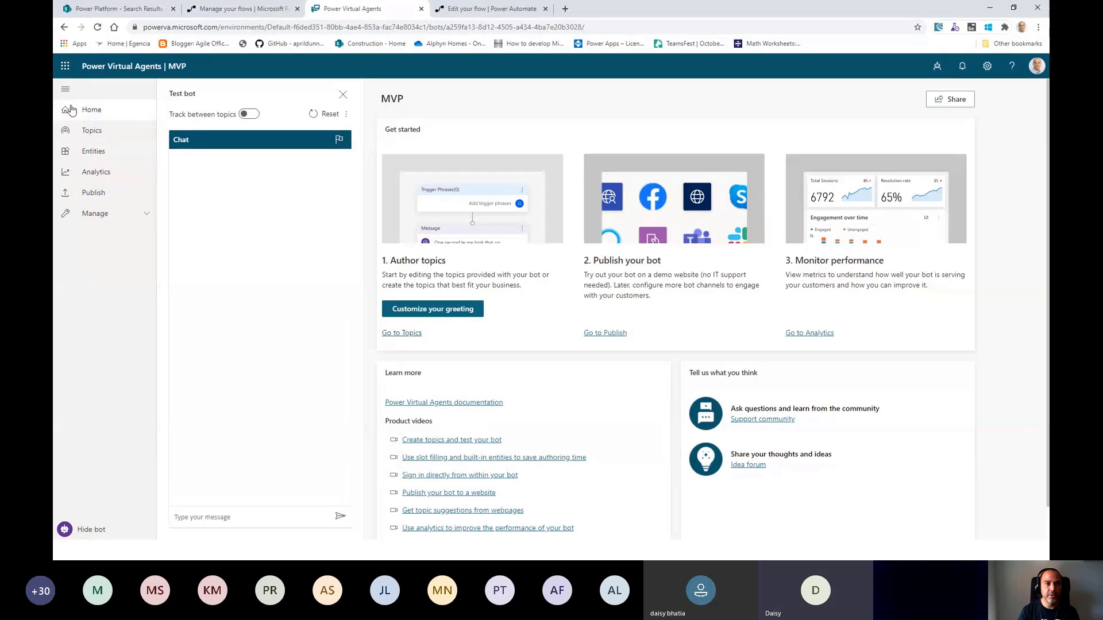
Step: View the bot's topics and the blank setup form for a new topic, leaving the form unfilled
click(90, 134)
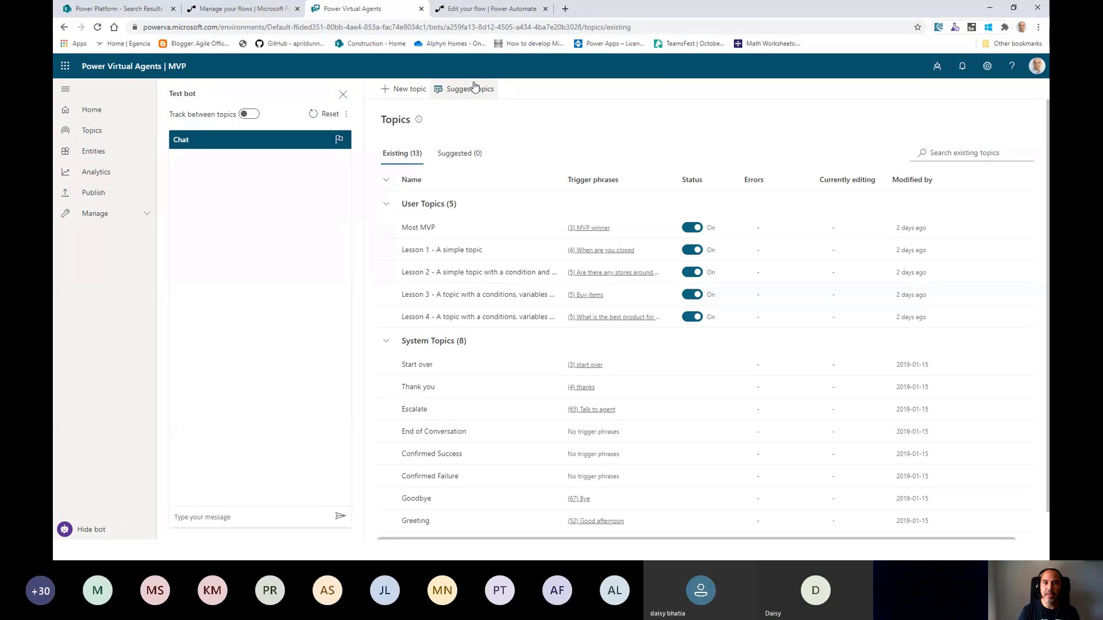
click(404, 88)
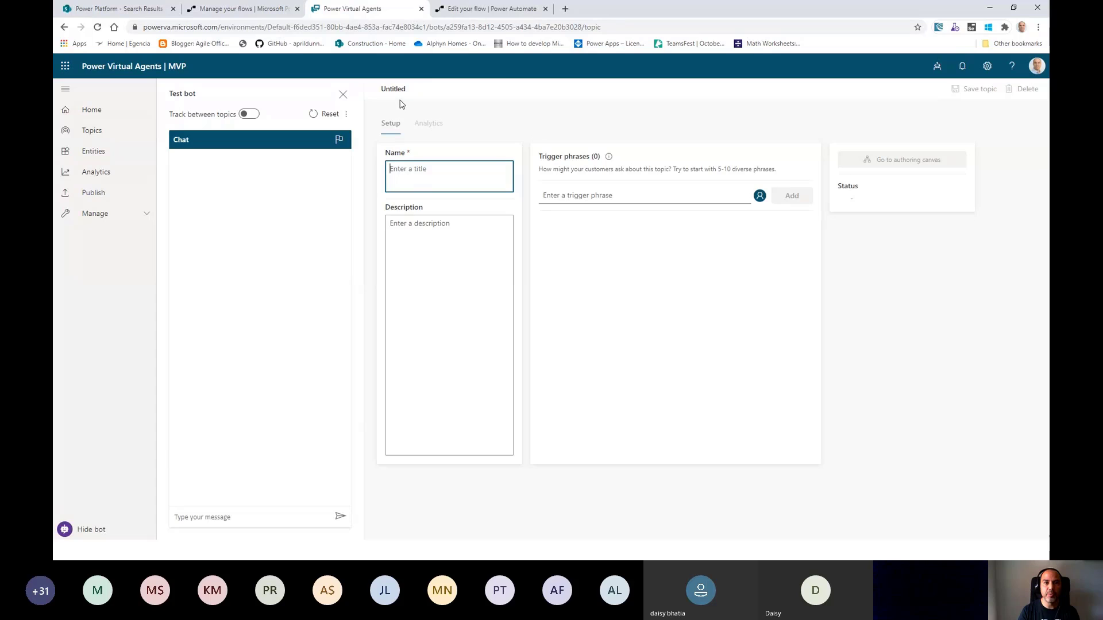
click(91, 131)
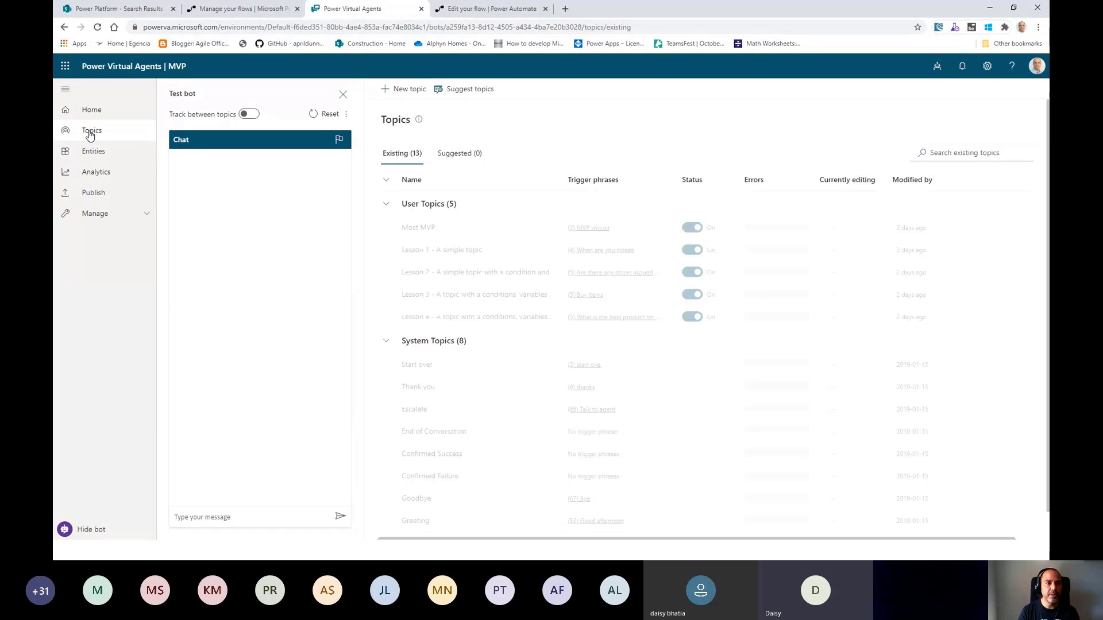
click(457, 91)
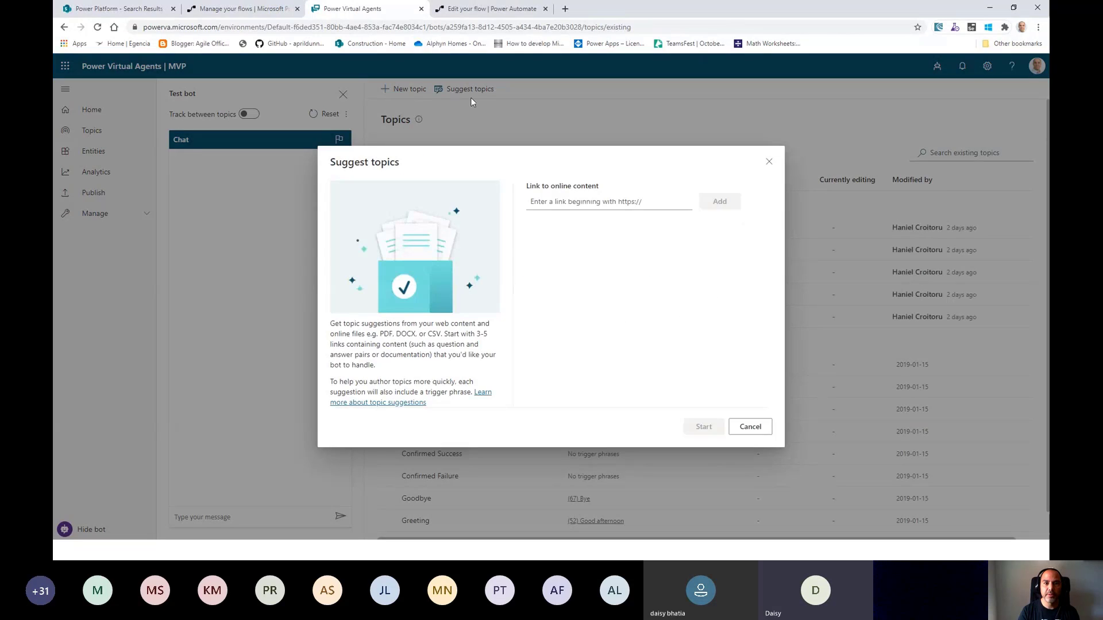
click(583, 204)
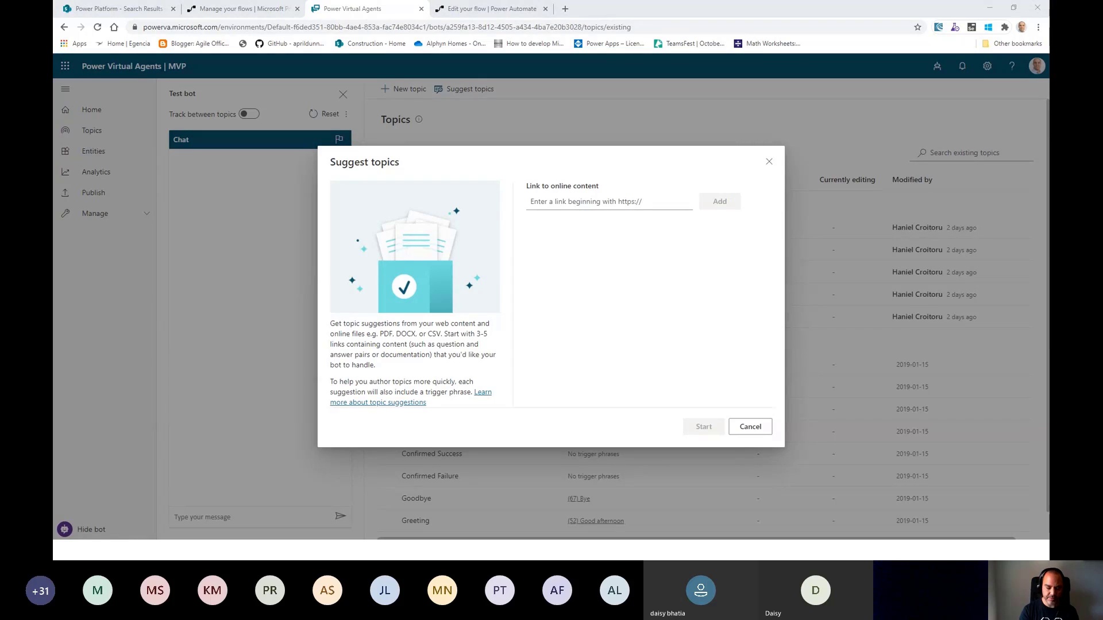
click(609, 198)
text(https://www.who.int/news-room/q-a-detail/q-a-coronaviruses)
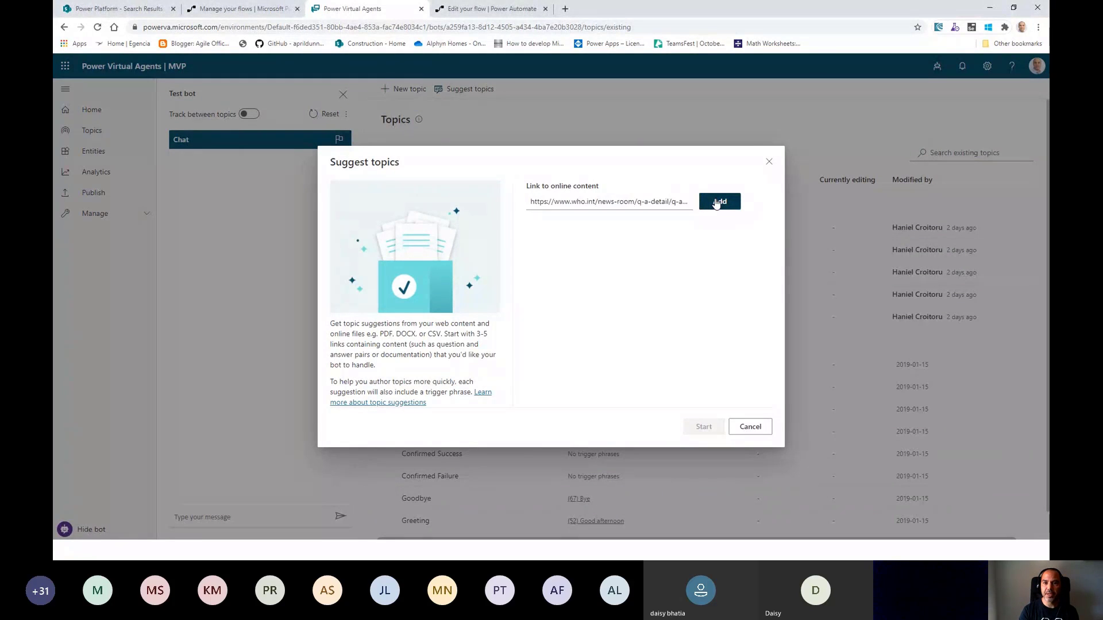
click(715, 201)
click(708, 431)
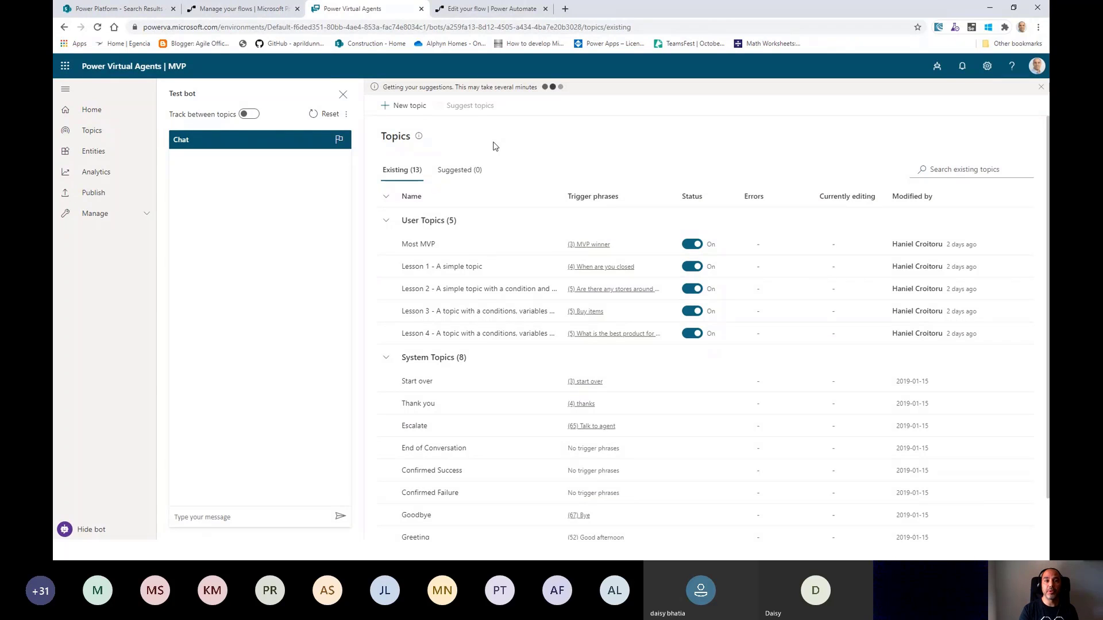
Step: Check the bot's suggested topics and review its existing user and system topics
click(460, 170)
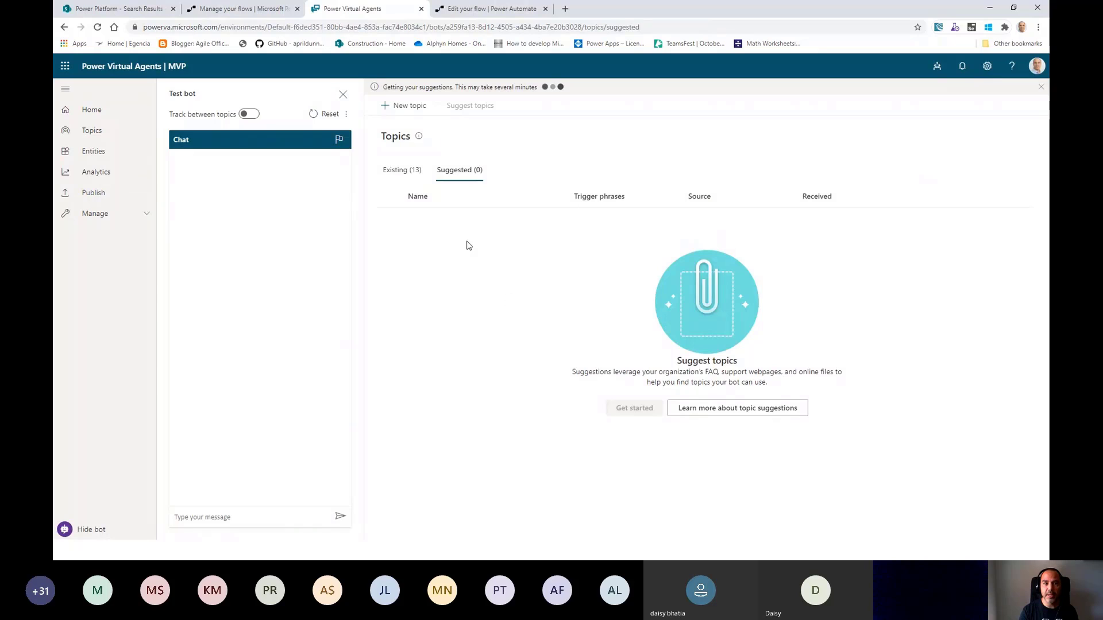
click(404, 171)
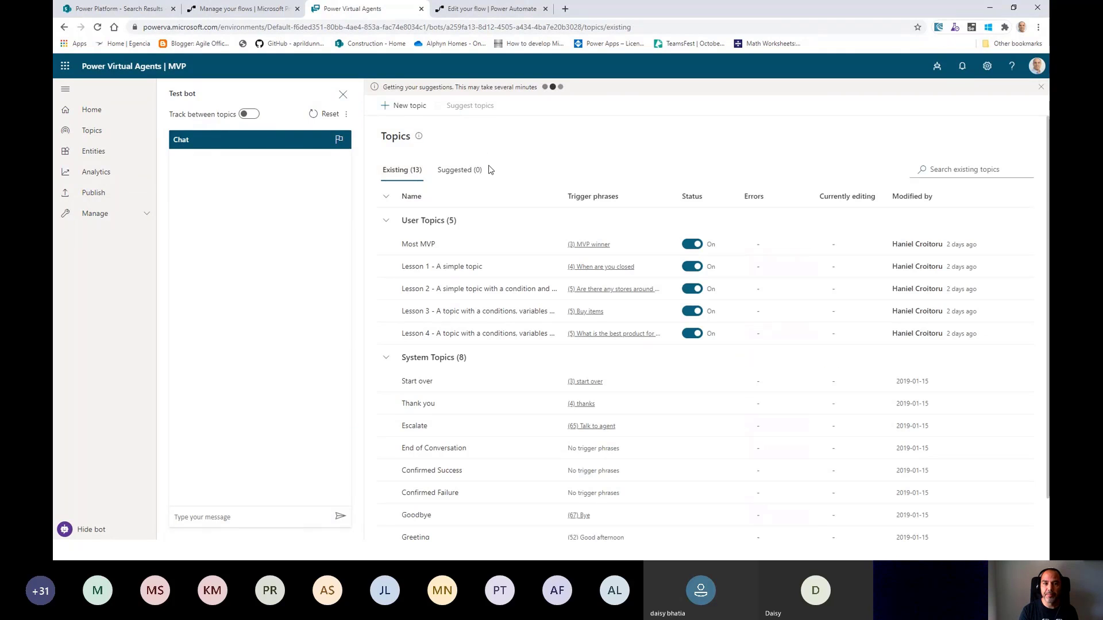
scroll(488, 337, down, 1)
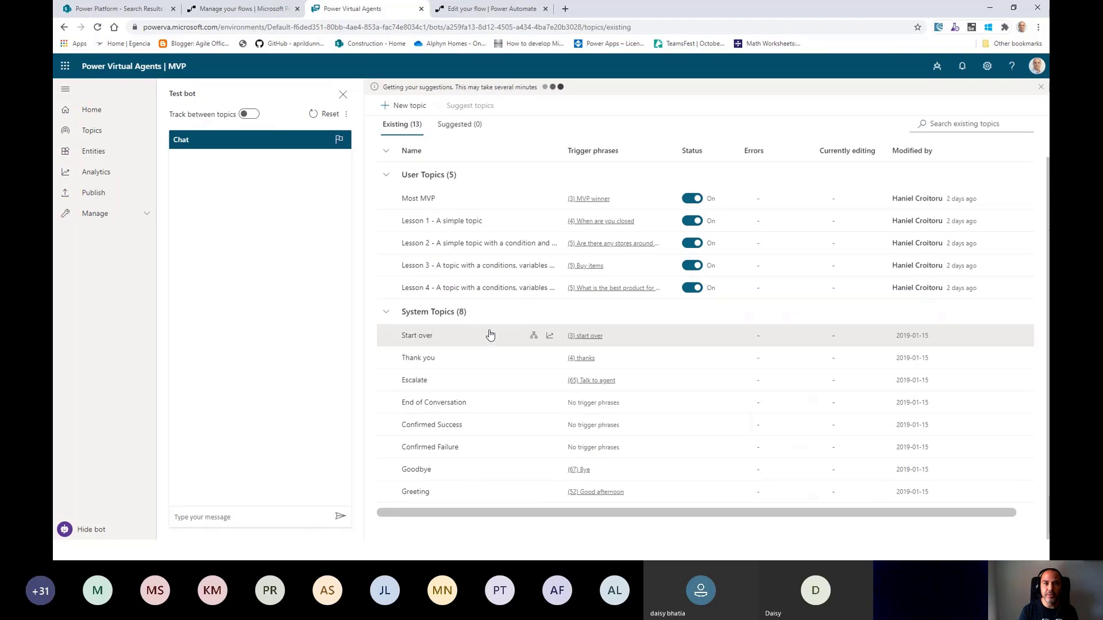
scroll(490, 332, up, 2)
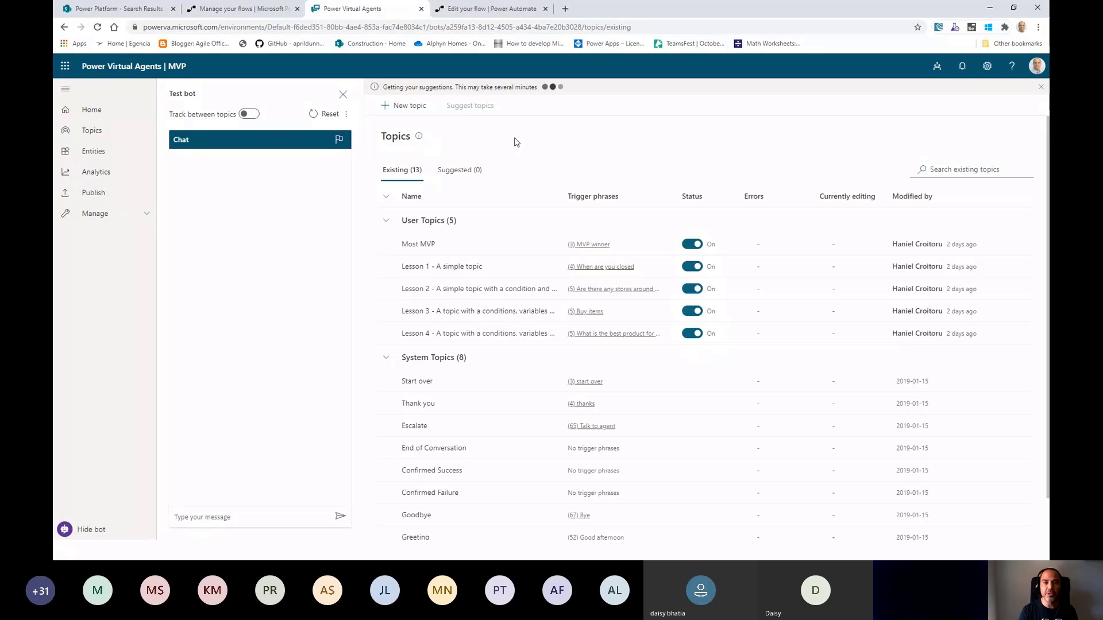
click(464, 169)
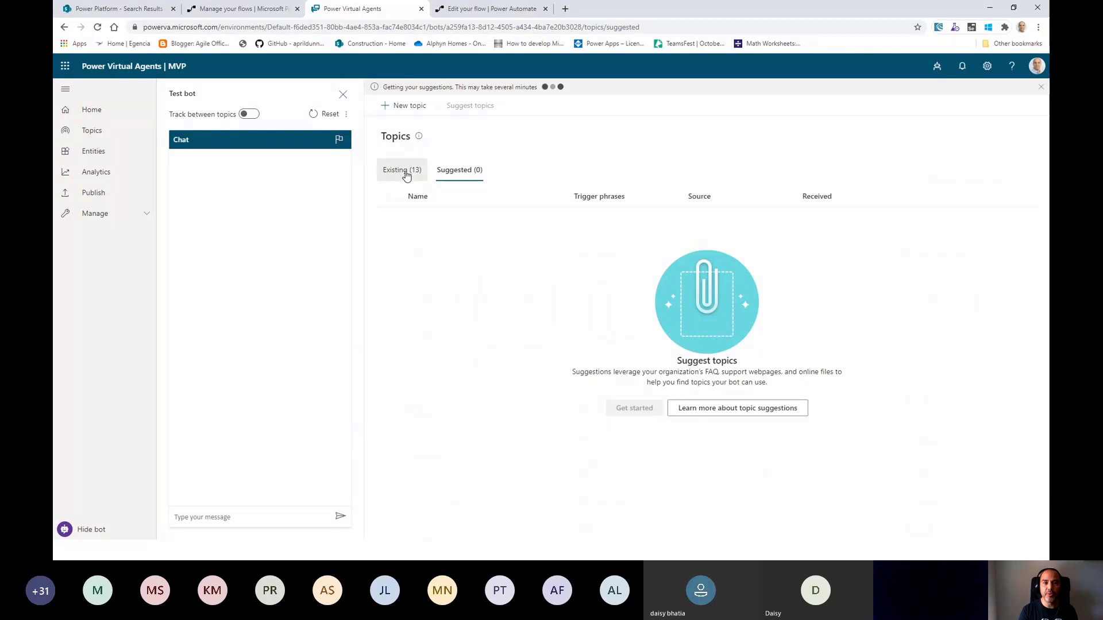
click(403, 171)
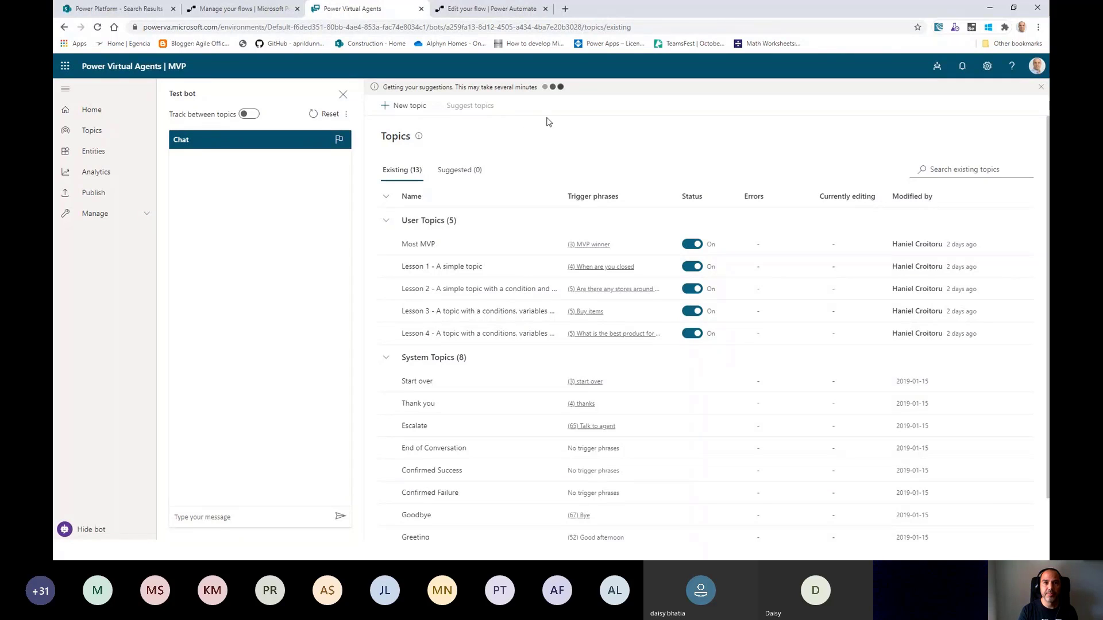
Step: Load Power Virtual Agents in a new browser tab and show the MVP bot's topics
click(565, 8)
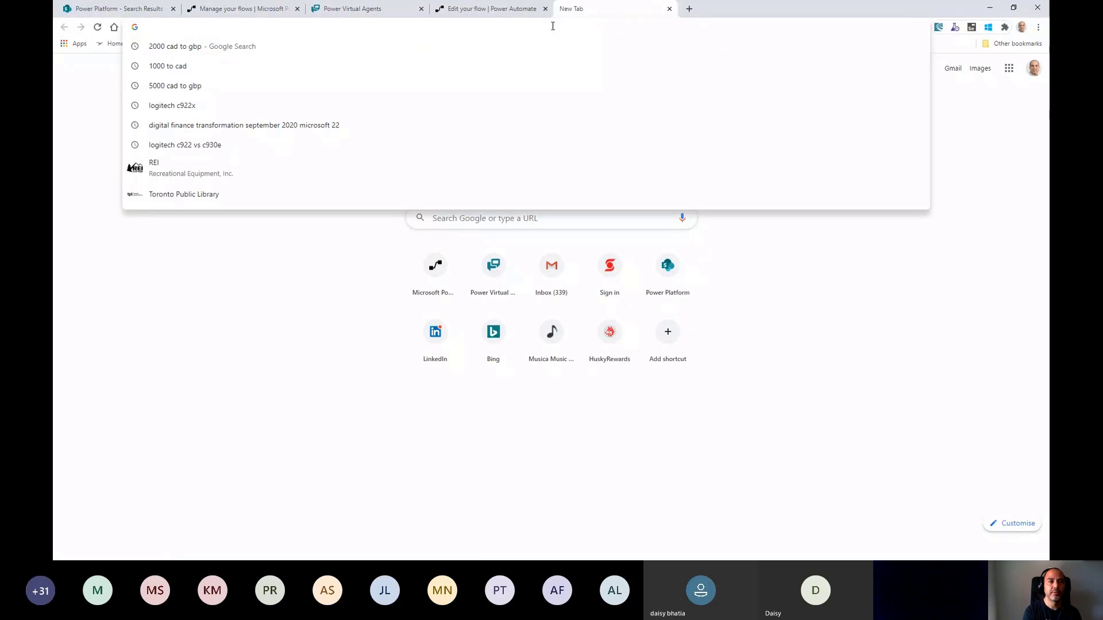
text(powerva)
key(Return)
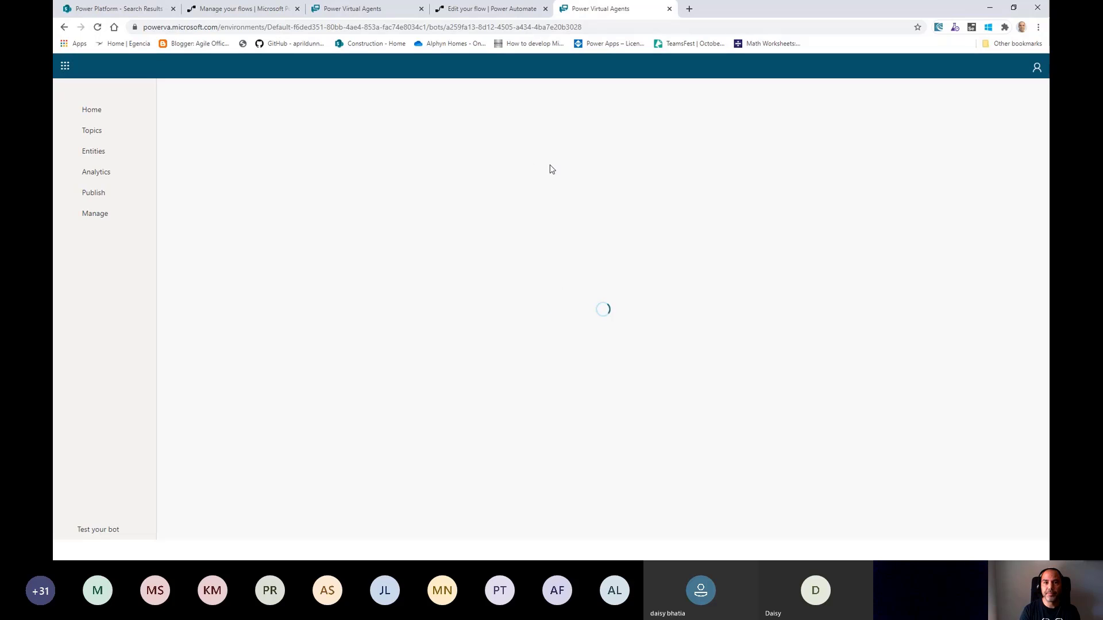
click(90, 132)
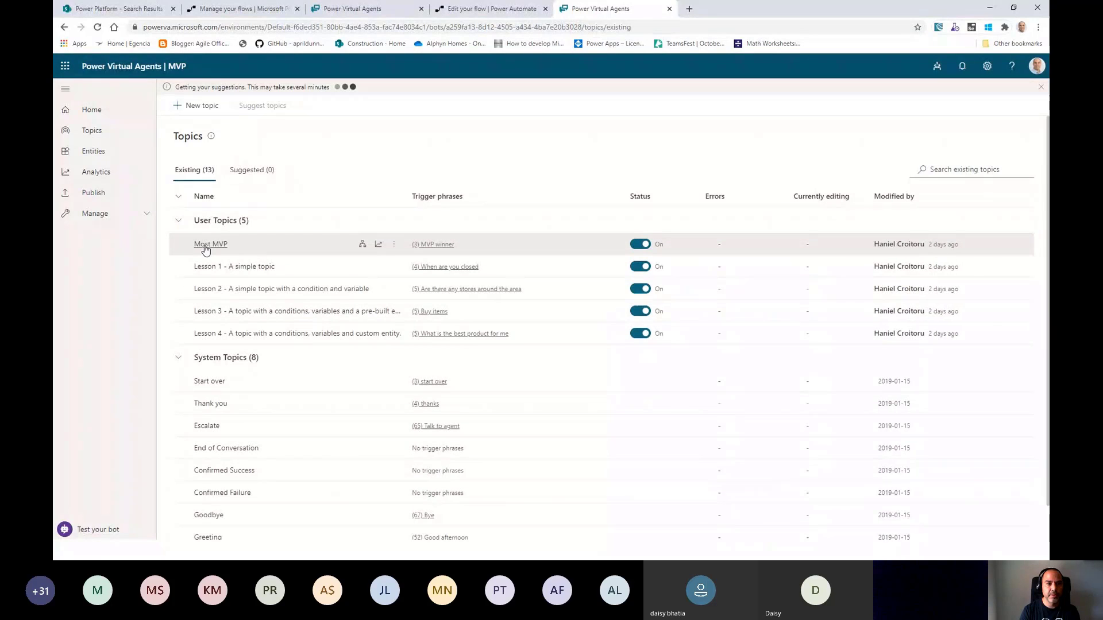
Step: Open the Most MVP topic in the authoring canvas with the test bot chat shown
click(206, 246)
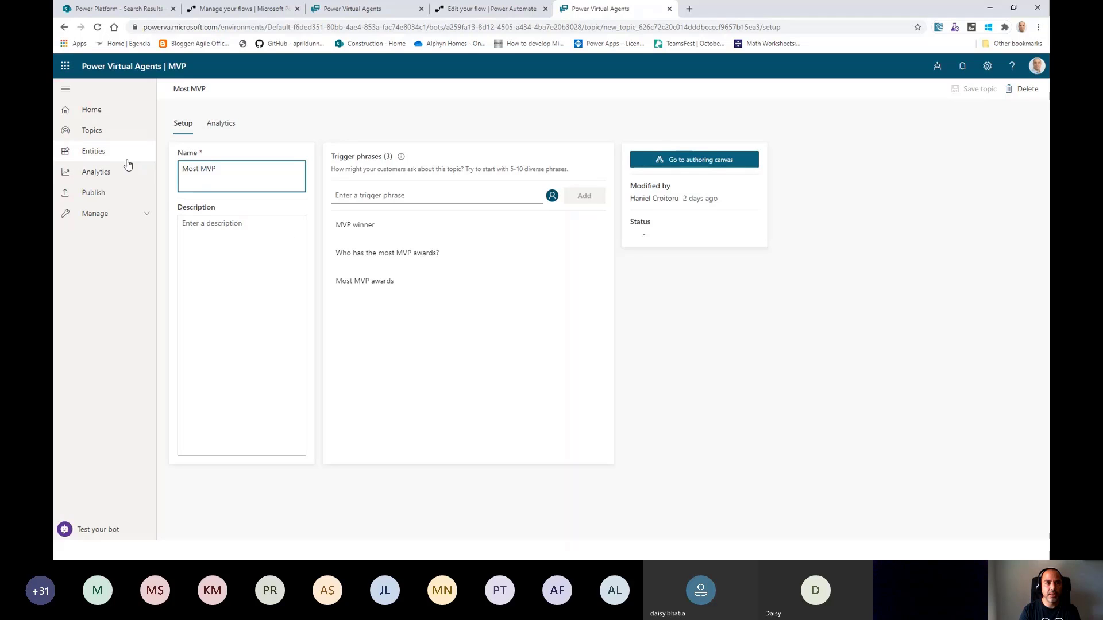
click(92, 529)
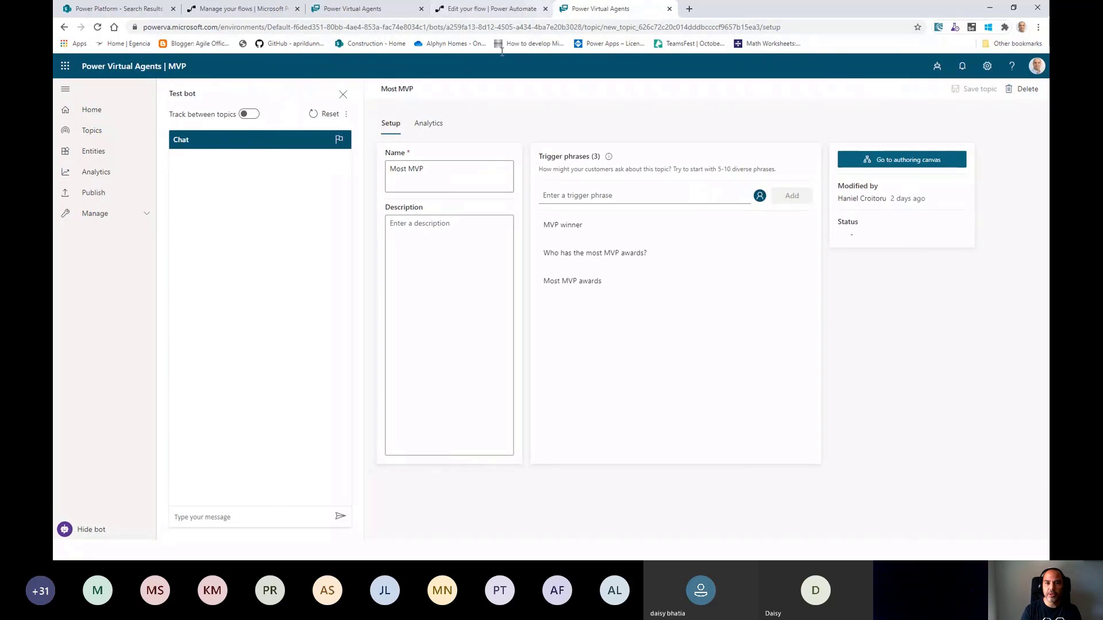
click(562, 229)
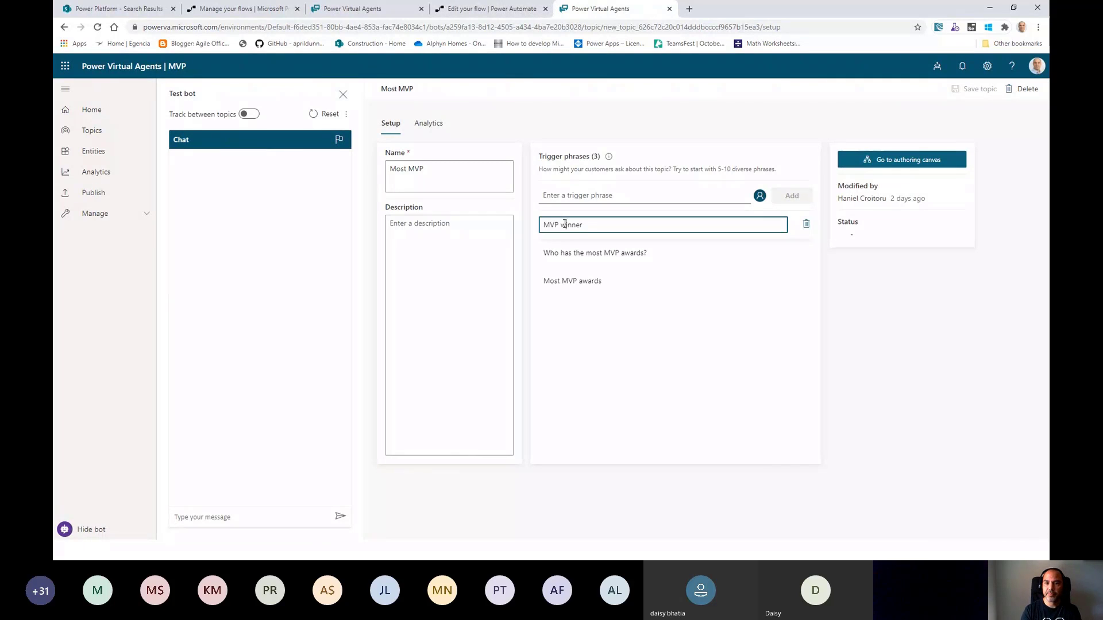
click(272, 517)
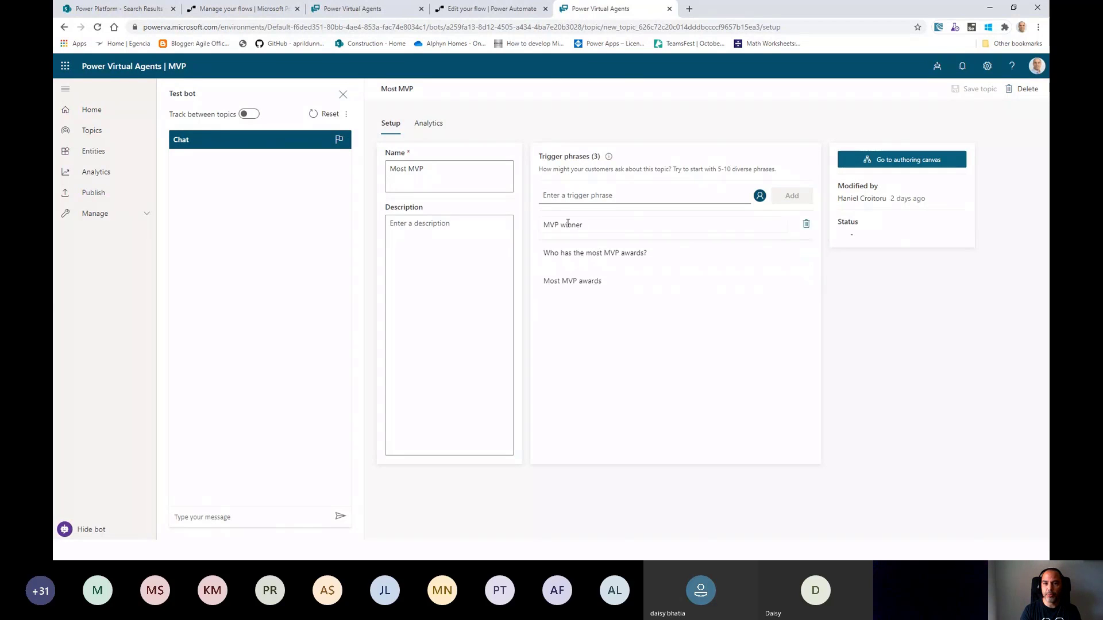
click(862, 159)
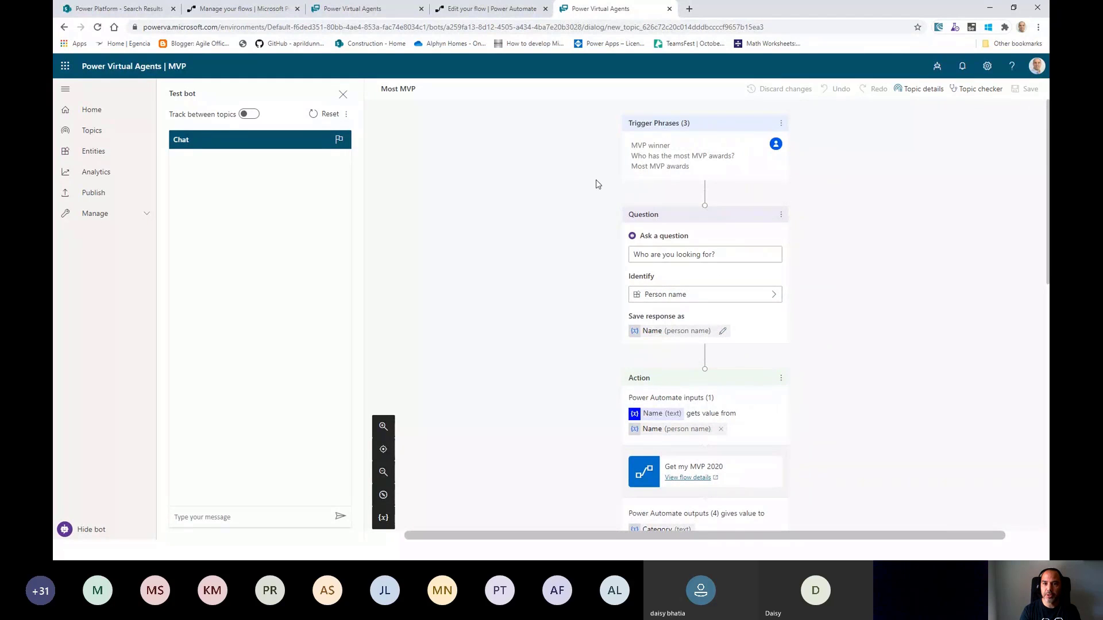
Step: Test the bot with "MVP winner", give the full name of a person to look up, and answer the follow-up question with Yes
text(MV)
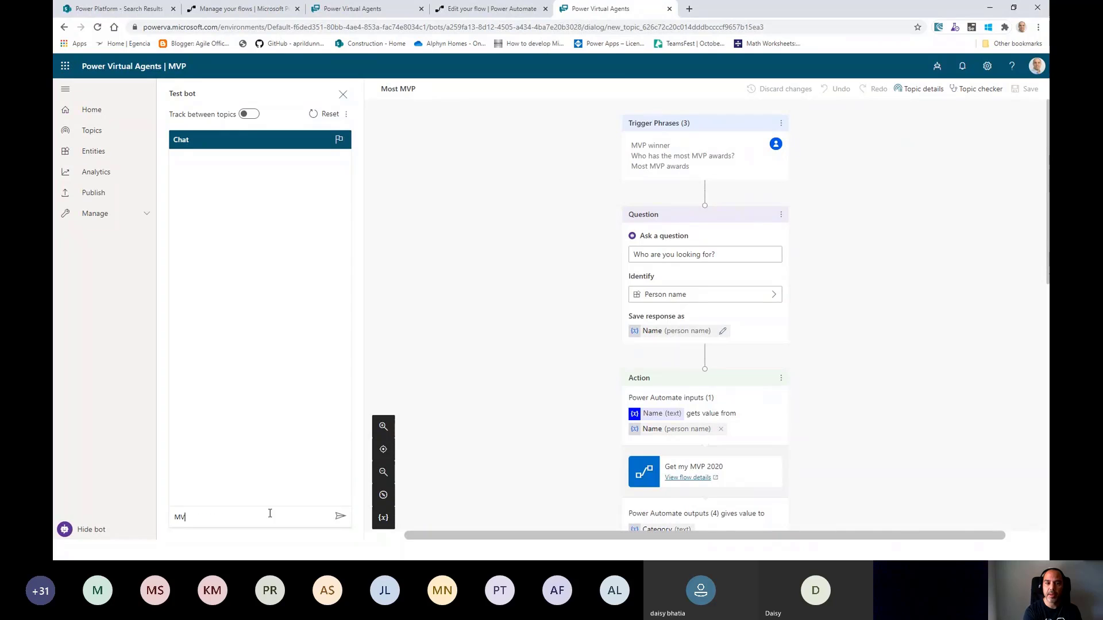
text(P winner)
key(Return)
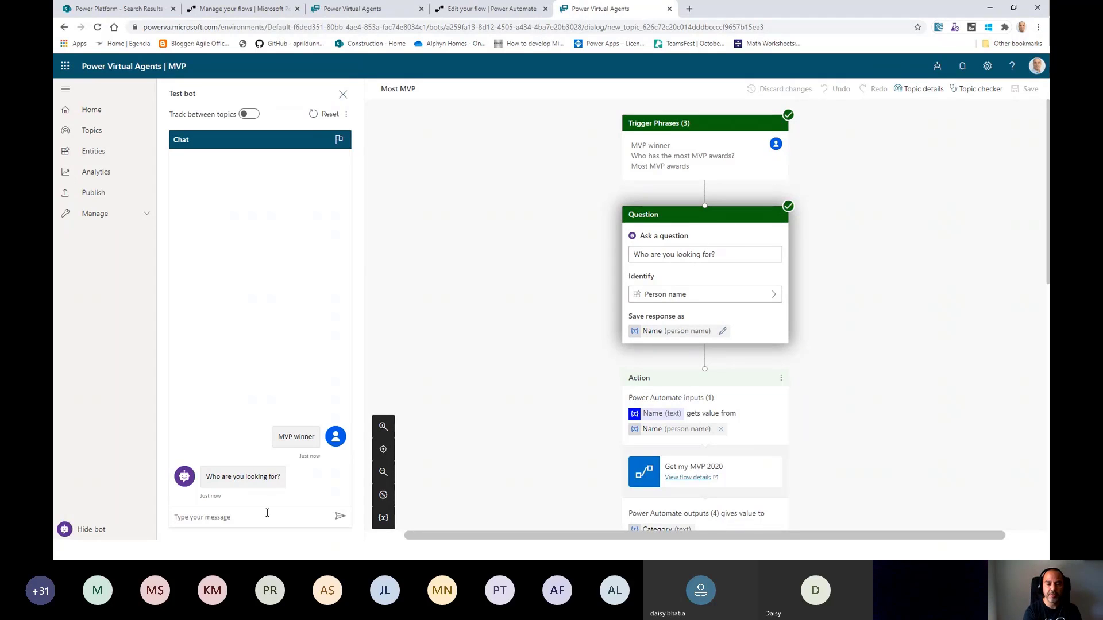
text(Phil Topness)
key(Return)
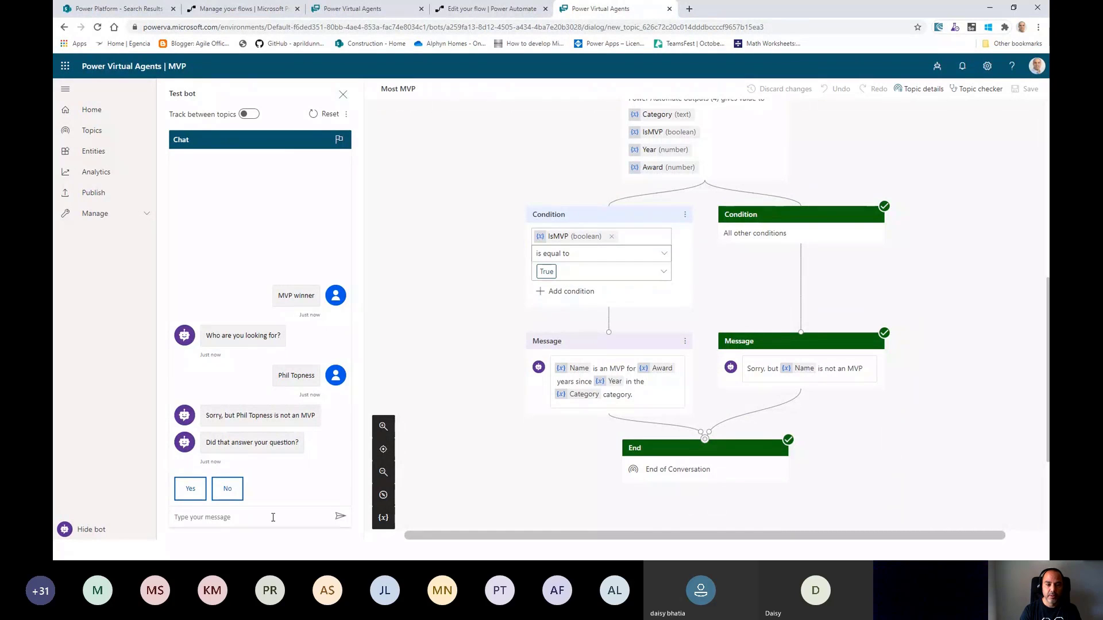
click(189, 494)
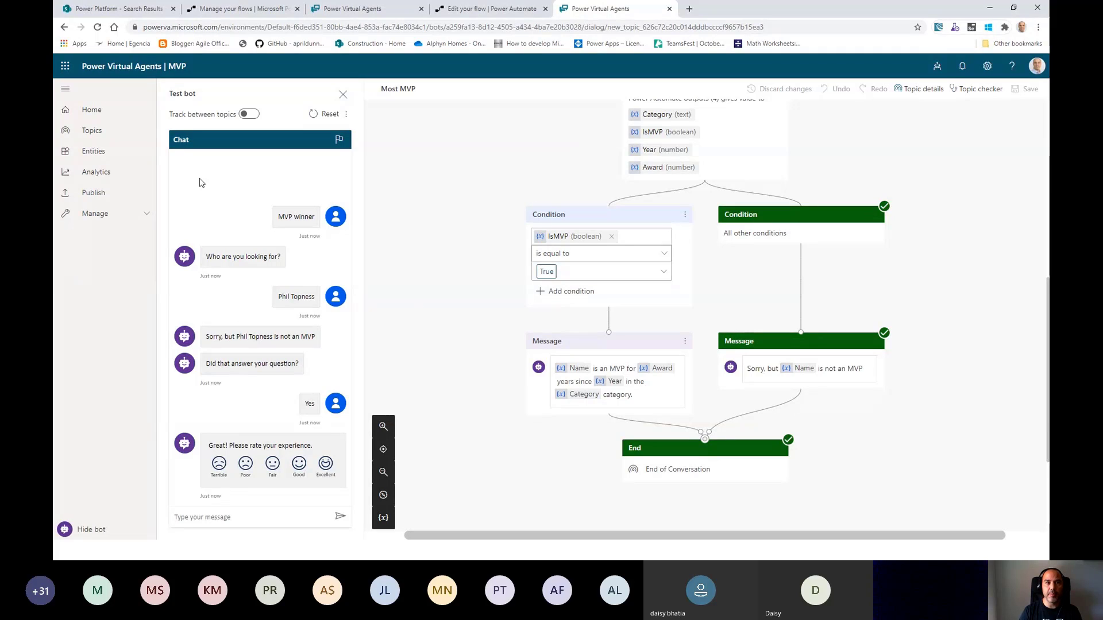
Step: Examine the SharePoint Search Results list of MVPs and the Most MVP topic's conversation flow in Power Virtual Agents
click(91, 10)
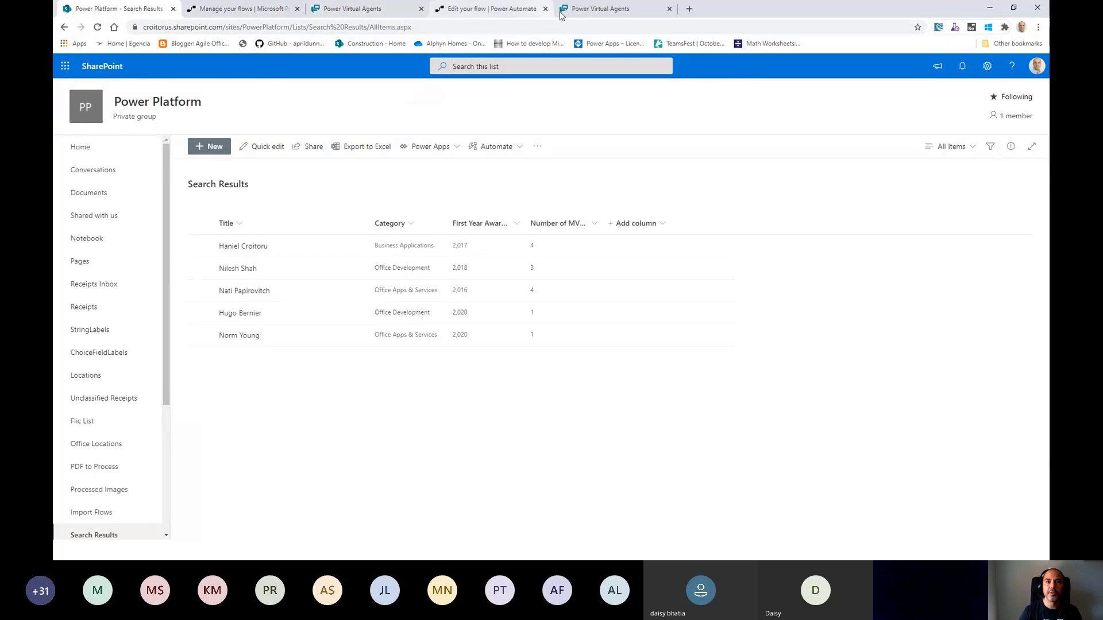
click(600, 8)
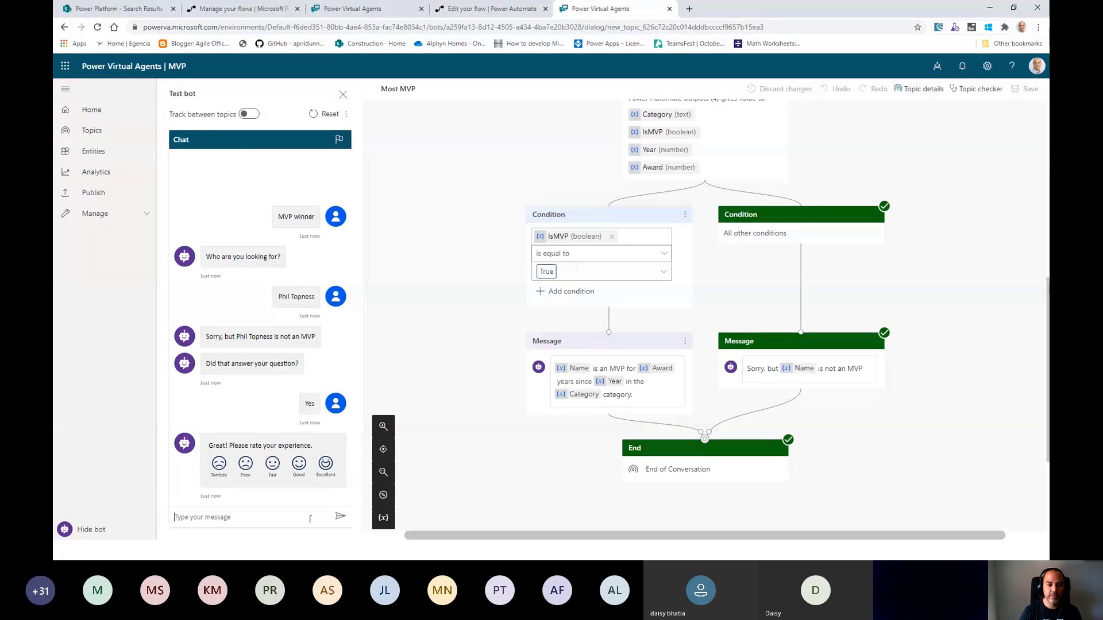
text(MVP)
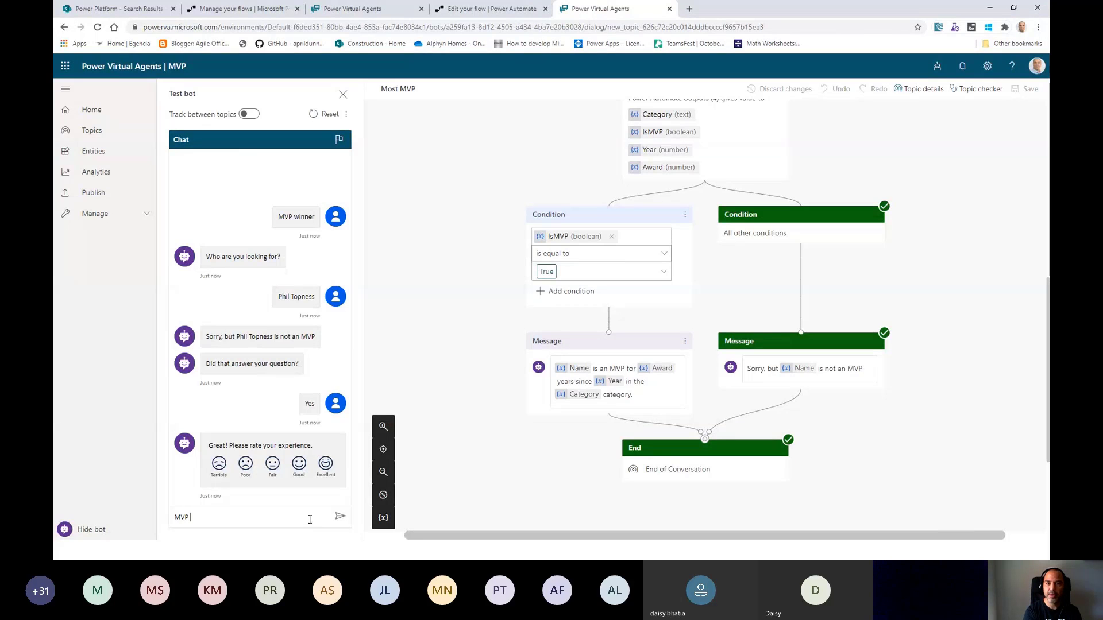
key(BackSpace)
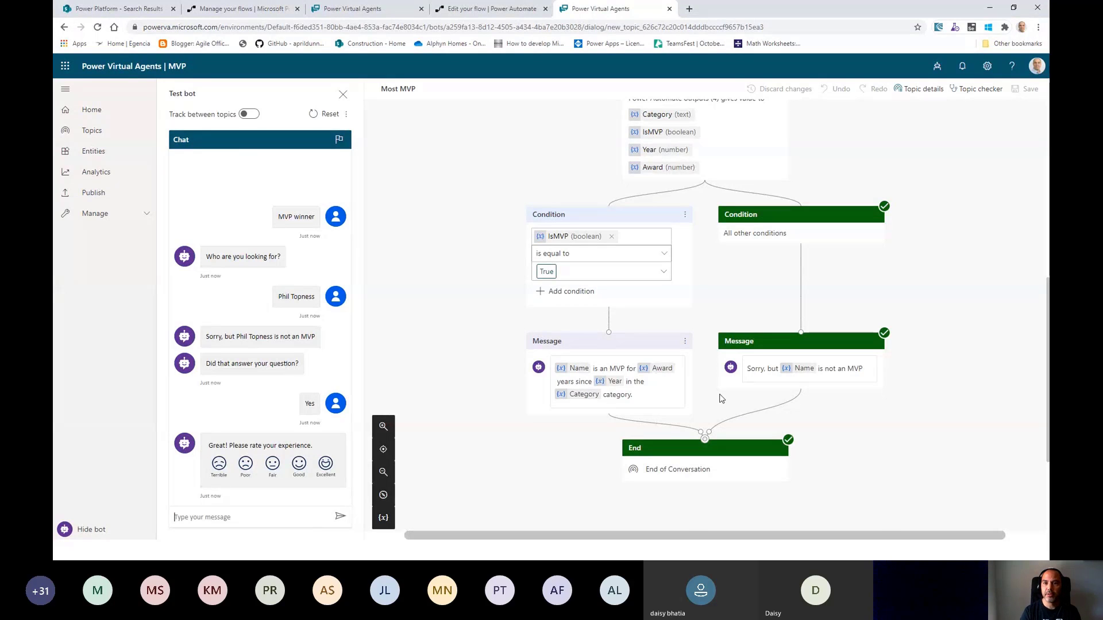
scroll(722, 398, up, 7)
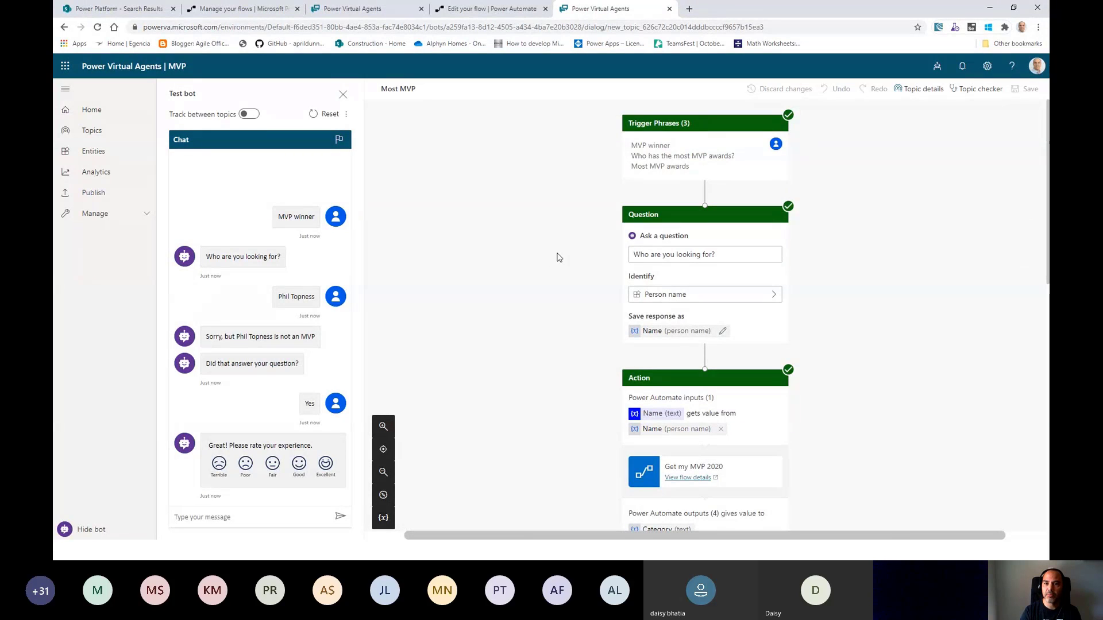
scroll(557, 256, down, 5)
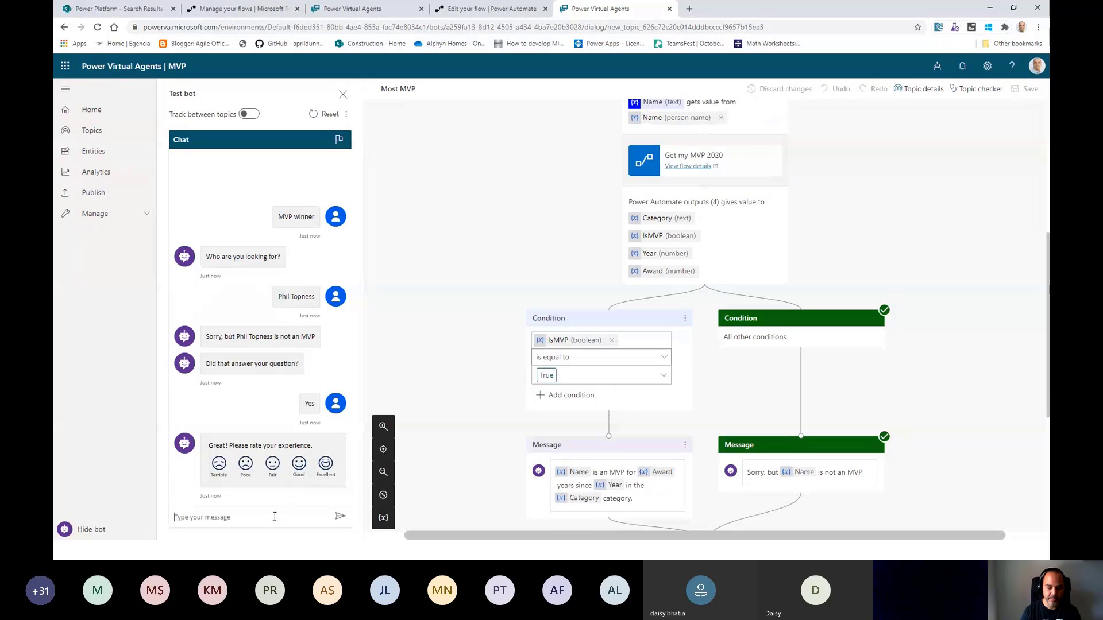
Step: Test the bot with the trigger phrase "Most MVP awards" and enter the full name of a person from the Search Results list
text(Most MVP a)
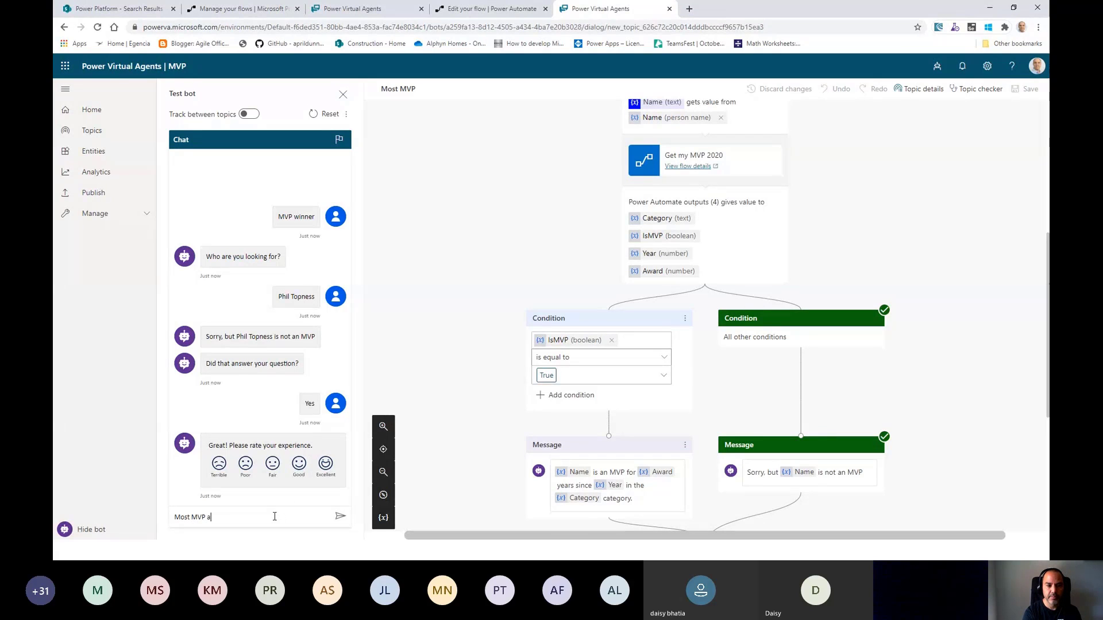
text(wards)
key(Return)
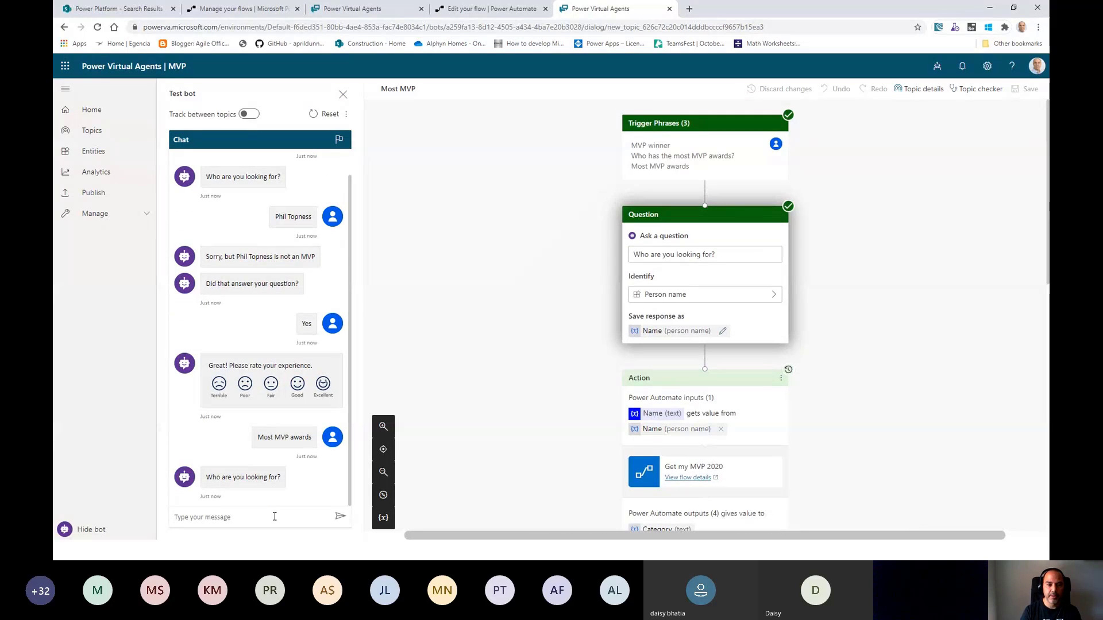
text(Hugo B)
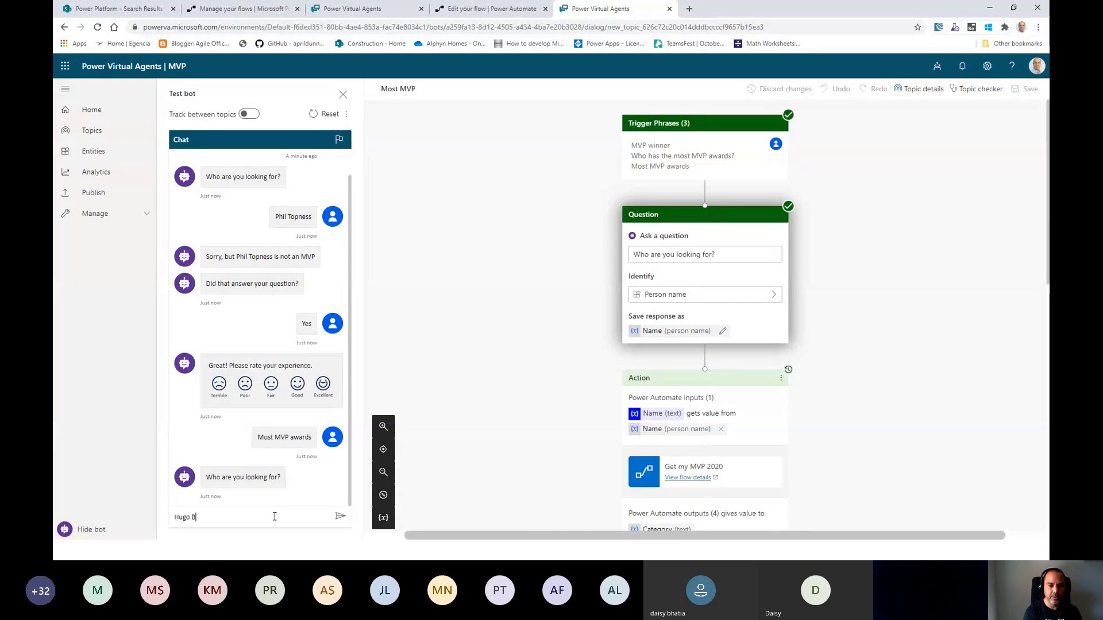
text(ernier)
key(Return)
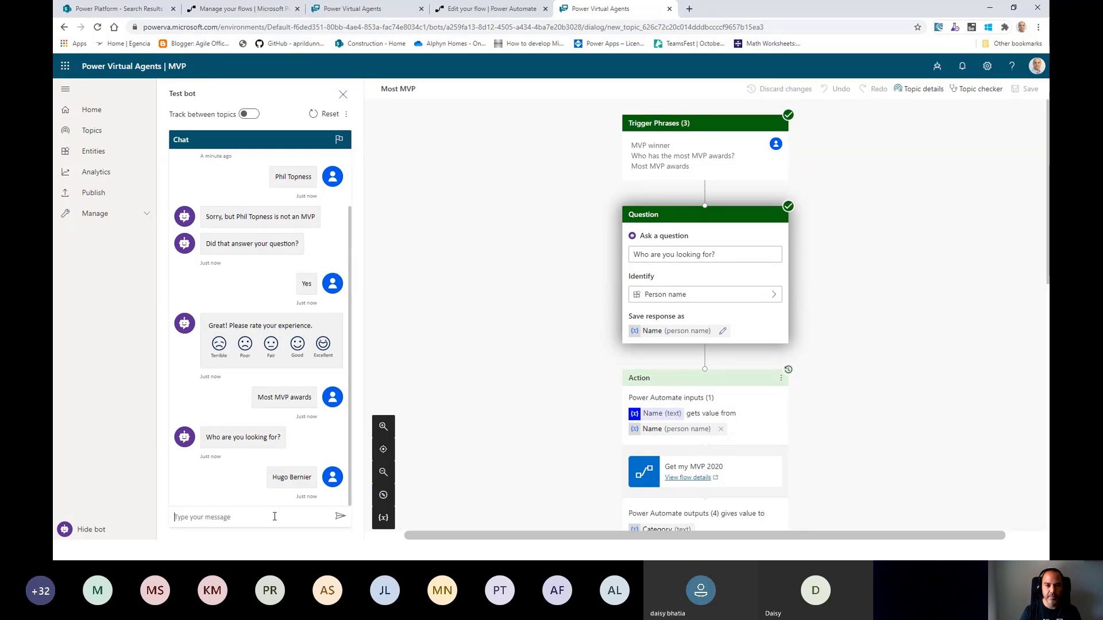
Step: Review the topic's executed path, open the Get my MVP 2020 flow's details from its action node, and open the most recent run
scroll(862, 390, down, 1)
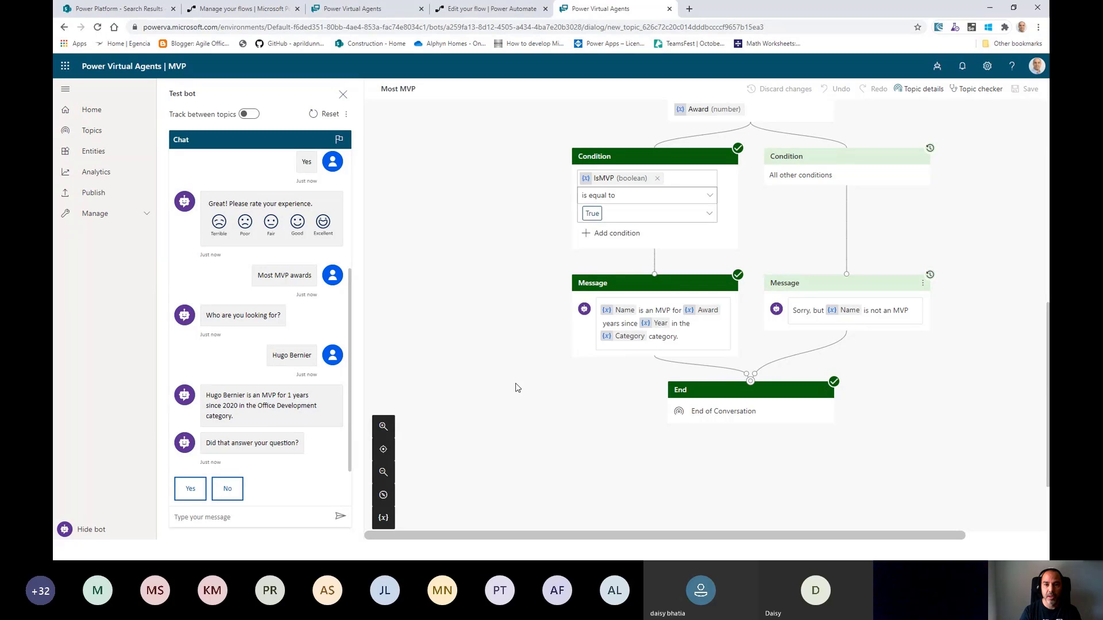
scroll(975, 320, up, 6)
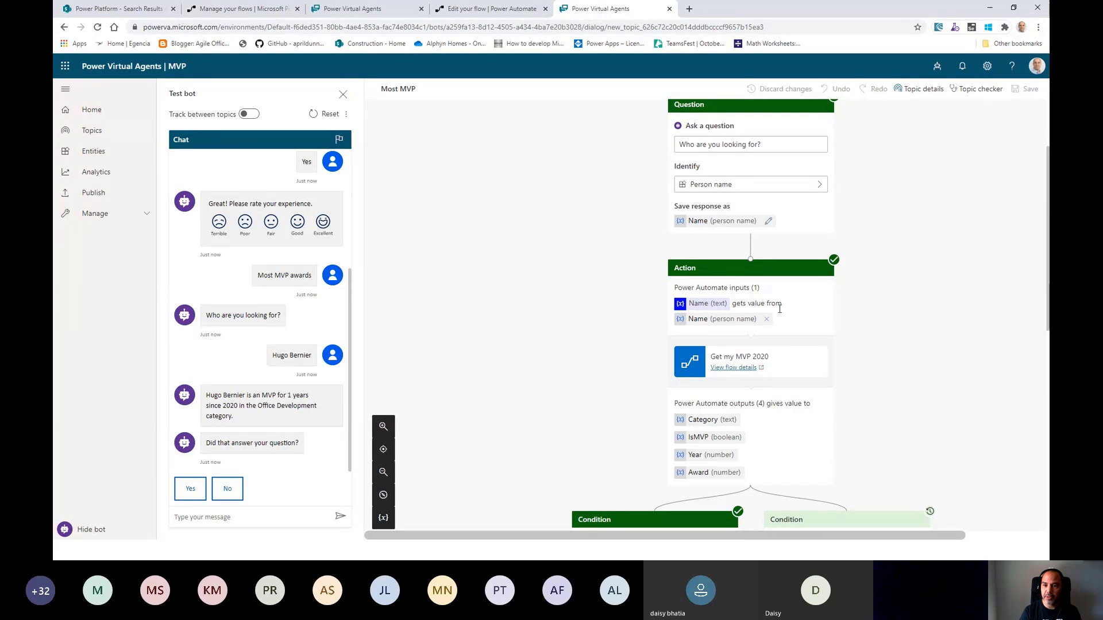
click(739, 368)
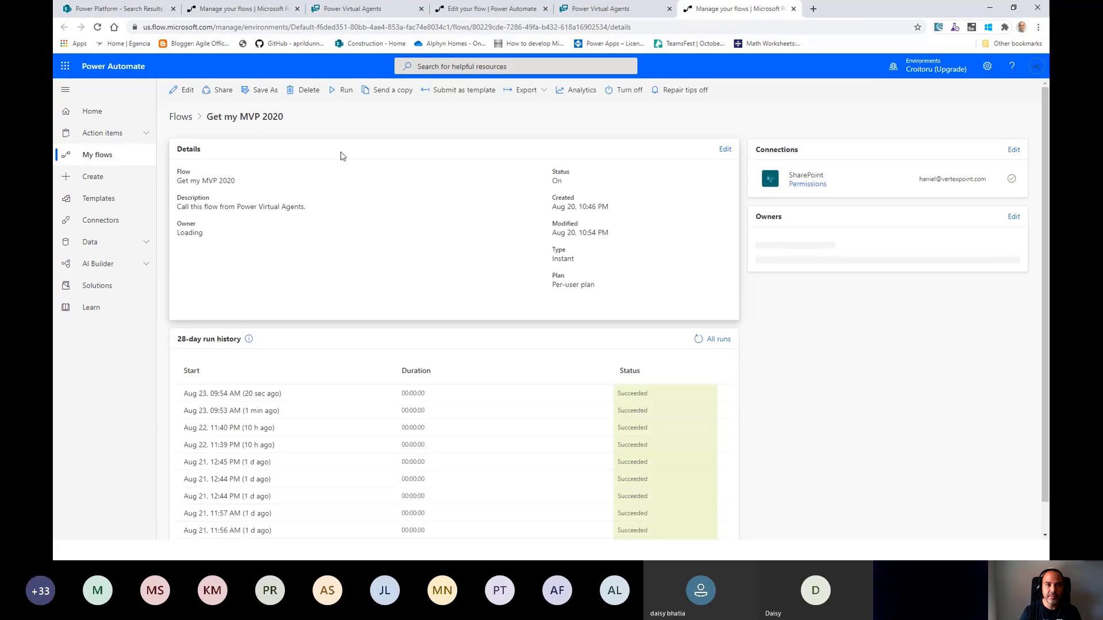
click(205, 396)
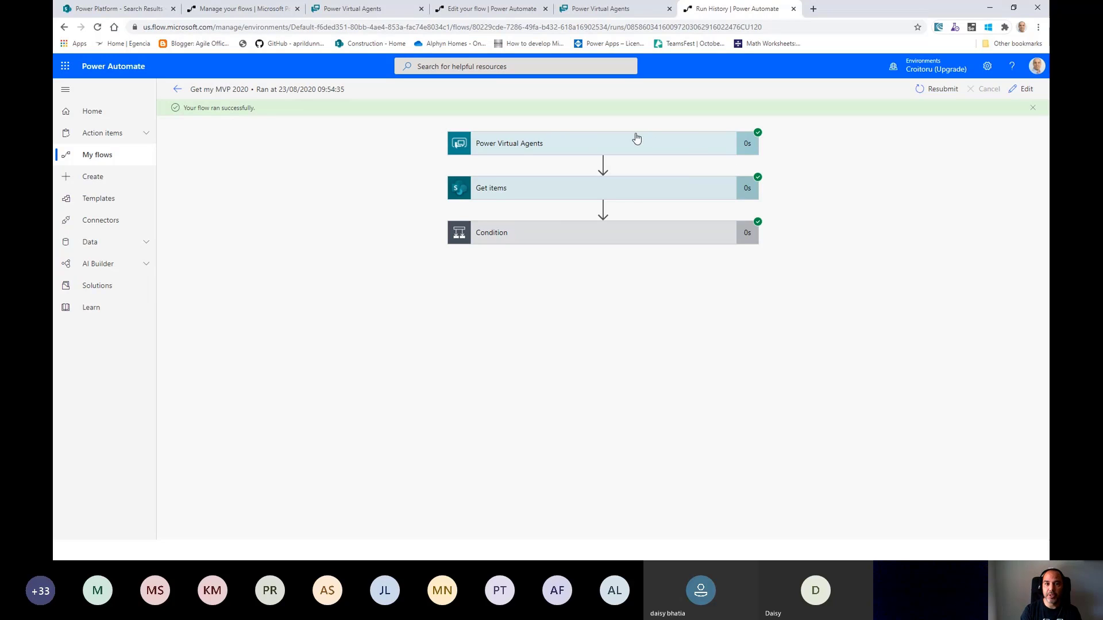
Step: Inspect the run's Power Virtual Agents trigger and Get items step, including the filter query and top count
click(577, 147)
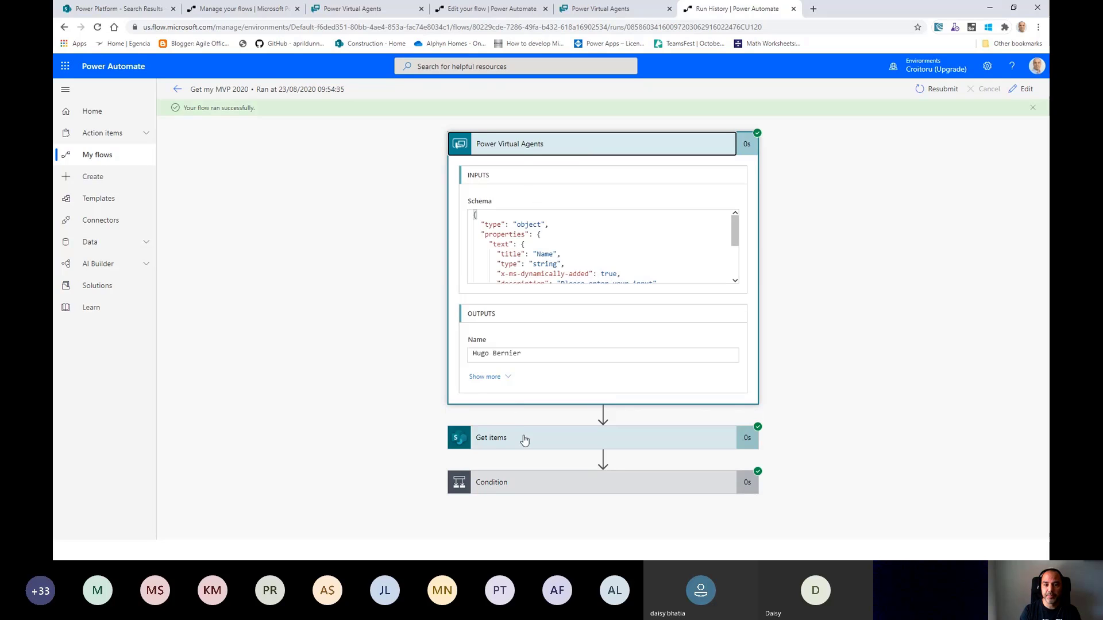
click(559, 437)
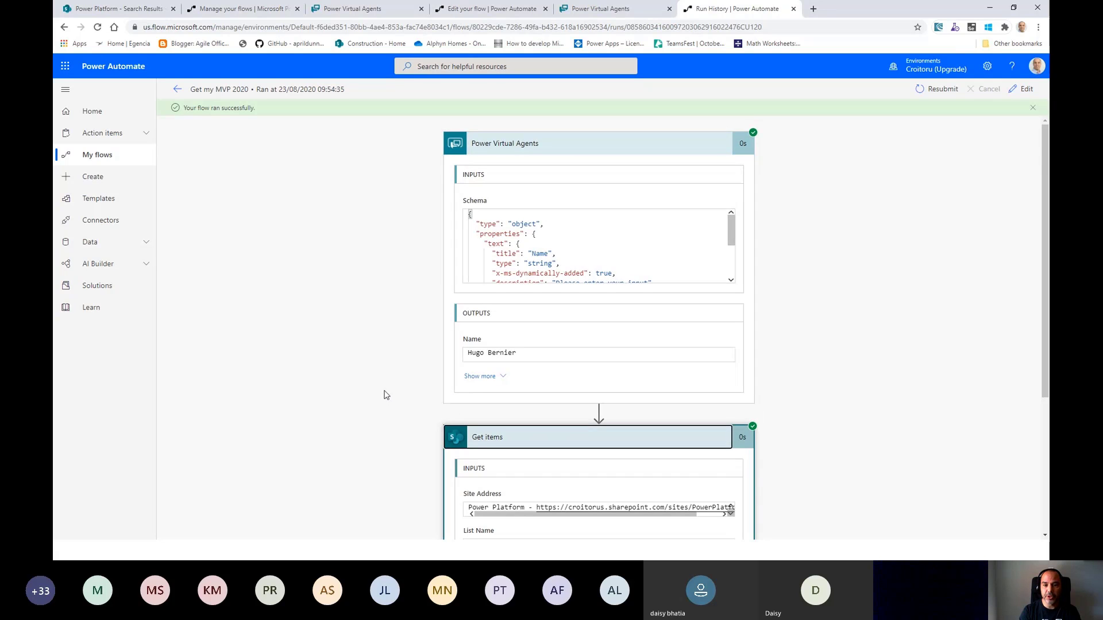
scroll(382, 394, down, 4)
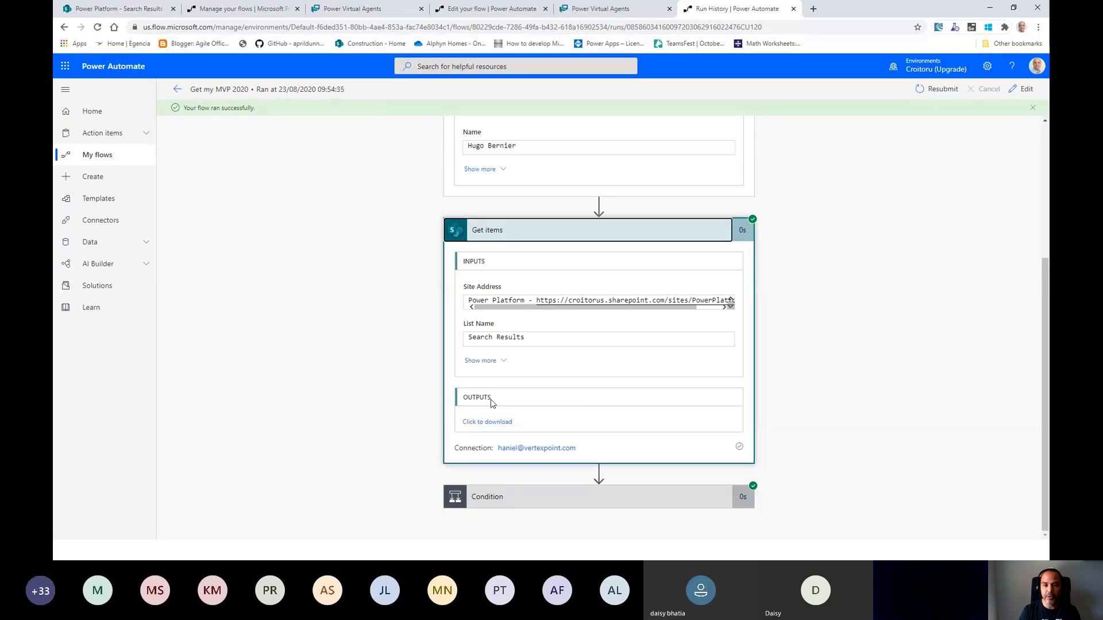
click(483, 362)
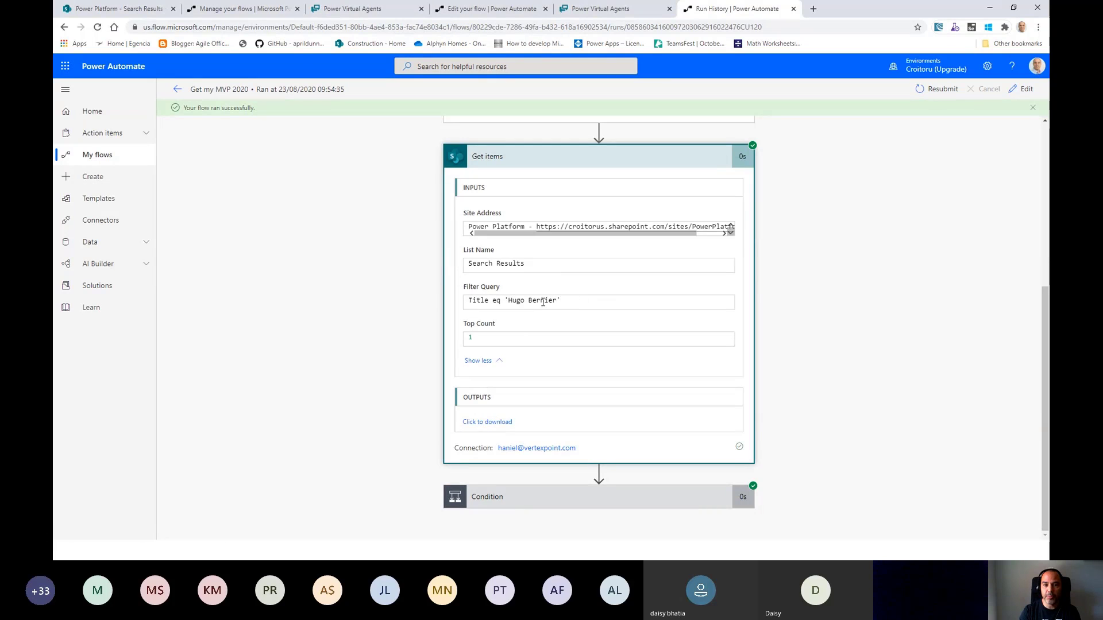
Step: Examine the run's Condition result and the Parse JSON and Return value(s) to Power Virtual Agents 2 details in the If no branch
click(715, 497)
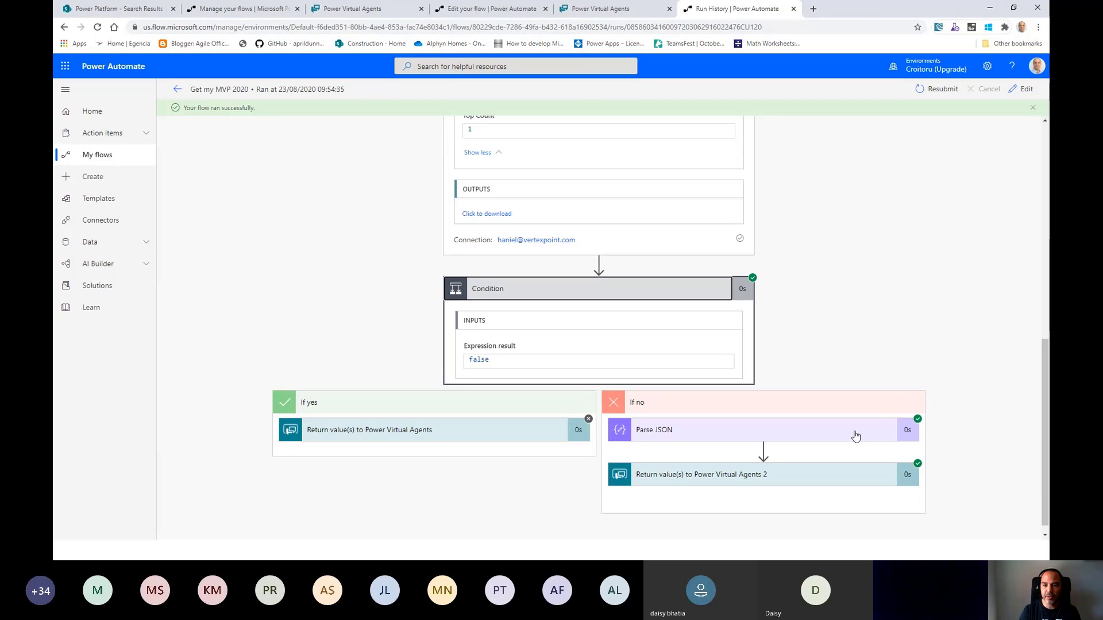
click(855, 438)
scroll(919, 316, down, 5)
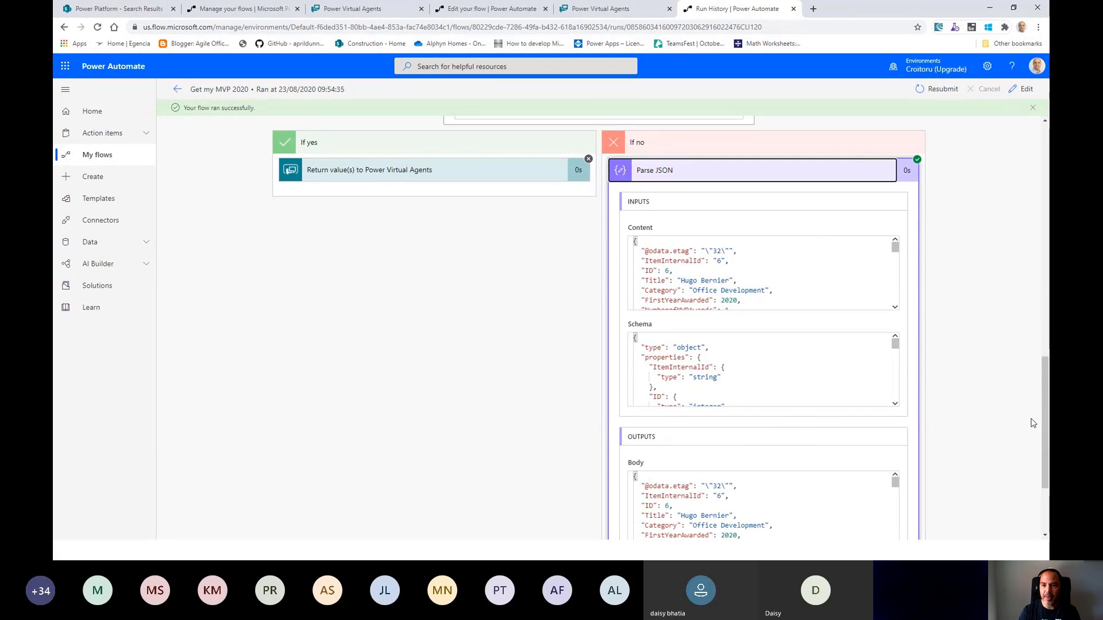
scroll(1034, 423, down, 2)
click(875, 463)
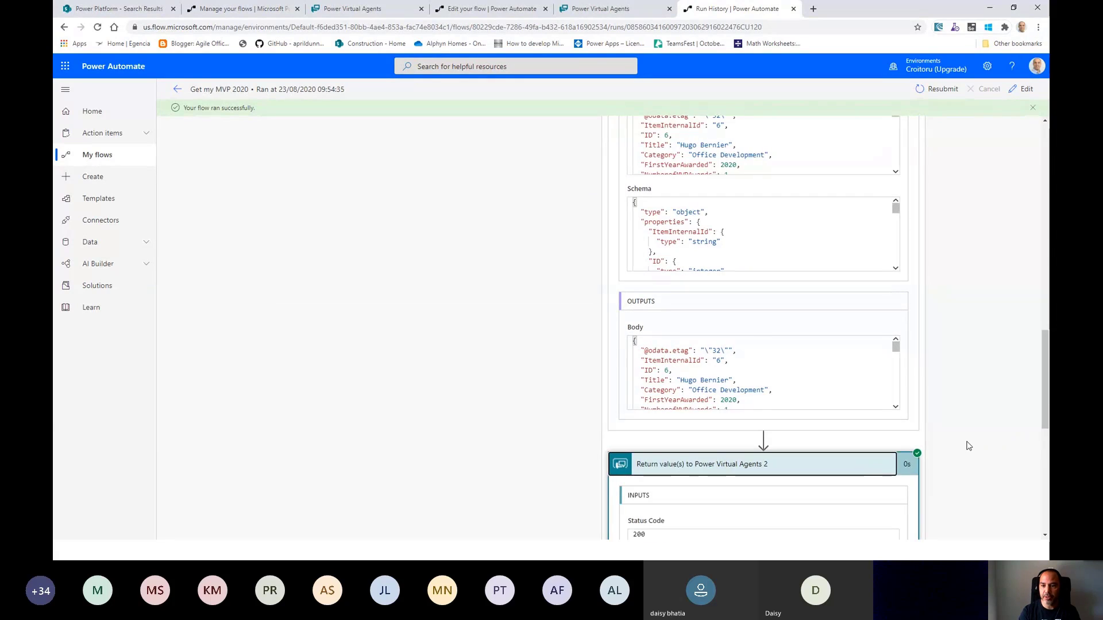
scroll(969, 446, down, 7)
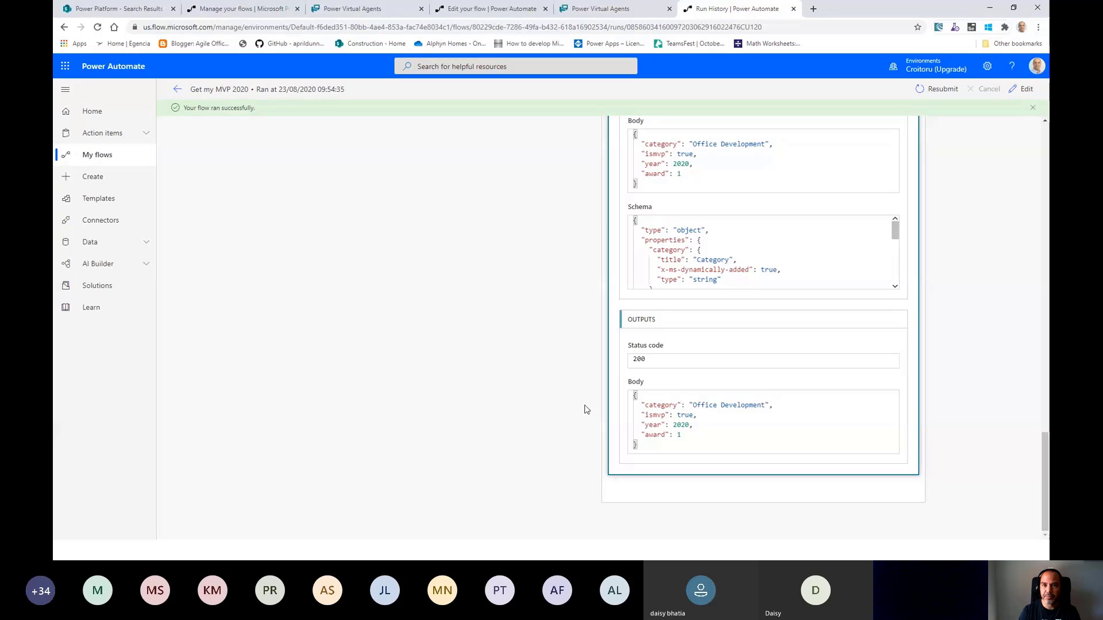
scroll(497, 409, up, 15)
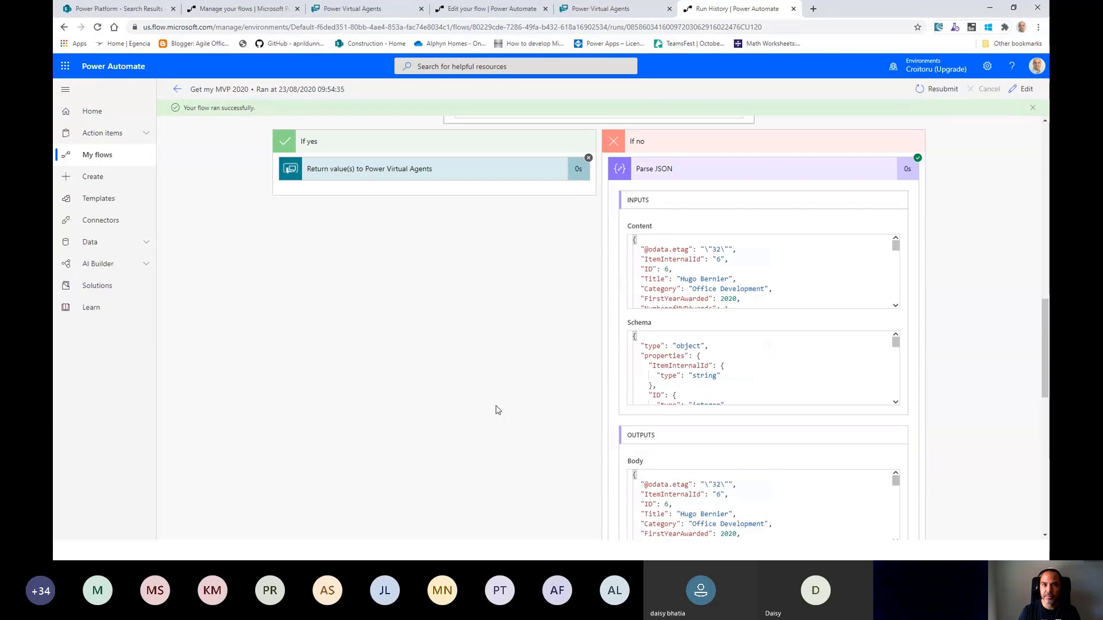
Step: Switch back to the Most MVP topic in Power Virtual Agents and insert a question node directly after the trigger phrases
click(623, 11)
scroll(586, 270, down, 5)
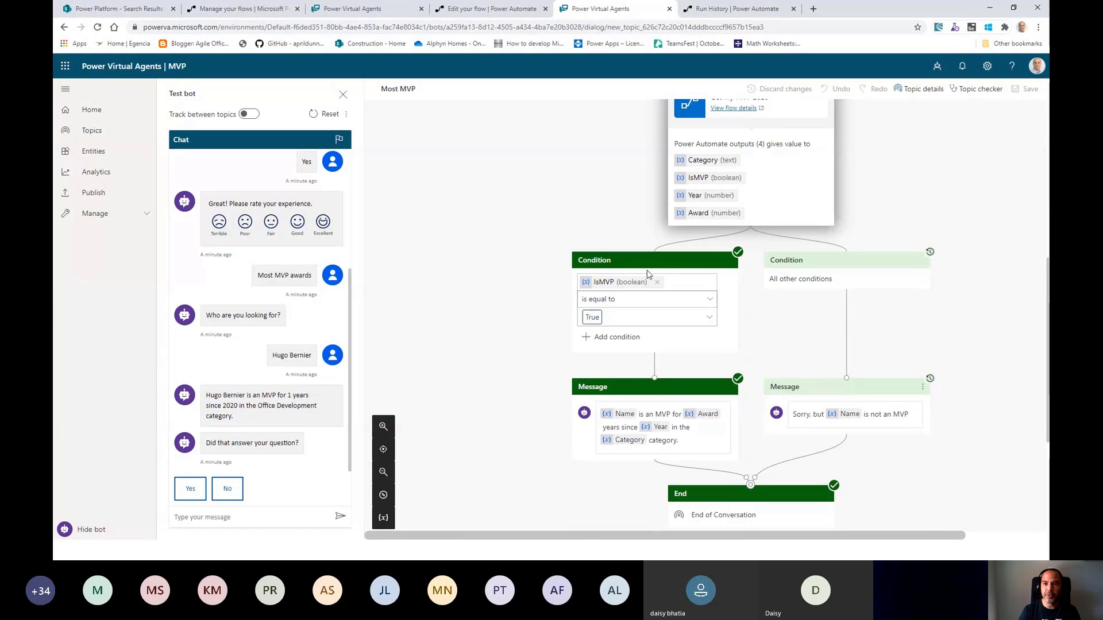
scroll(992, 320, up, 4)
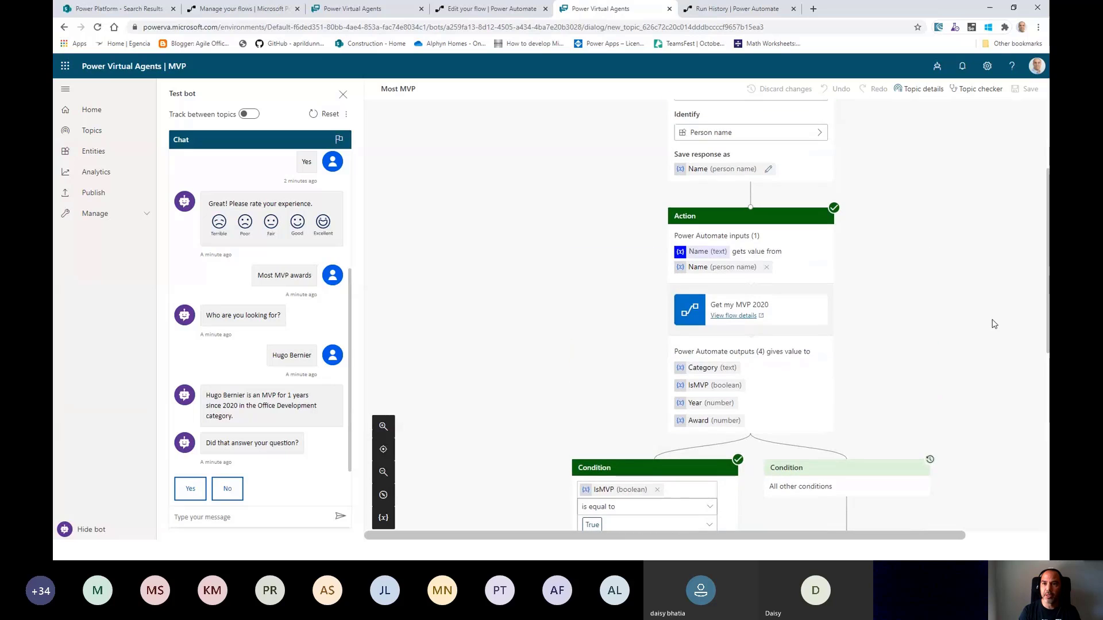
scroll(991, 314, up, 3)
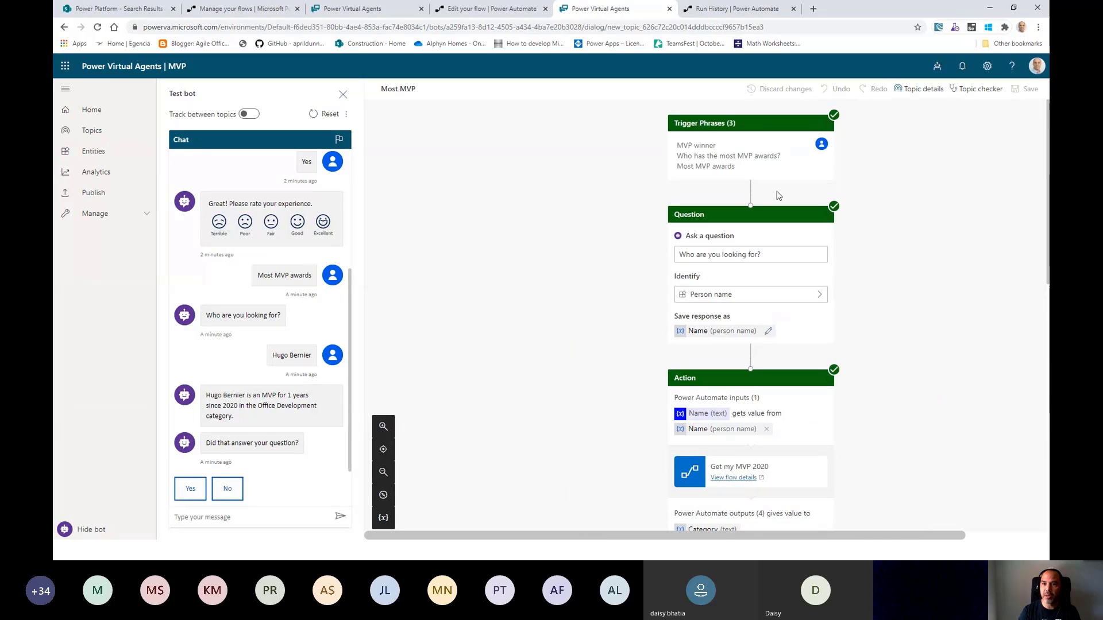
click(751, 194)
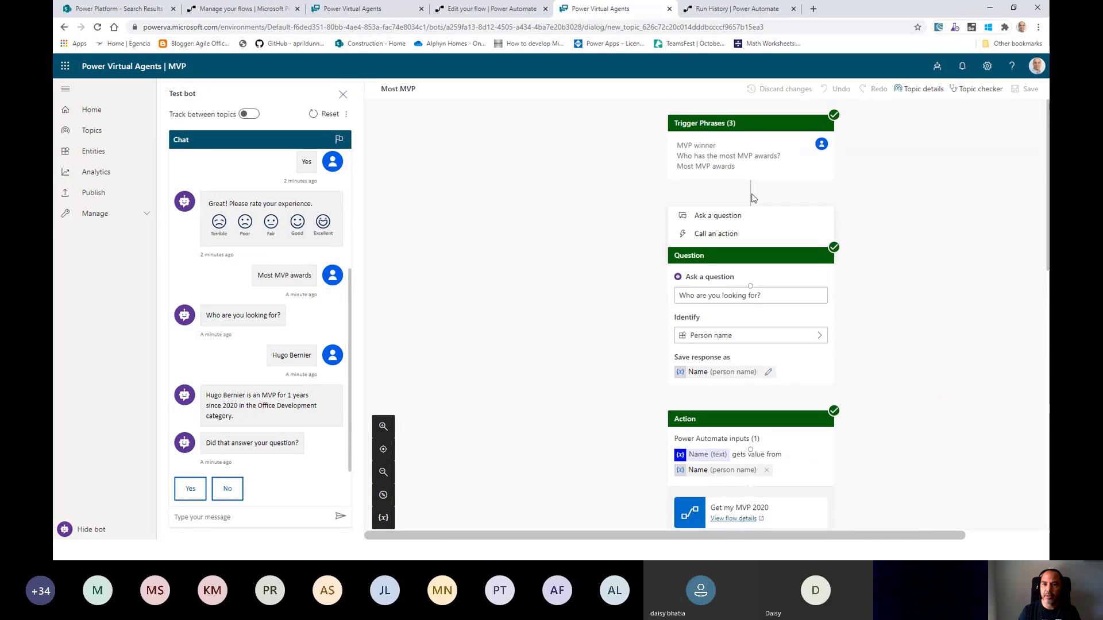
click(715, 217)
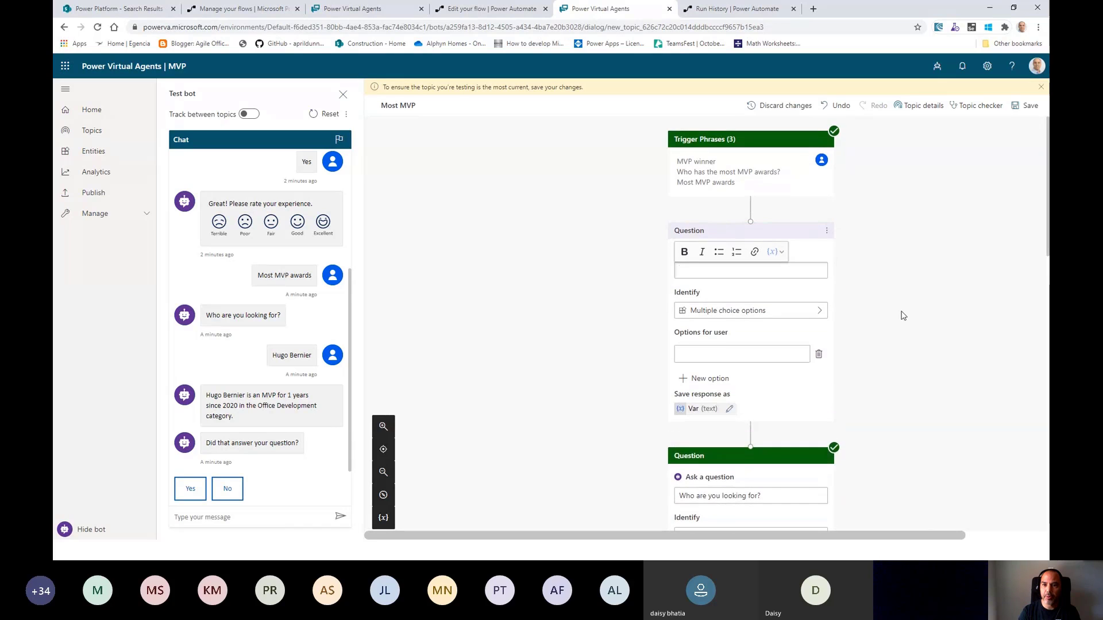
Step: Set the new question to identify a Boolean and enter "Are you having a good day?" as its text
scroll(856, 293, down, 1)
click(820, 259)
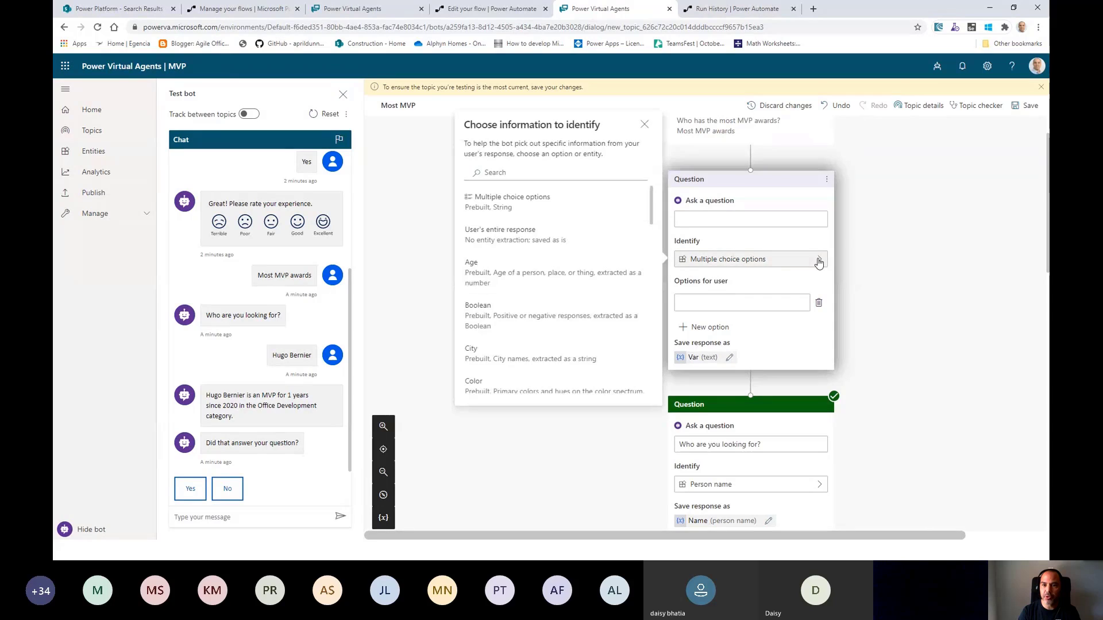
scroll(560, 345, down, 2)
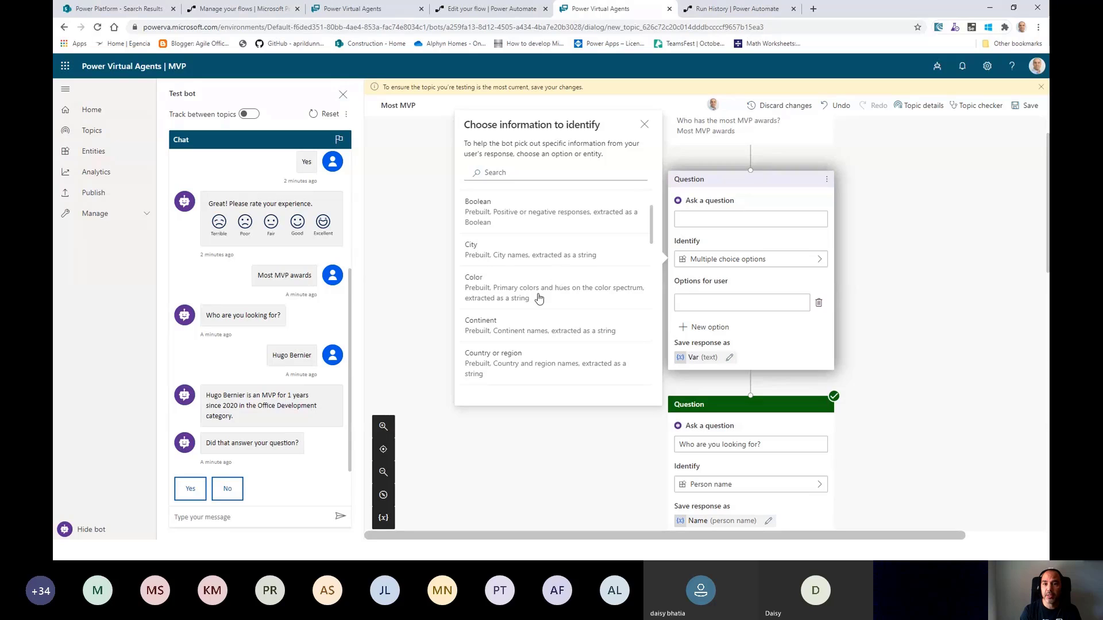
click(509, 215)
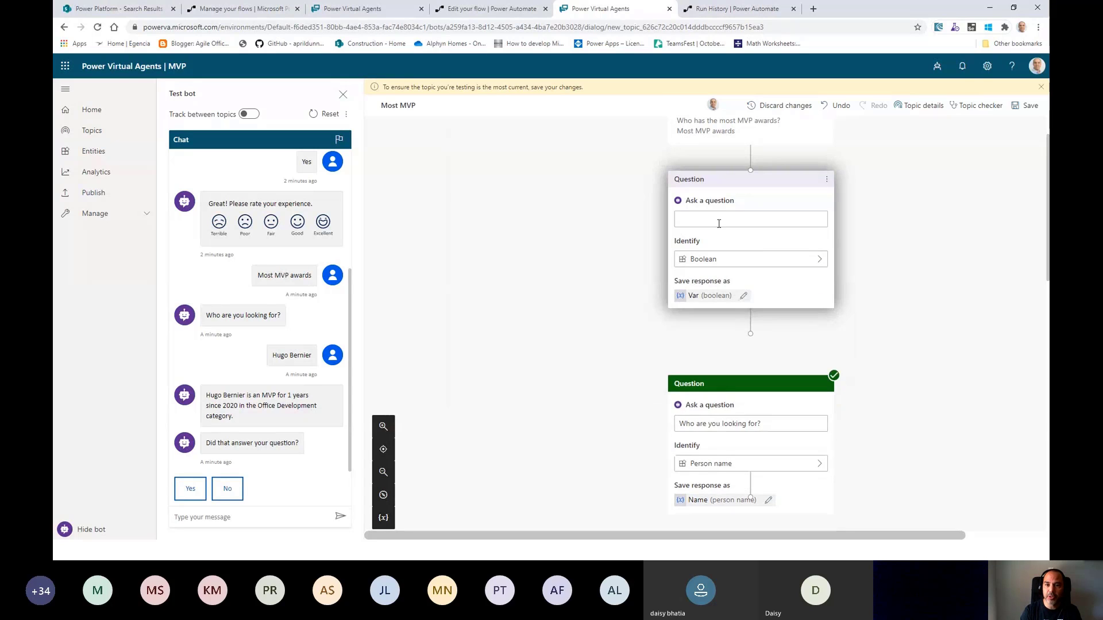
click(697, 229)
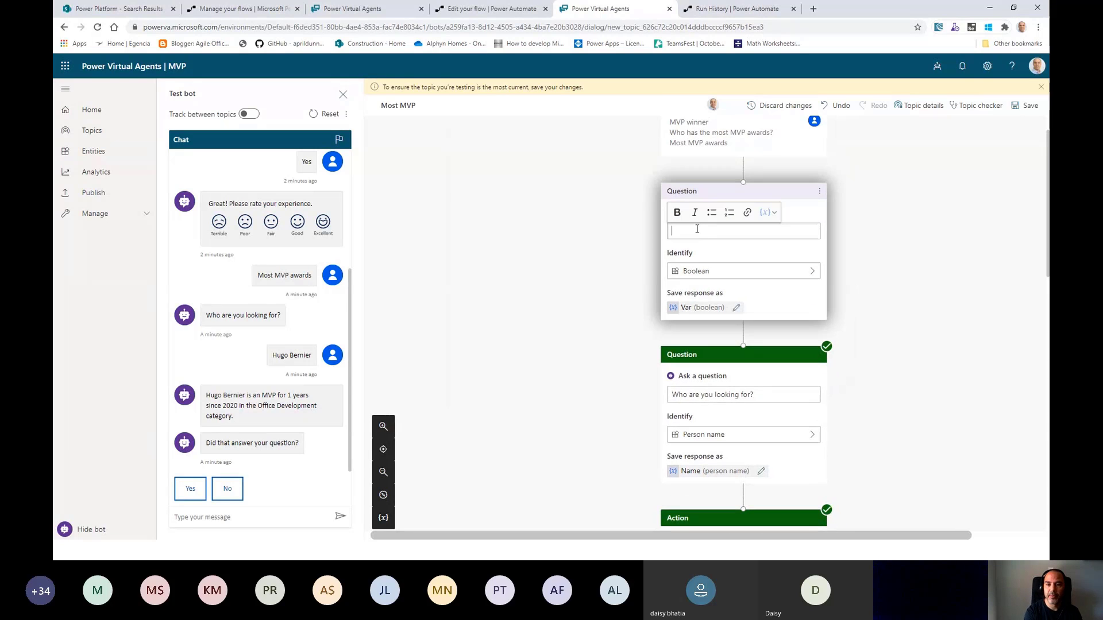
text(Are you having )
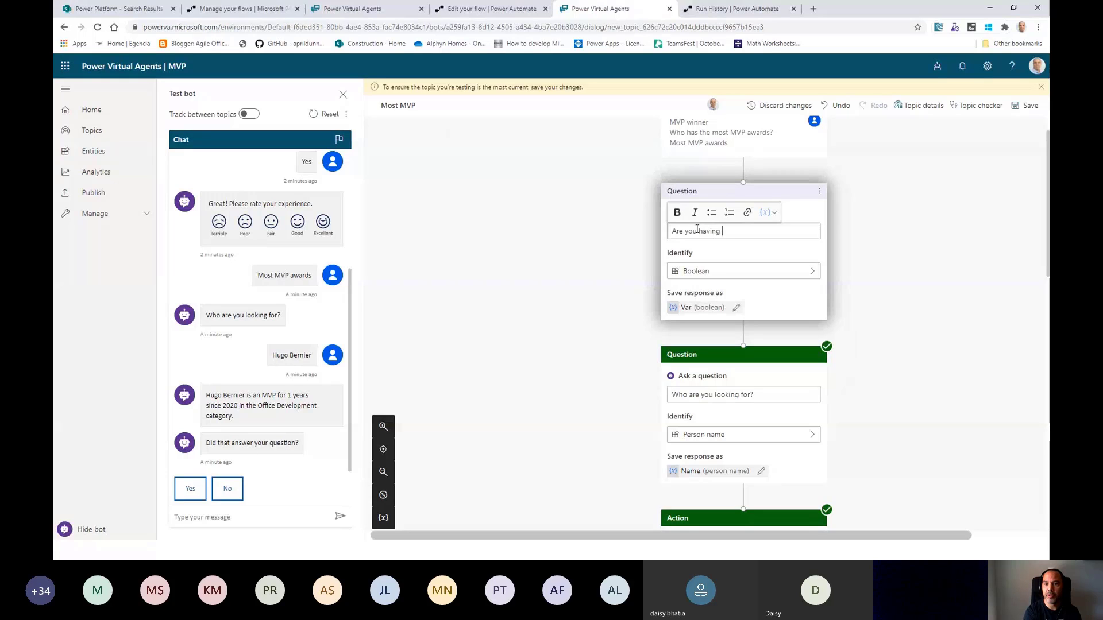
text(a good day?)
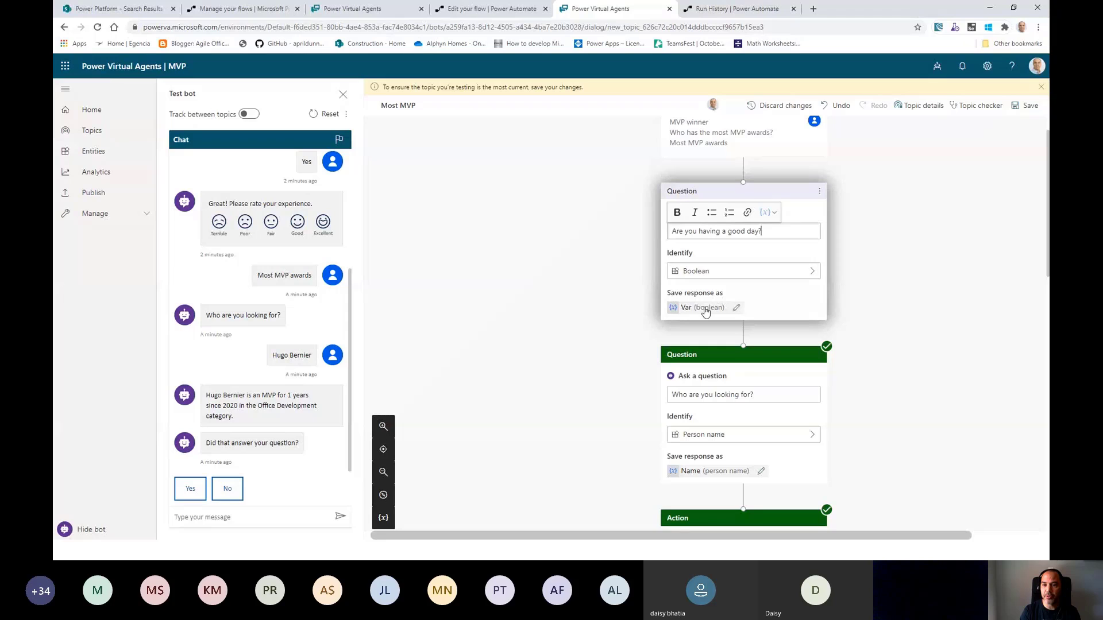
Step: Rename the new question's Boolean response variable to GoodDay
click(706, 309)
key(ctrl+a)
text(G)
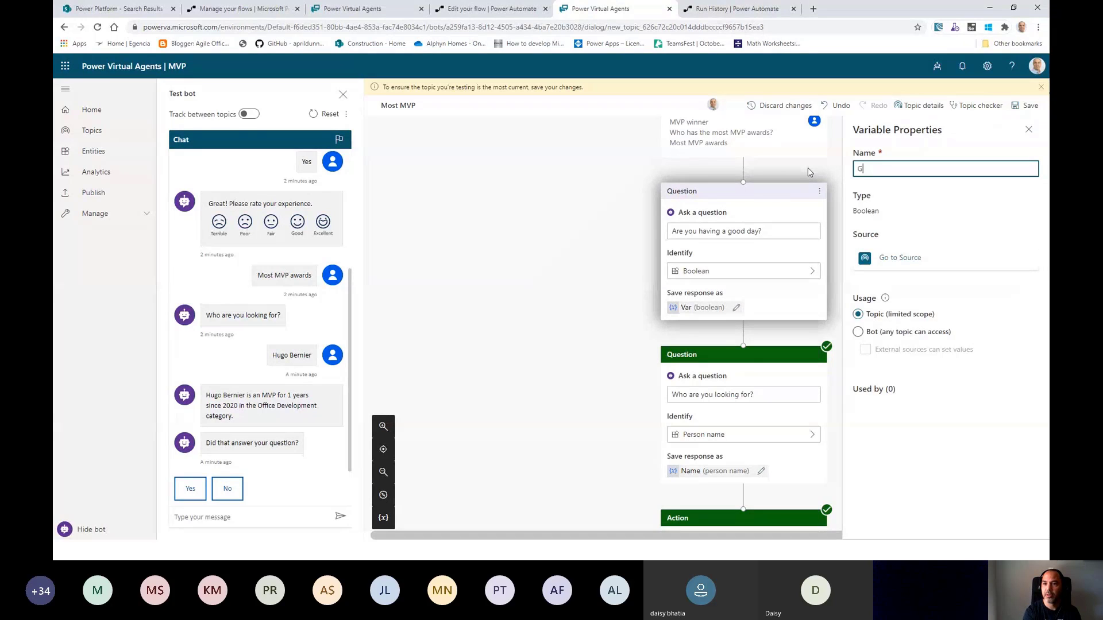
text(po)
key(BackSpace)
key(BackSpace)
text(ood Day)
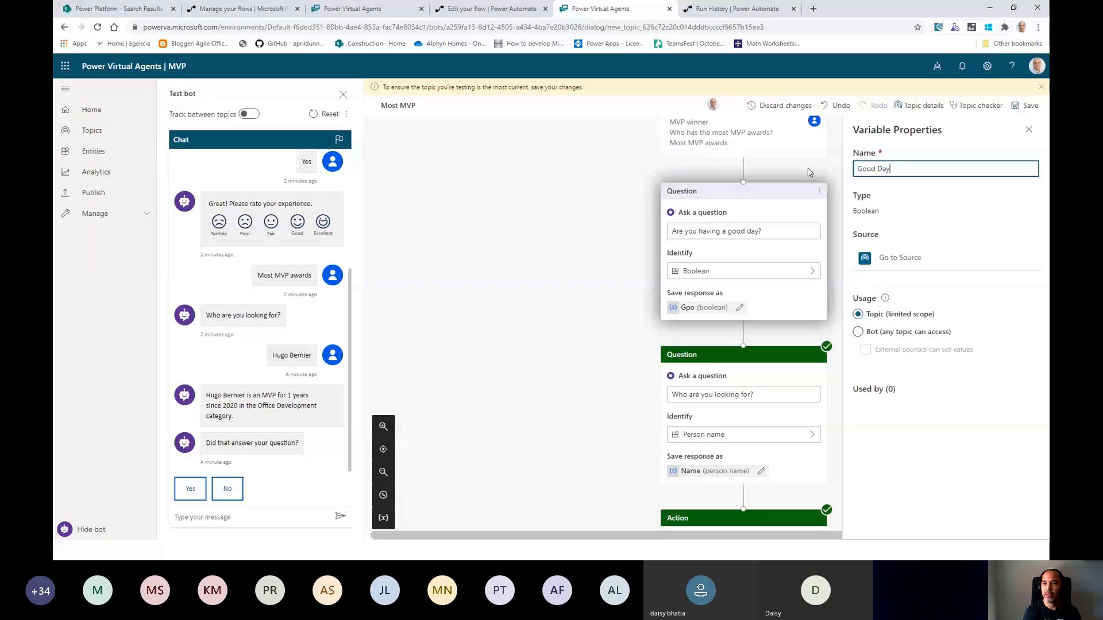
key(Tab)
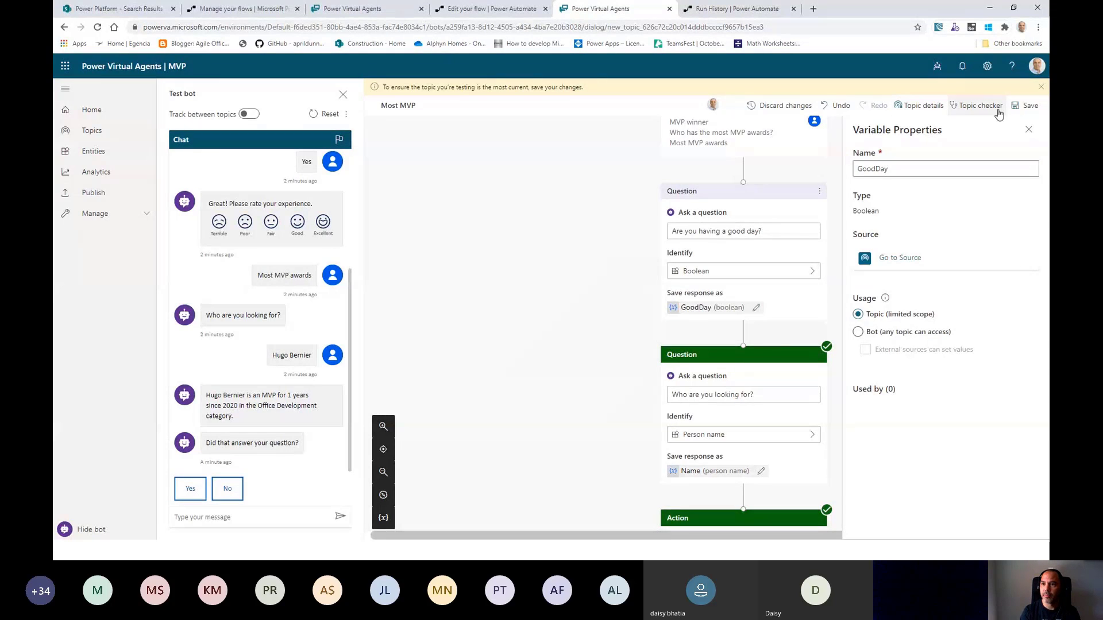
Step: Try to save the Most MVP topic and close the test bot pane
click(1026, 106)
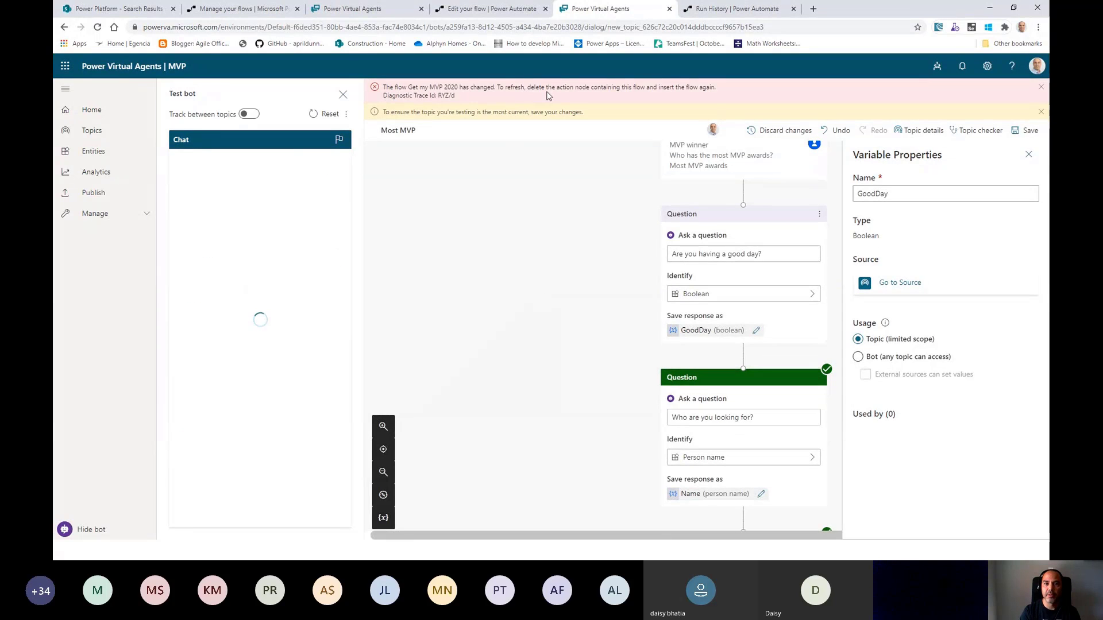
click(1026, 113)
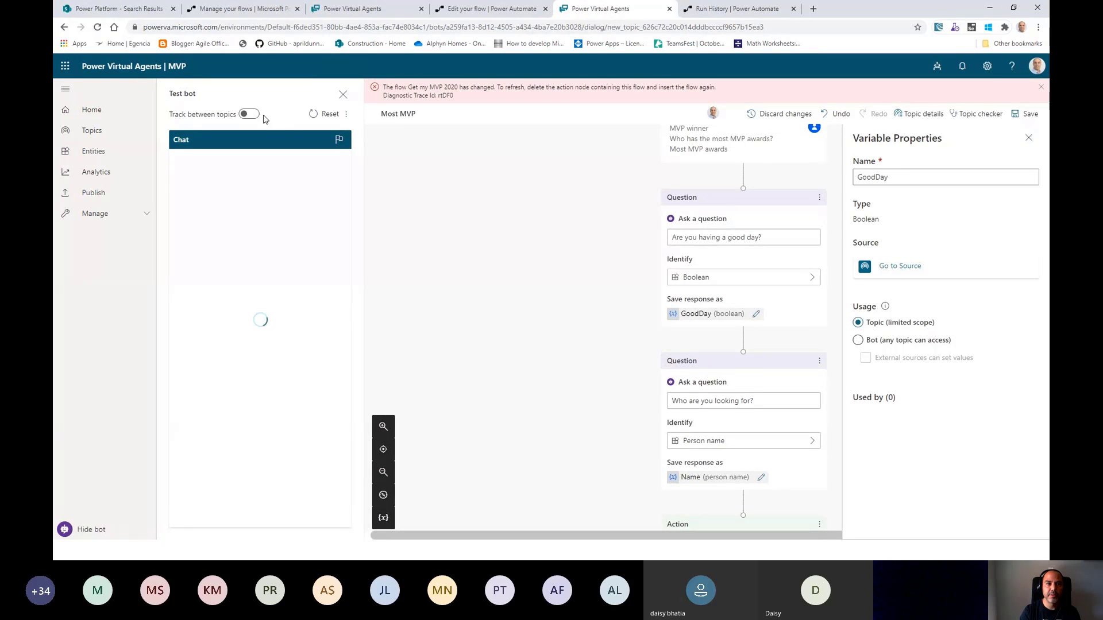
click(343, 94)
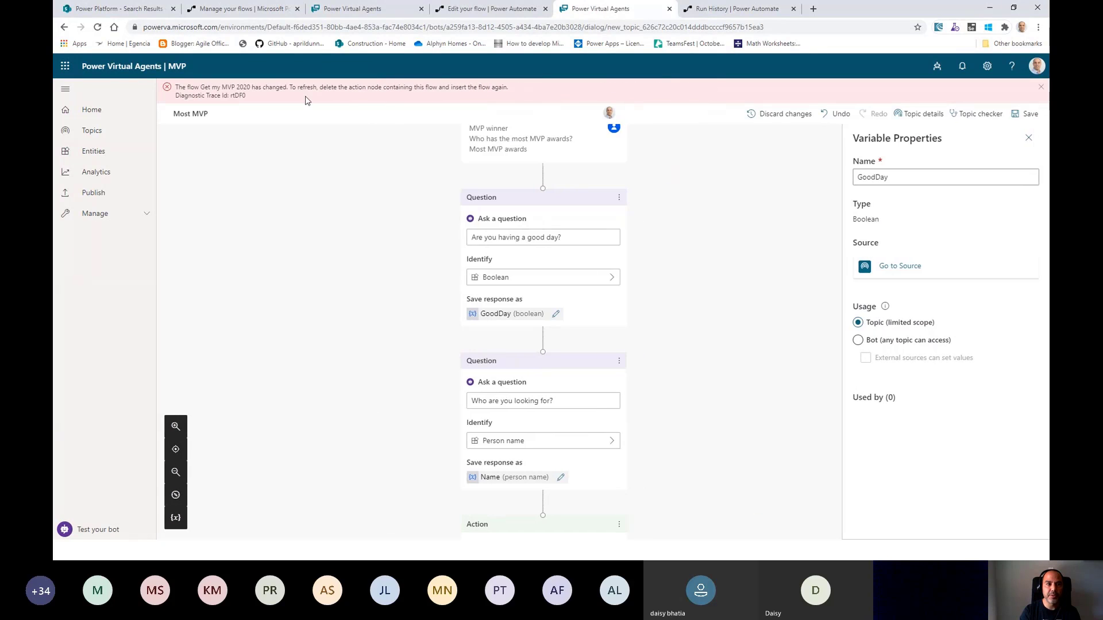
Step: Insert a condition directly after the "Are you having a good day?" question in the Most MVP topic
scroll(722, 232, up, 1)
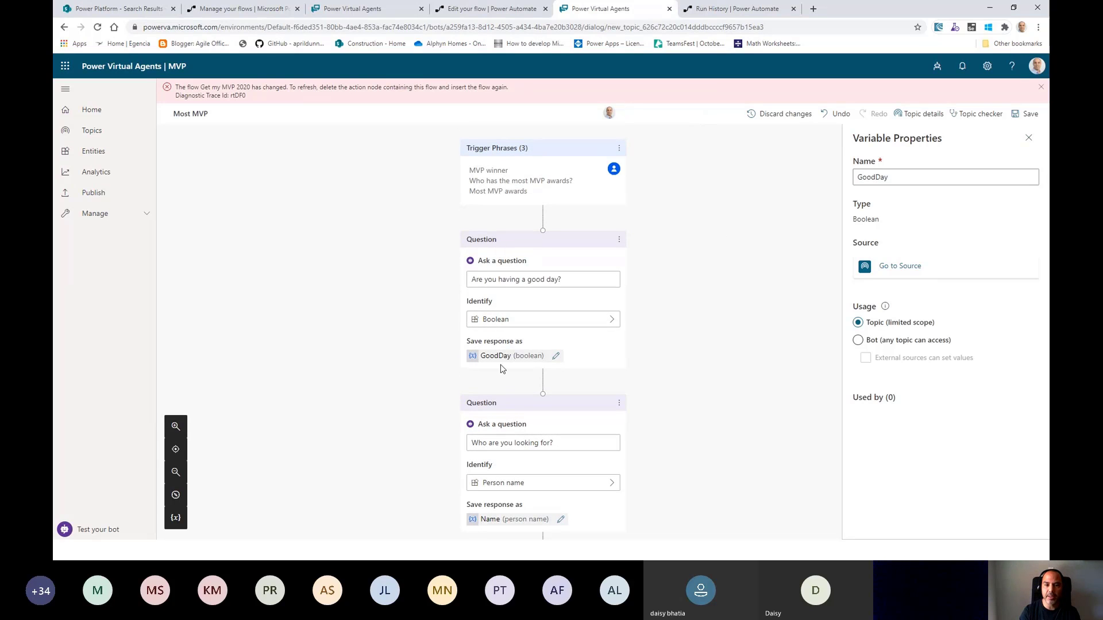
scroll(689, 350, down, 3)
scroll(609, 261, up, 1)
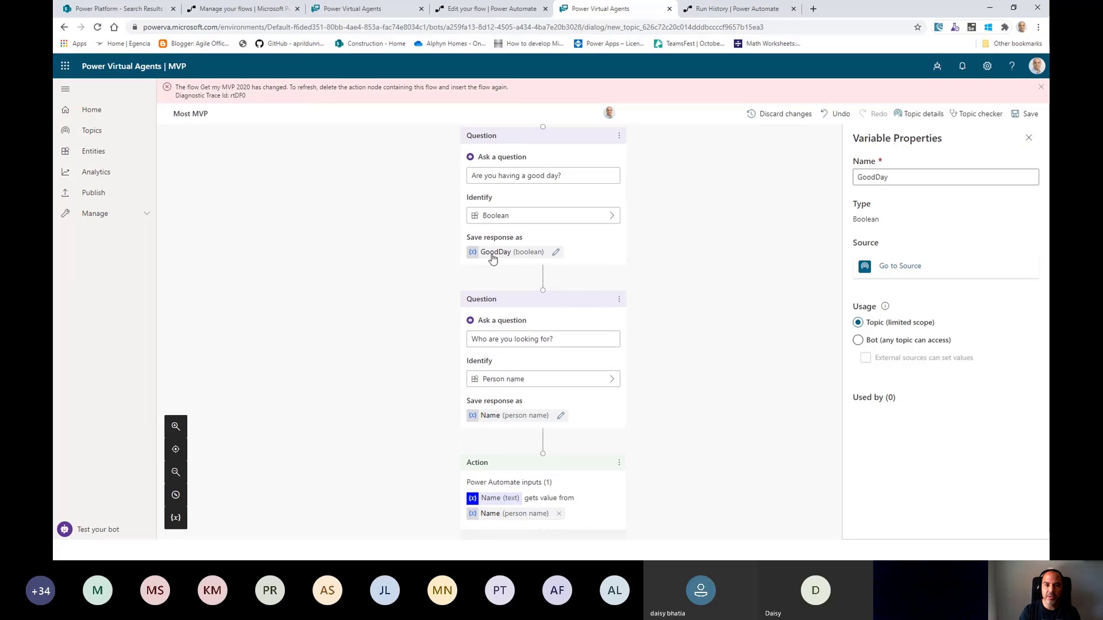
click(544, 281)
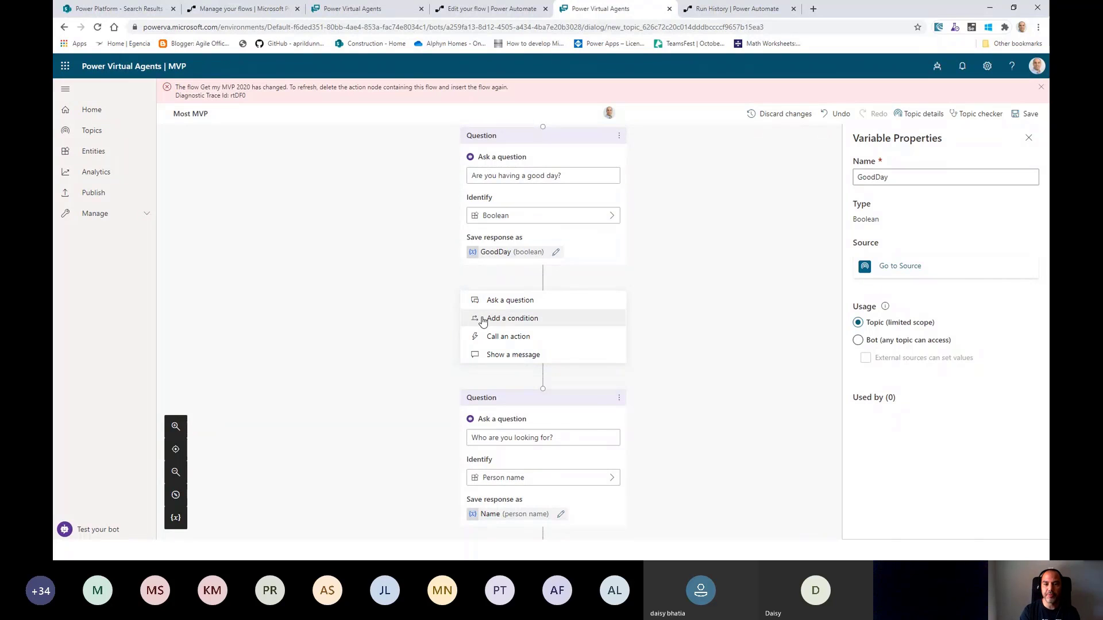
click(482, 318)
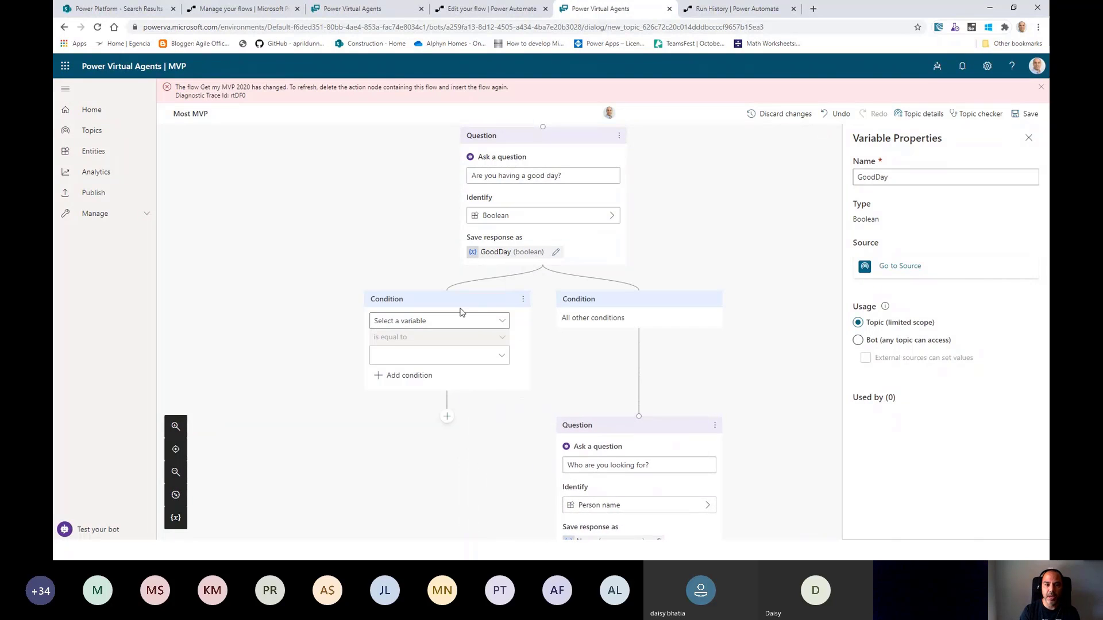
Step: Set the new condition to check that the GoodDay variable is equal to True
click(491, 321)
click(387, 340)
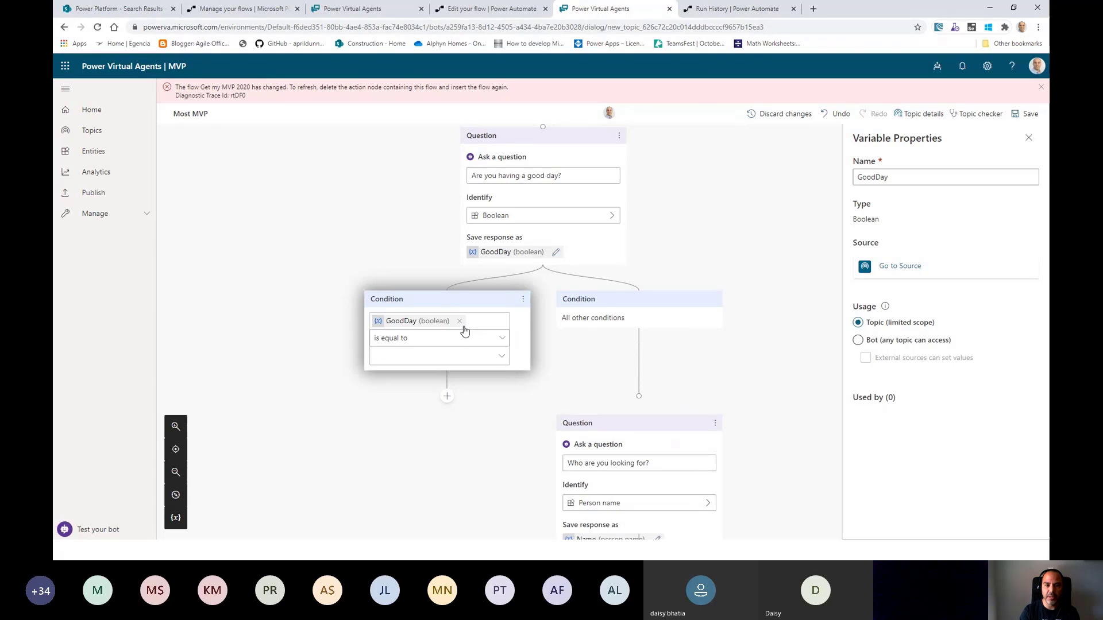
click(486, 356)
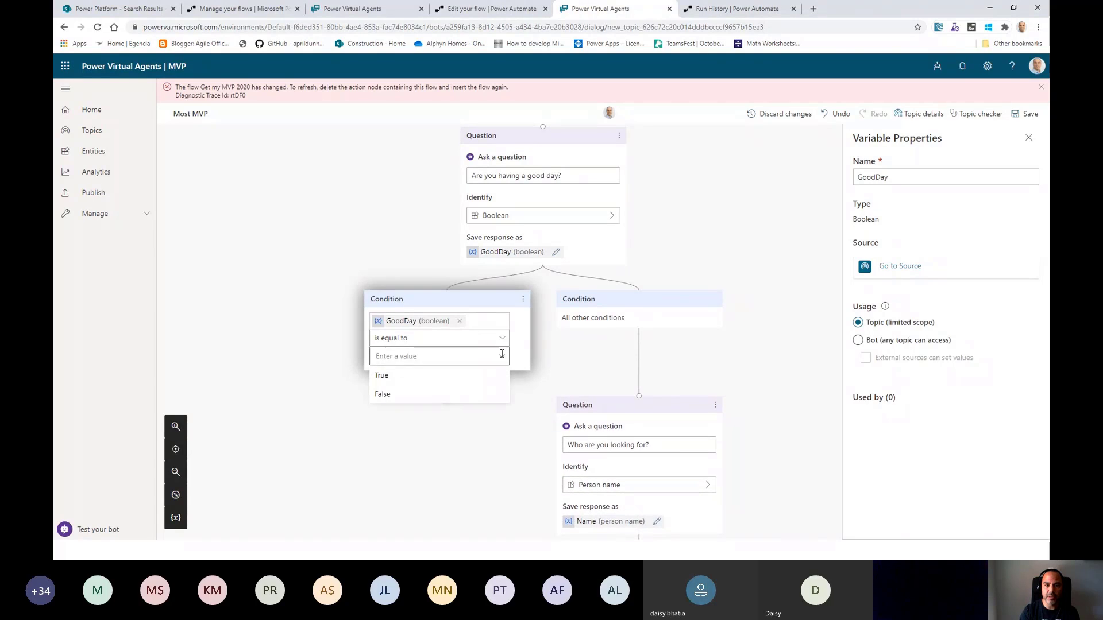
click(382, 378)
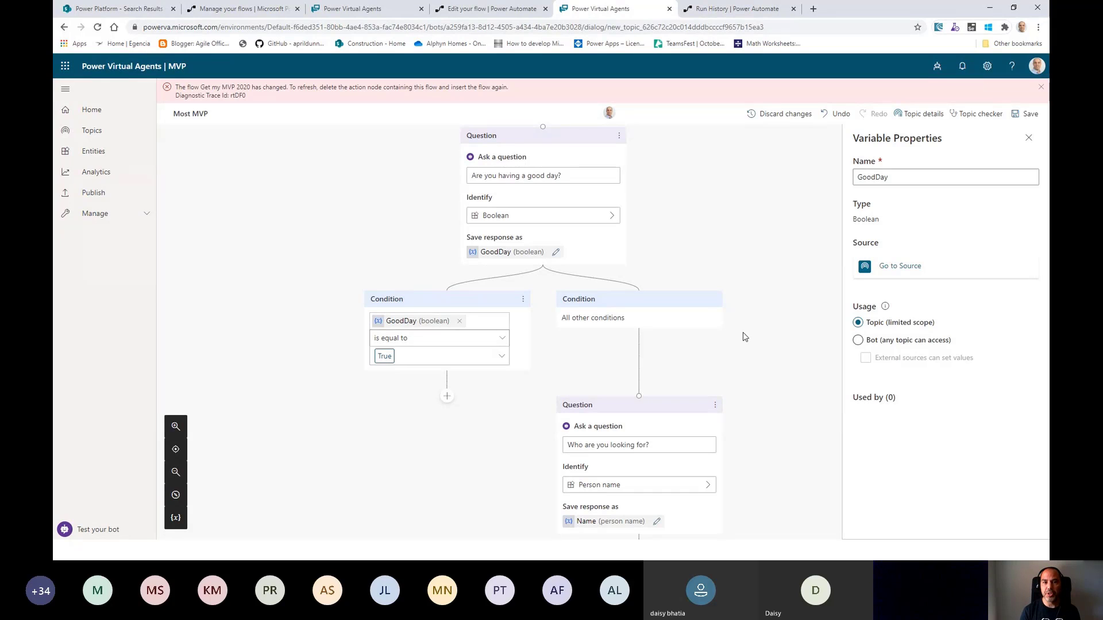
scroll(745, 337, up, 2)
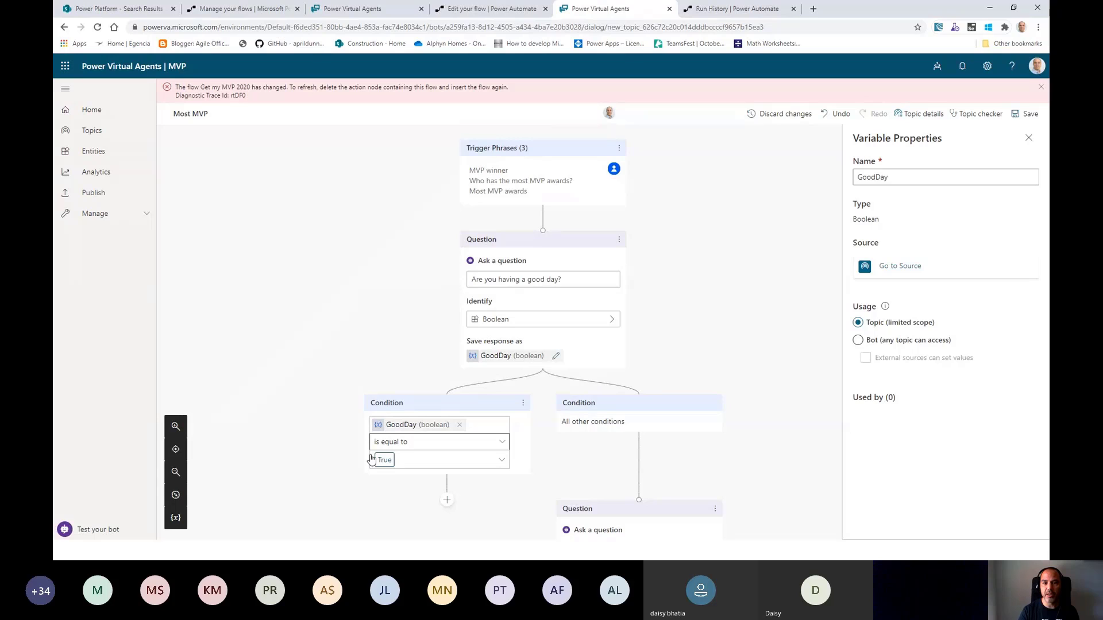
scroll(320, 442, down, 2)
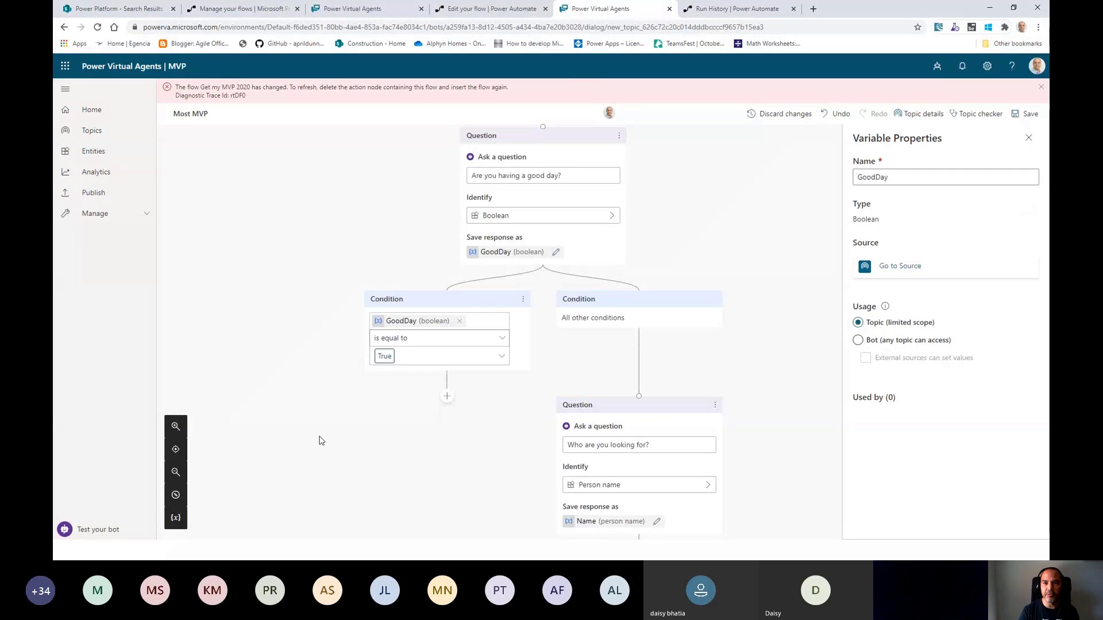
scroll(320, 441, down, 2)
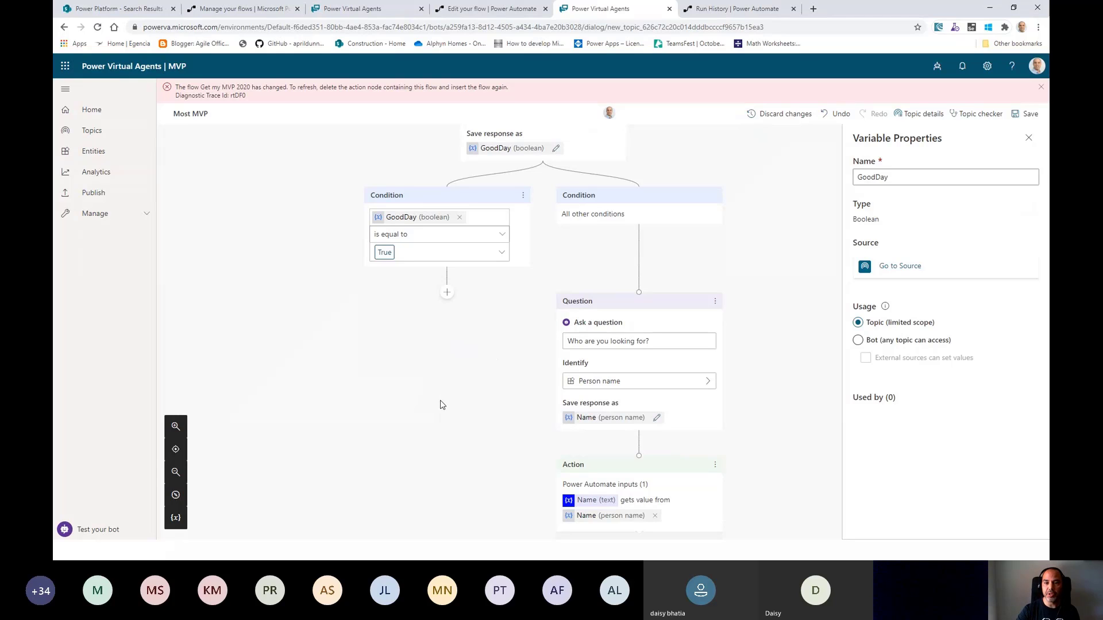
Step: Switch to the bot's Topics list and review the suggested topics with their trigger phrases and sources
click(353, 10)
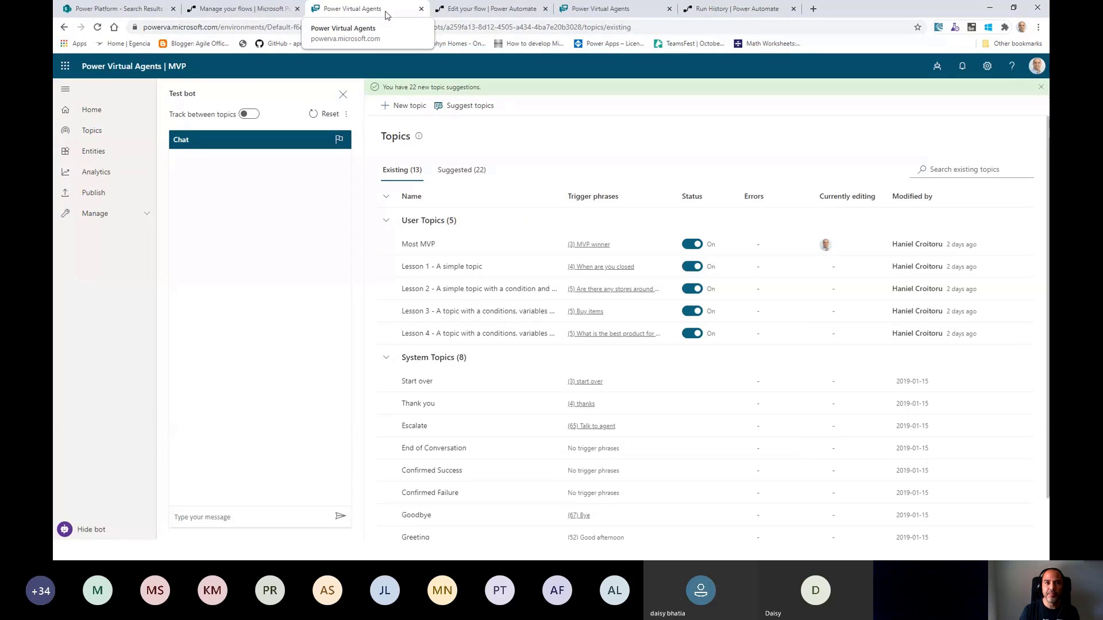
click(471, 175)
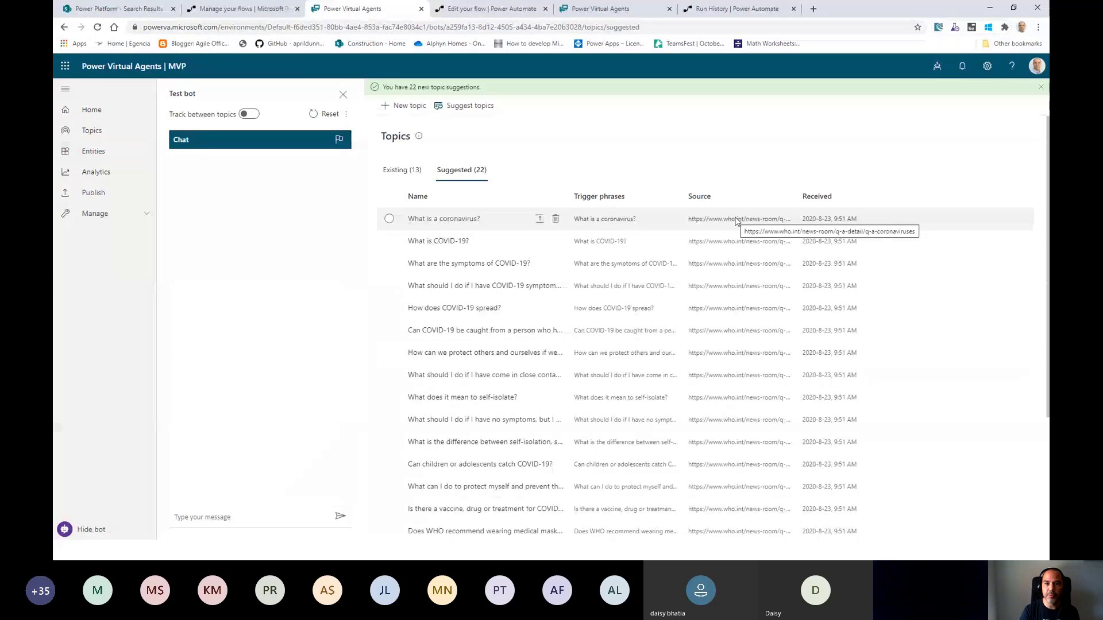
scroll(465, 405, down, 3)
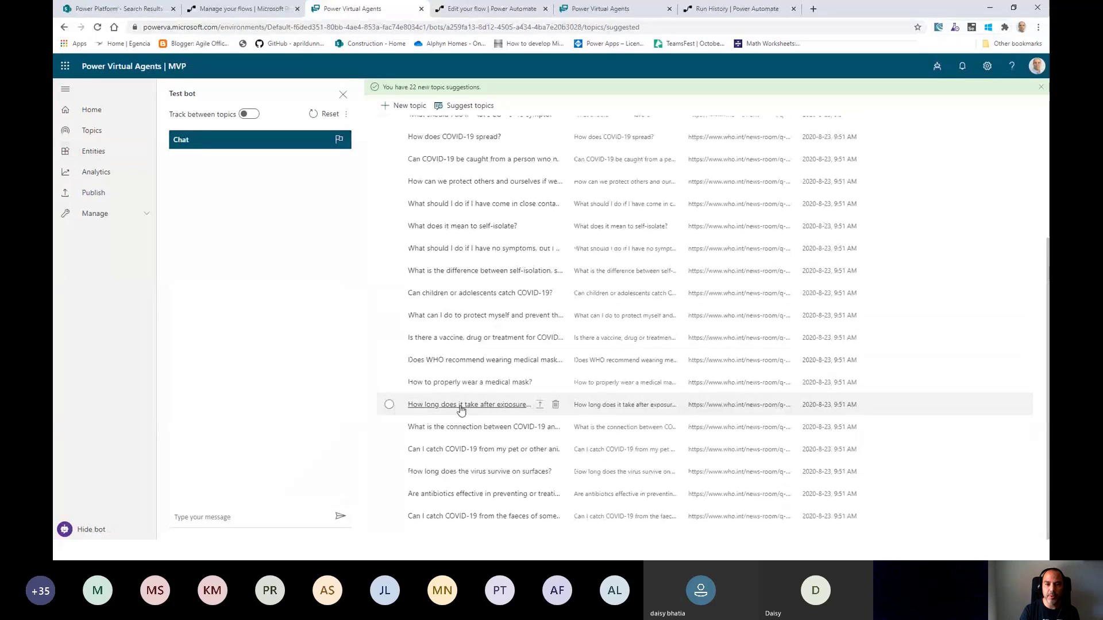
scroll(635, 448, up, 3)
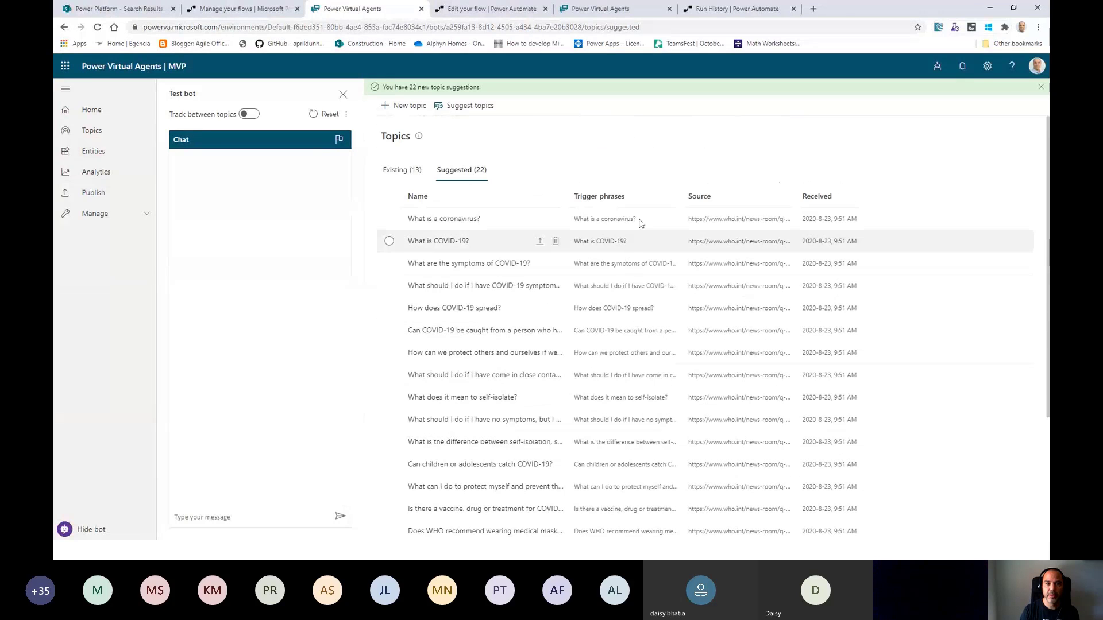
click(394, 173)
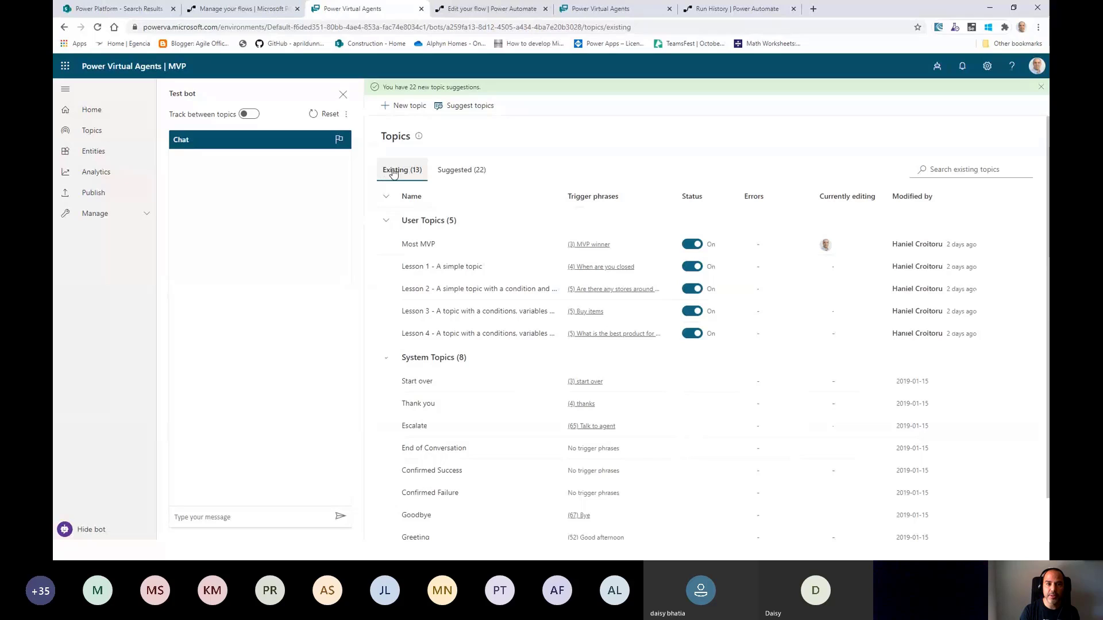
Step: Select all the suggested topics and add them to the existing topics
click(447, 171)
click(389, 196)
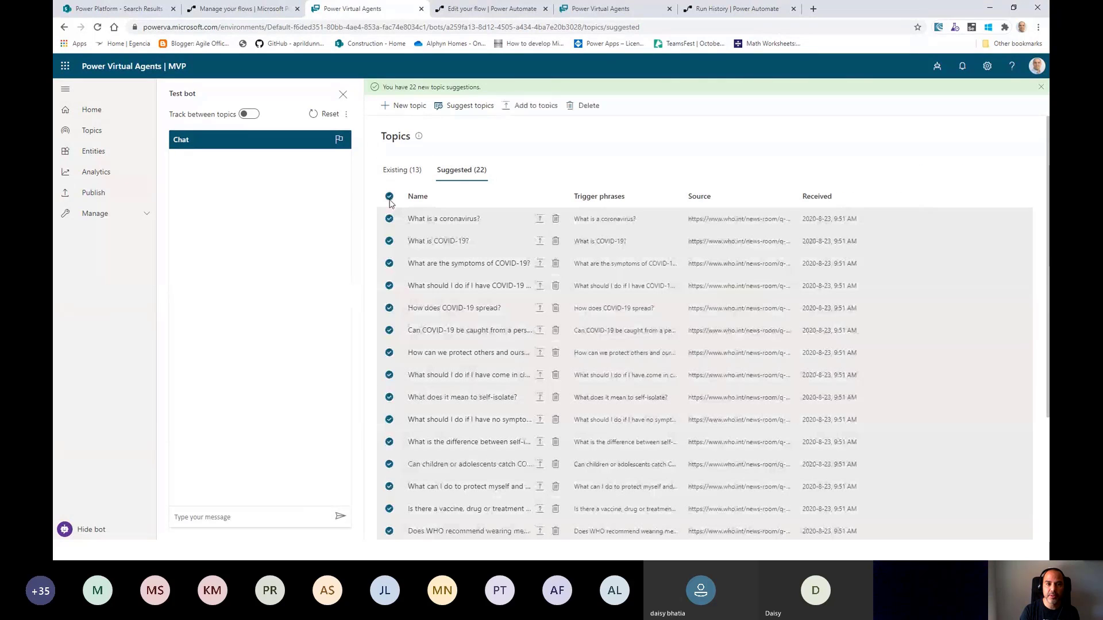
click(536, 107)
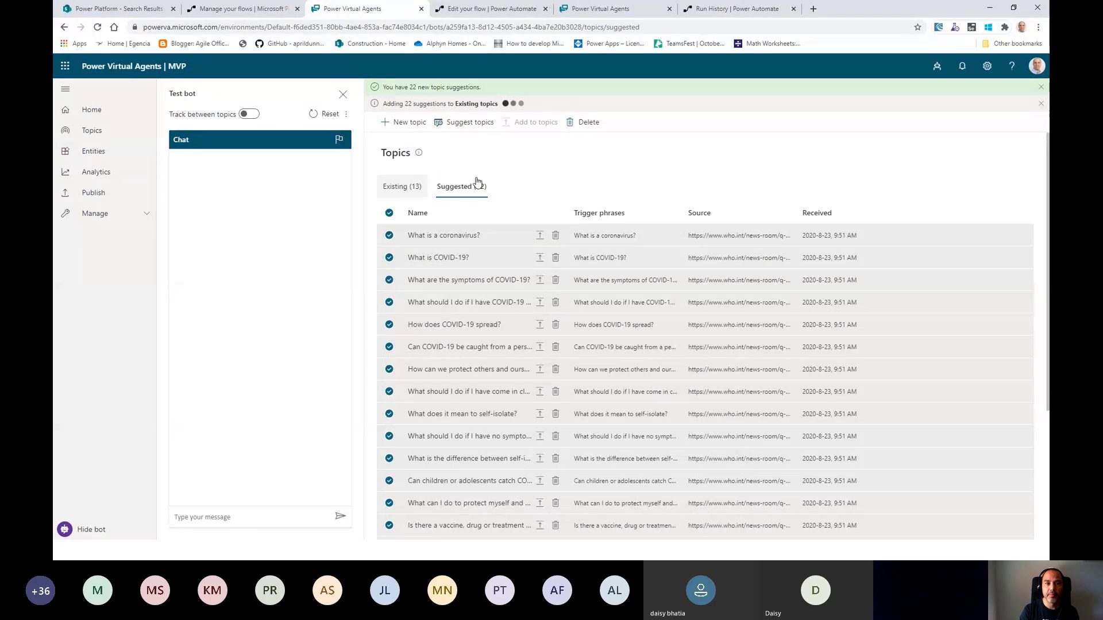
Step: Examine the existing topics list for the newly added COVID-19 topics and their status
click(397, 187)
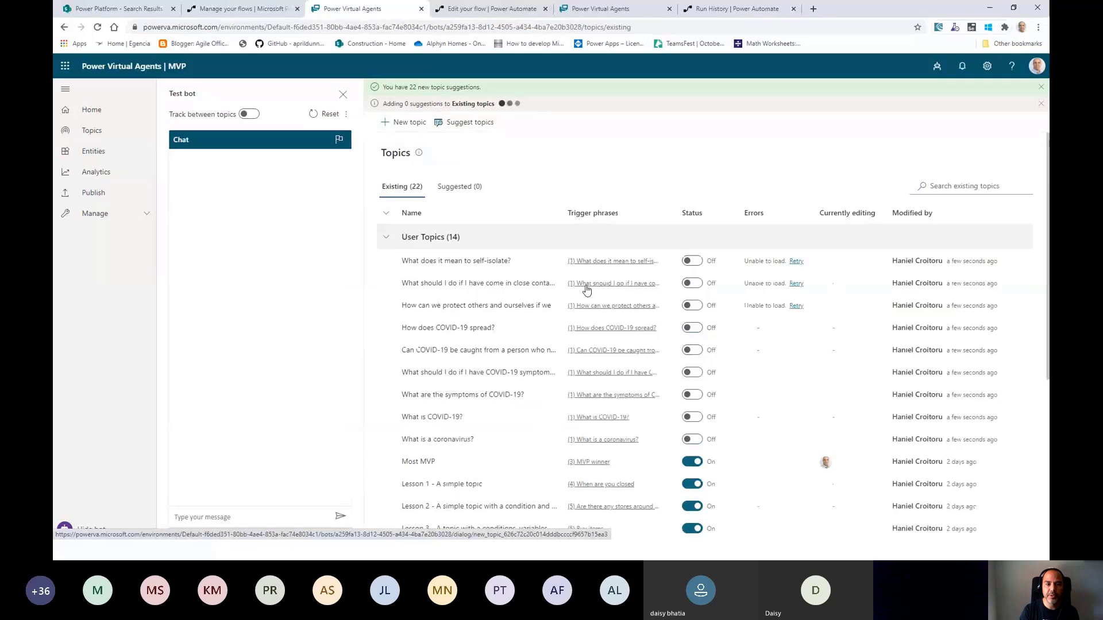
scroll(593, 294, down, 5)
scroll(590, 288, up, 3)
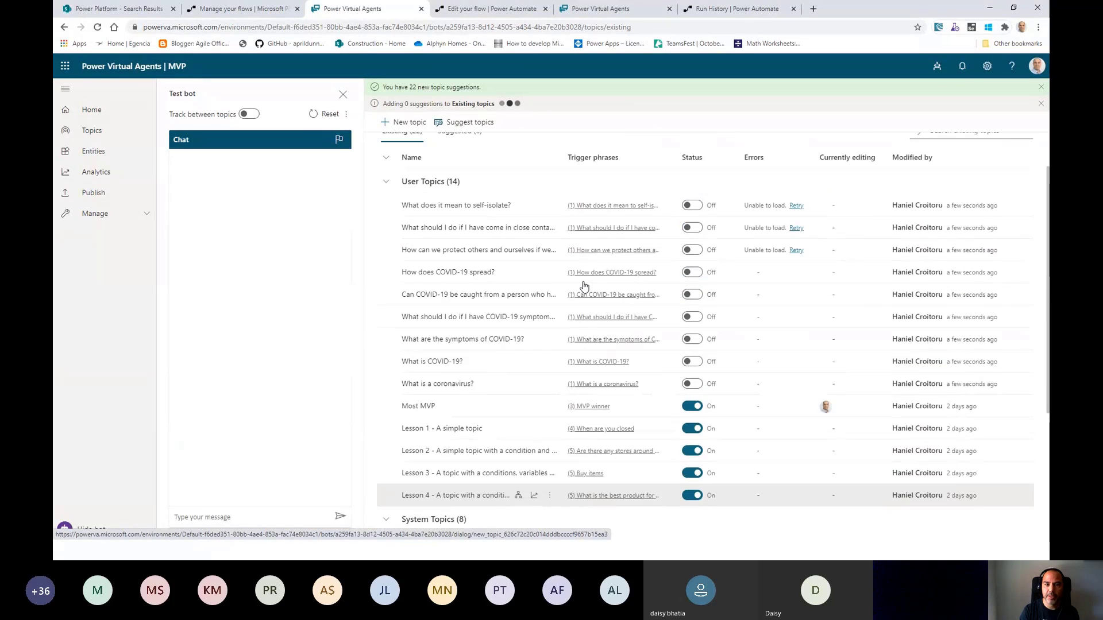
scroll(584, 284, down, 3)
scroll(584, 277, up, 5)
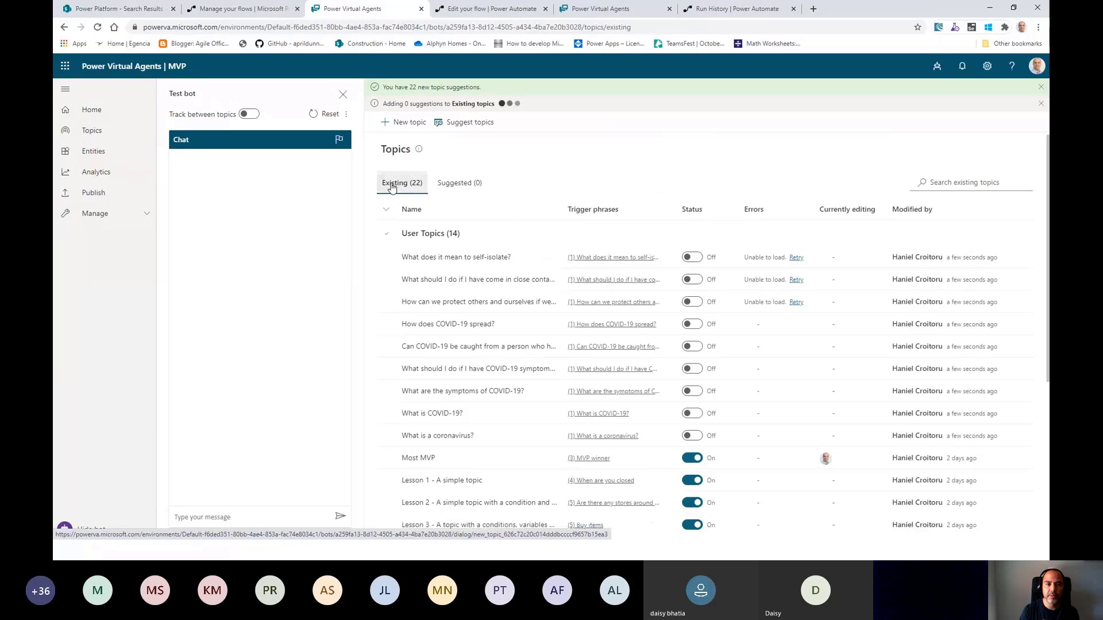
scroll(387, 247, down, 2)
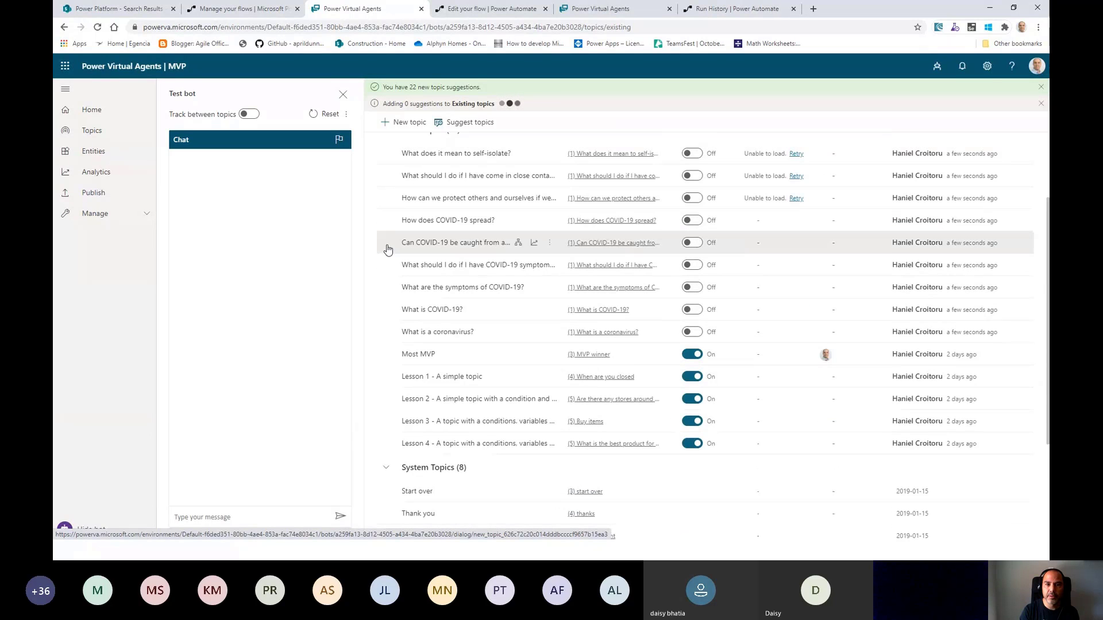
scroll(533, 393, up, 2)
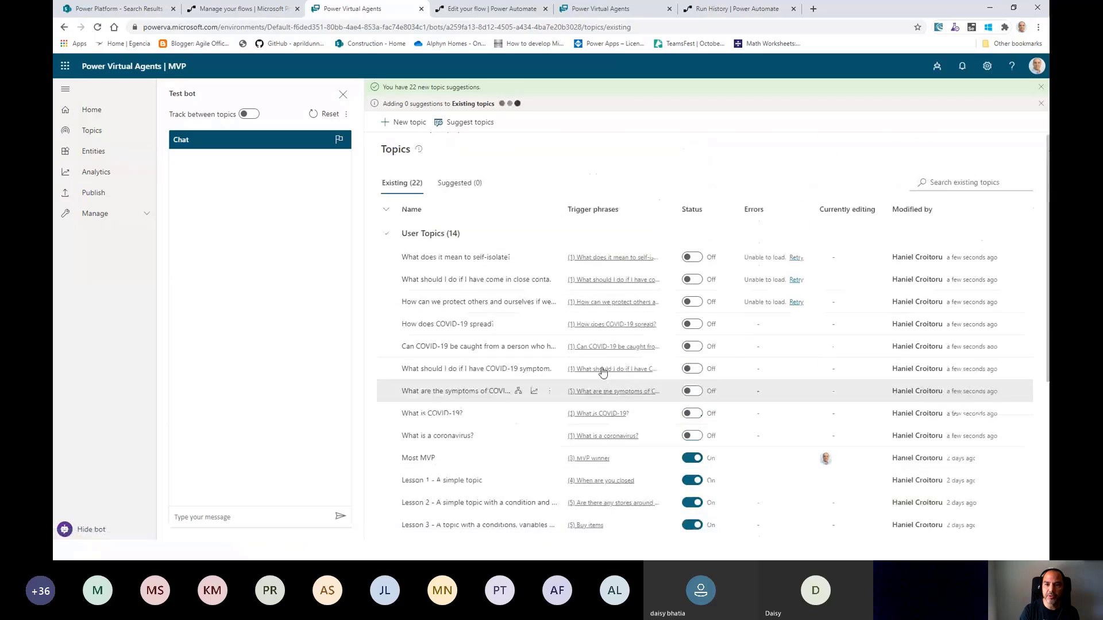
Step: Turn on the first COVID-19 topics, including those on coronavirus, COVID-19 symptoms, person-to-person infection, antibiotics and catching it from pets
click(692, 393)
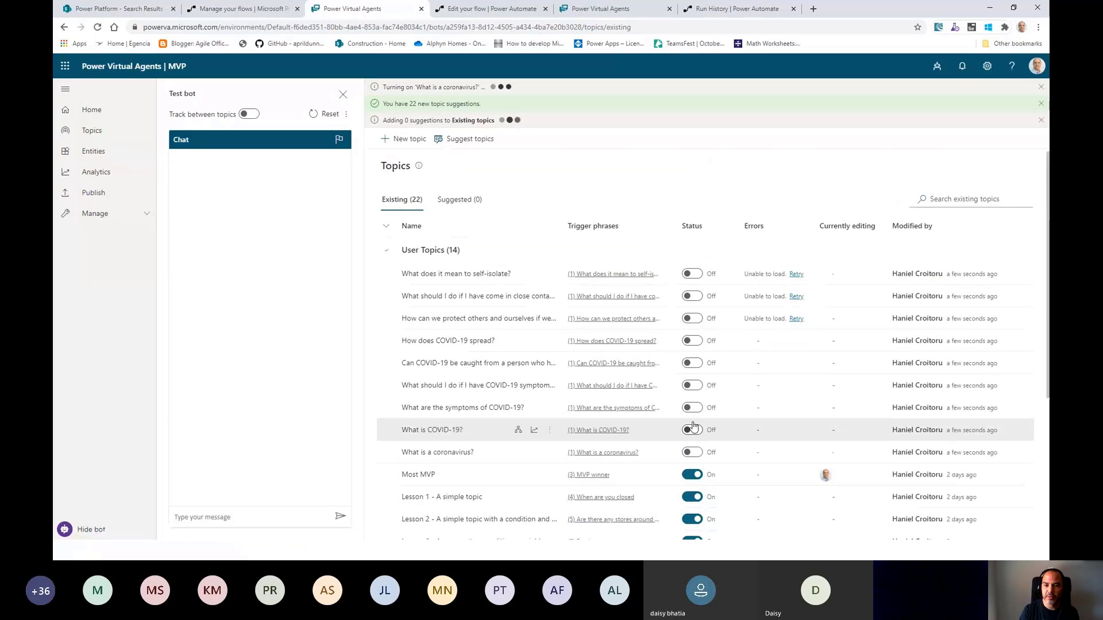
click(689, 430)
click(688, 386)
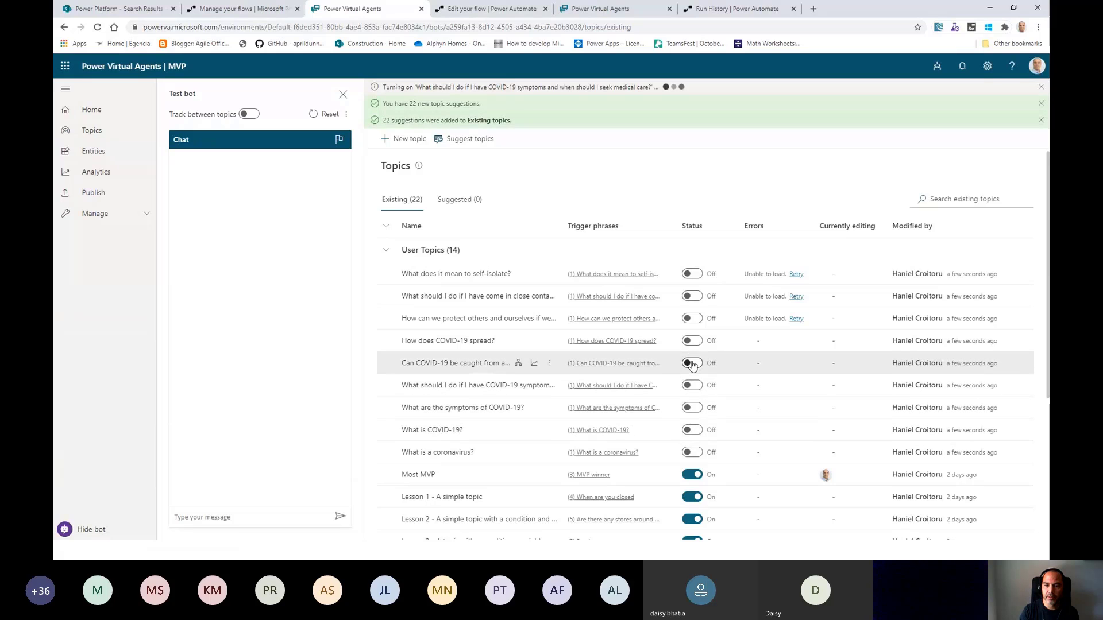
click(690, 326)
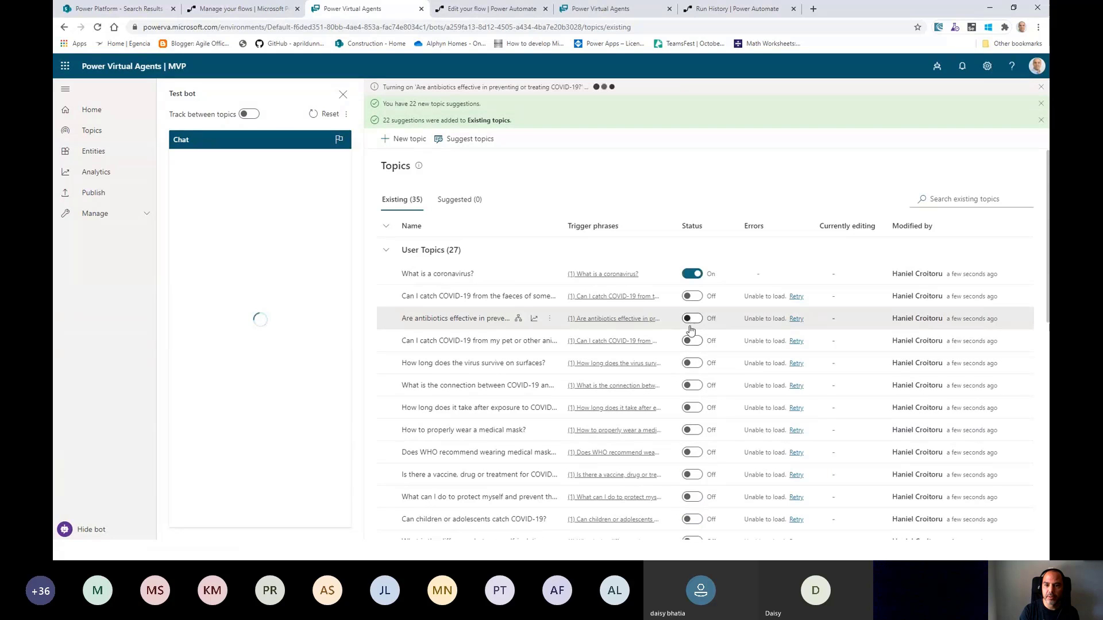
scroll(689, 391, down, 4)
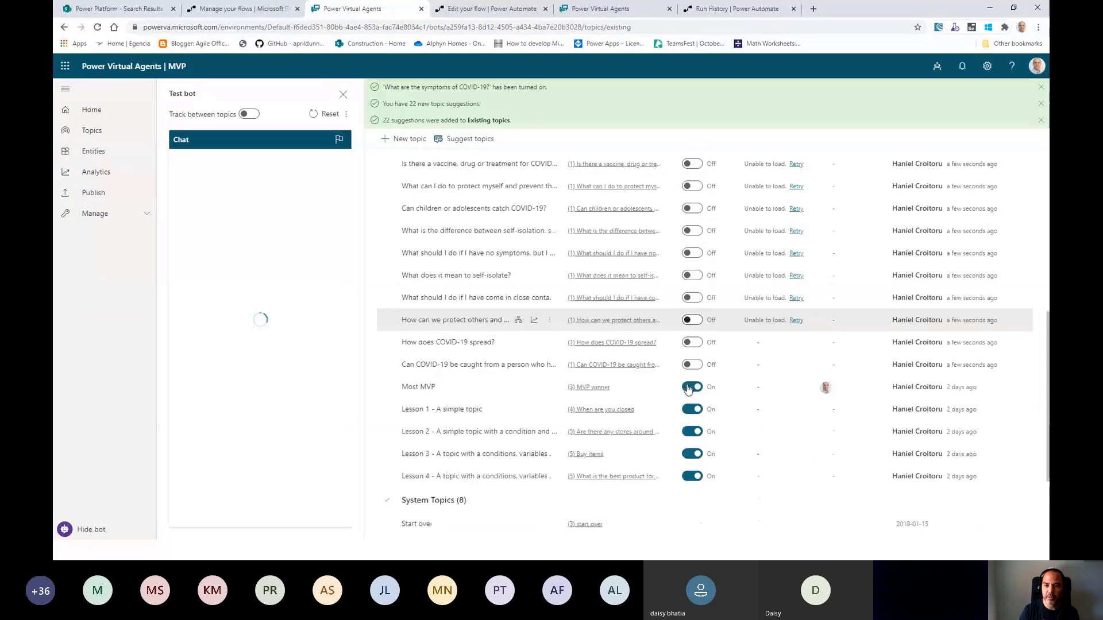
scroll(807, 337, up, 5)
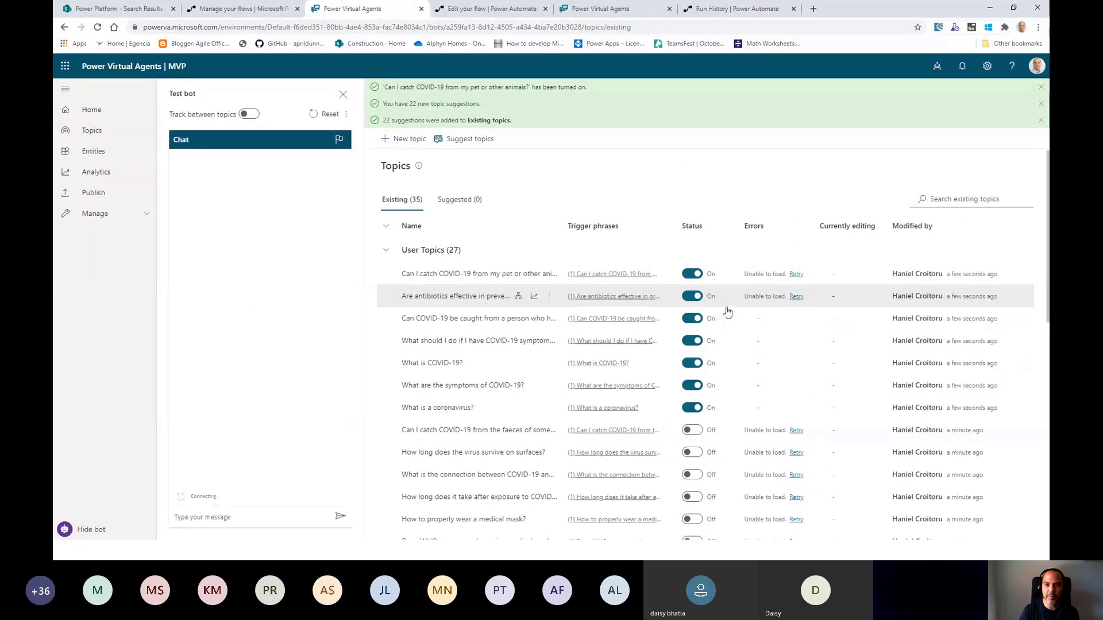
Step: Turn on the COVID-19 topics about faeces, virus survival on surfaces, animals, exposure time, medical masks, vaccines and protecting oneself
click(692, 430)
click(687, 453)
scroll(661, 451, down, 1)
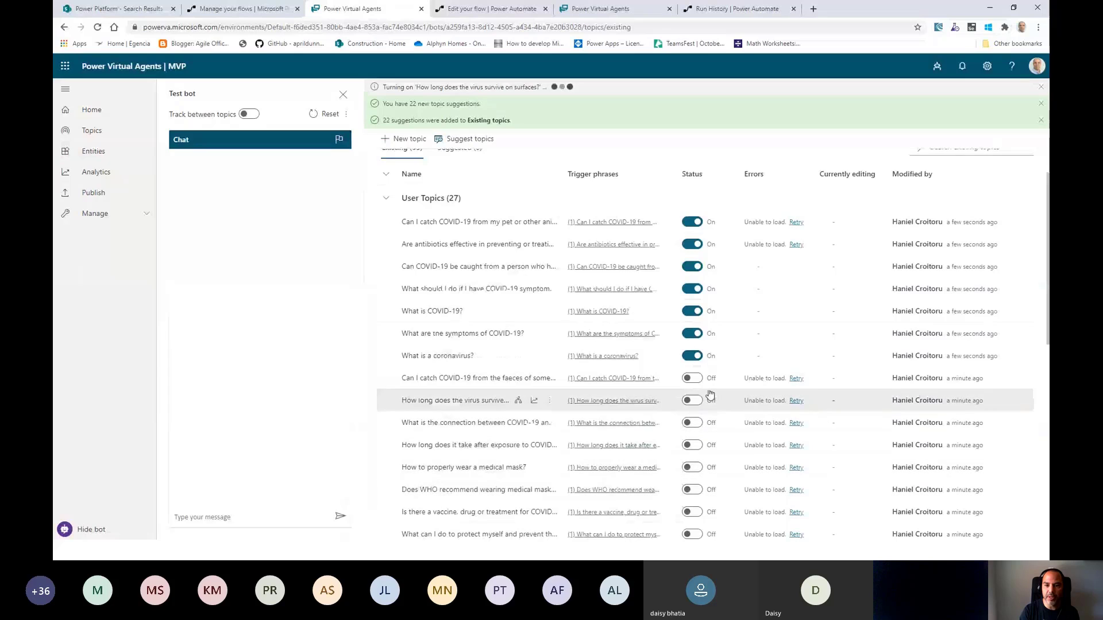
click(692, 425)
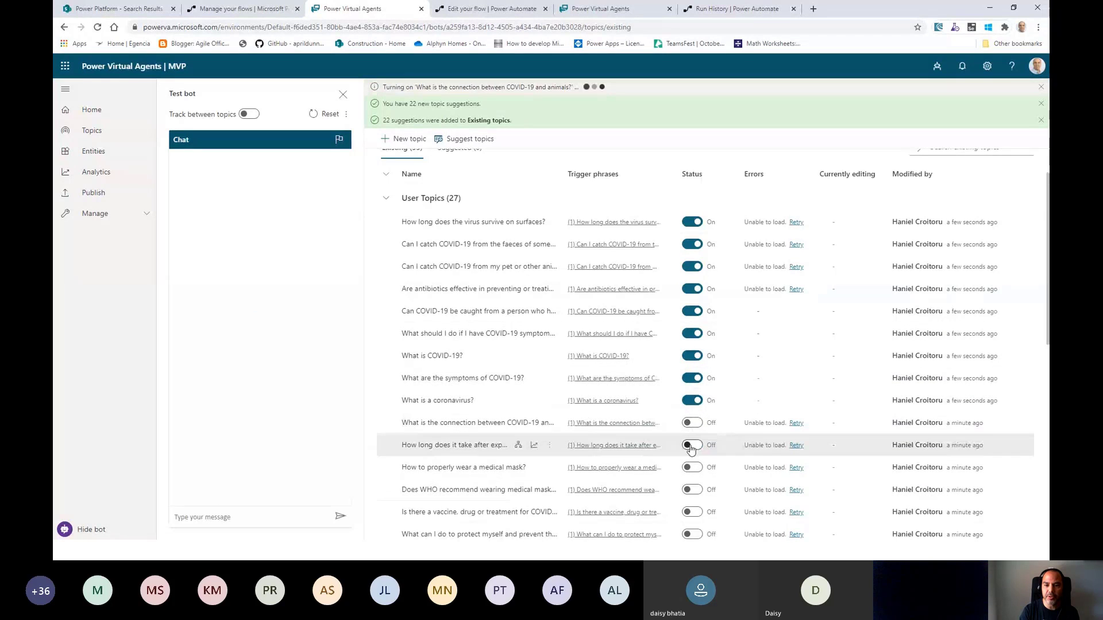
click(692, 445)
click(692, 467)
click(692, 490)
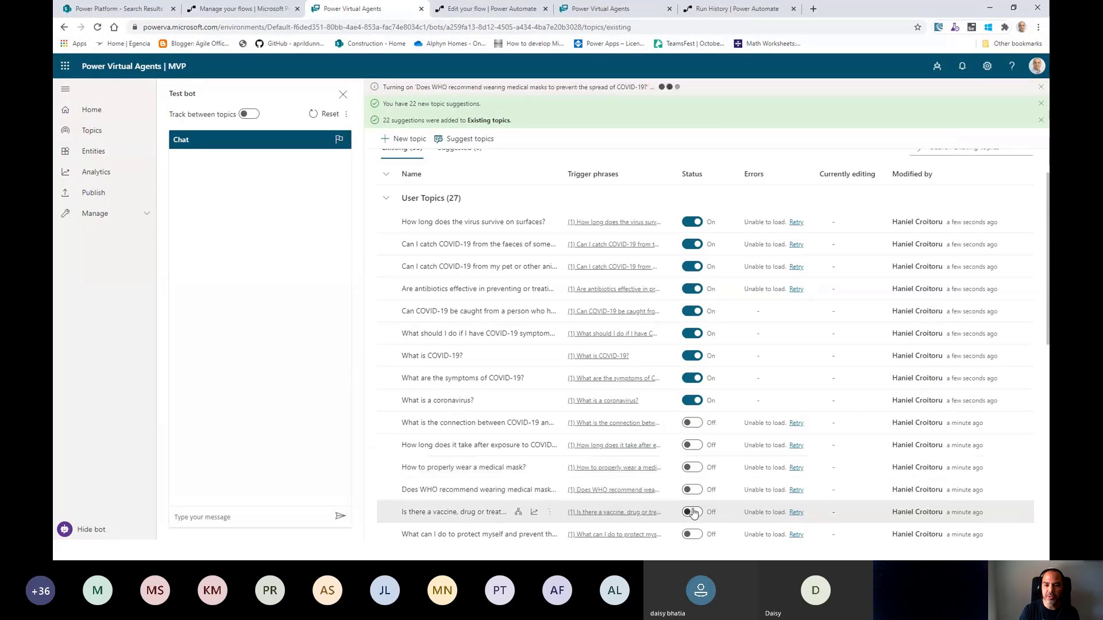
click(691, 512)
click(692, 534)
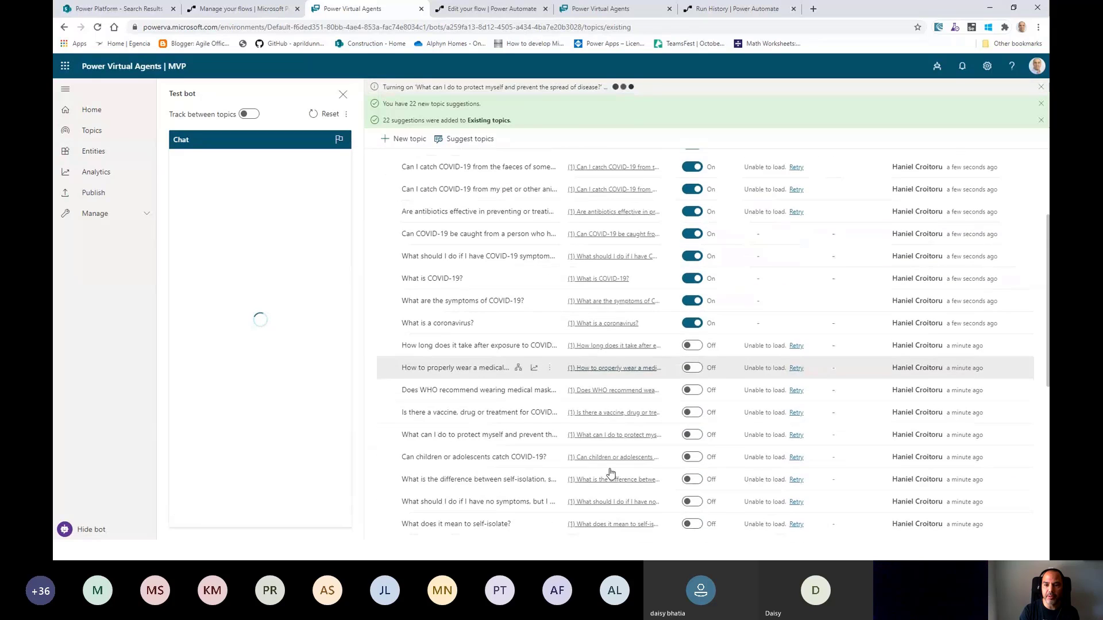
Step: Turn on the remaining COVID-19 topics, covering children, self-isolation, exposure without symptoms, close contact, protecting others and how COVID-19 spreads
scroll(617, 454, down, 2)
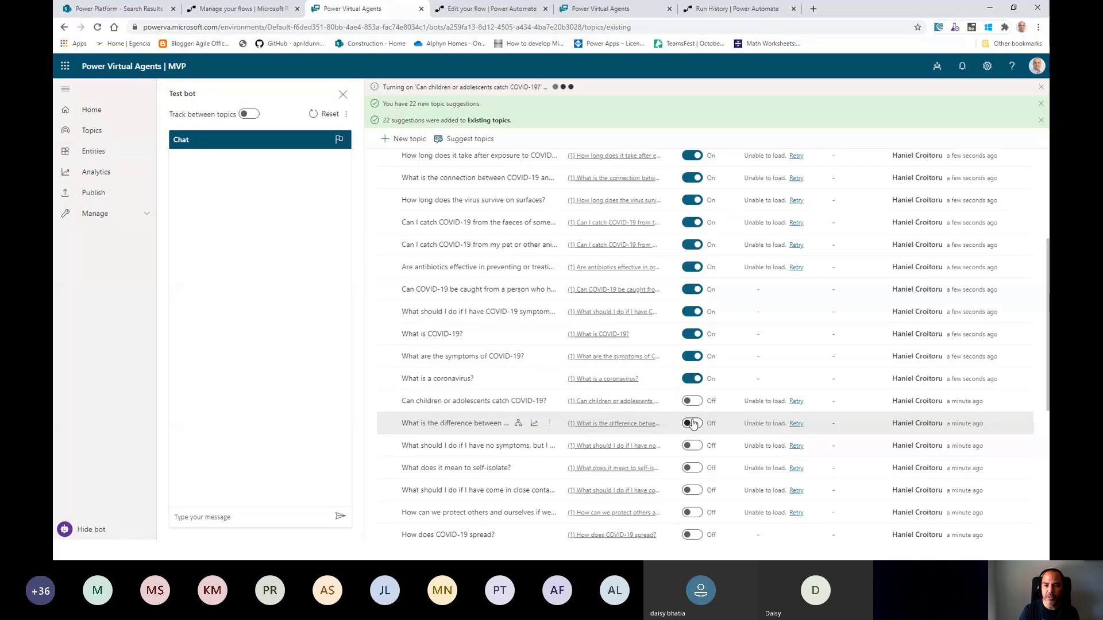
click(692, 445)
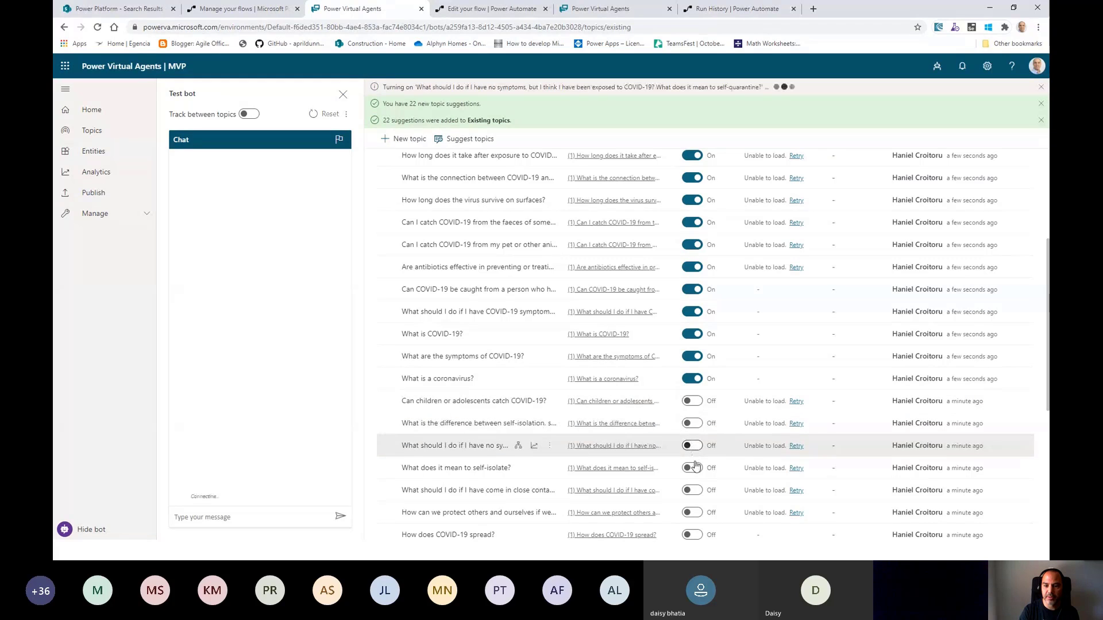
click(692, 490)
click(691, 512)
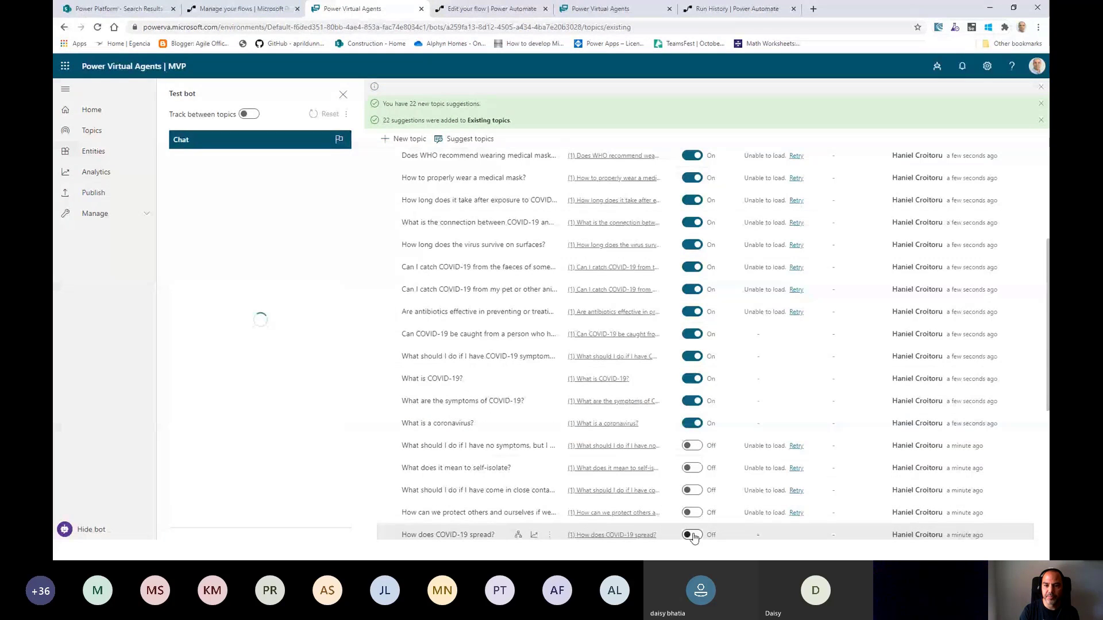
scroll(693, 537, down, 3)
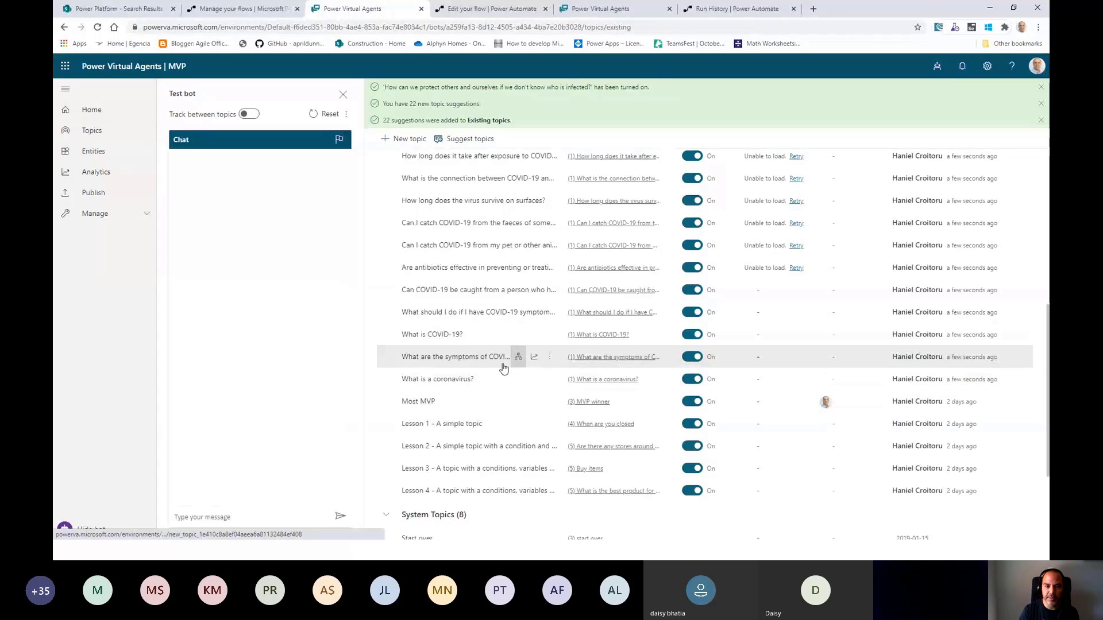
Step: Ask the test bot "What is a coronavirus?"
scroll(488, 390, down, 2)
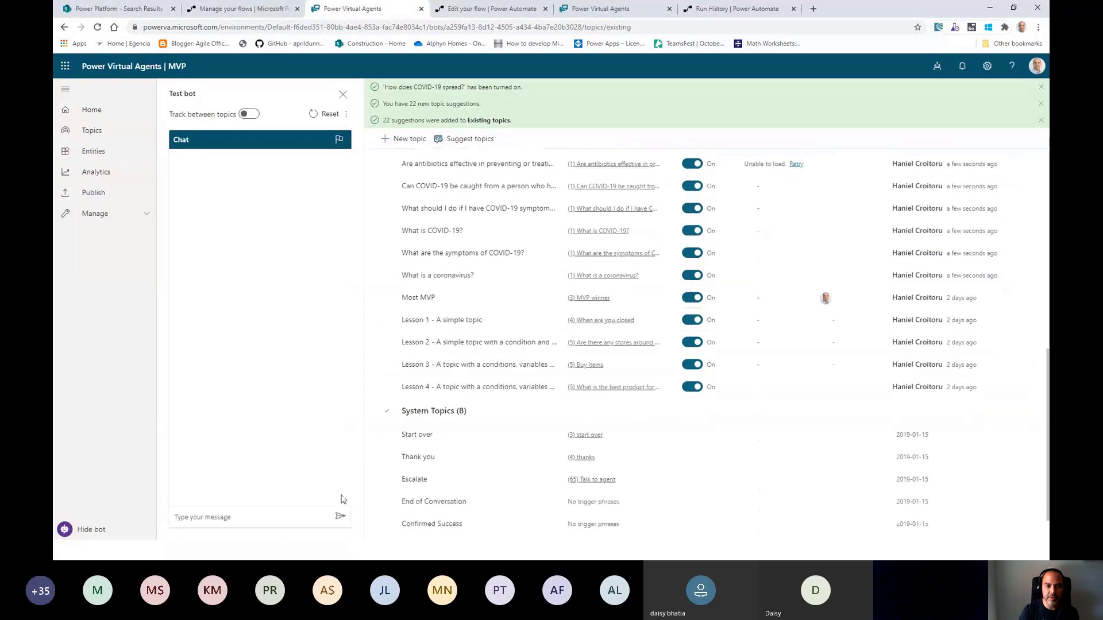
click(302, 518)
text(Wh)
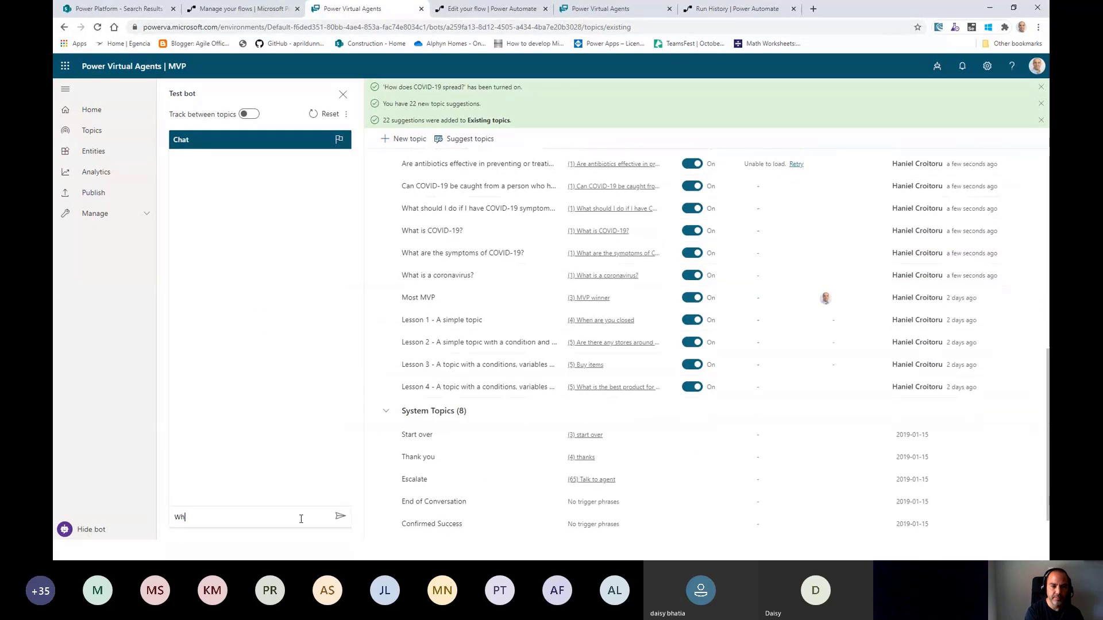
text(at is a c)
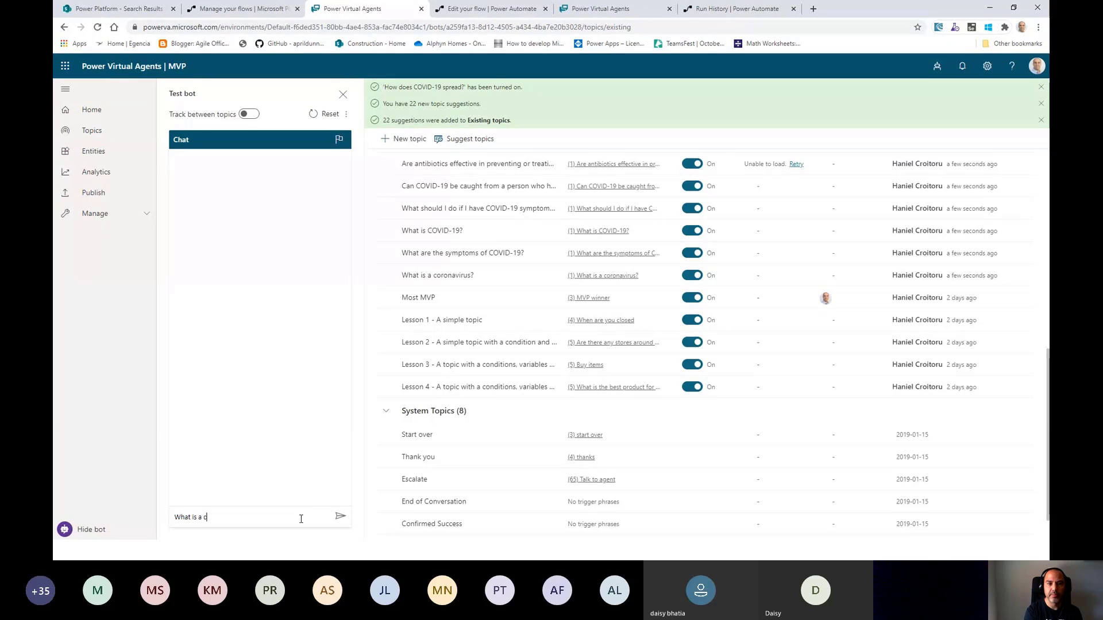
text(oronavirus?)
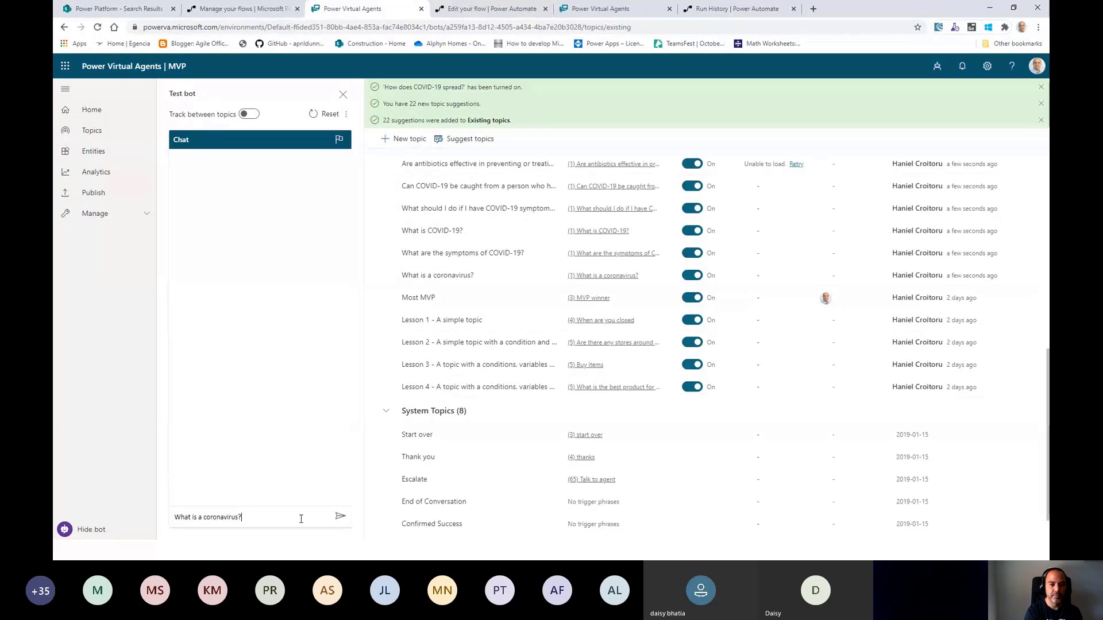
key(Return)
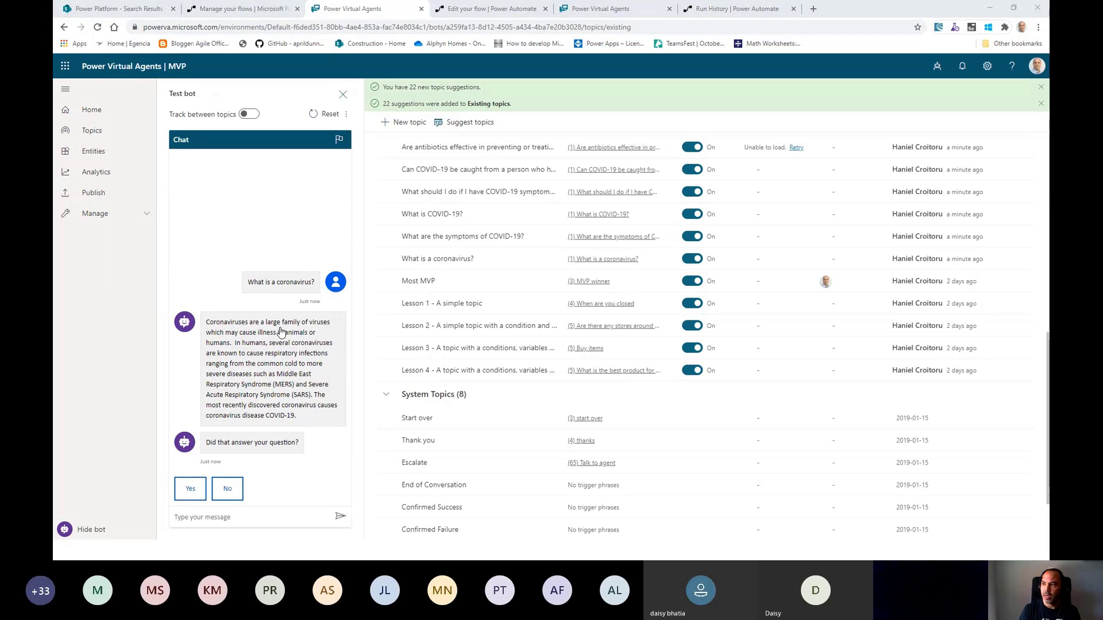
key(alt+Tab)
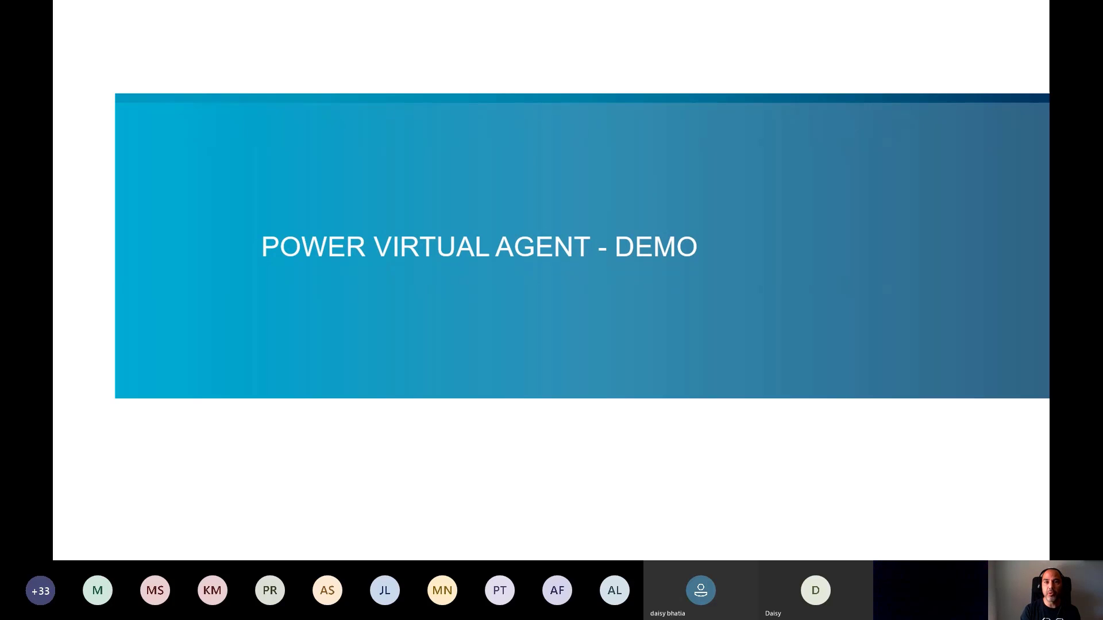
key(Right)
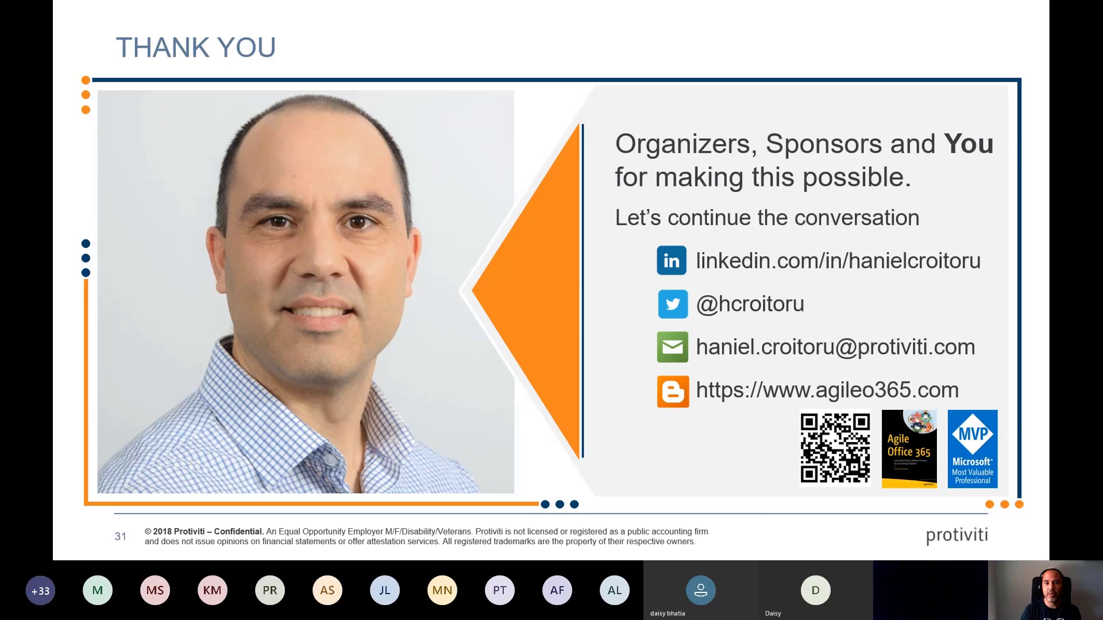
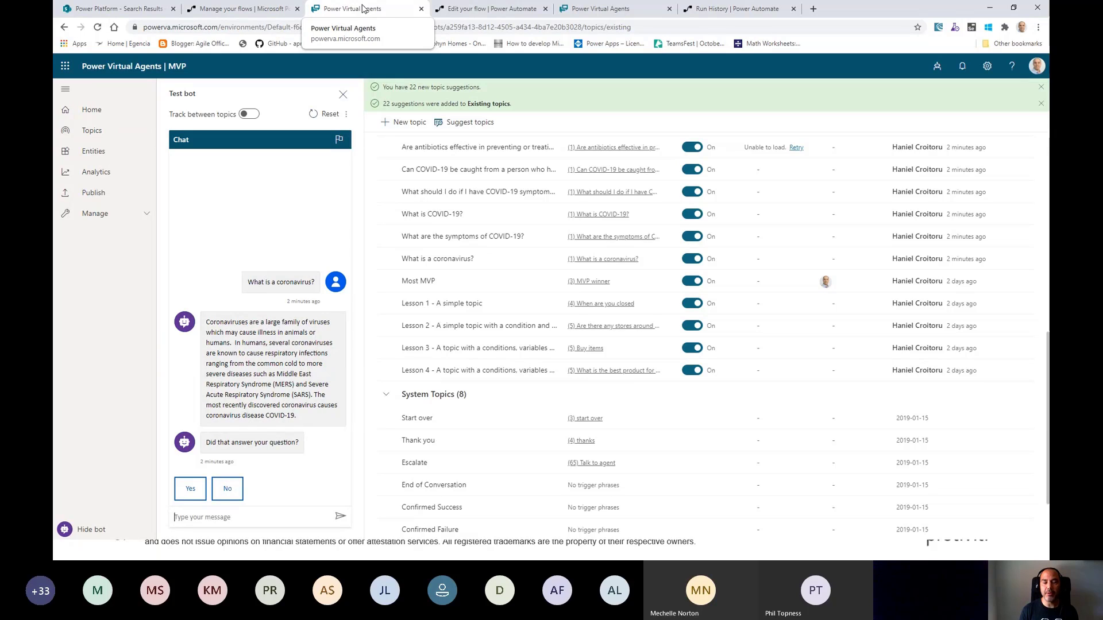
Step: Publish the latest content of the MVP bot
click(86, 154)
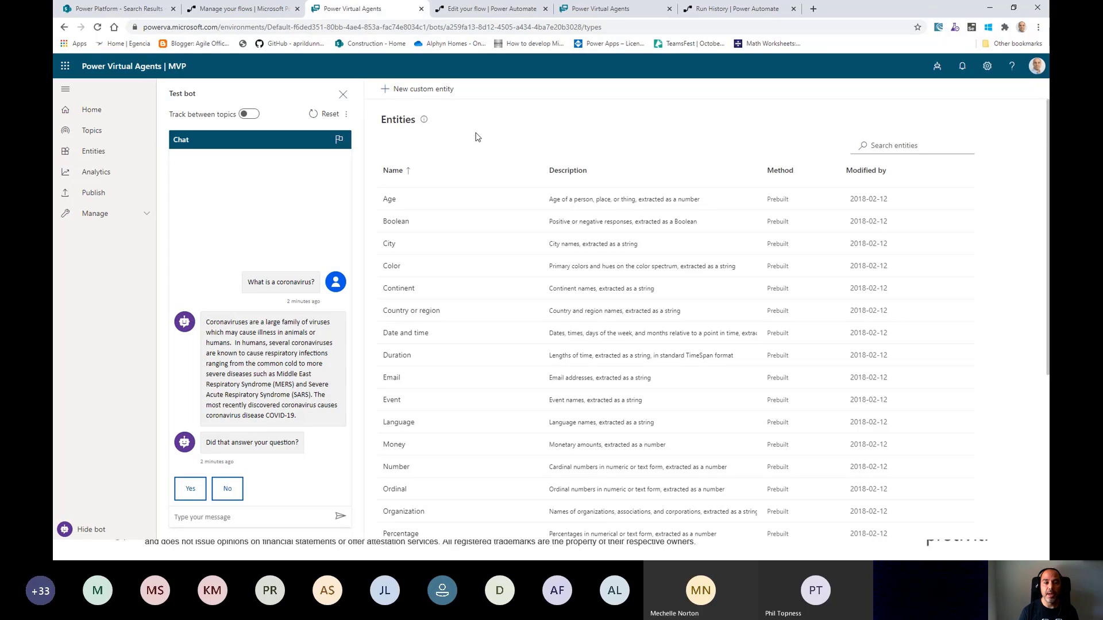
click(90, 112)
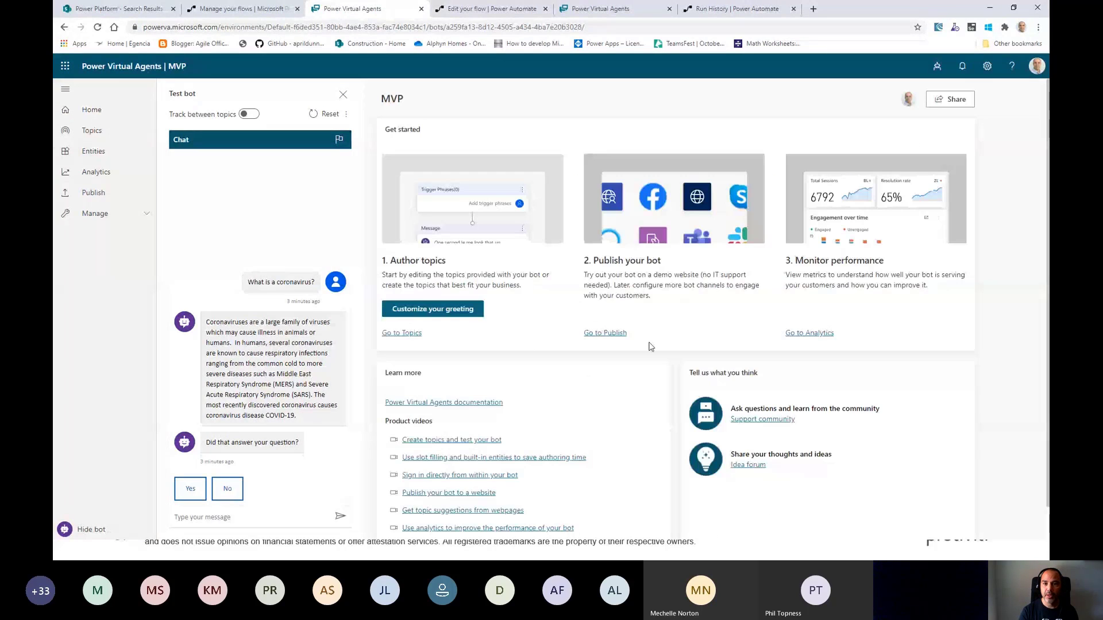
click(608, 335)
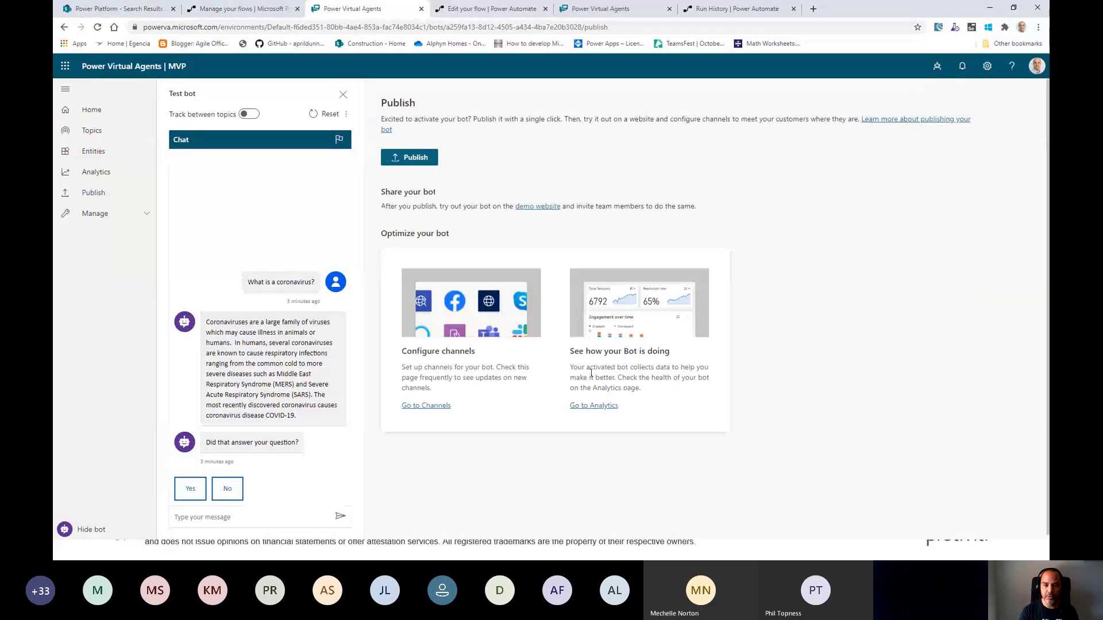
click(412, 159)
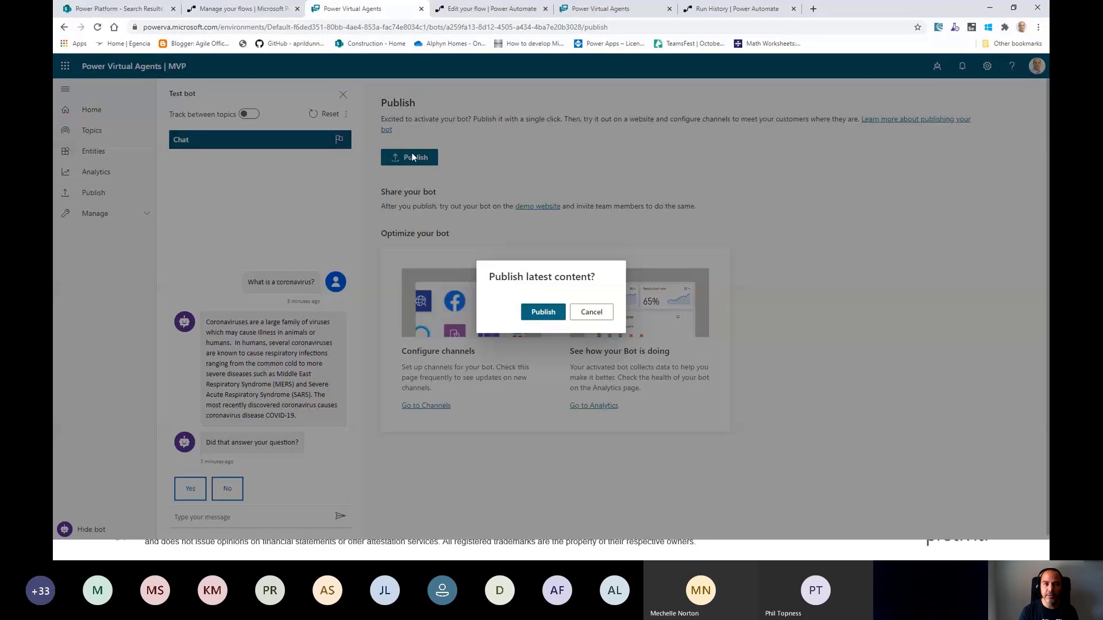
click(543, 313)
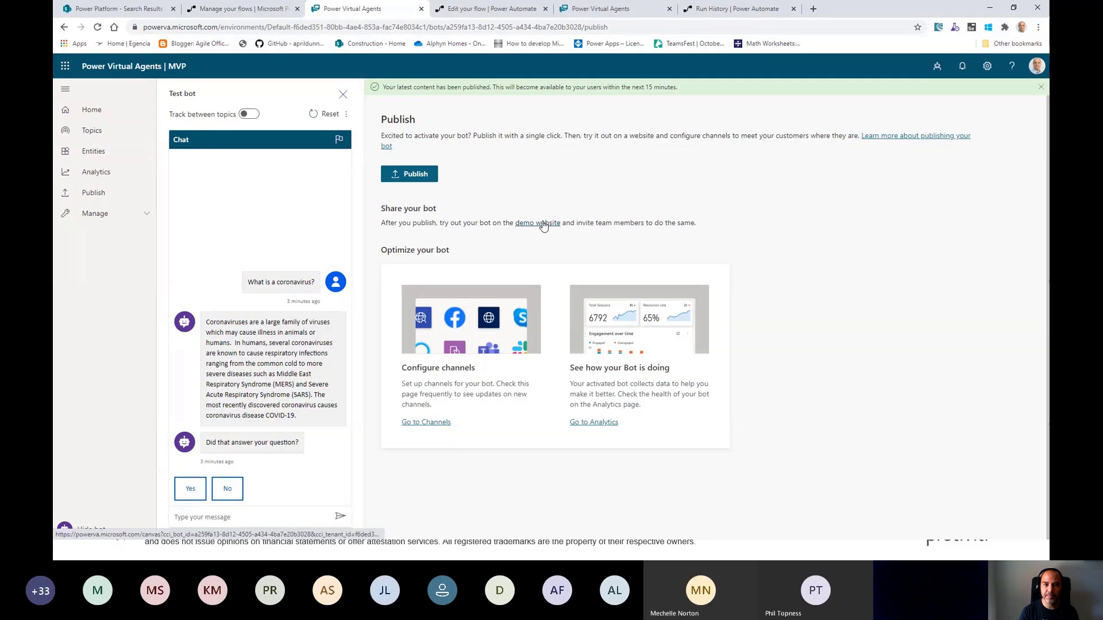
Step: Open the bot's demo website, send "MVP winner" to the chatbot and answer its question with the person's full name
middle_click(538, 223)
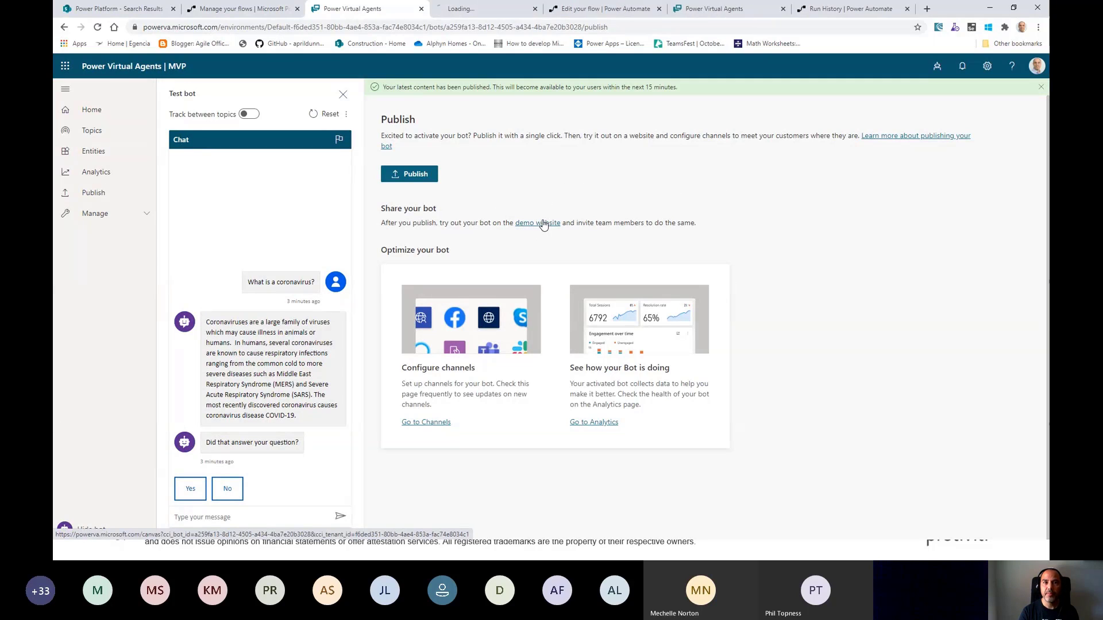
click(504, 13)
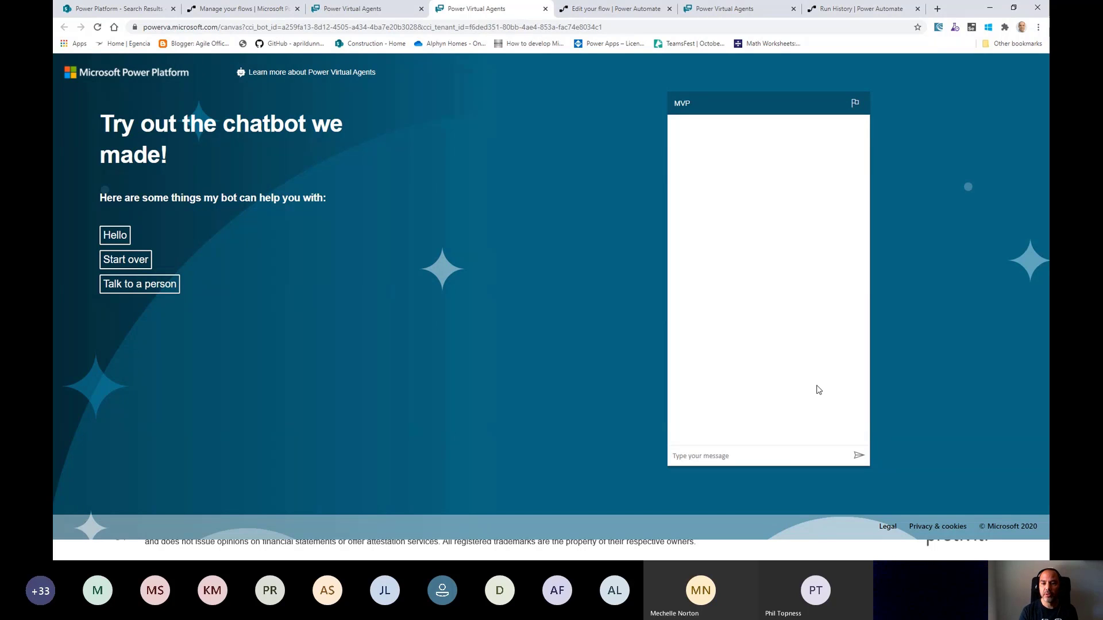
click(787, 455)
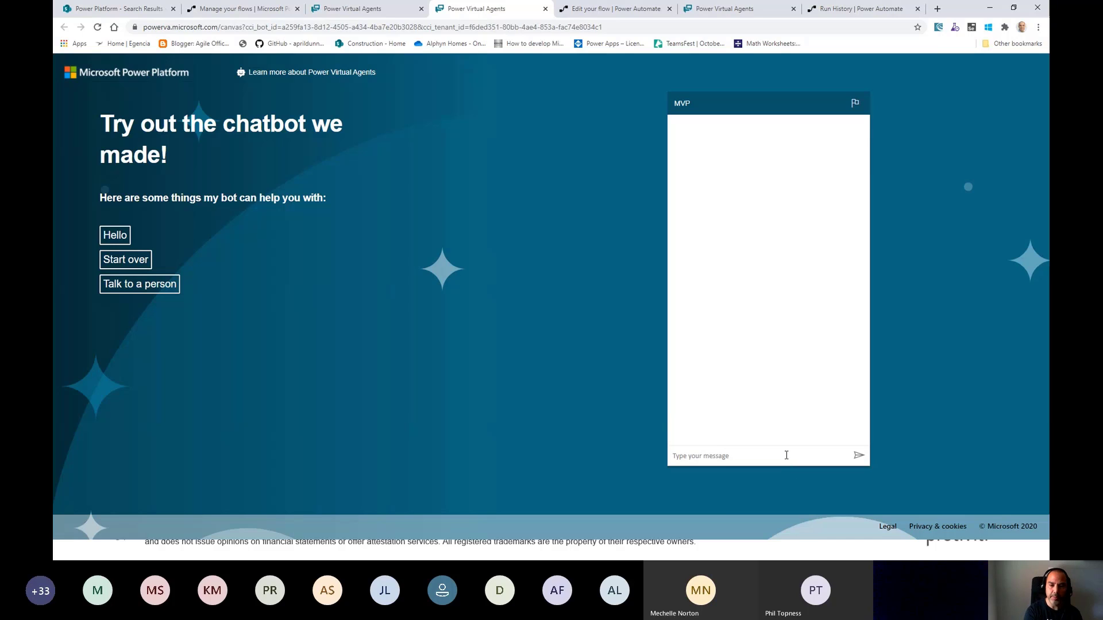
text(MVP winner)
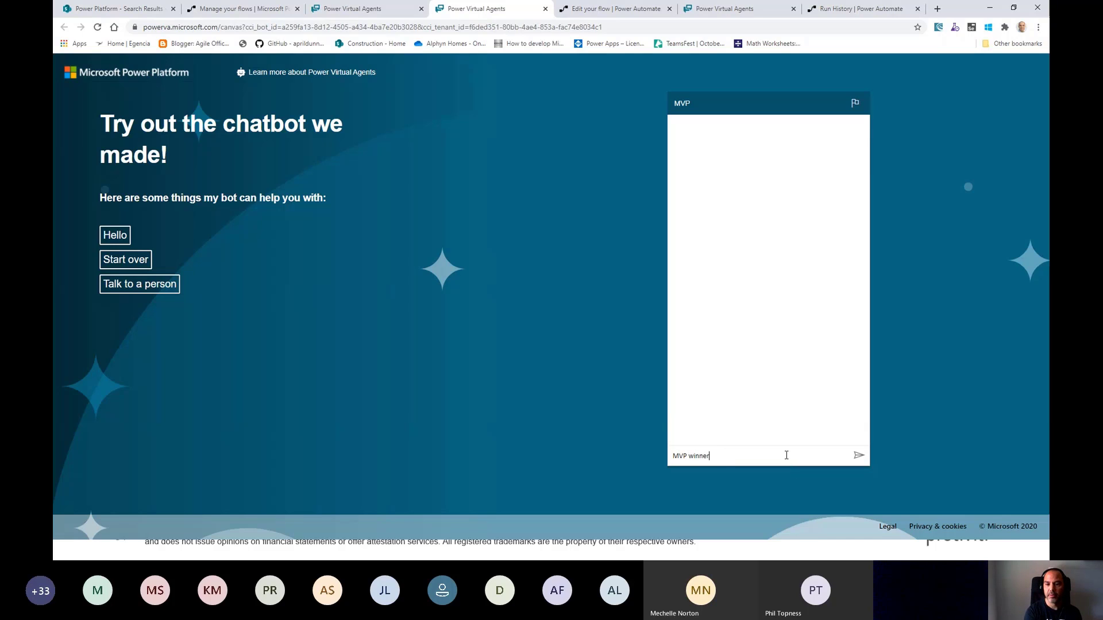
key(Return)
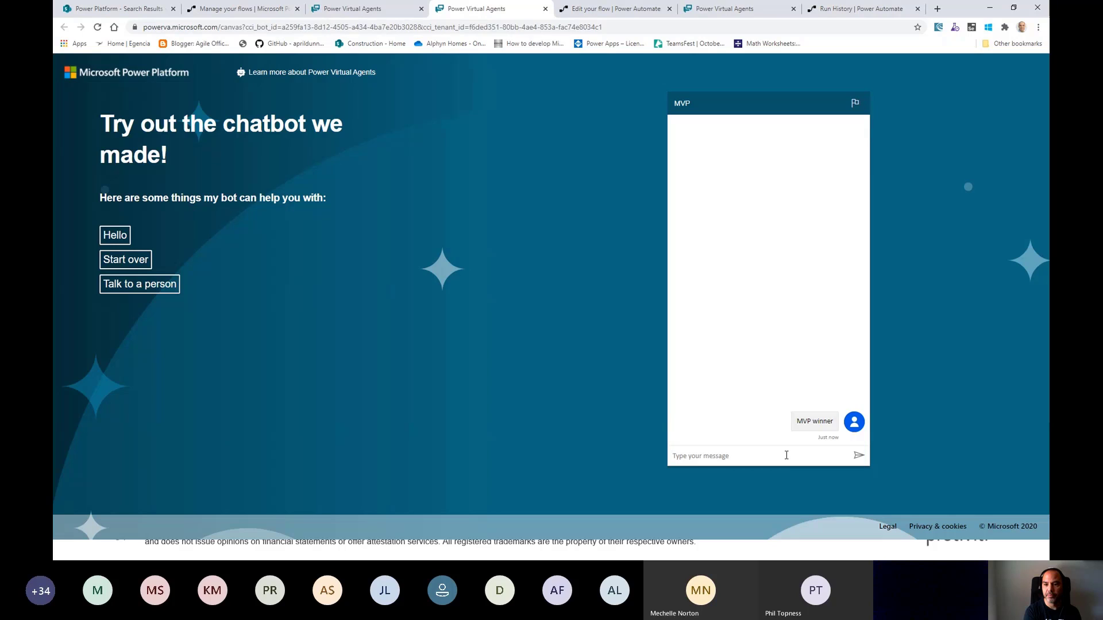
text(Haniel C)
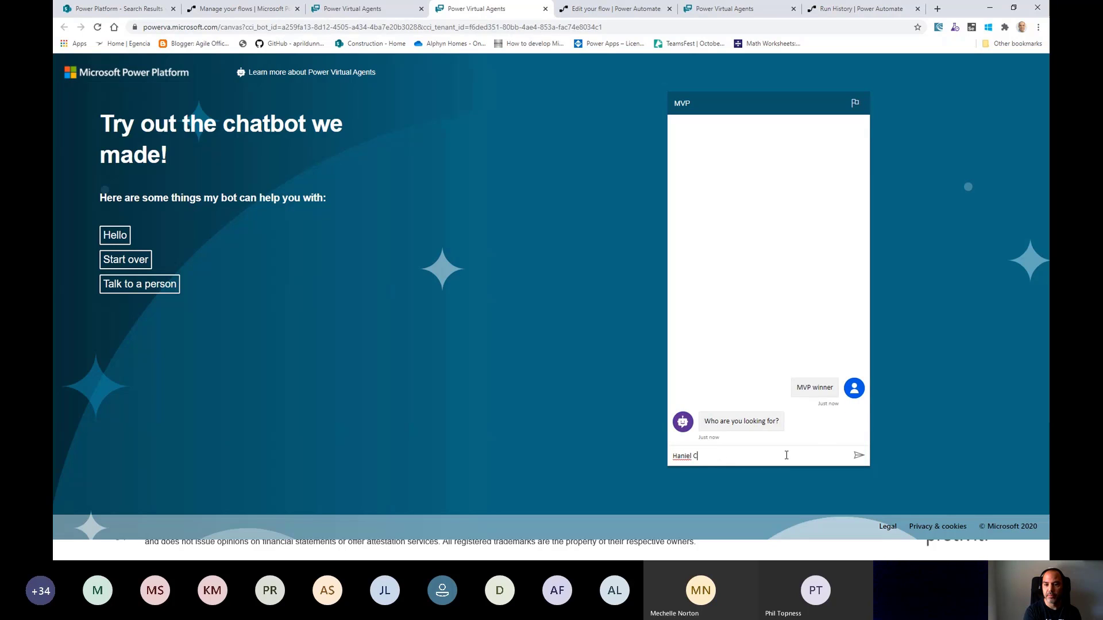
text(roitoru)
key(Return)
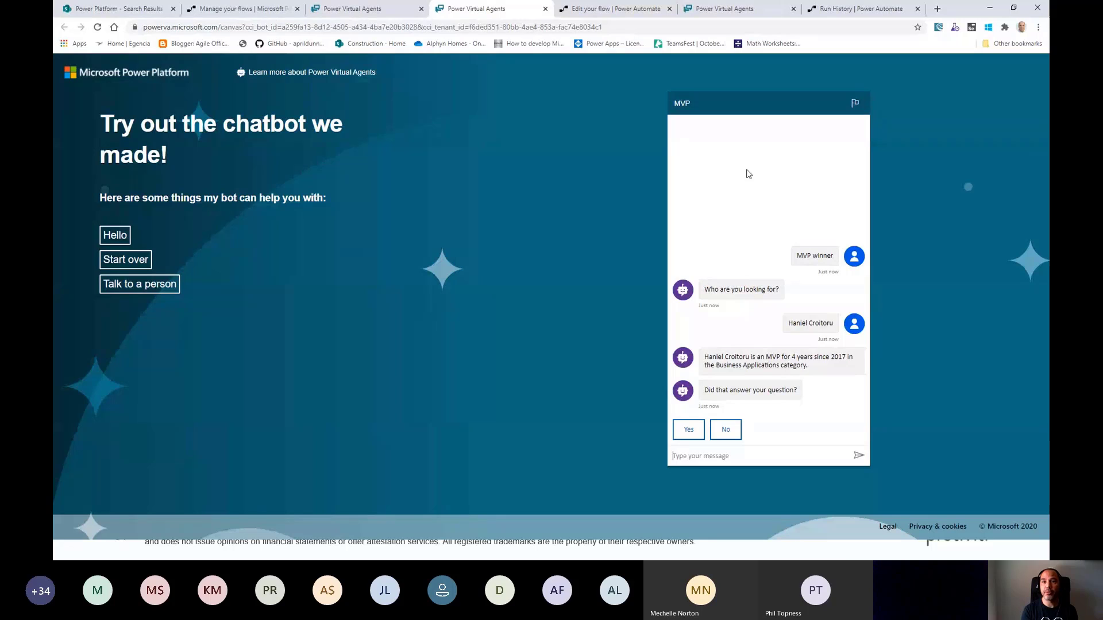
click(848, 11)
click(747, 8)
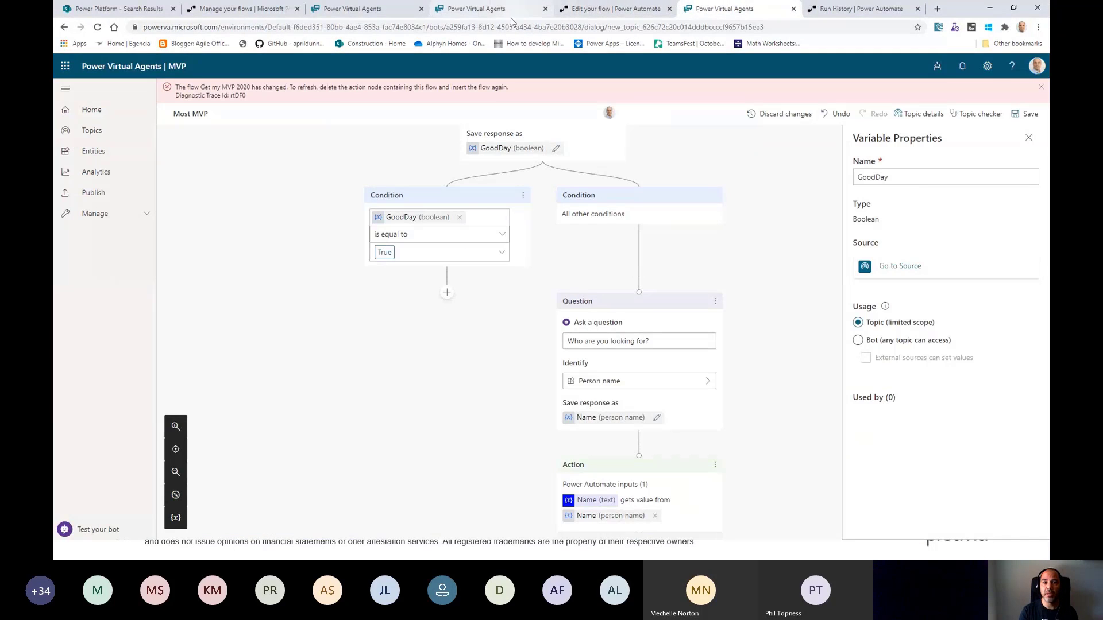
click(207, 10)
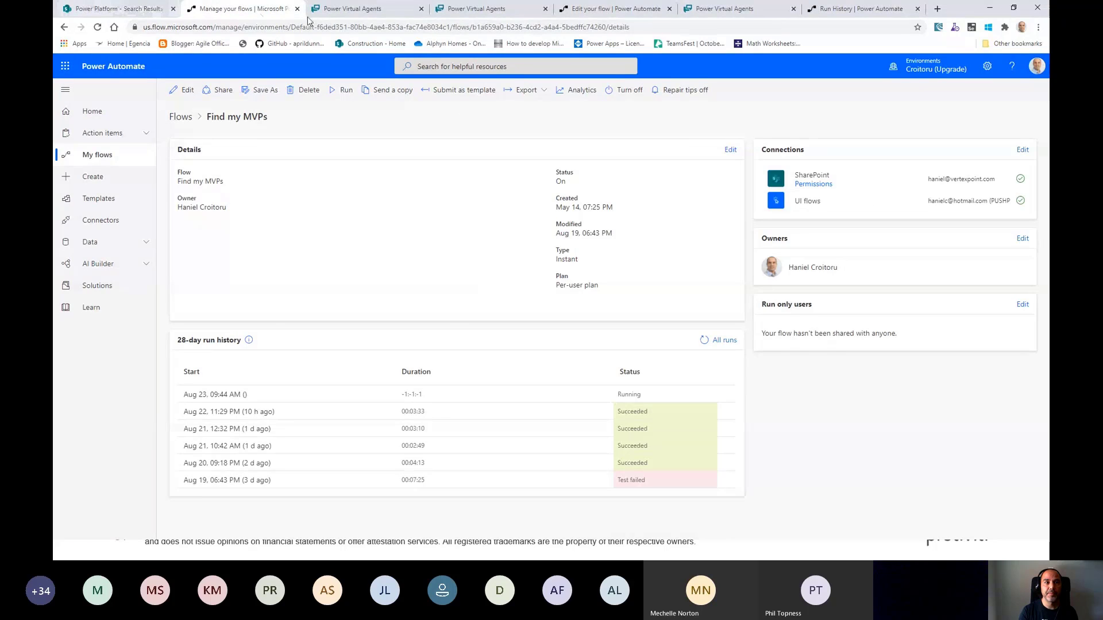
click(344, 8)
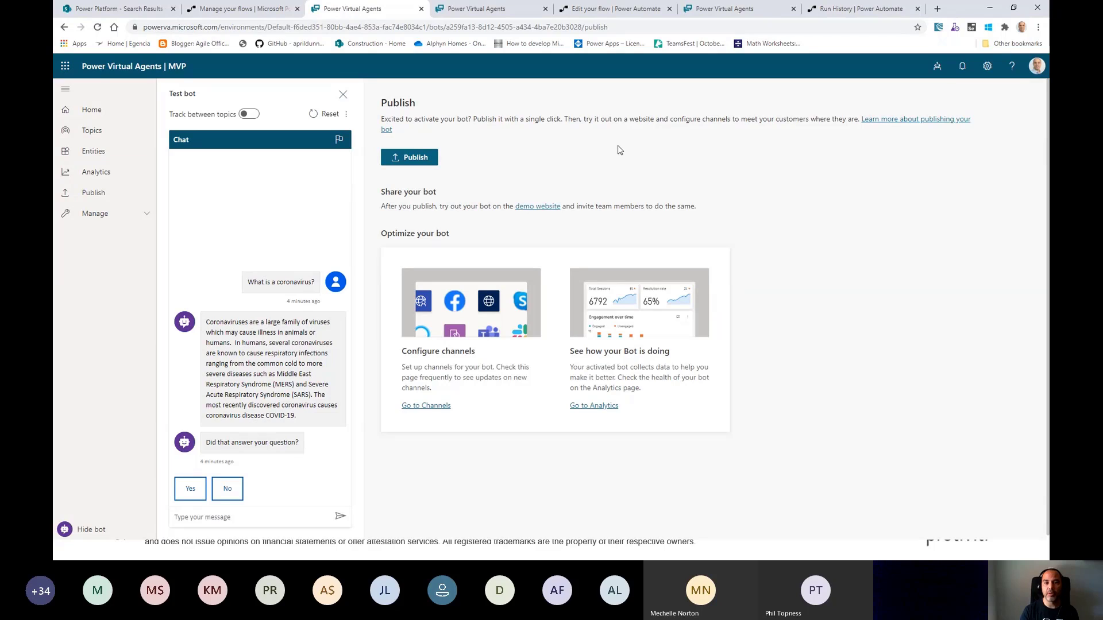
scroll(741, 286, down, 1)
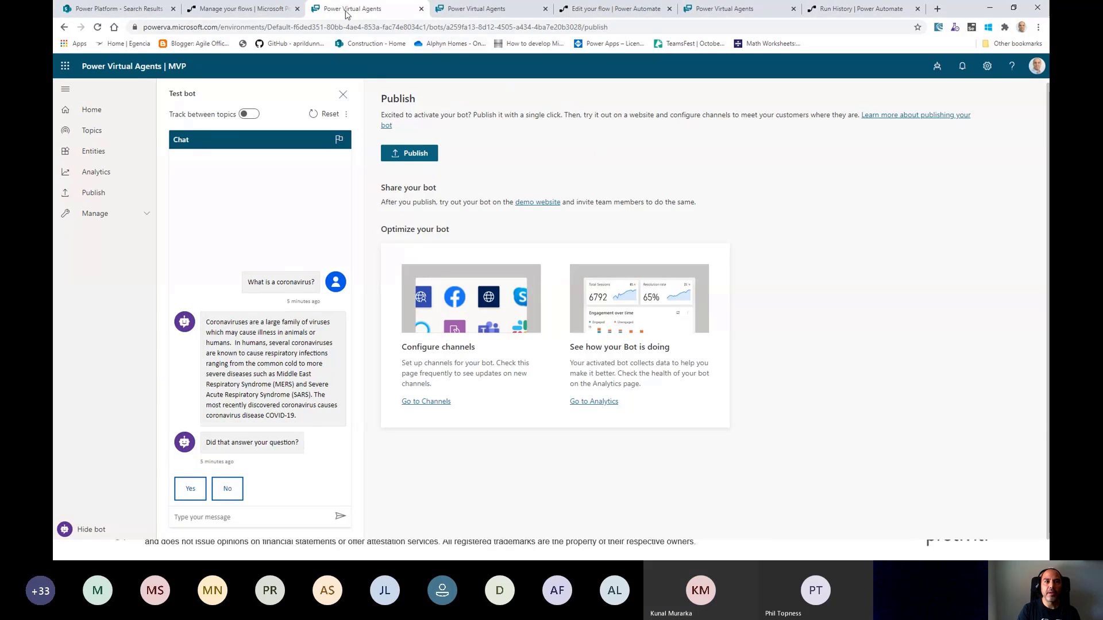
click(476, 9)
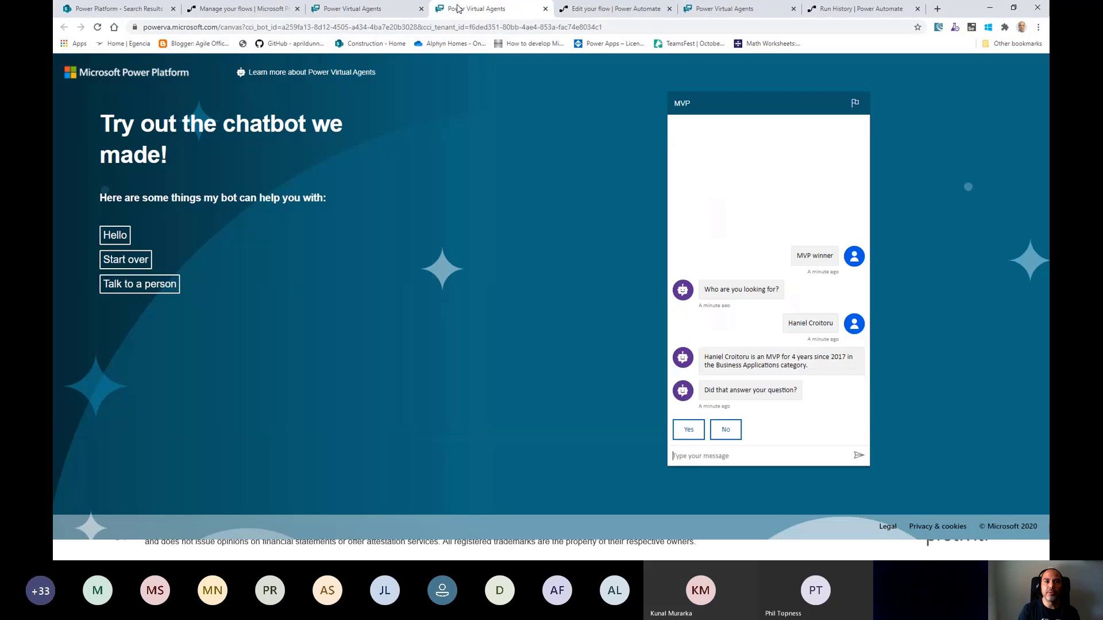
Step: Return to the Most MVP topic, close the variable properties and review the conversation from its trigger phrases through to the end node
click(718, 8)
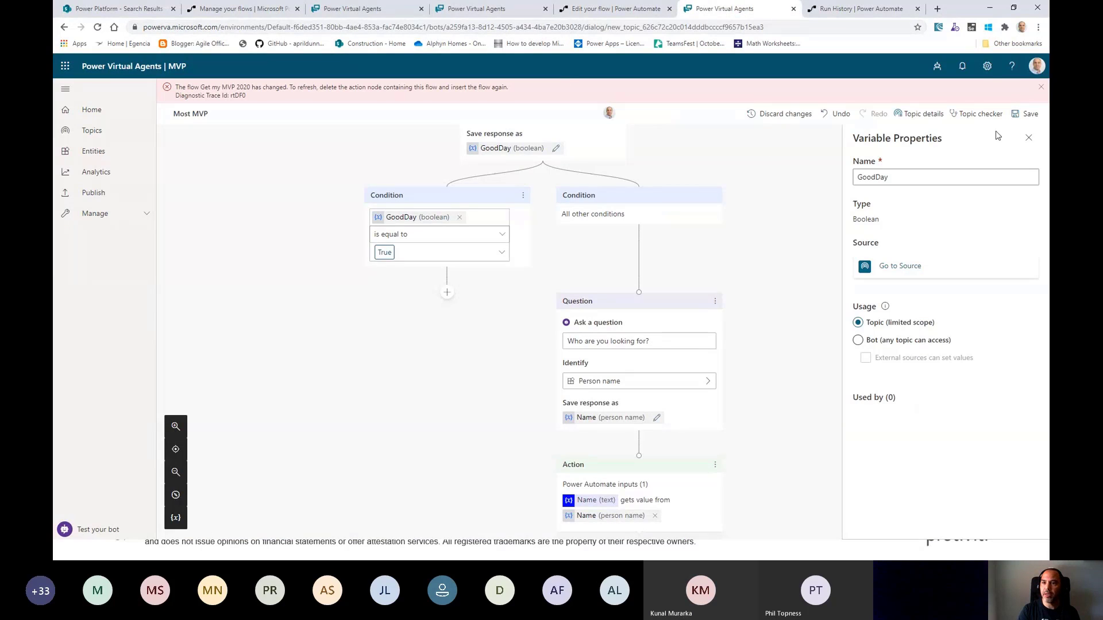
click(1028, 138)
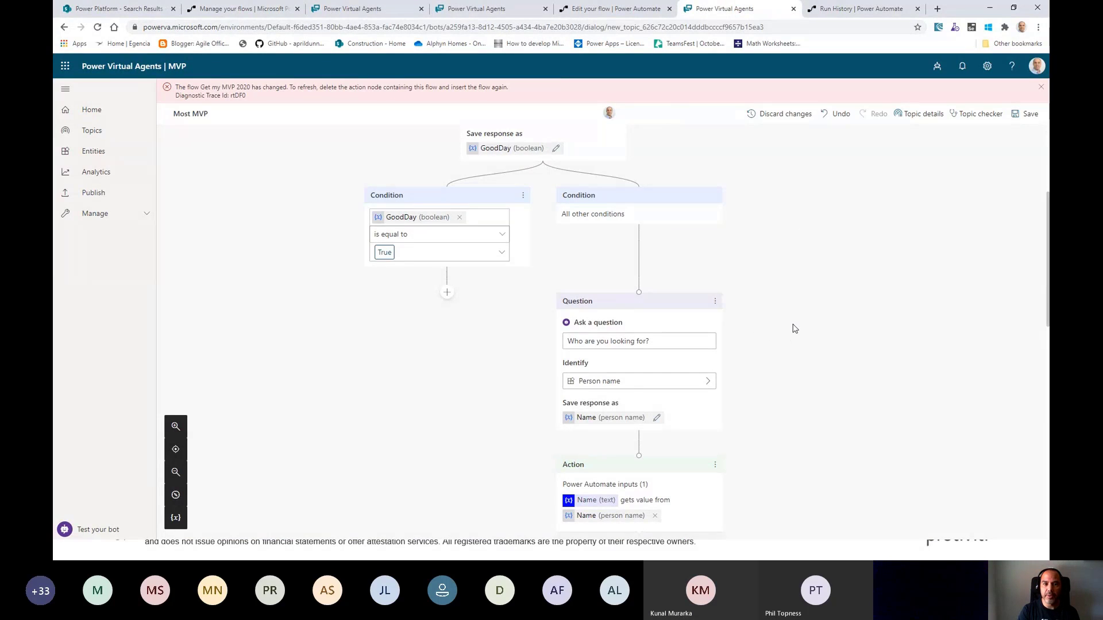
scroll(795, 329, up, 4)
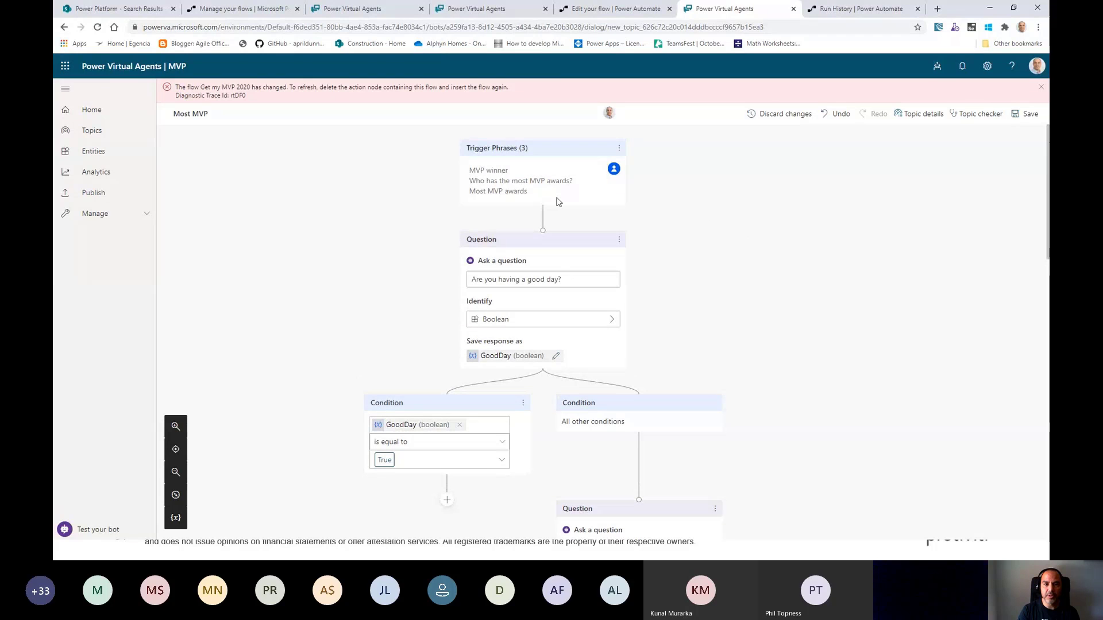
scroll(830, 327, down, 9)
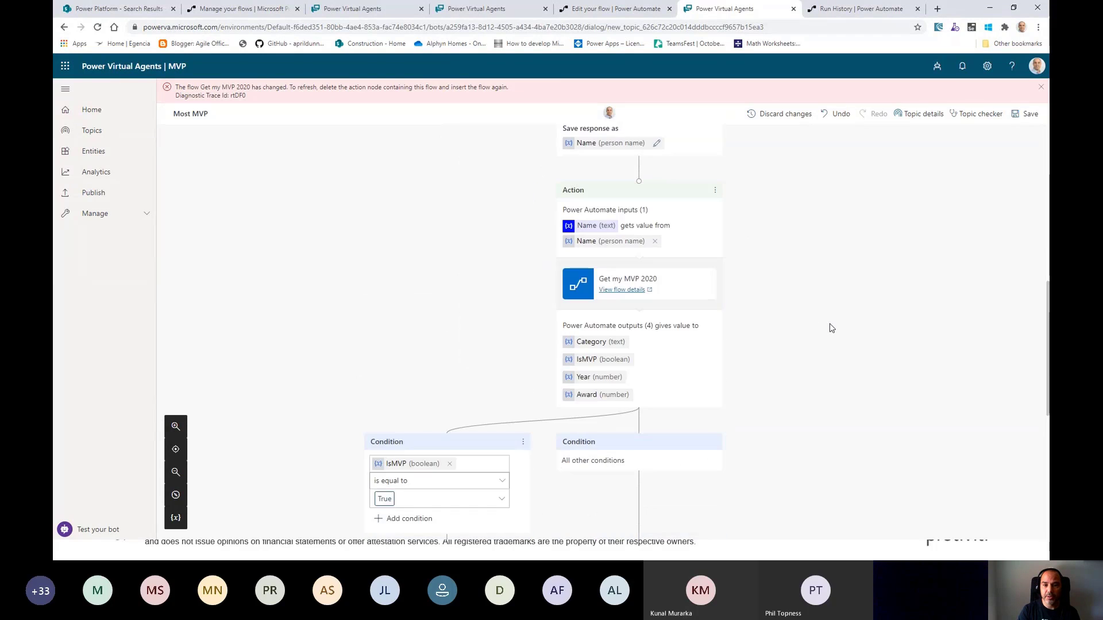
scroll(832, 328, down, 7)
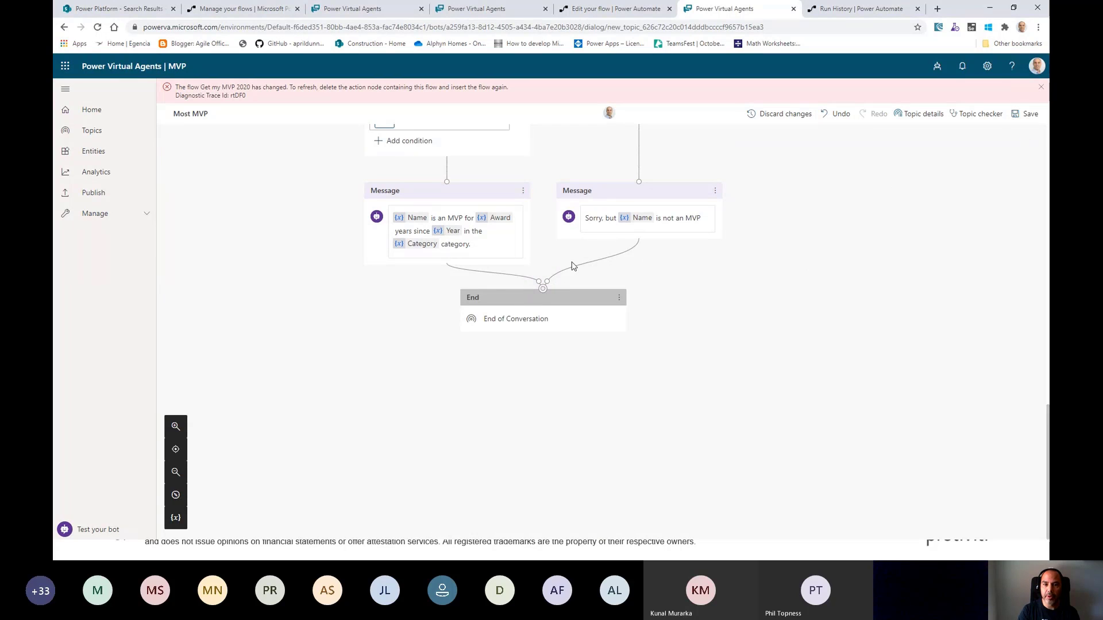
scroll(885, 291, up, 15)
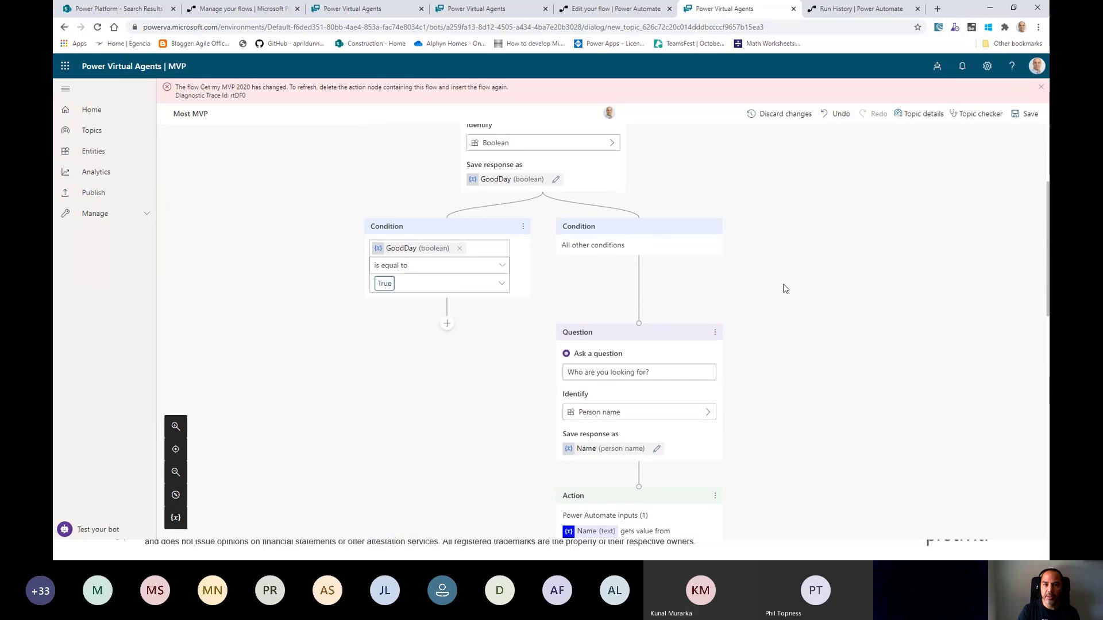
scroll(785, 289, up, 3)
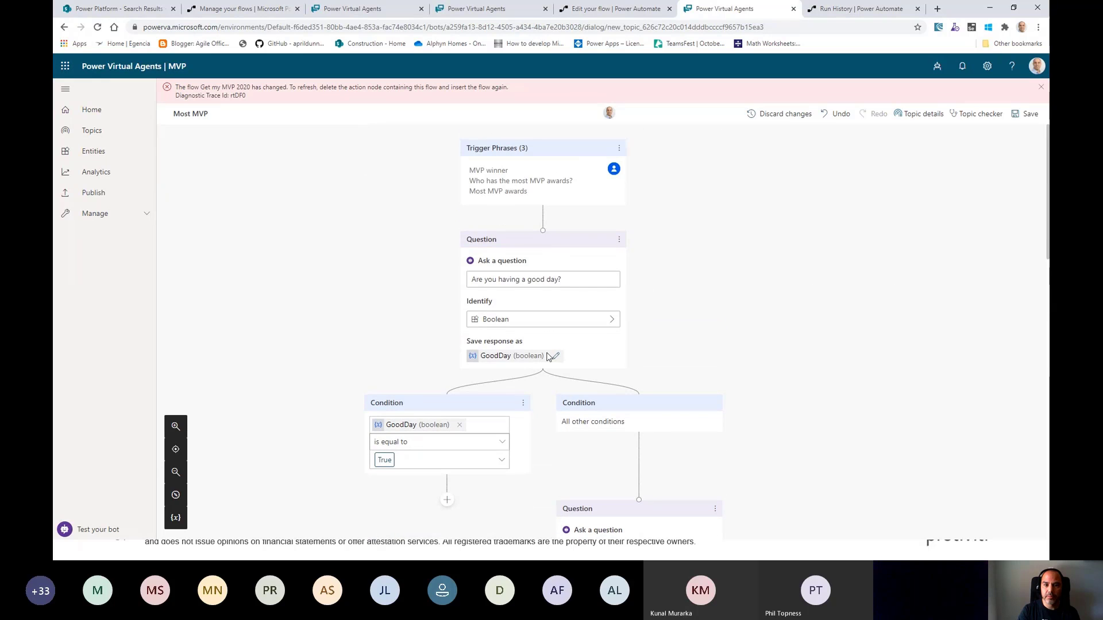
Step: Delete the GoodDay condition that follows the "Are you having a good day?" question in the Most MVP topic
scroll(644, 426, down, 4)
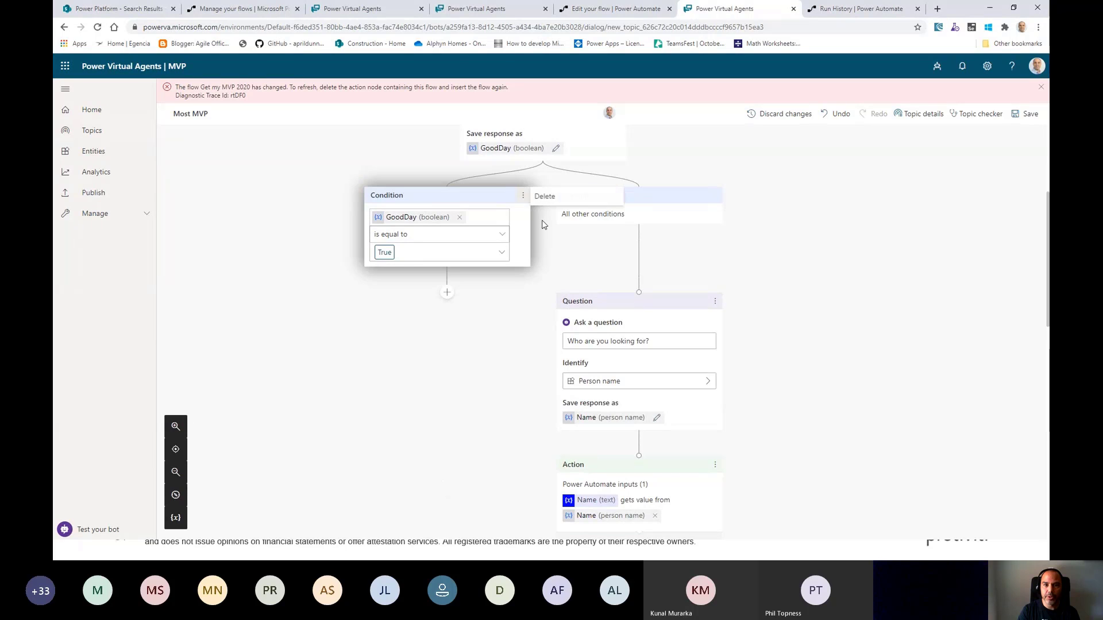
scroll(546, 197, up, 4)
scroll(579, 408, down, 3)
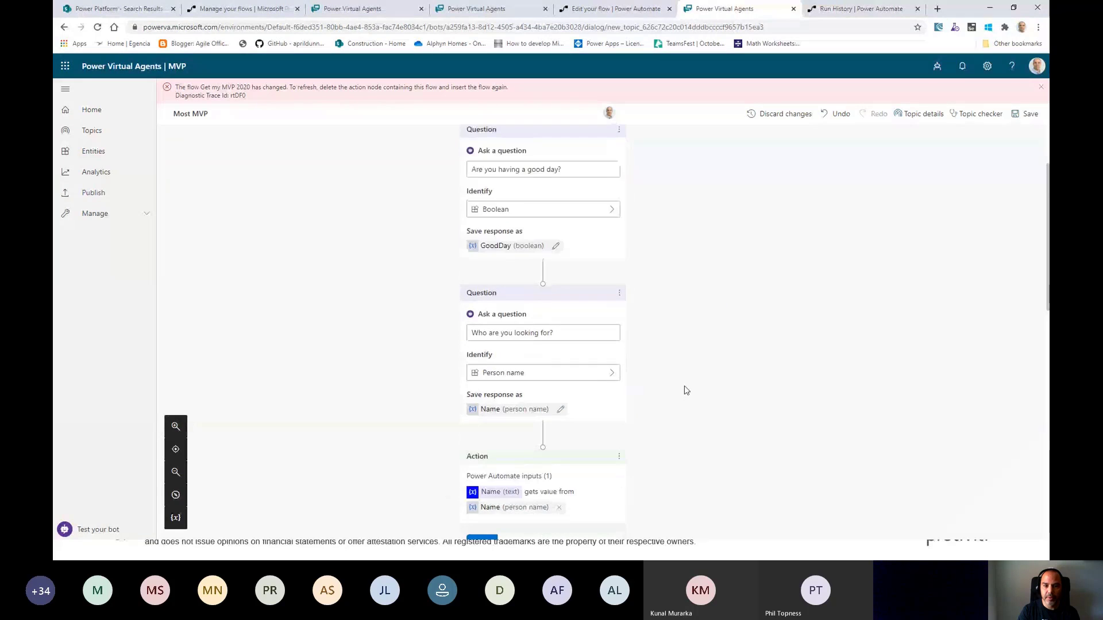
scroll(620, 360, down, 3)
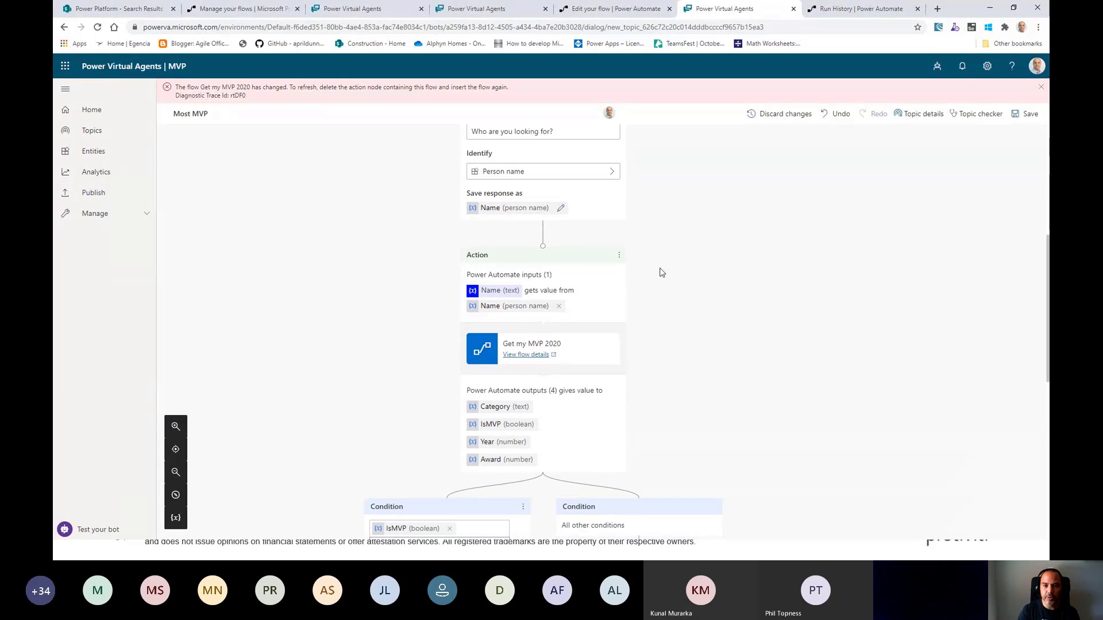
Step: Delete the End of Conversation node that follows the two MVP result messages
scroll(738, 367, down, 8)
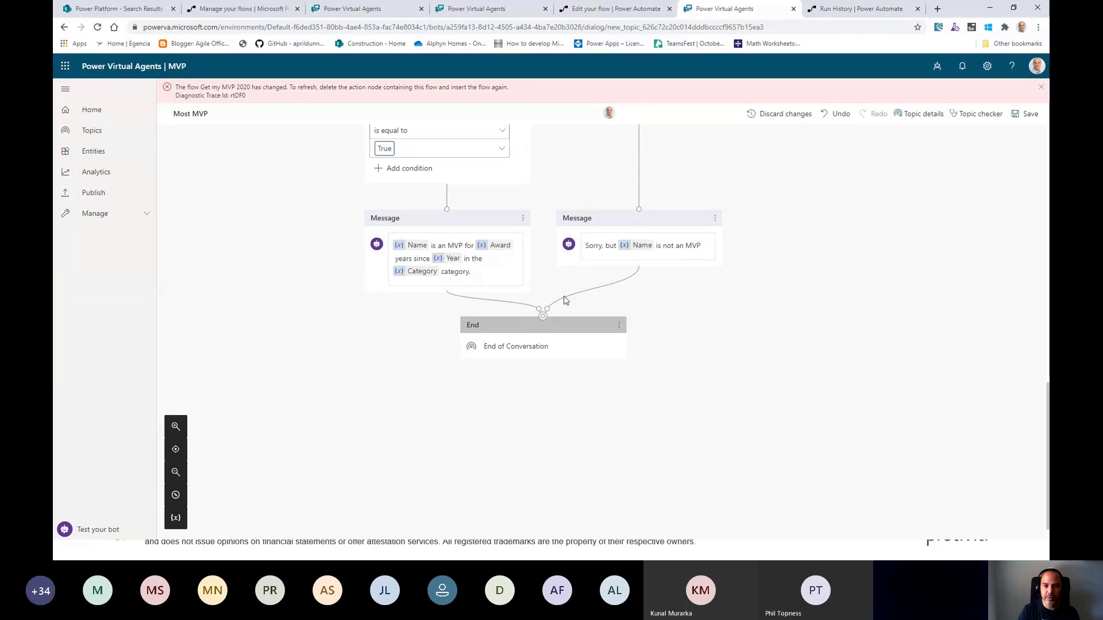
mouse_move(449, 207)
click(619, 325)
click(655, 330)
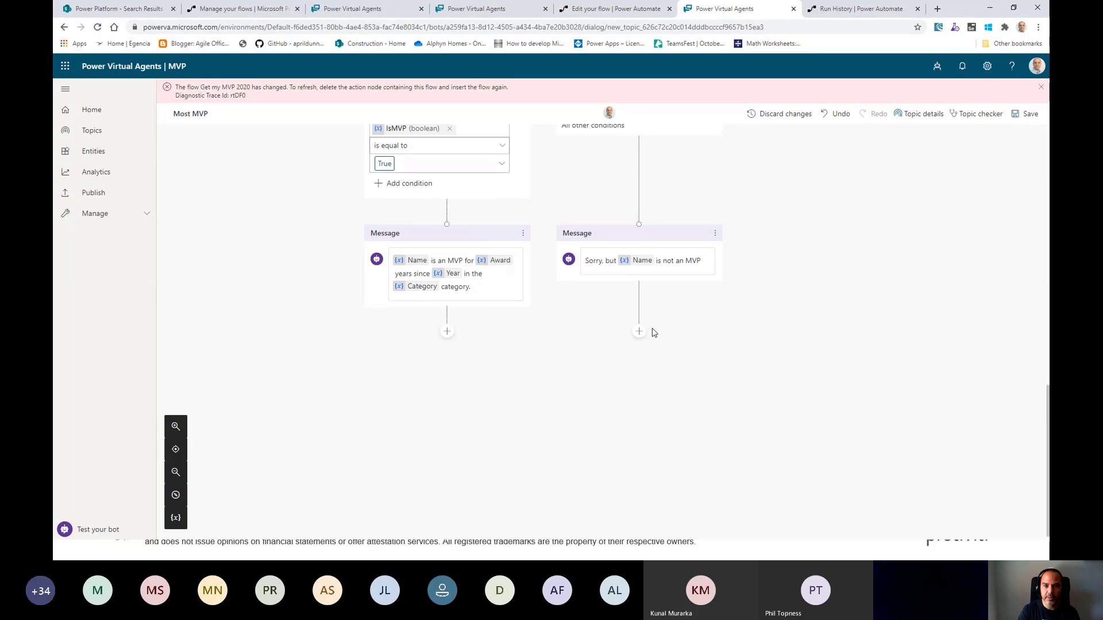
Step: Add the question "Were you satisfied with your answer?" after the "is not an MVP" message, identifying a Boolean response
click(639, 334)
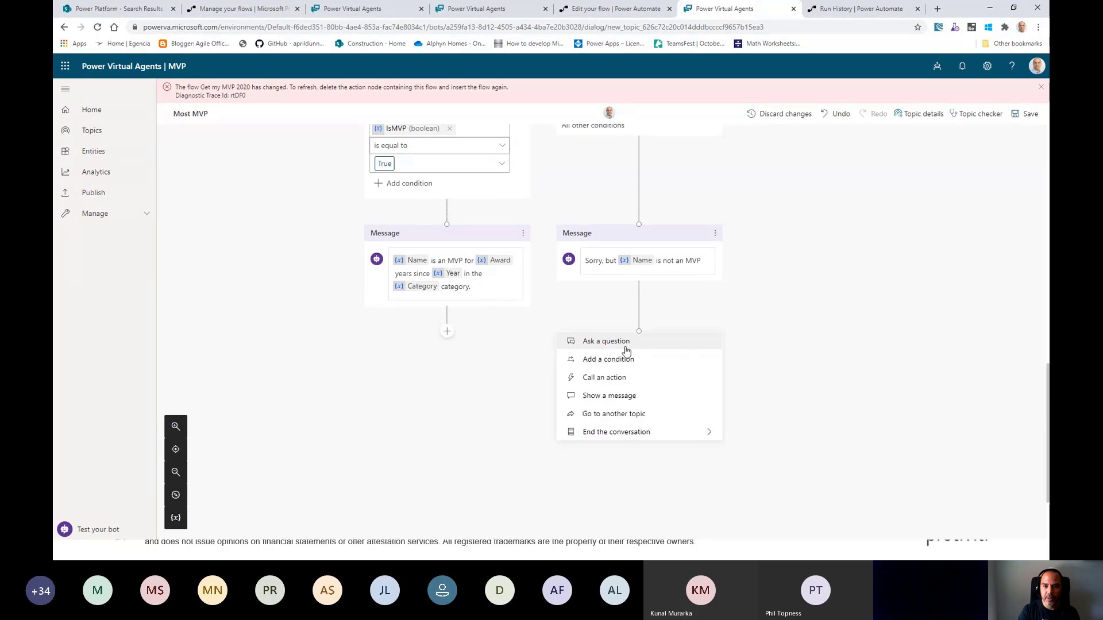
click(630, 345)
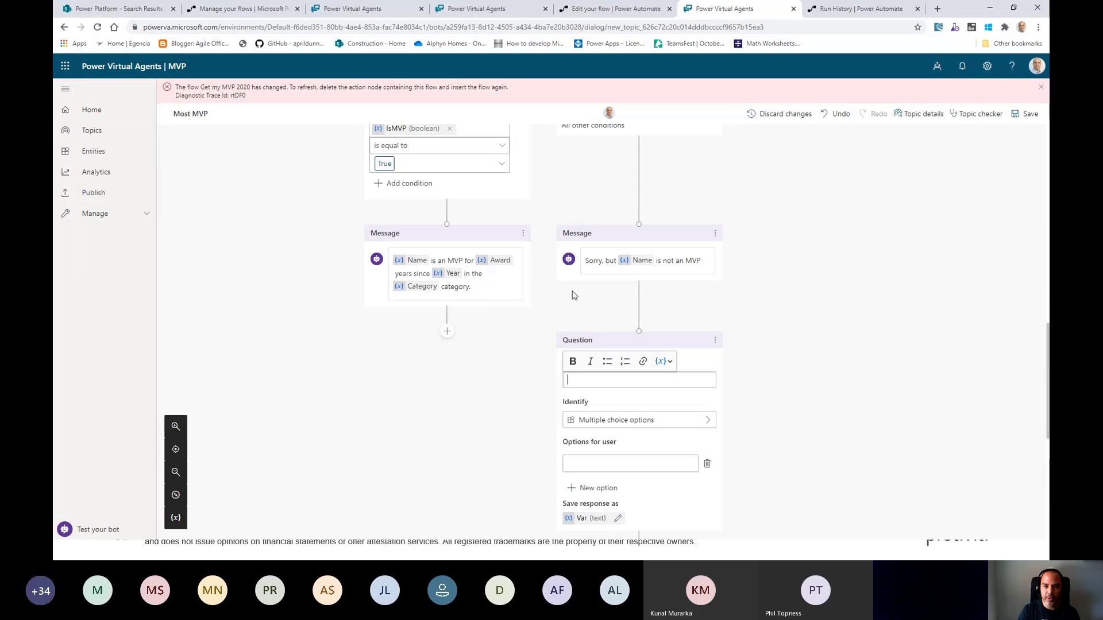
click(705, 422)
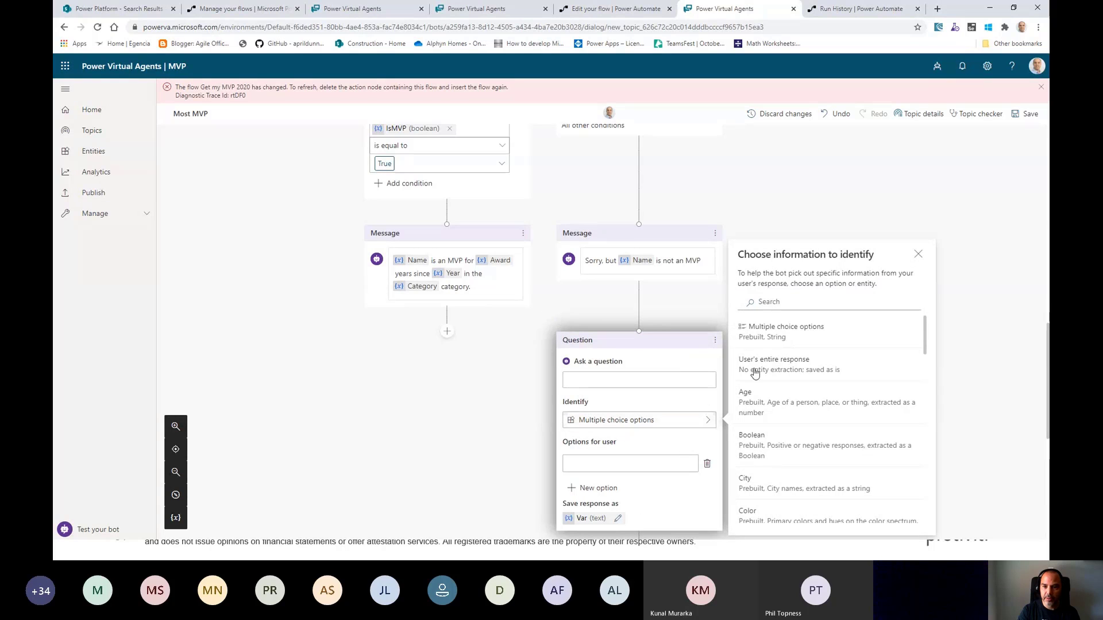
click(770, 435)
click(592, 379)
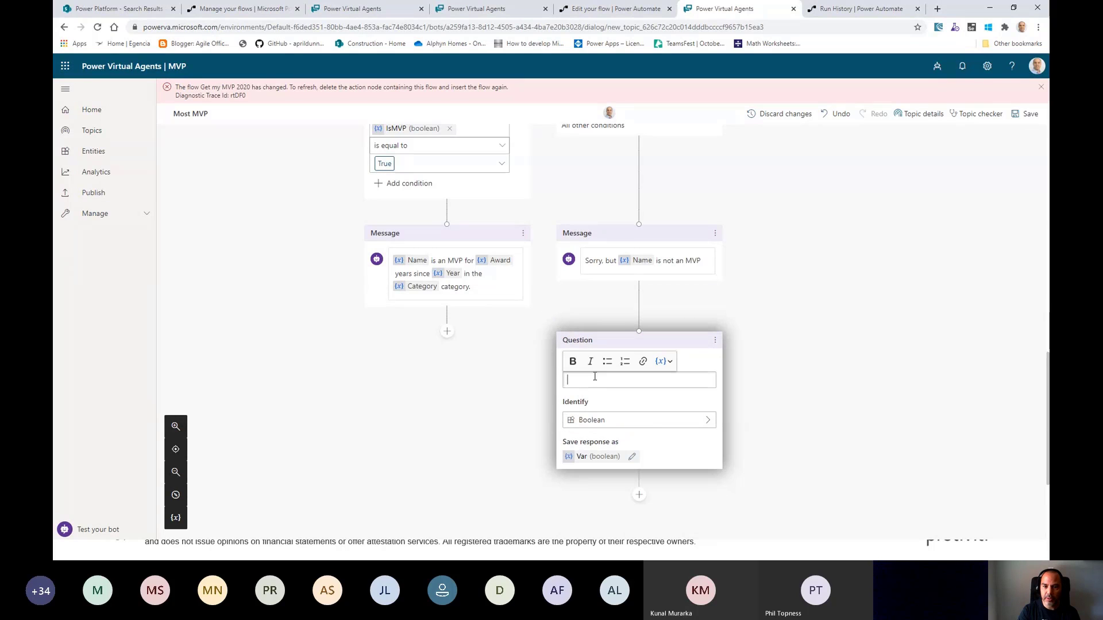
text(Were you satisfied with your answ)
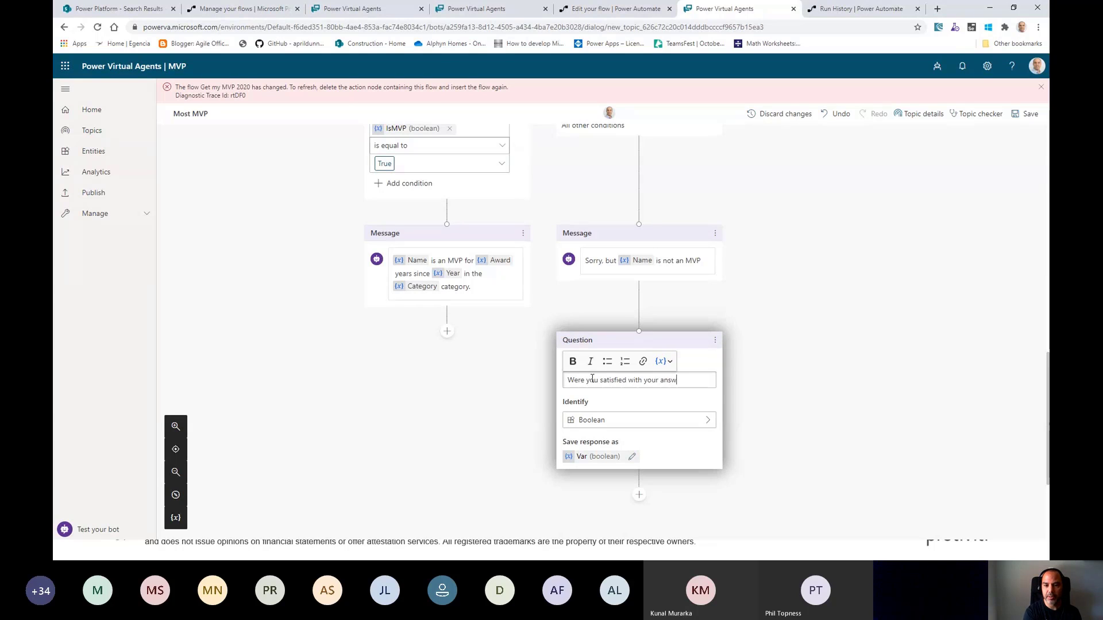
text(er?>)
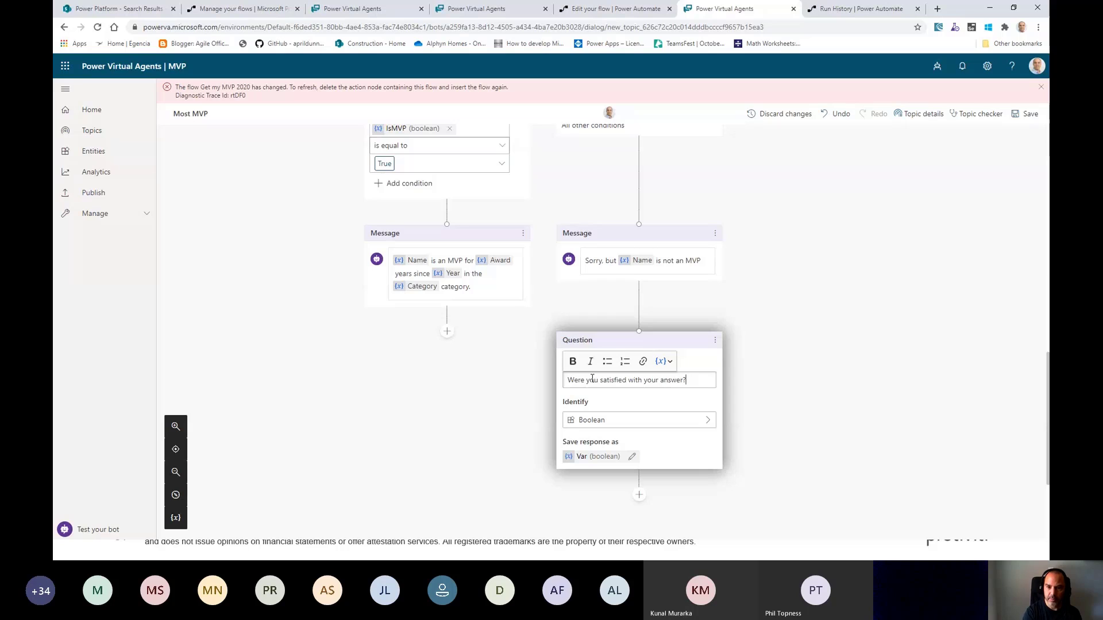
key(BackSpace)
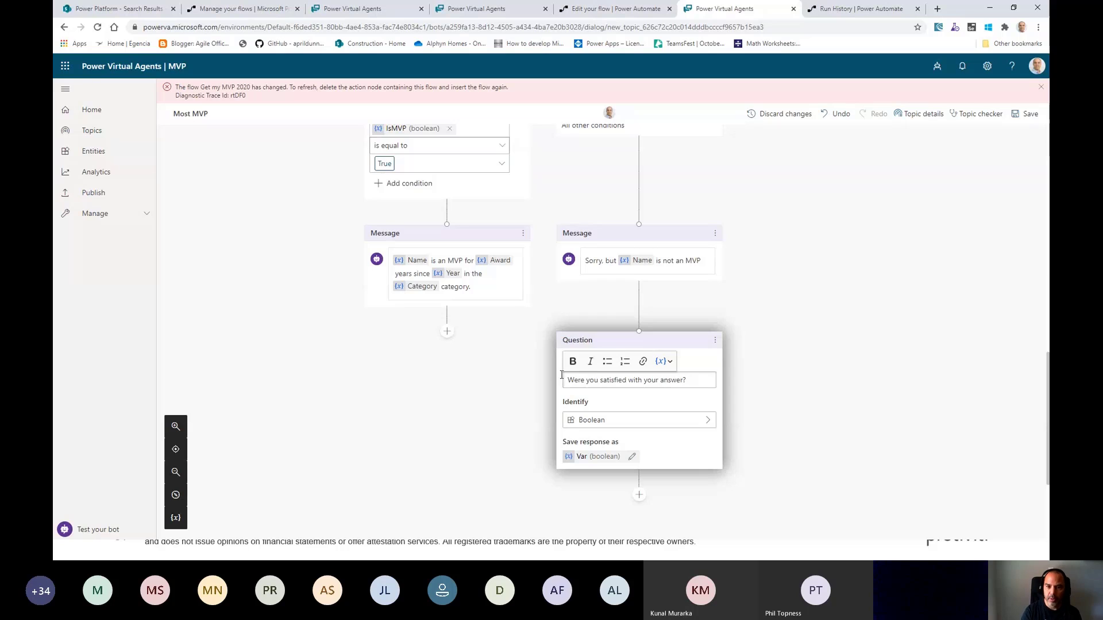
Step: Rename the variable that stores the new question's response to Satisfied
click(632, 458)
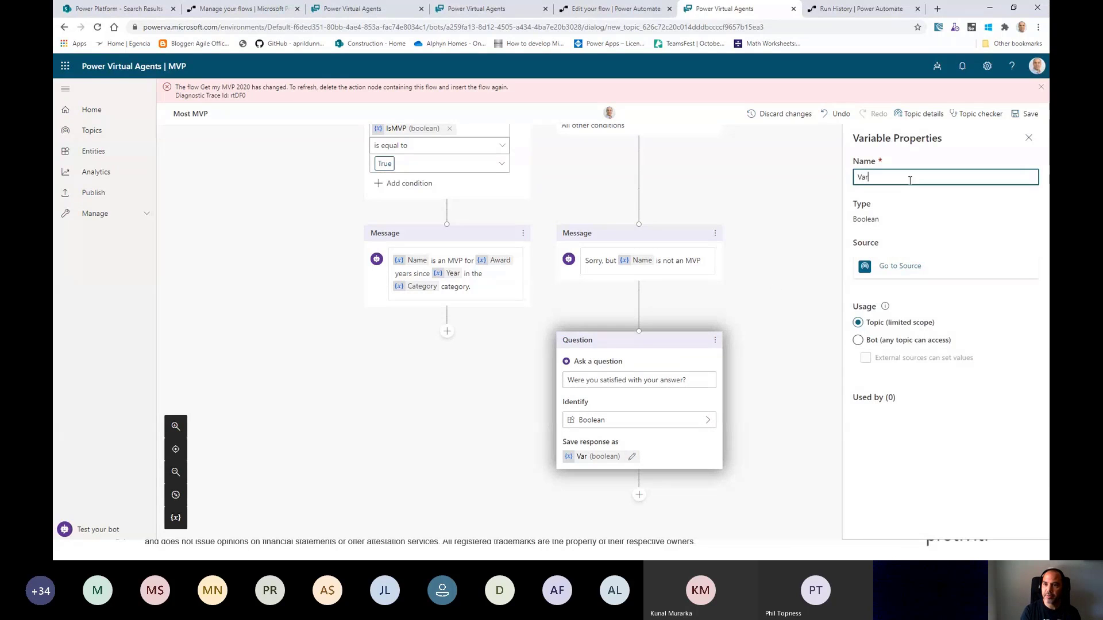
text(Satisfied)
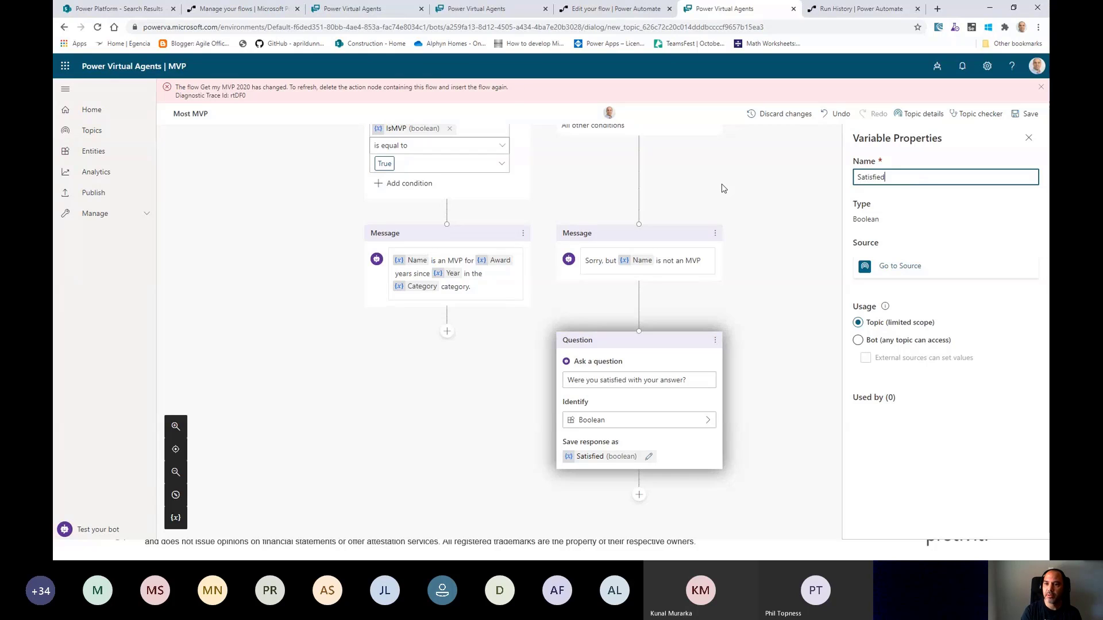
key(Tab)
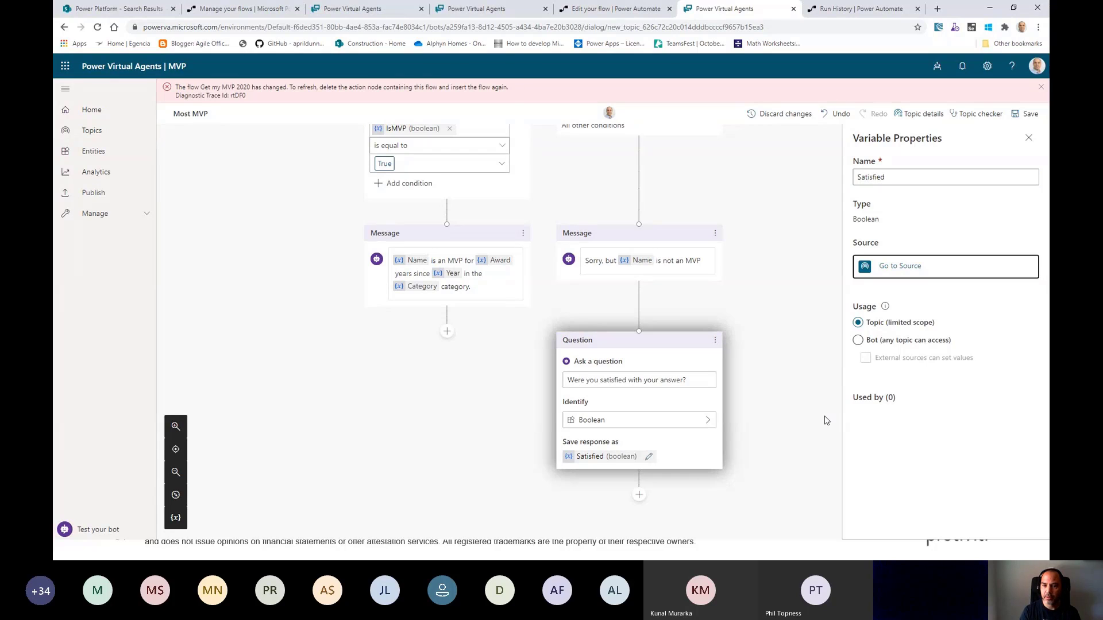
click(777, 435)
Step: Add a condition after the satisfaction question that checks whether Satisfied is equal to False
scroll(770, 425, down, 2)
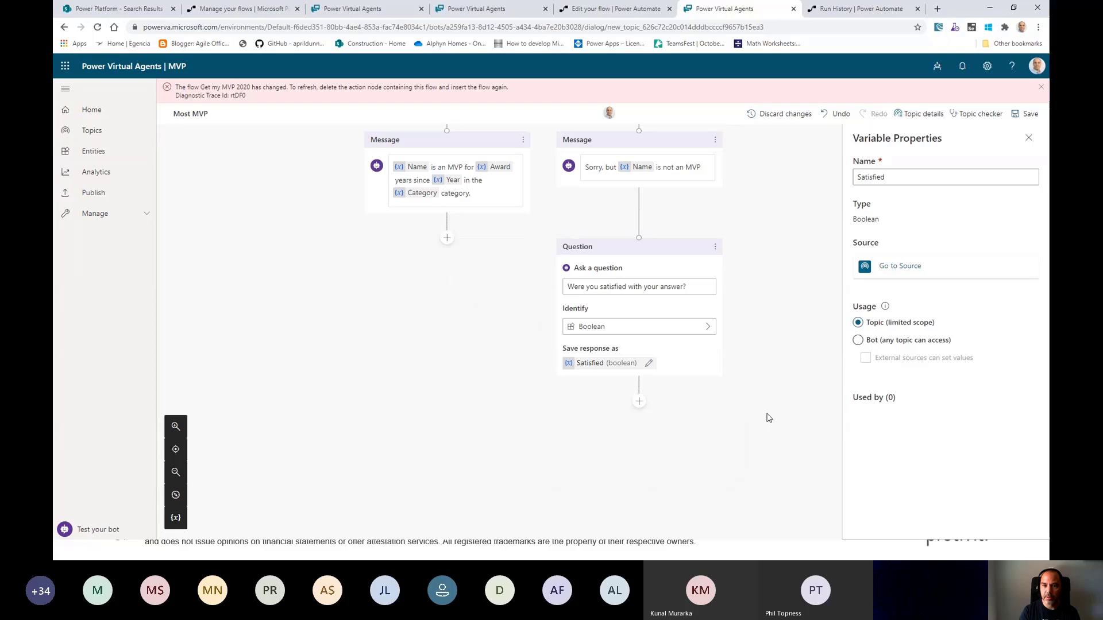
click(447, 228)
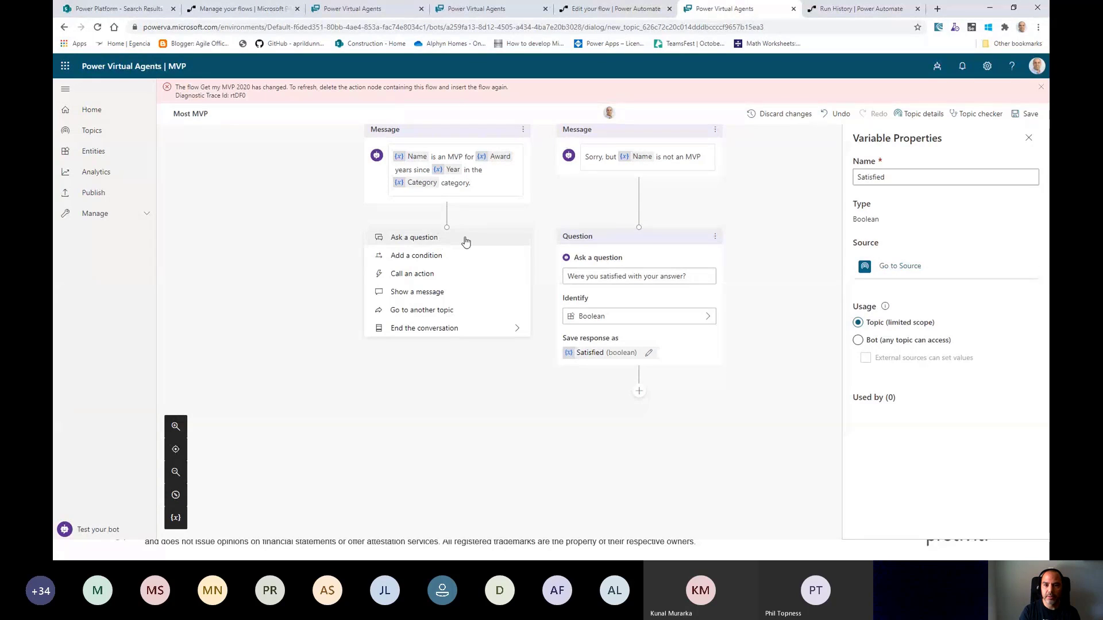
click(662, 238)
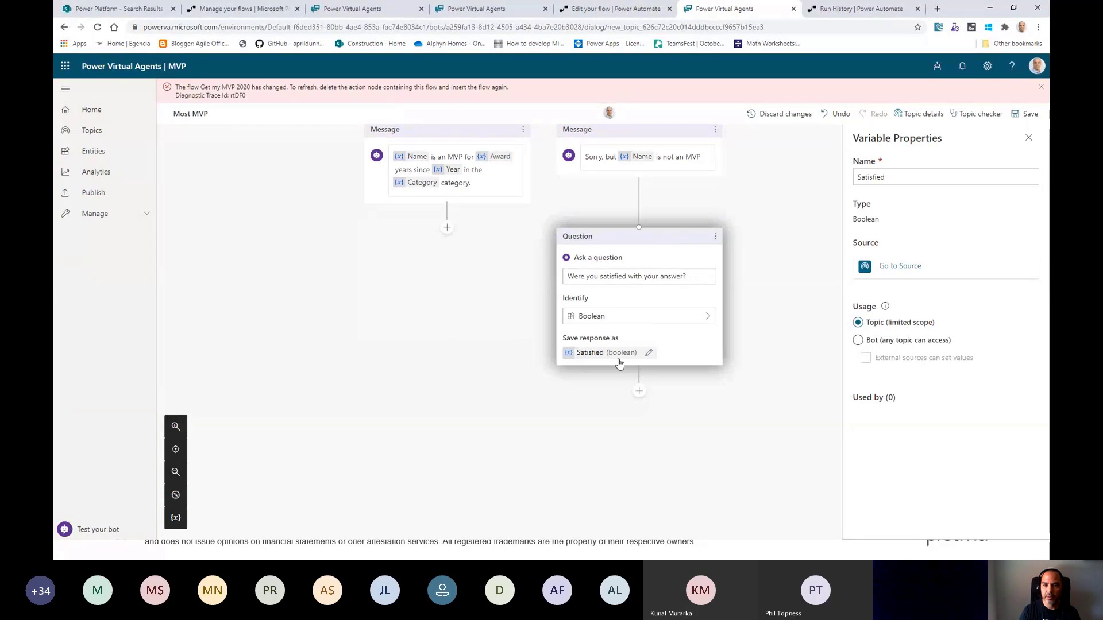
click(639, 395)
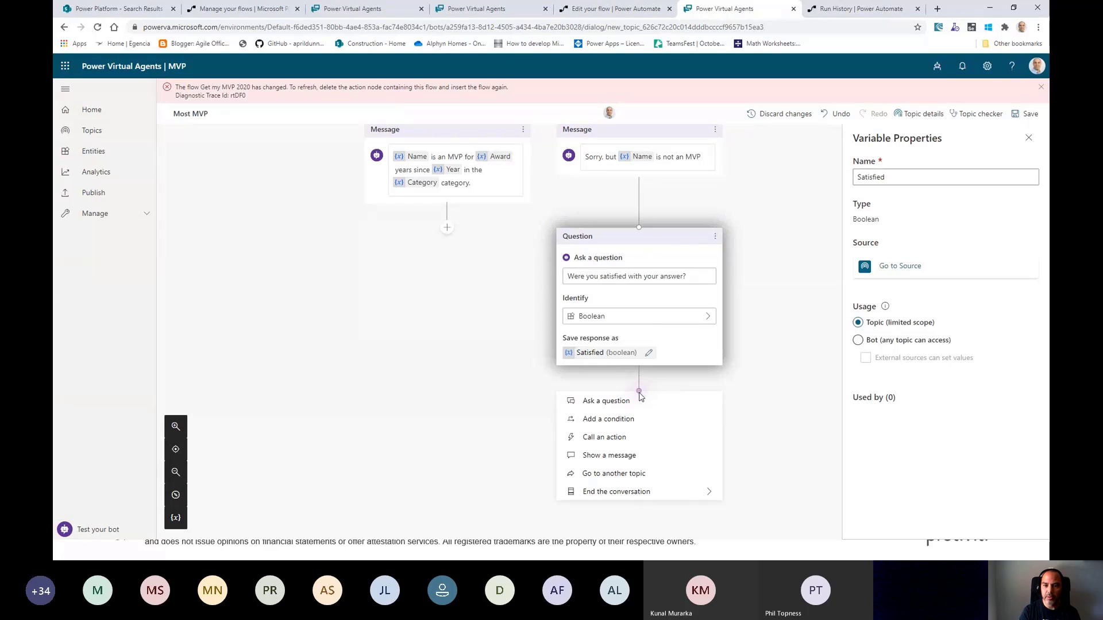
click(605, 419)
click(499, 422)
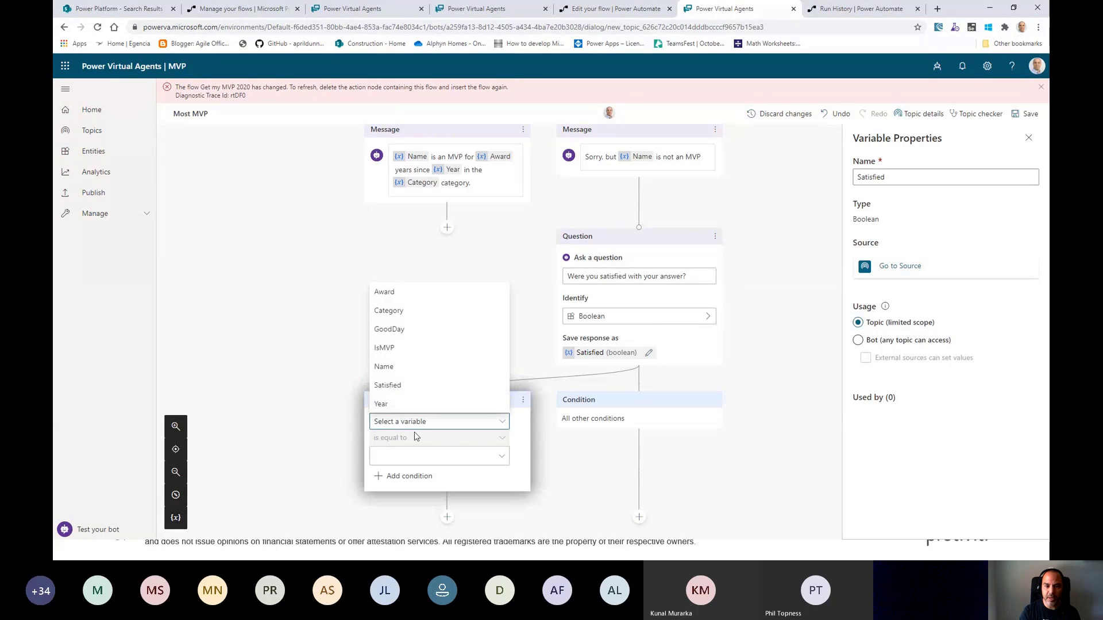
click(405, 386)
click(506, 458)
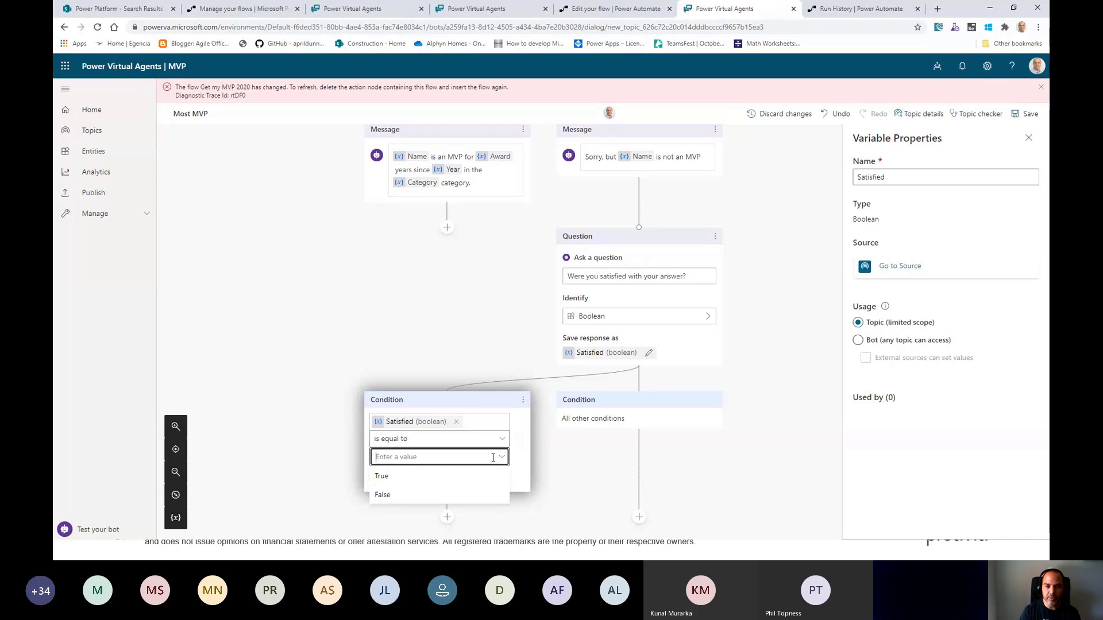
click(402, 495)
Step: Call an action under the Satisfied-equals-False condition and choose to create a new flow in Power Automate
scroll(574, 465, down, 2)
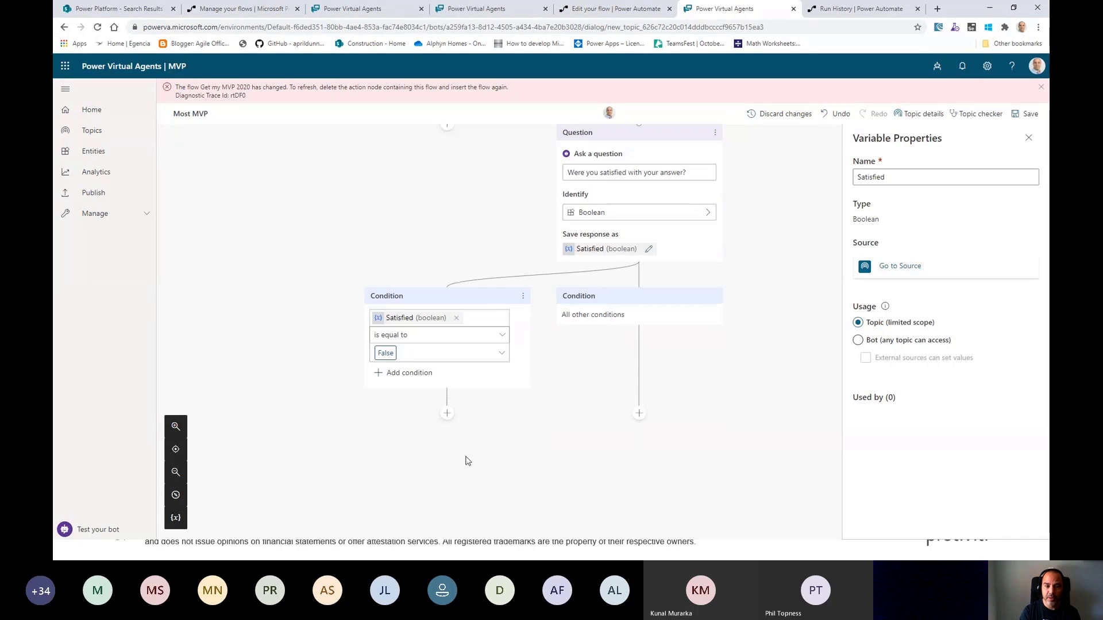
click(447, 413)
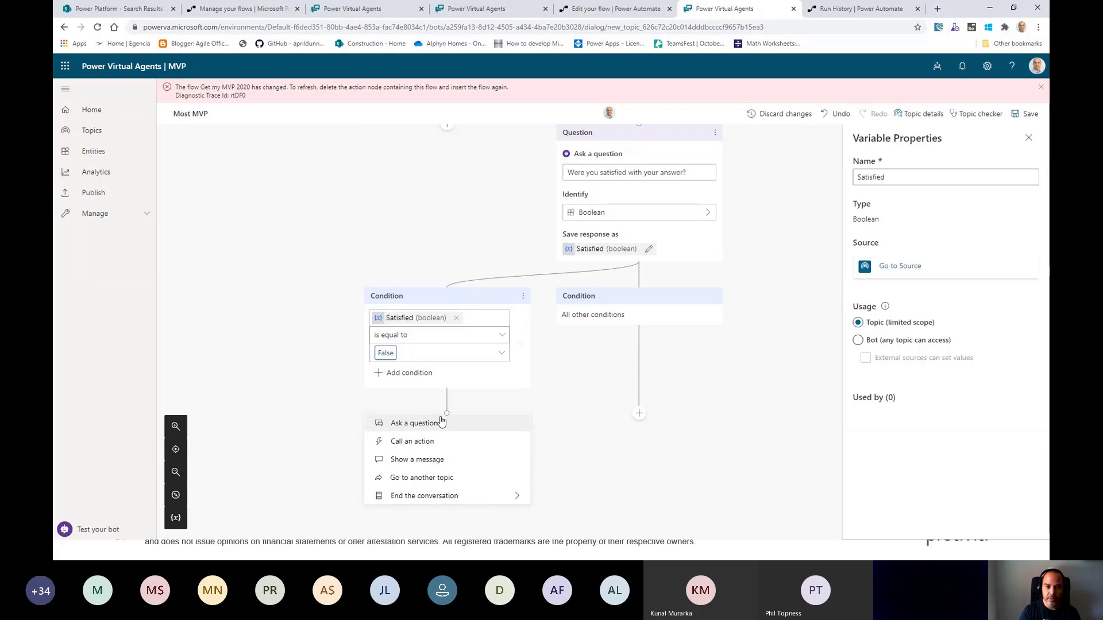
click(408, 443)
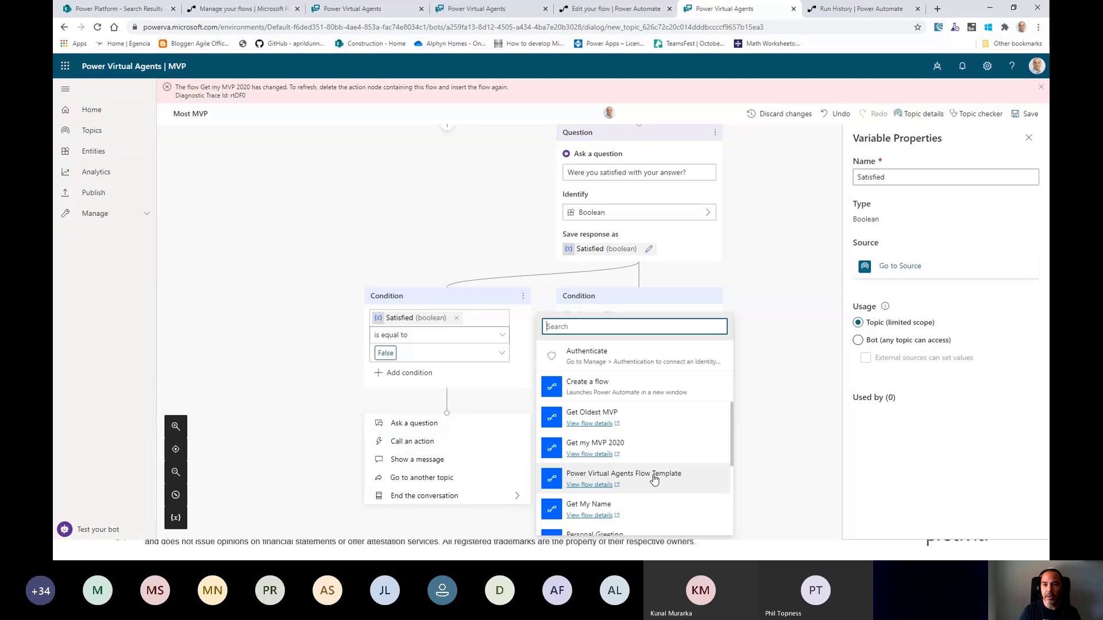
scroll(654, 468, down, 1)
scroll(656, 460, up, 1)
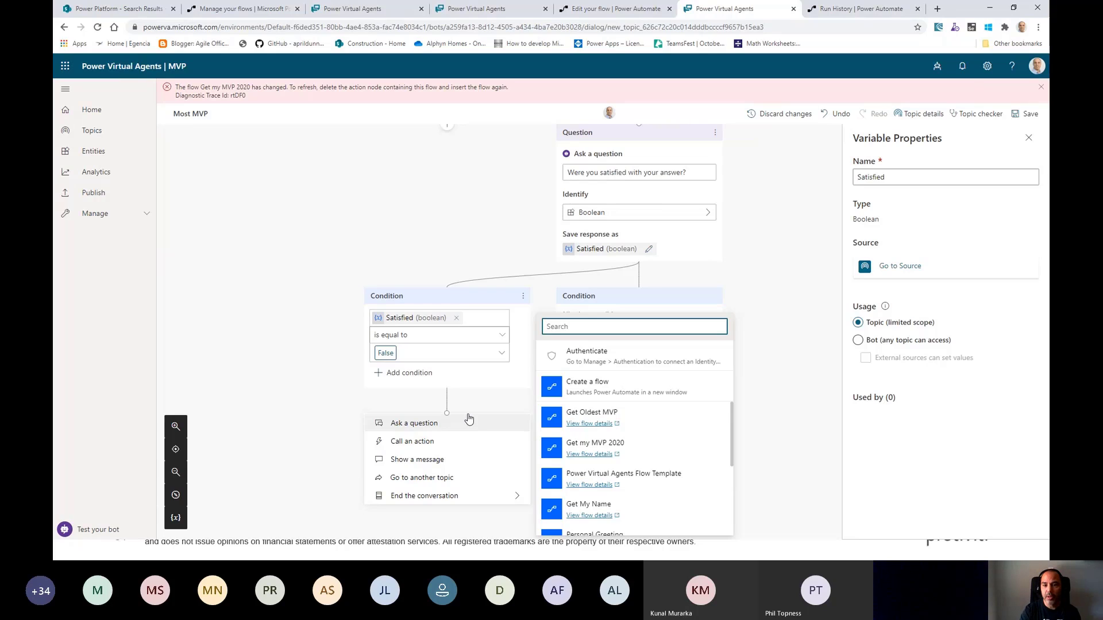
click(604, 386)
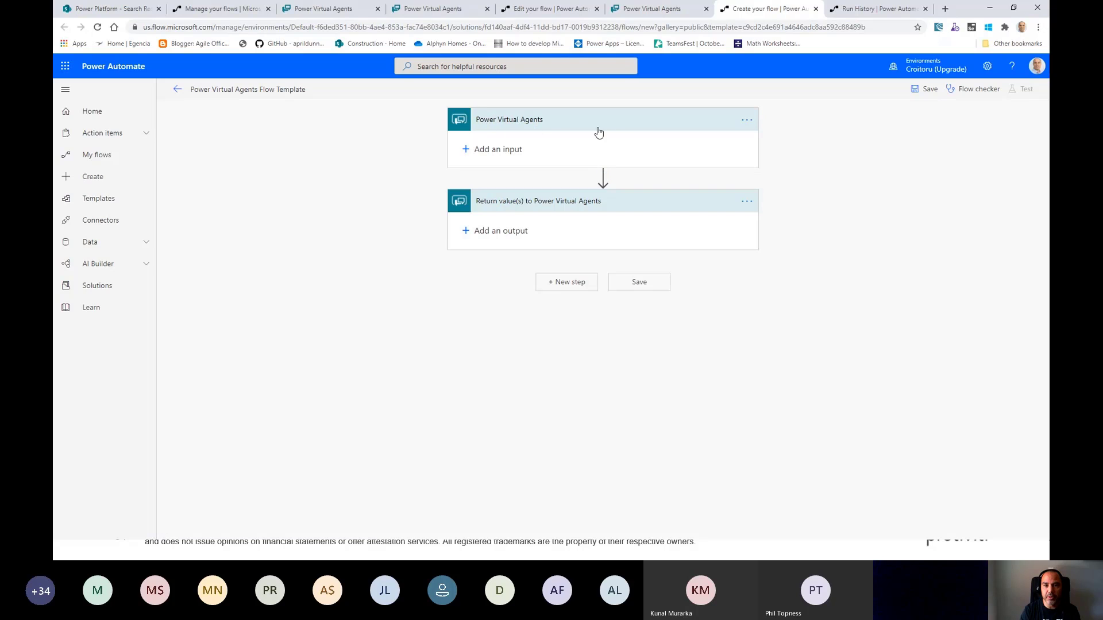
Step: Add a text input named Question to the flow's Power Virtual Agents trigger
click(505, 150)
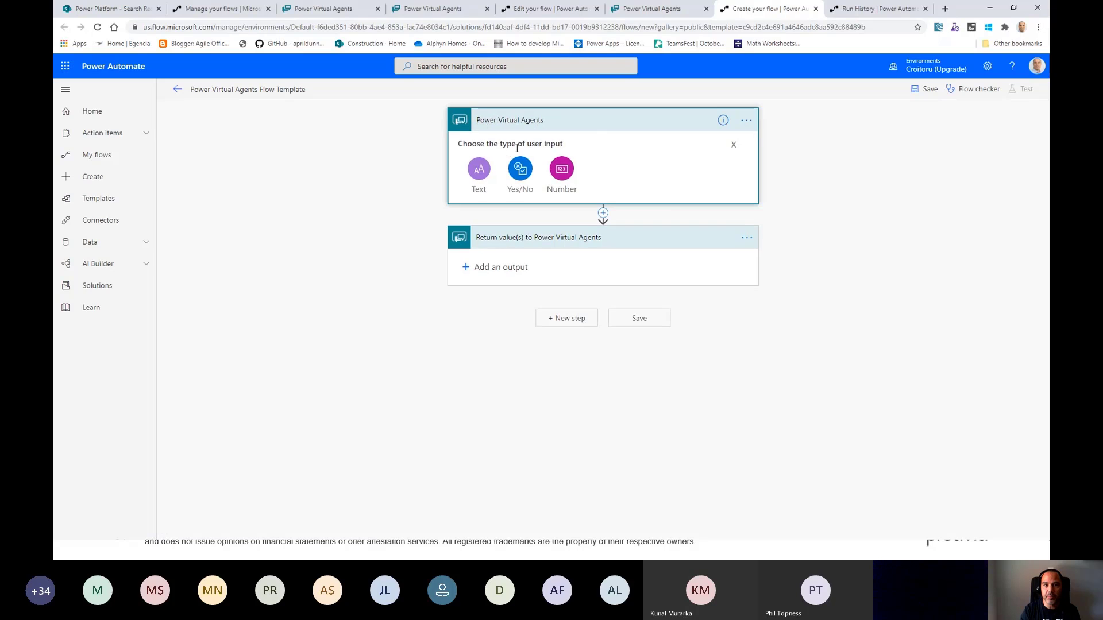
click(480, 169)
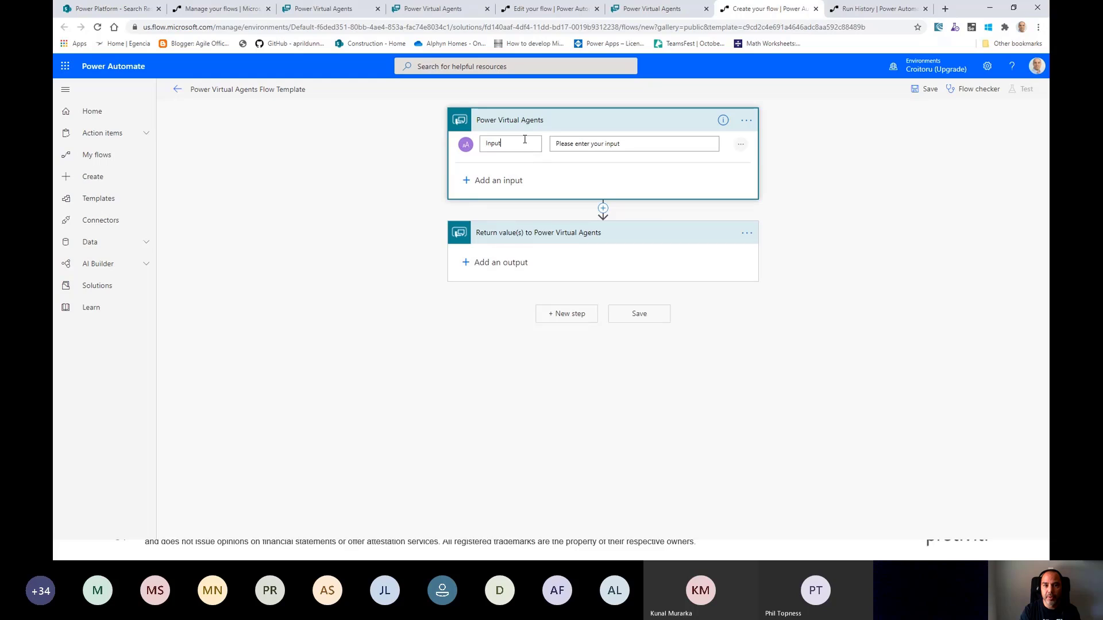
double_click(524, 140)
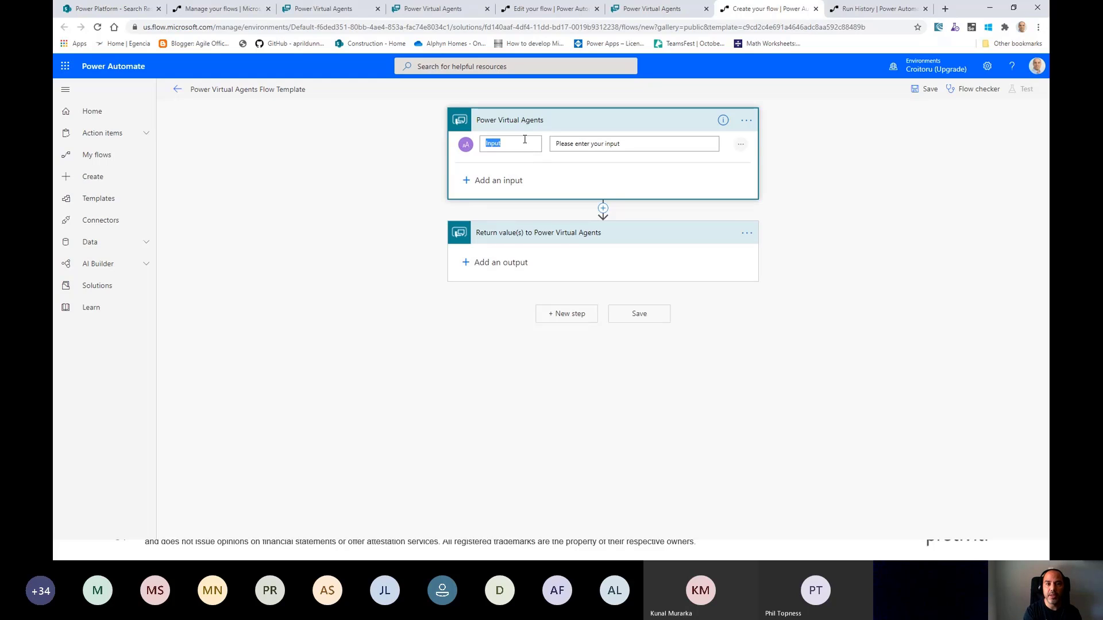
text(Question)
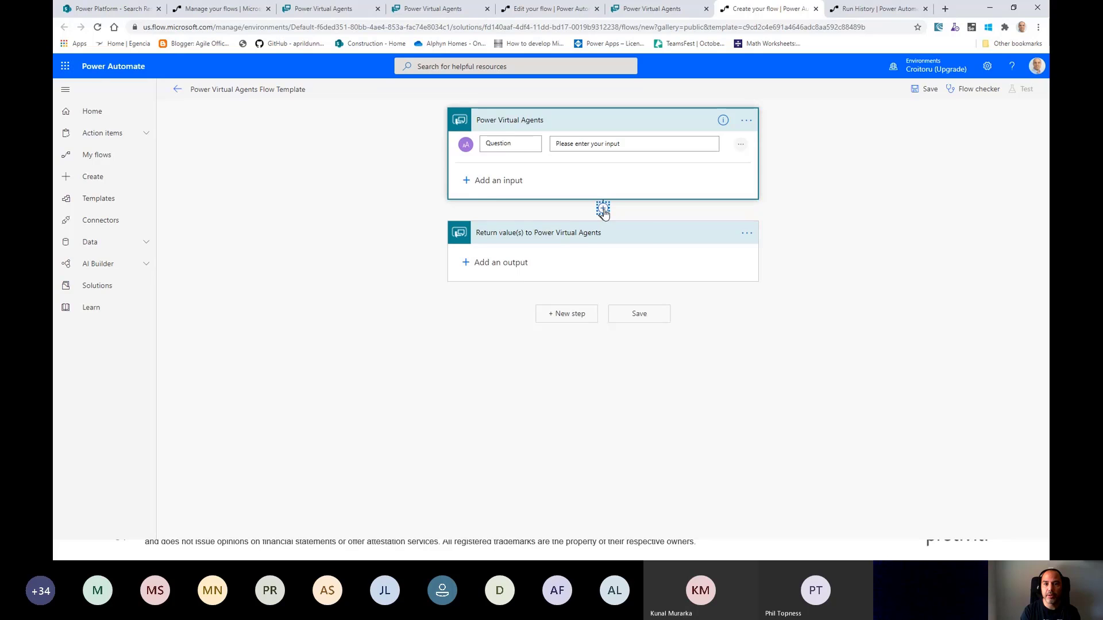
Step: Insert the Office 365 Outlook action Send an email (V2) between the trigger and the return-values step
click(603, 209)
click(596, 222)
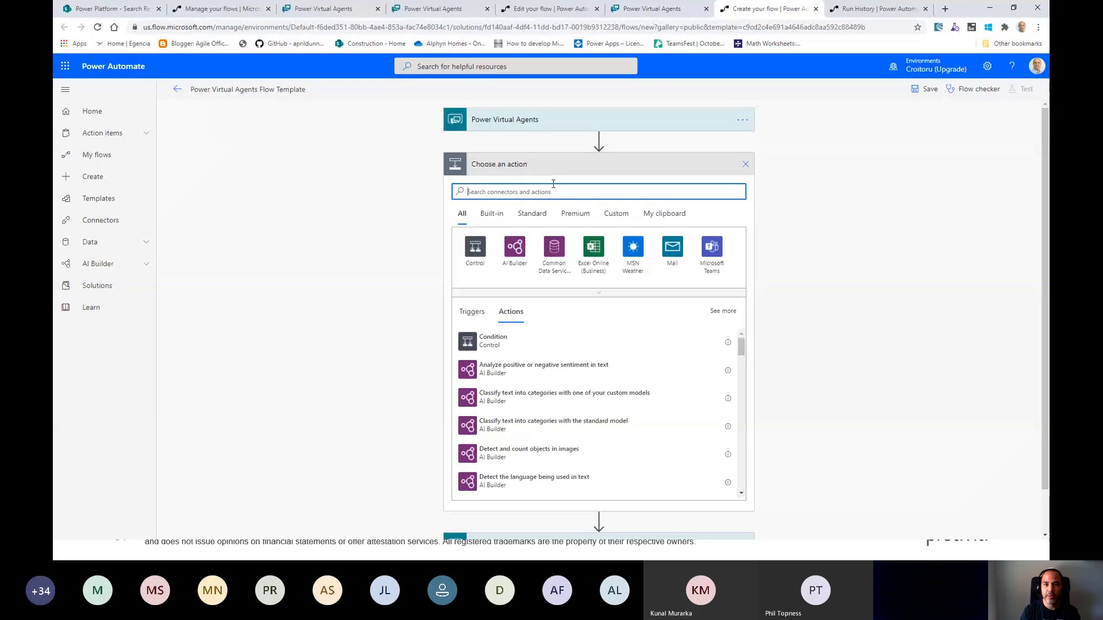
text(outlook)
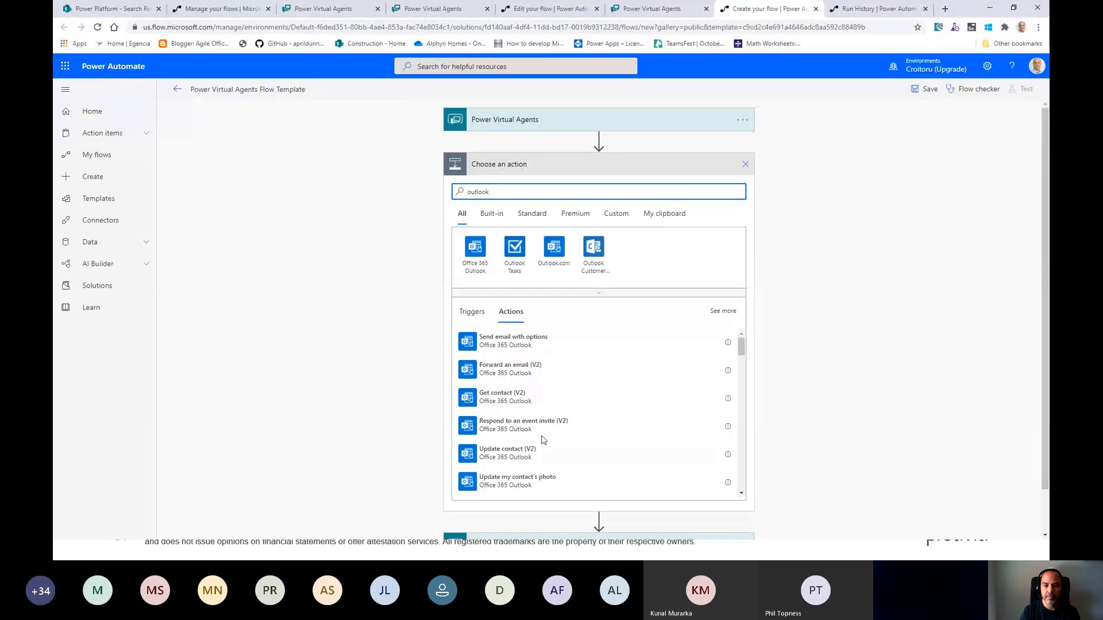
key(ctrl+a)
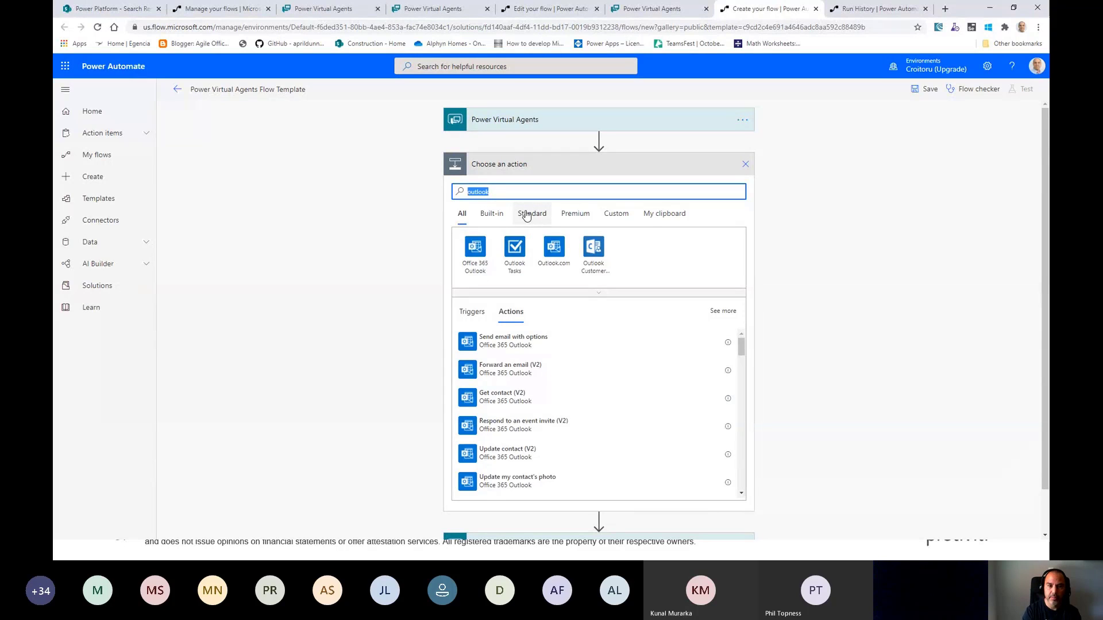
text(send an email)
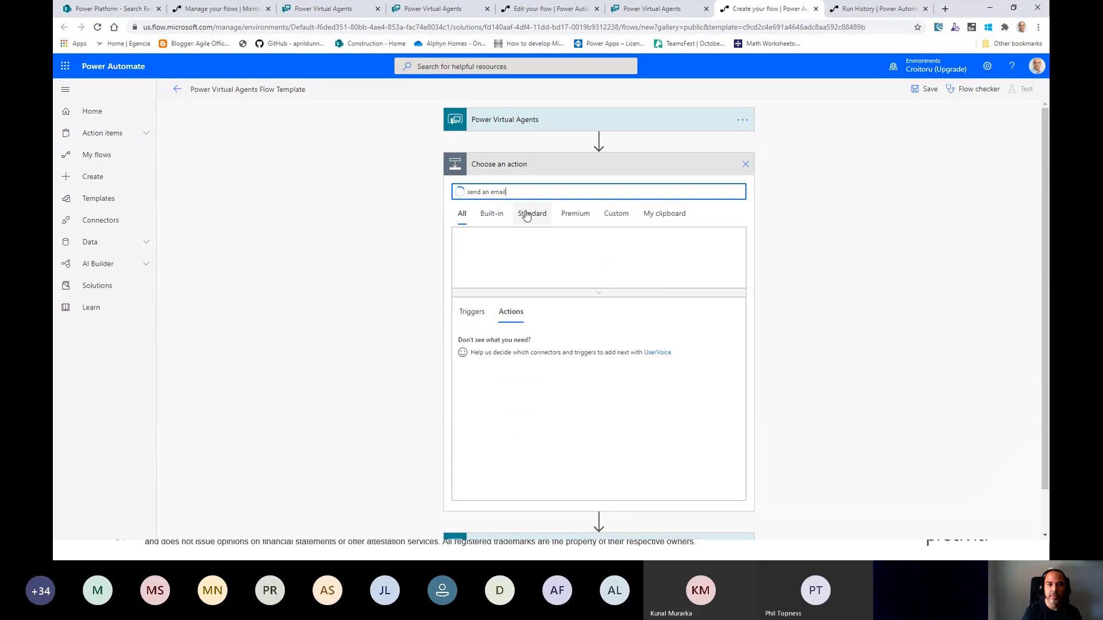
click(509, 371)
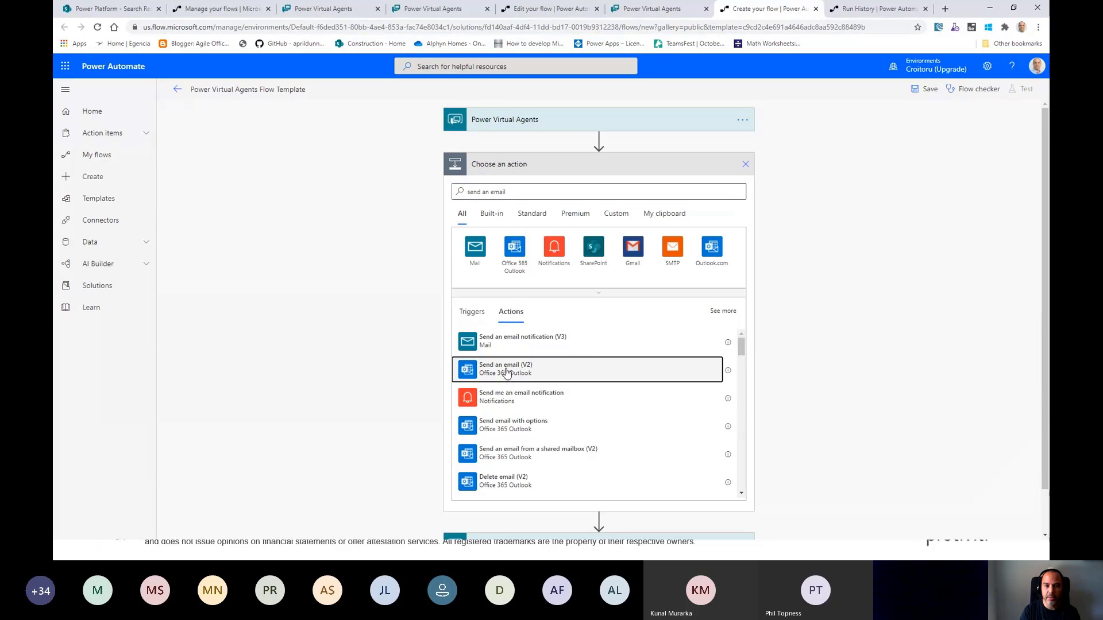
Step: Set the email's recipient to the suggested contact with the work address
click(587, 201)
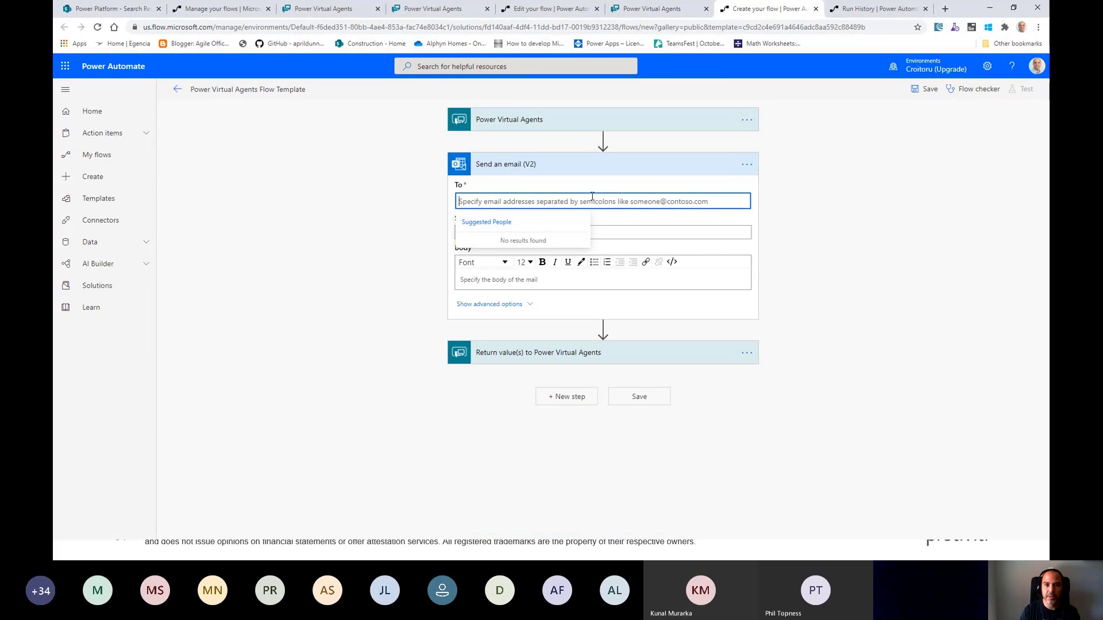
text(Haniel)
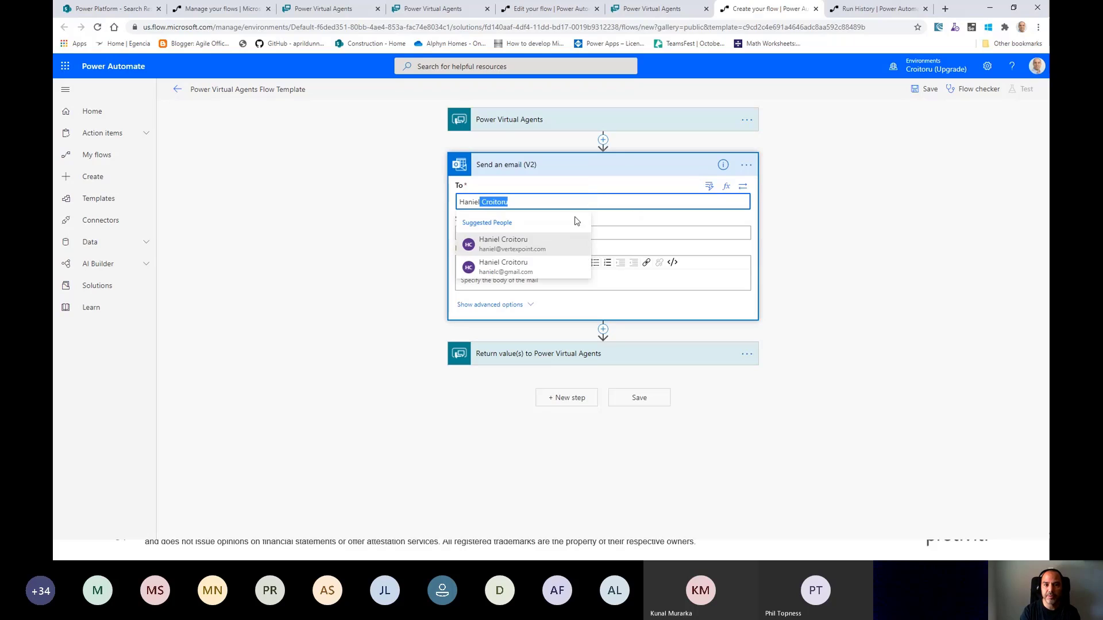
click(525, 247)
click(541, 235)
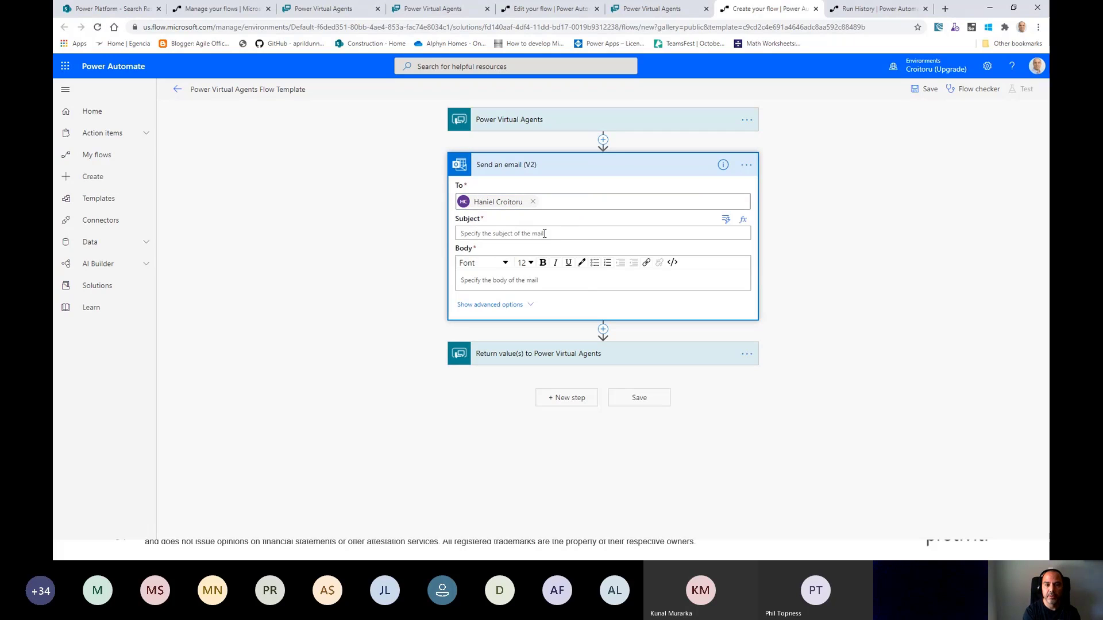
Step: Fill in the email with subject "Unsatisfied User" and body "Question:" followed by the trigger's Question value, and save the flow
text(Unsatisf)
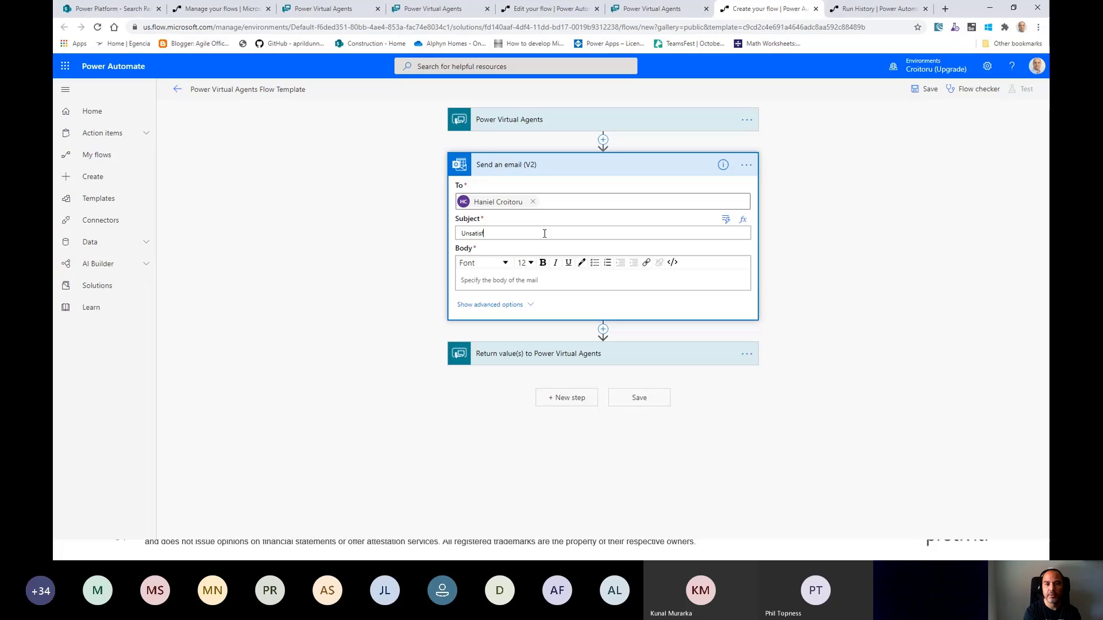
text(ied User)
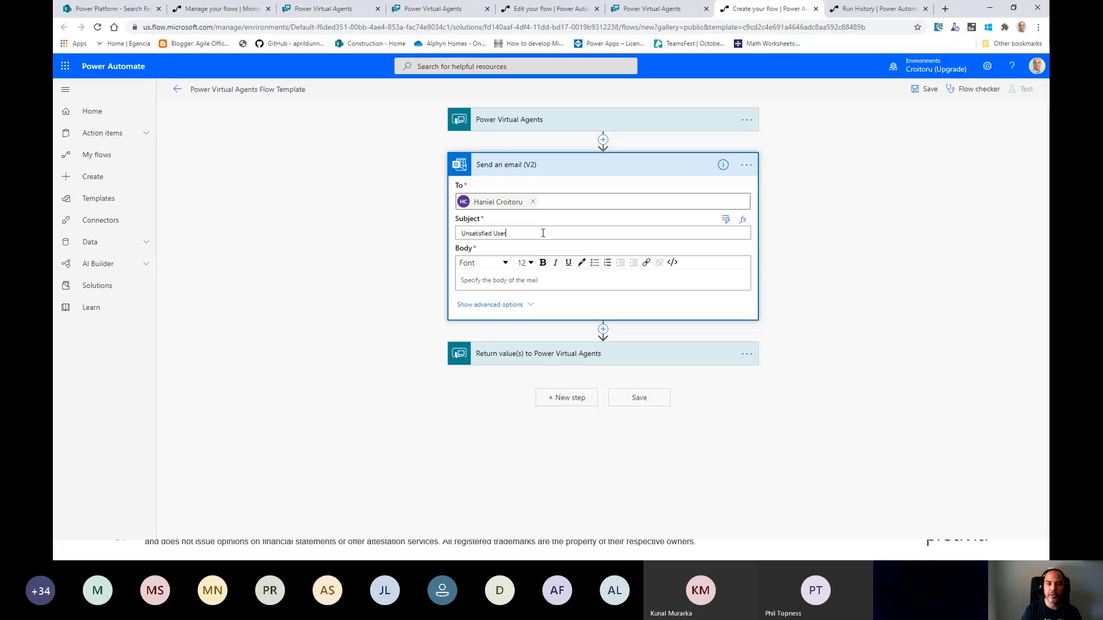
click(534, 280)
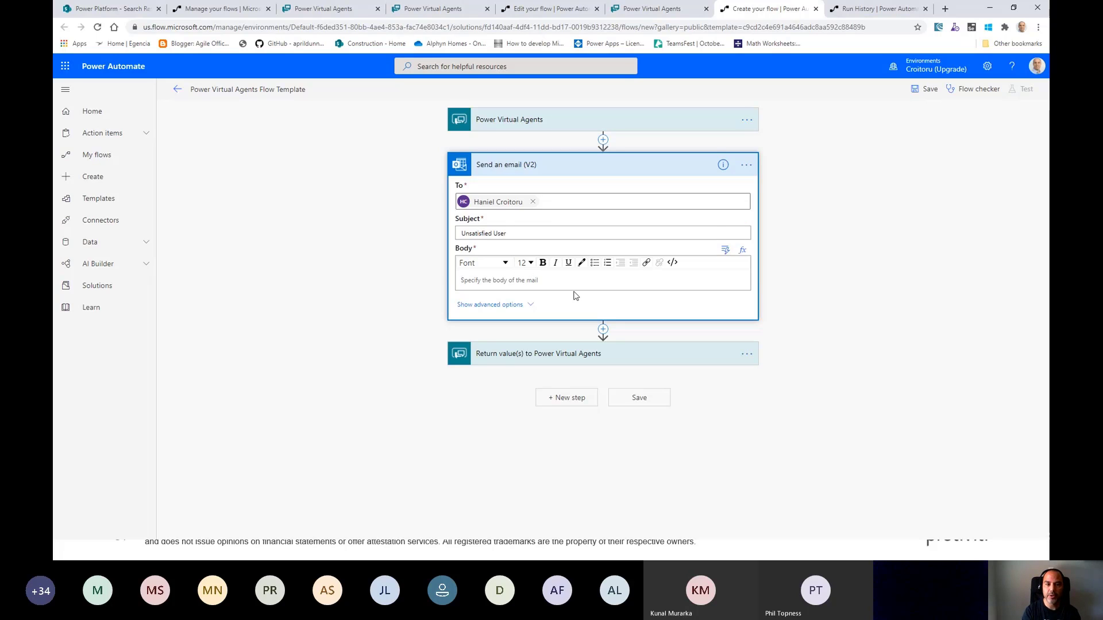
text(Question:)
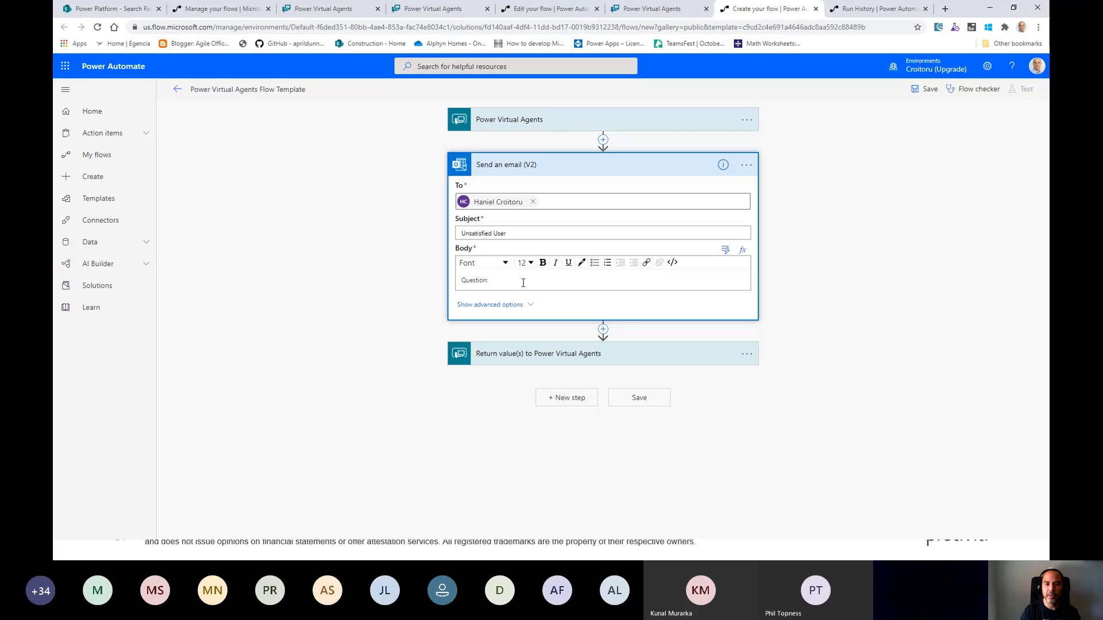
click(725, 250)
click(513, 384)
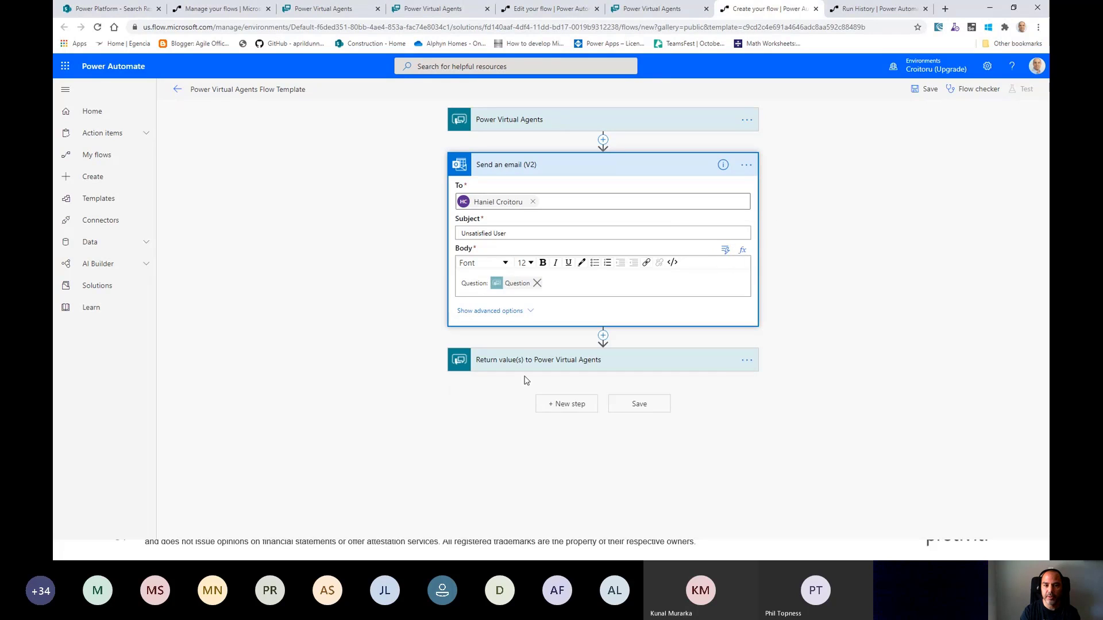
click(902, 370)
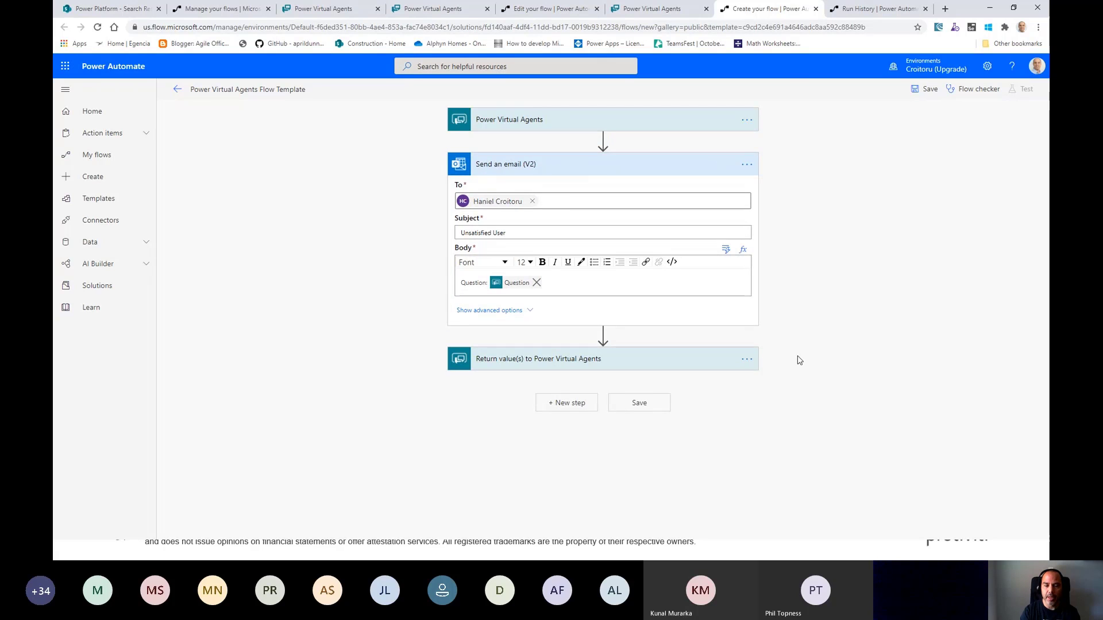
click(923, 91)
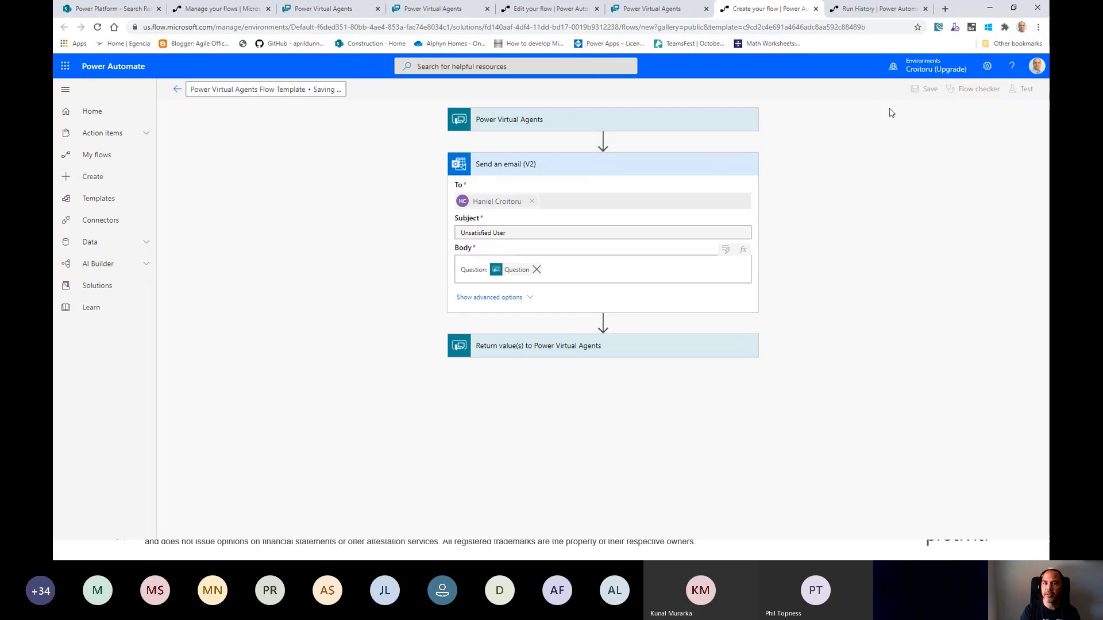
Step: Switch to the Most MVP topic and look for the new flow among the callable actions under the Satisfied-equals-False condition
click(666, 10)
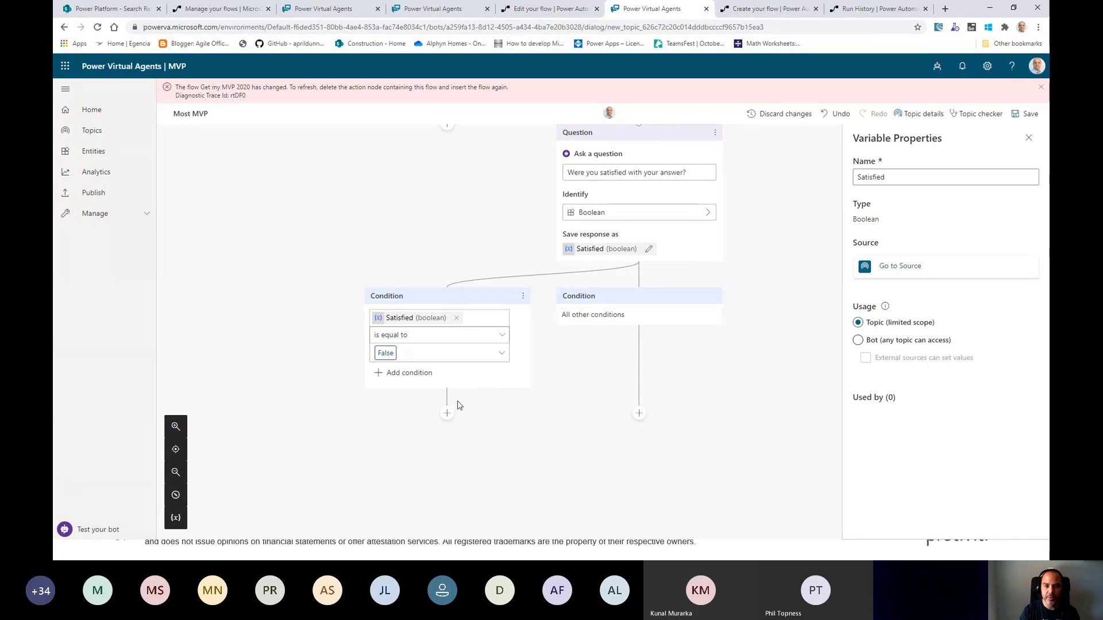
click(446, 415)
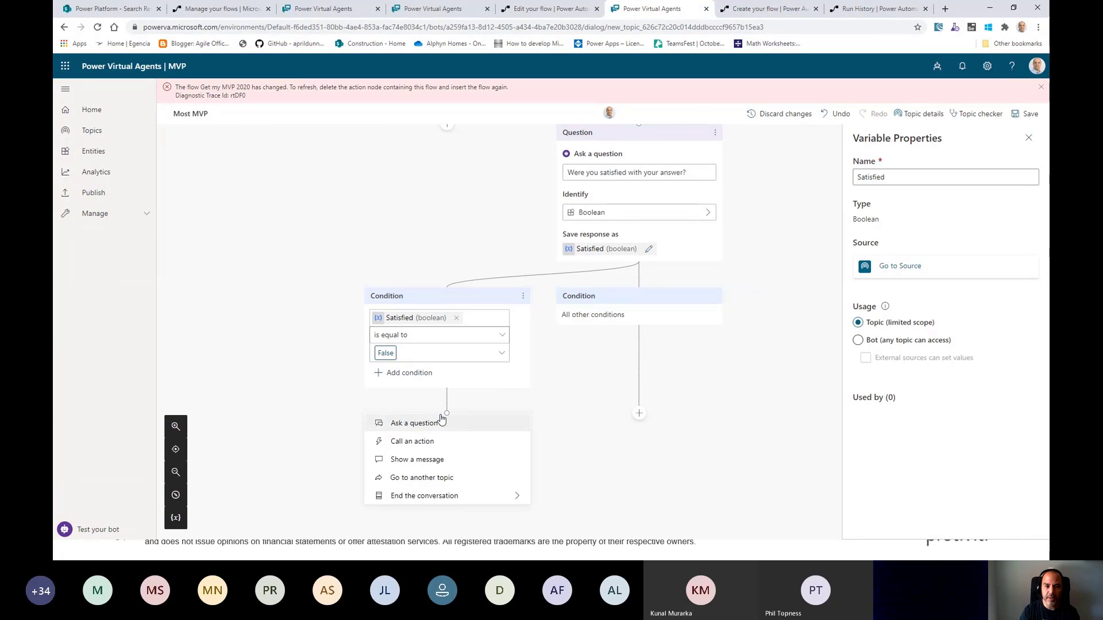
click(426, 441)
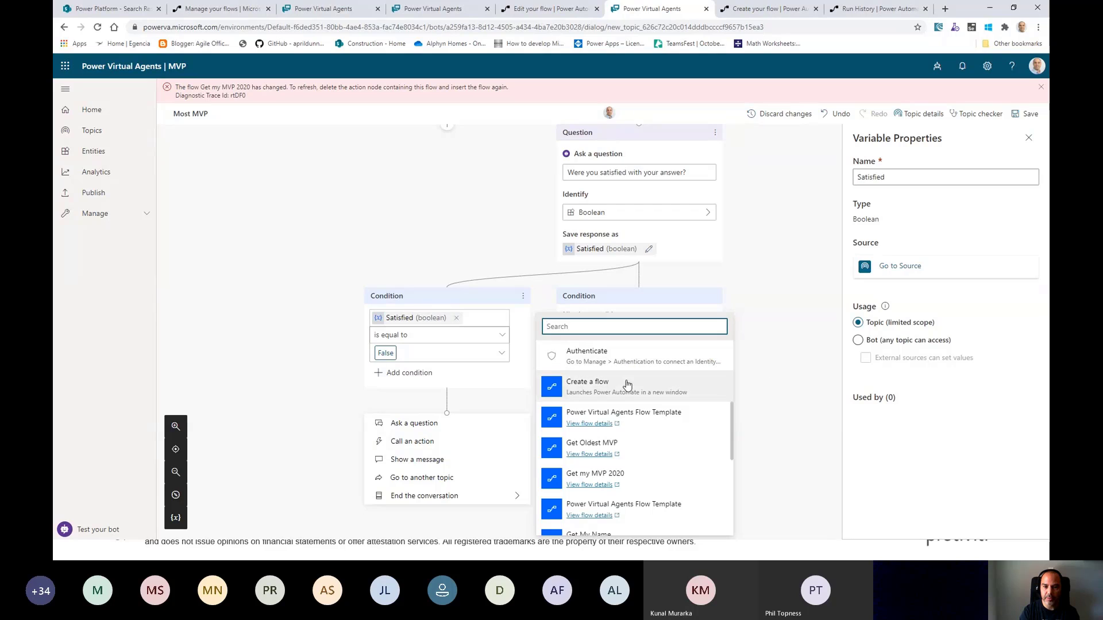
scroll(647, 443, down, 3)
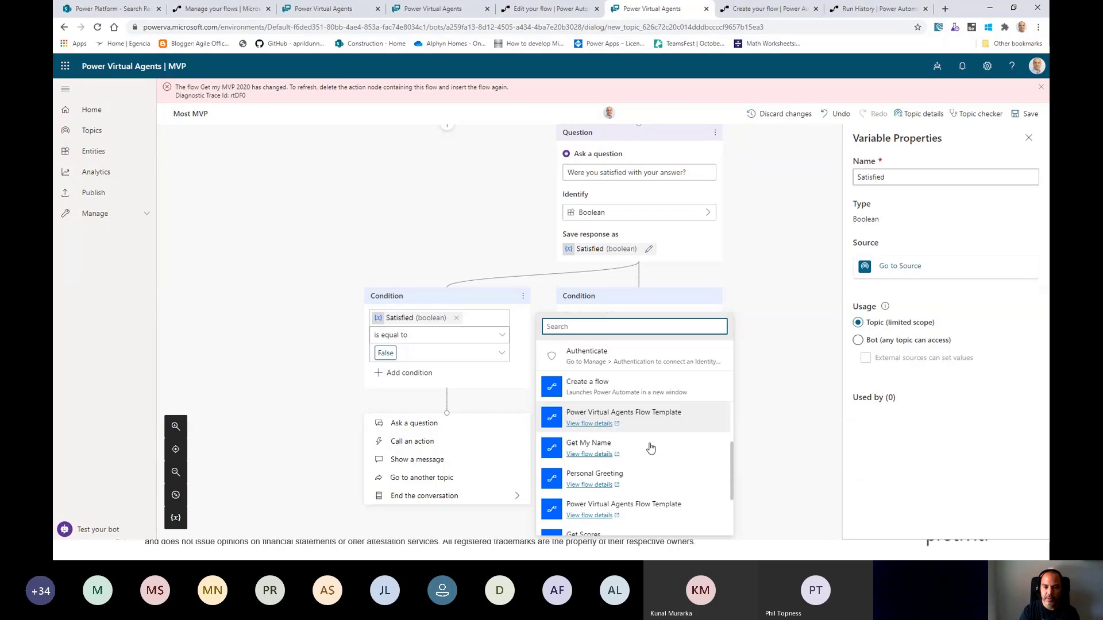
scroll(655, 444, down, 2)
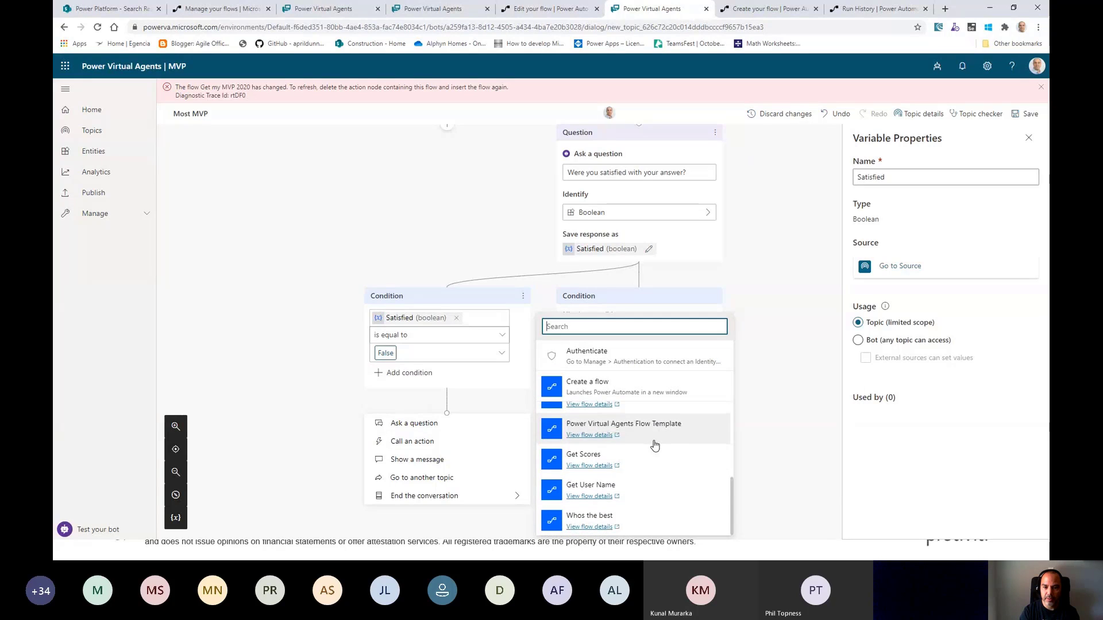
scroll(667, 460, up, 4)
click(877, 10)
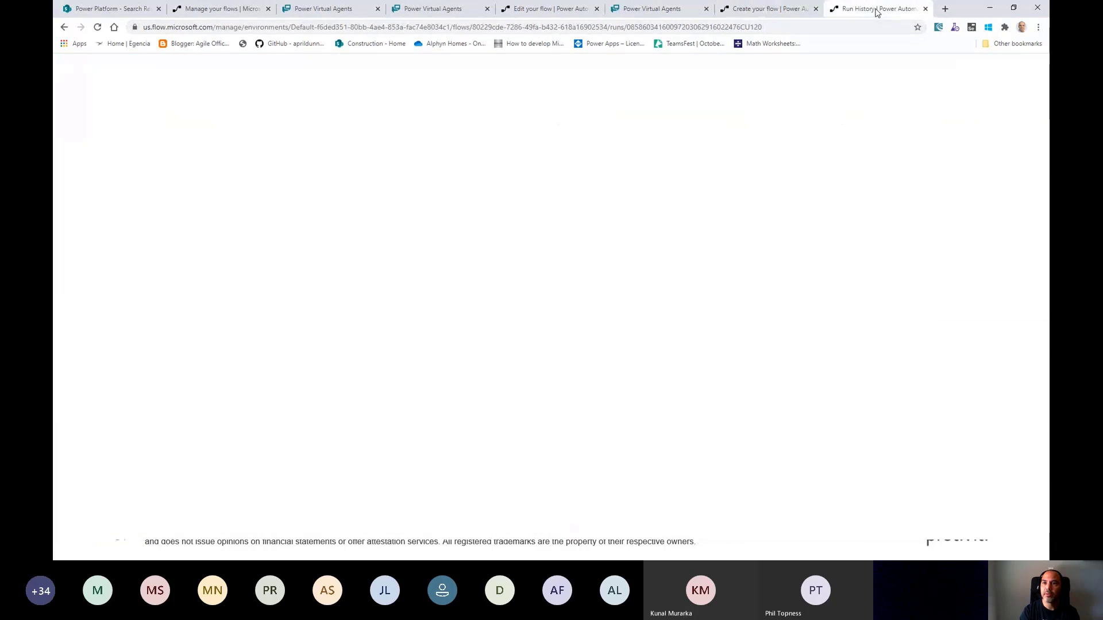
Step: Return to the new flow in Power Automate, rename it Unsatisfied User and save it
click(765, 15)
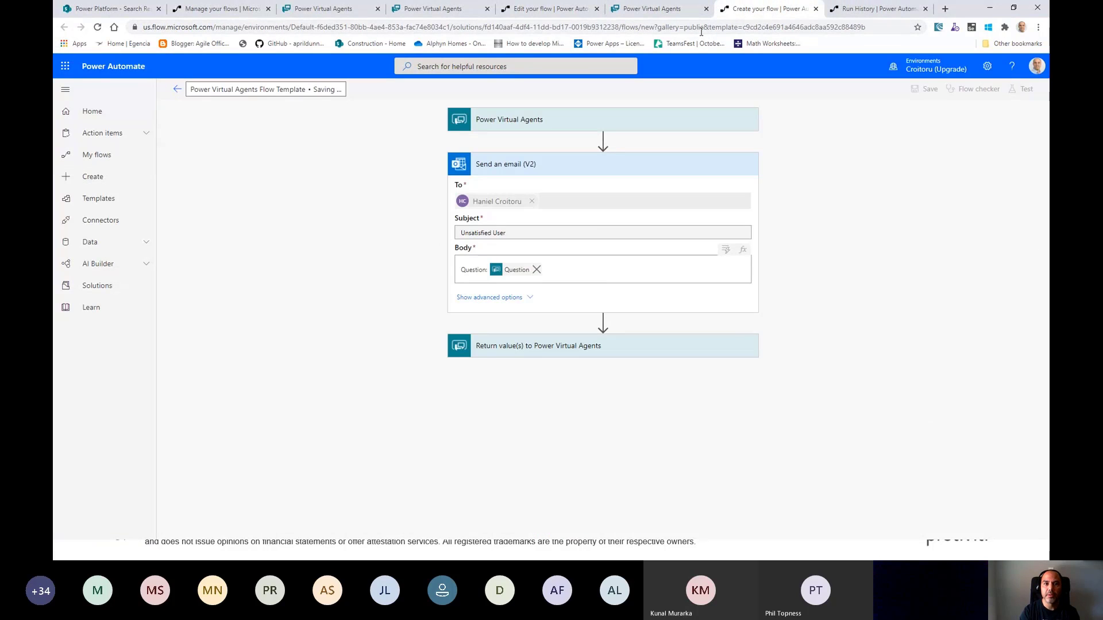
click(274, 86)
text(T)
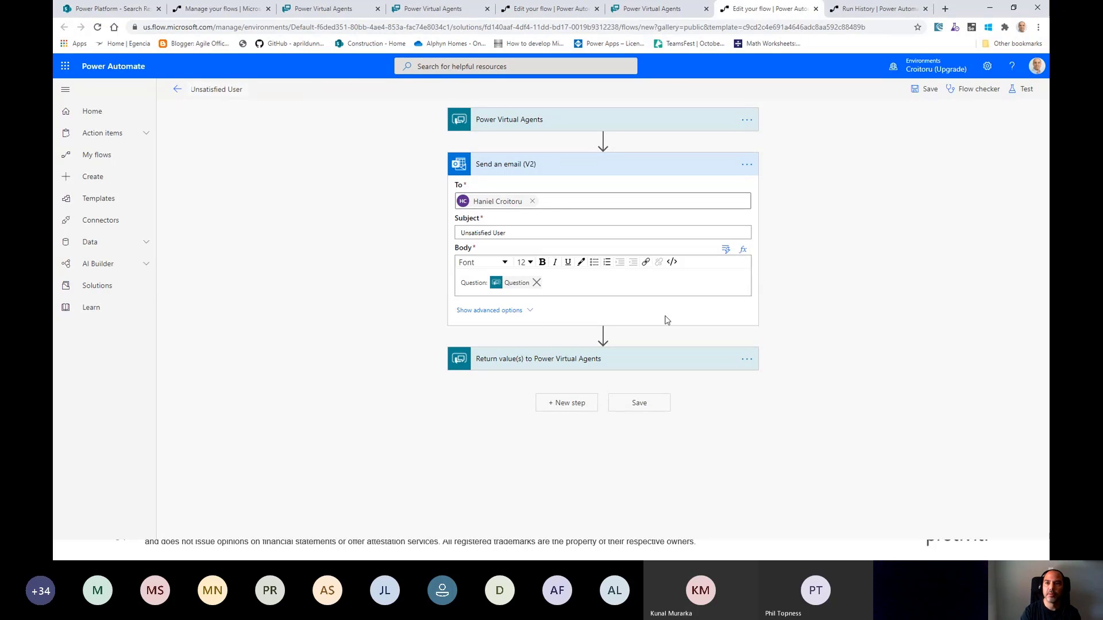
click(917, 90)
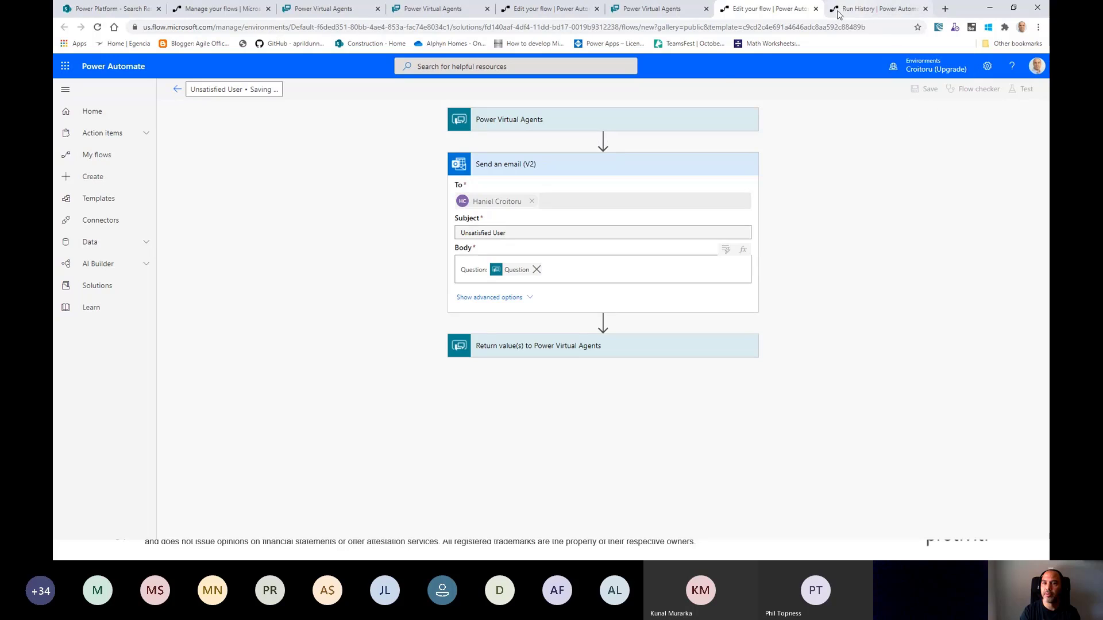
Step: Back in the Most MVP topic, call the Unsatisfied User flow as an action under the Satisfied-equals-False condition
click(652, 9)
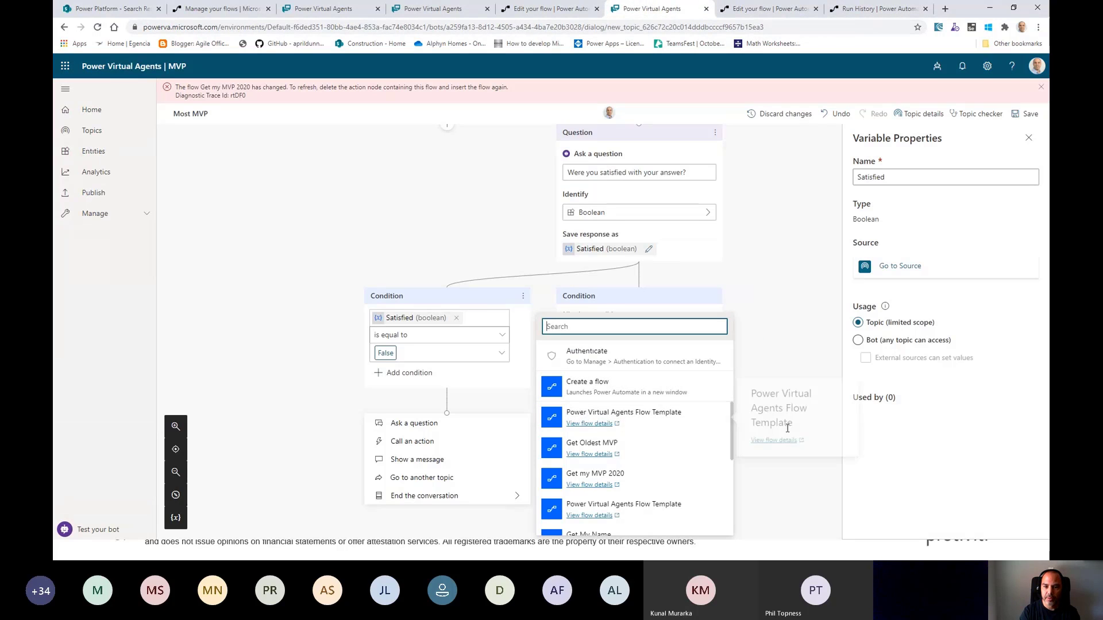
scroll(696, 483, down, 1)
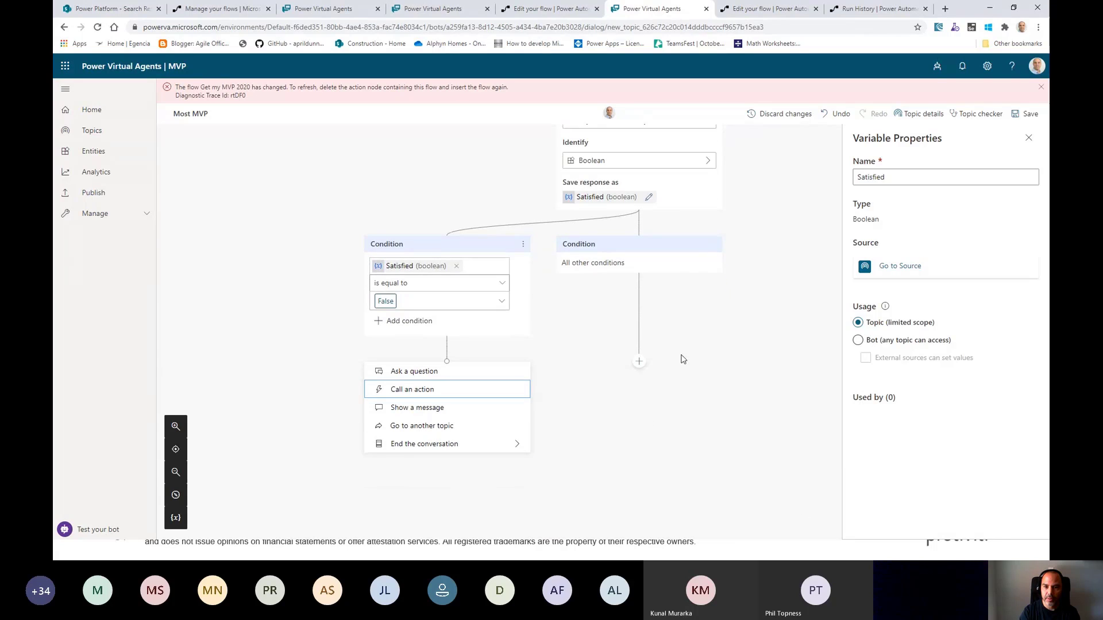
click(411, 393)
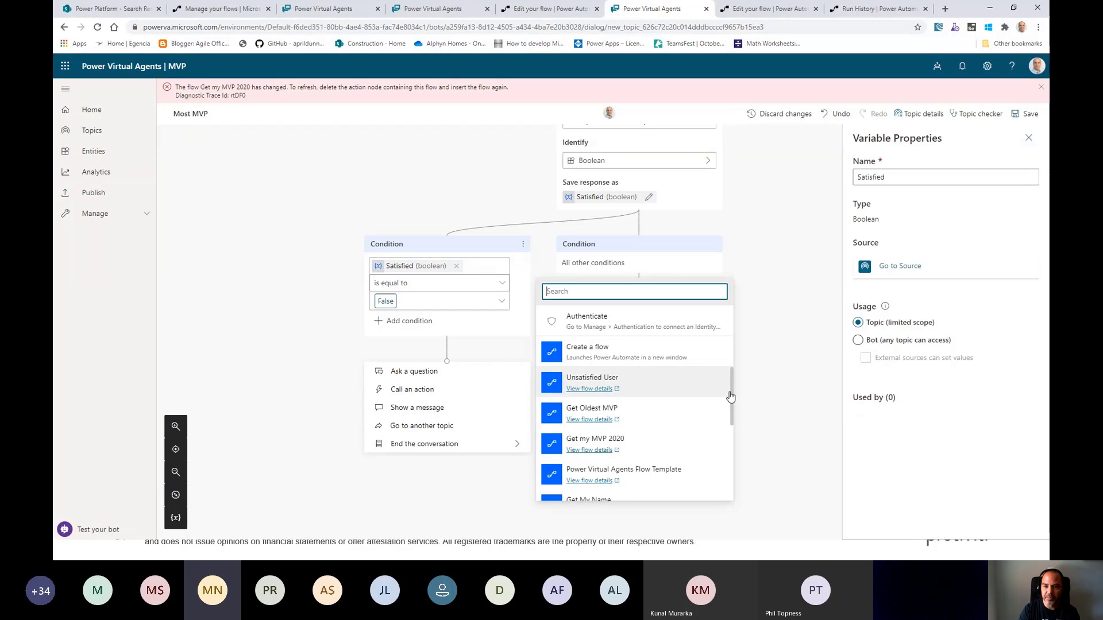
drag(731, 396, 727, 424)
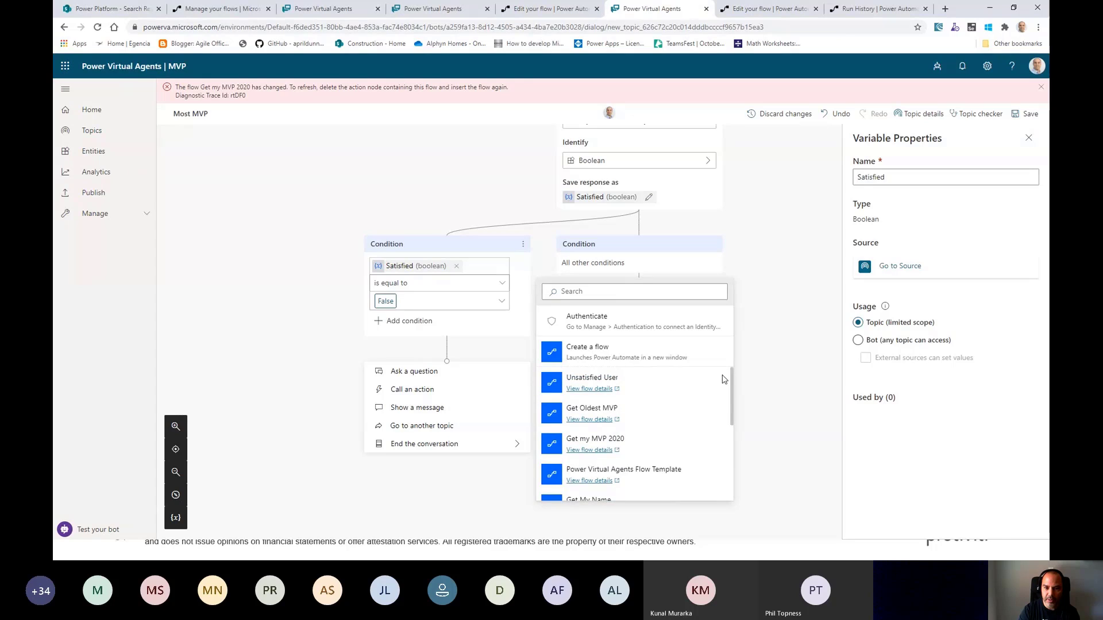
scroll(672, 388, up, 1)
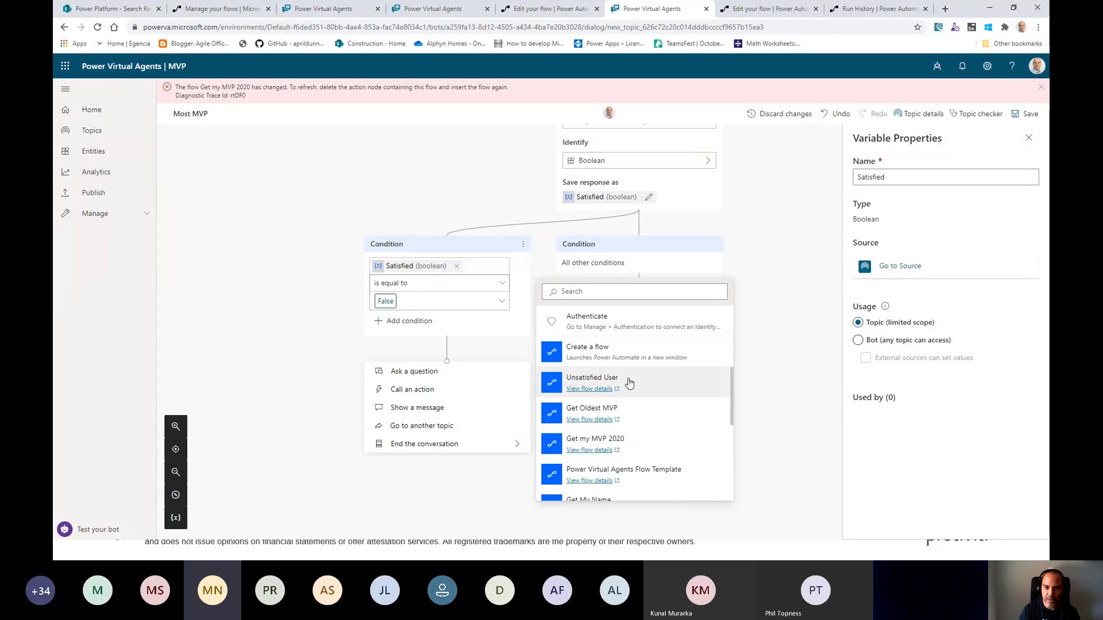
click(592, 382)
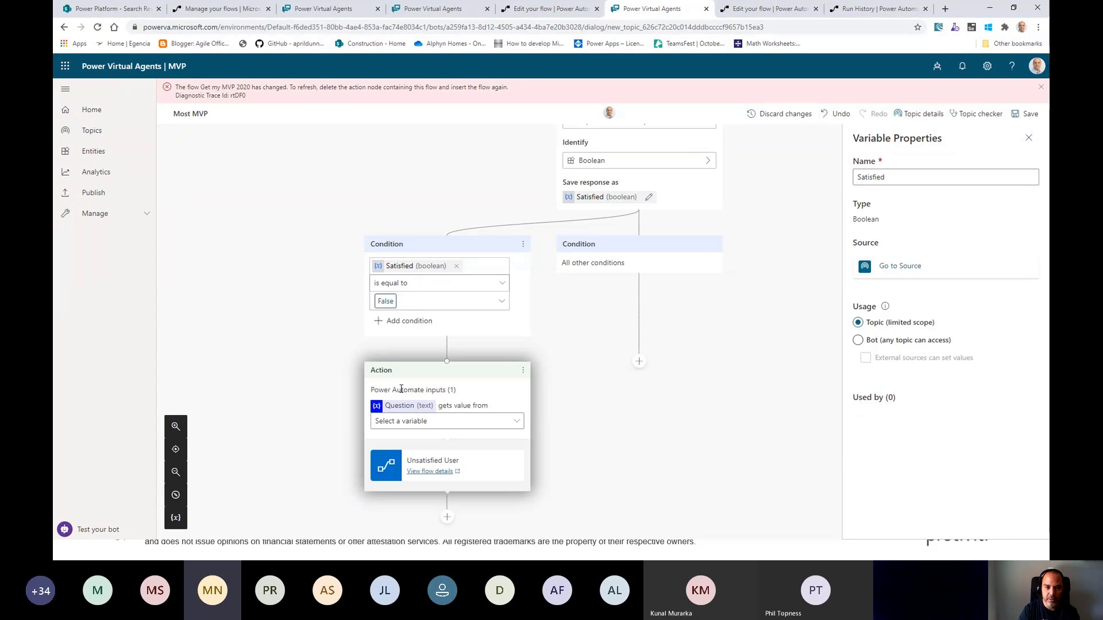
Step: Feed the flow's Question input from the Name variable and save the topic
click(517, 422)
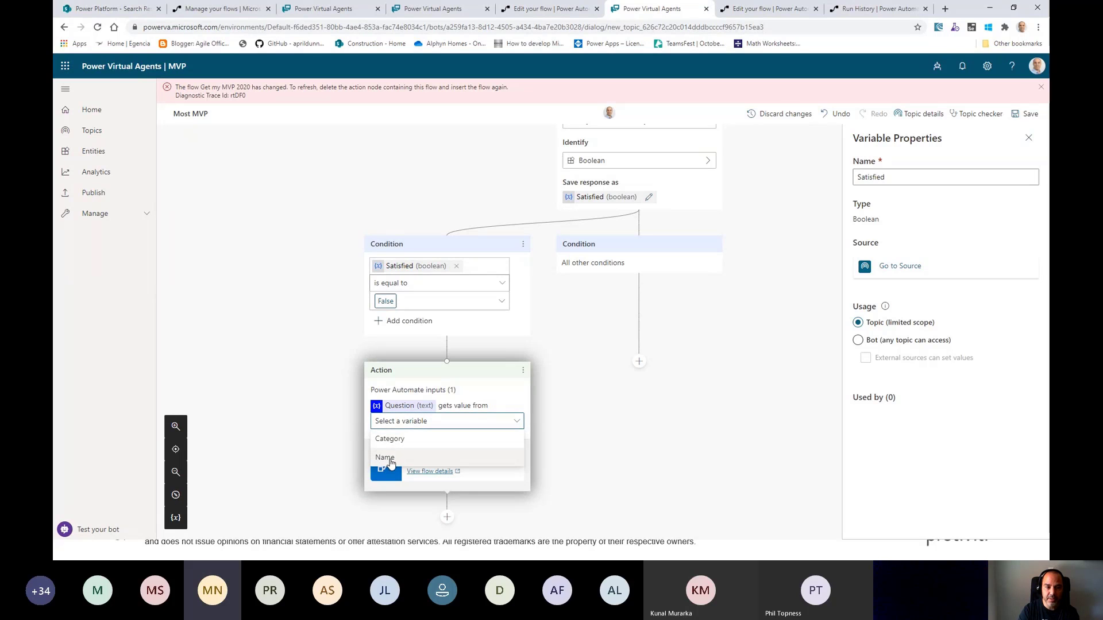
click(397, 456)
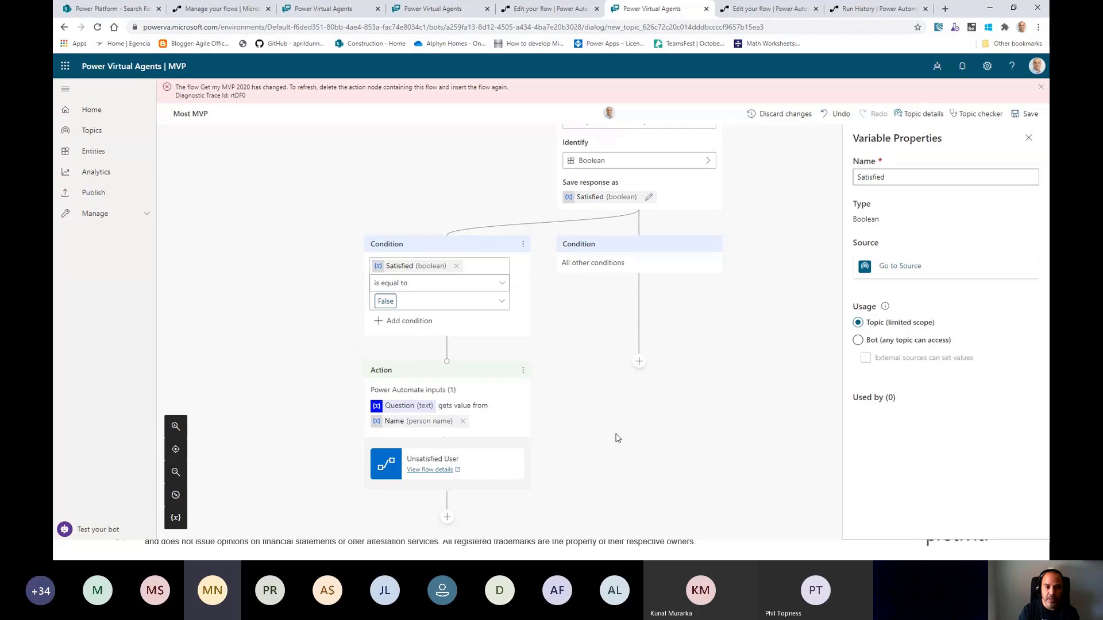
click(1023, 116)
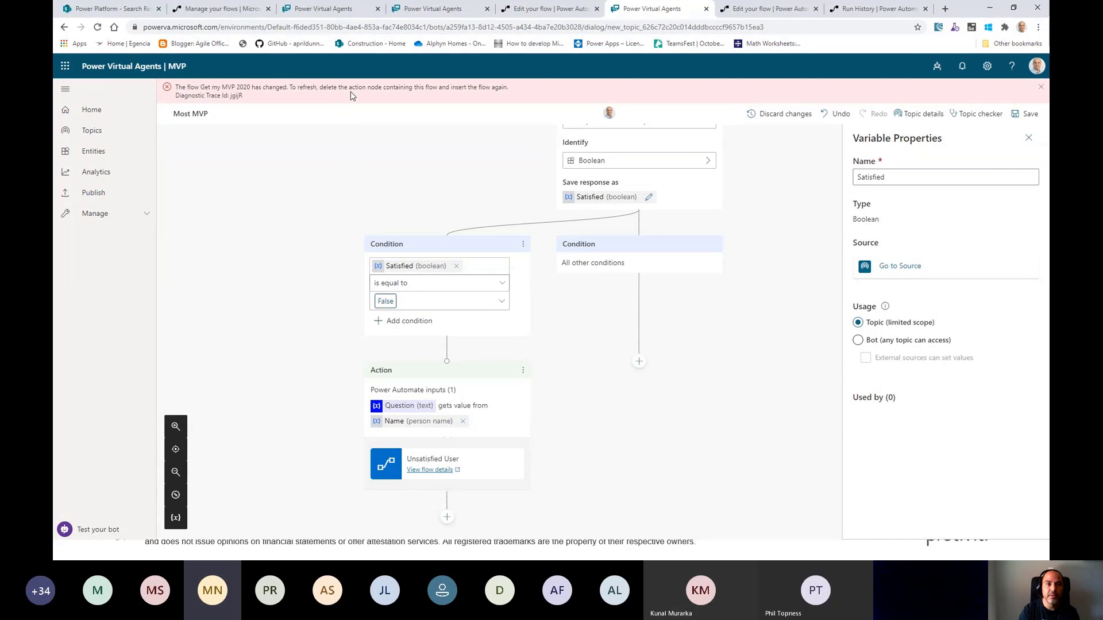
Step: Review the topic's nodes from the trigger phrases down to the Unsatisfied User action
scroll(722, 433, down, 3)
scroll(719, 436, up, 10)
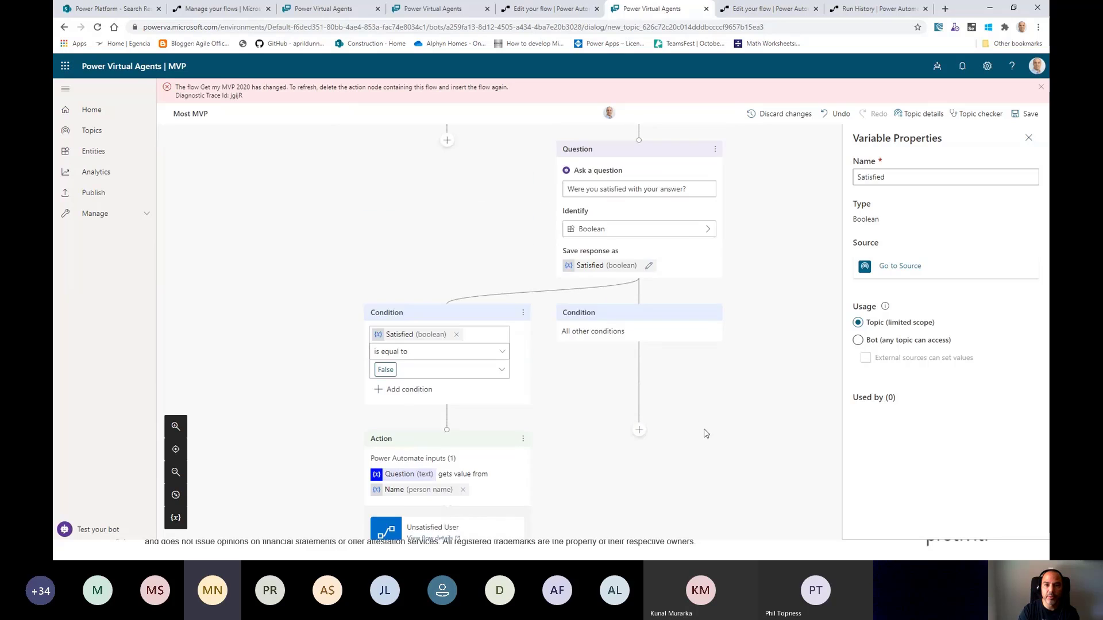
scroll(716, 442, up, 9)
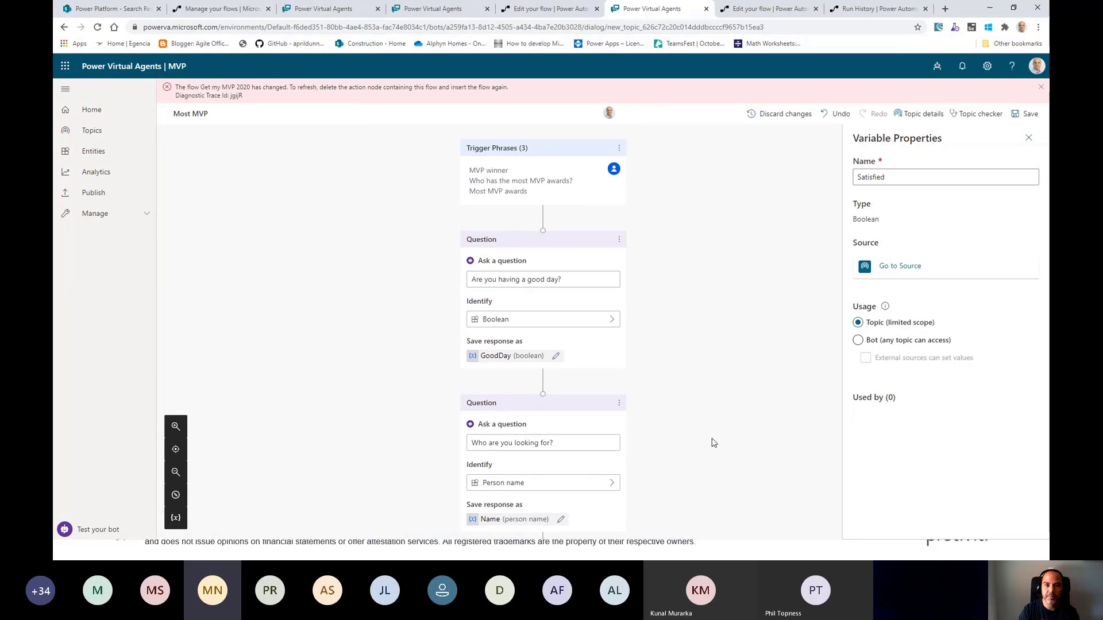
scroll(714, 443, down, 6)
scroll(714, 443, down, 9)
scroll(714, 443, up, 4)
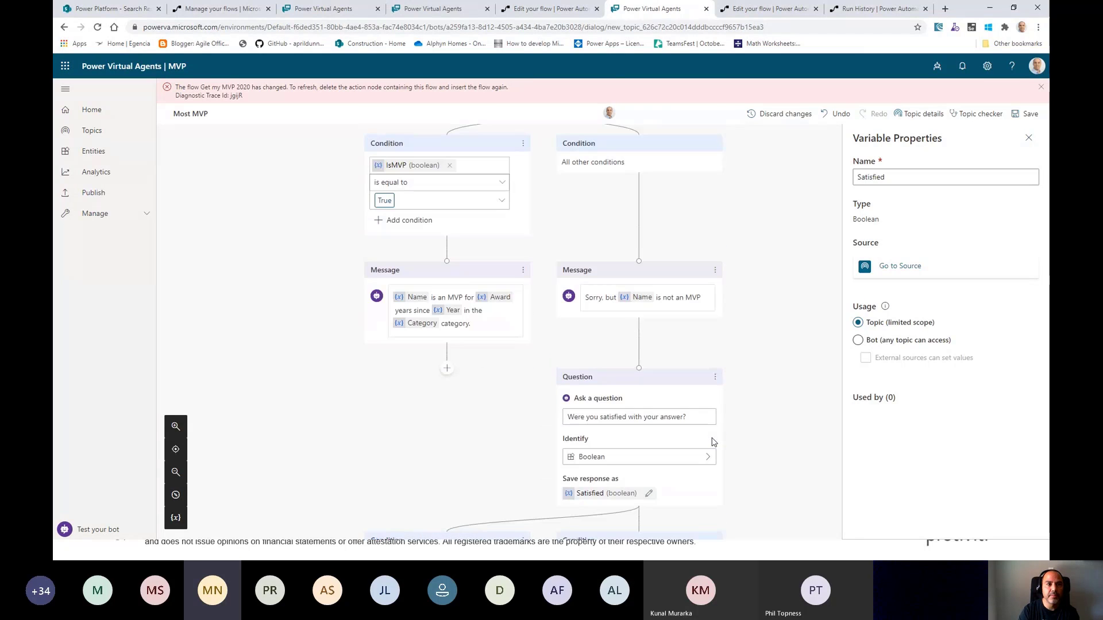
scroll(713, 443, down, 2)
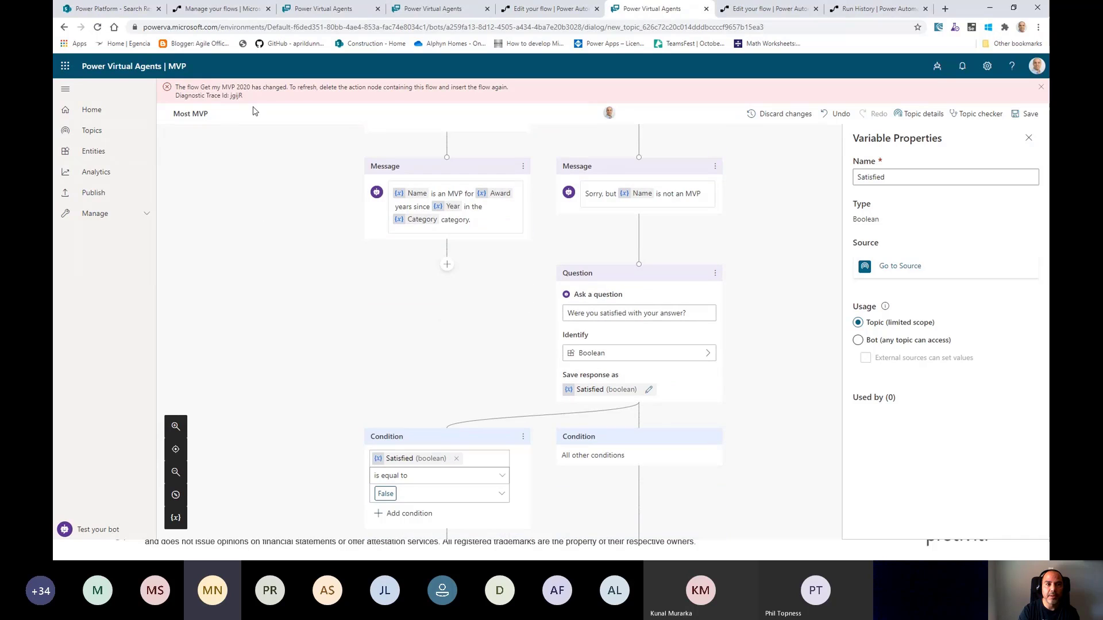
scroll(337, 336, down, 6)
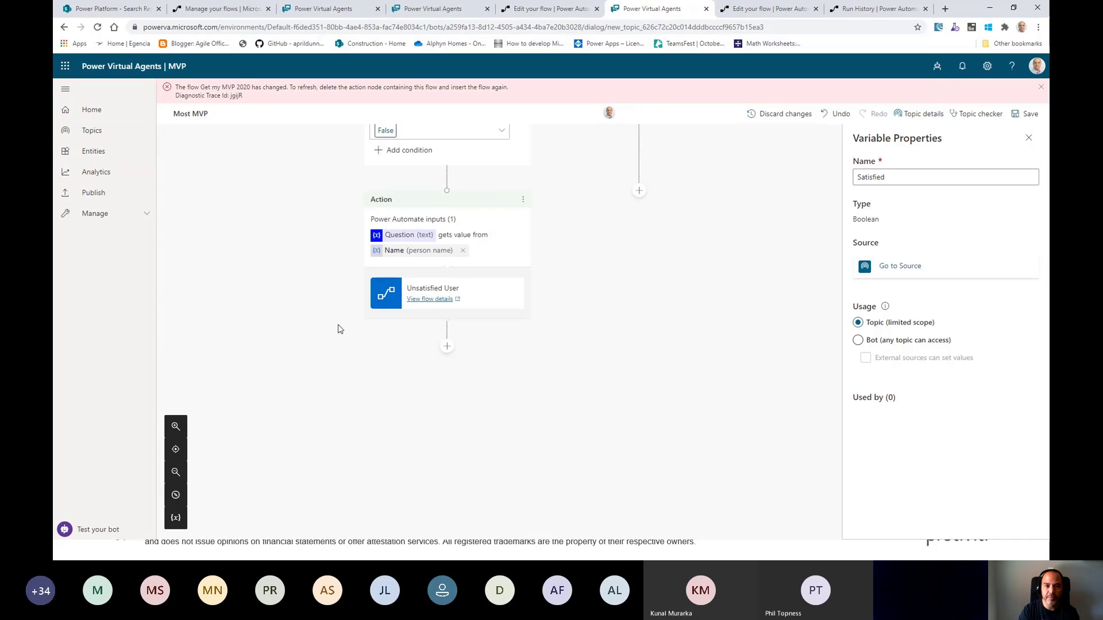
scroll(636, 364, up, 4)
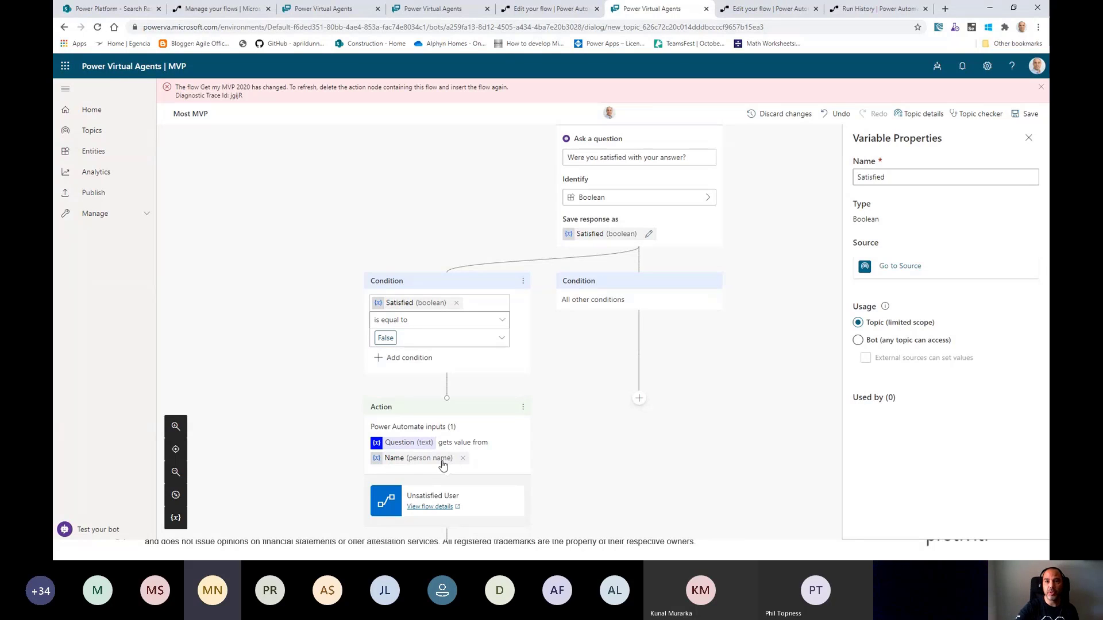
Step: In the Unsatisfied User flow, insert a new action before Send an email (V2) and search the connectors for servicenow
click(879, 10)
click(804, 13)
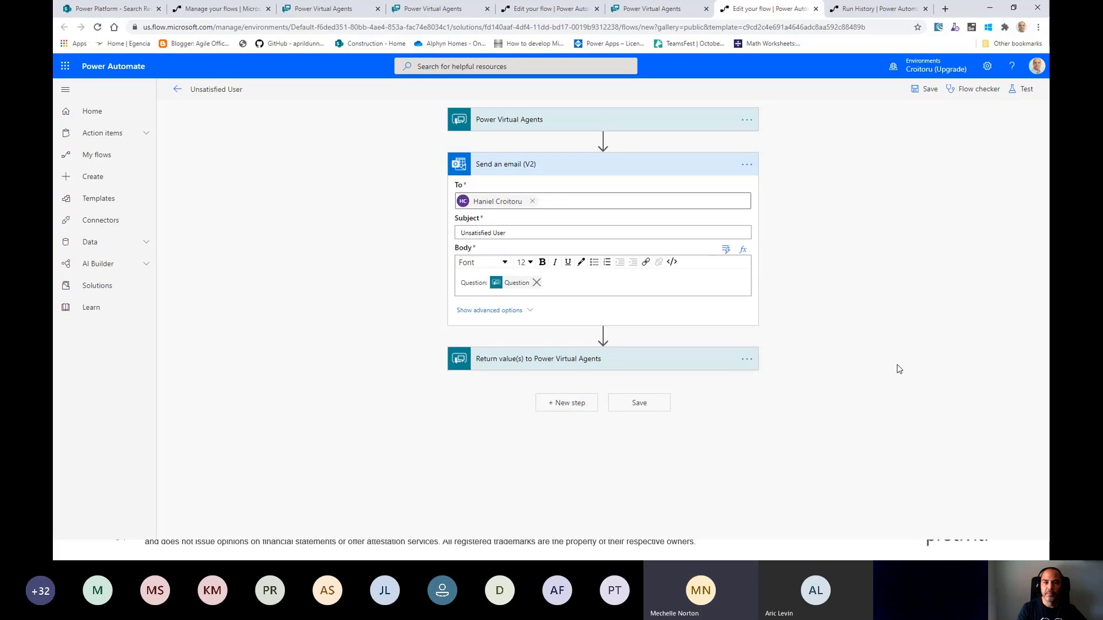
click(604, 143)
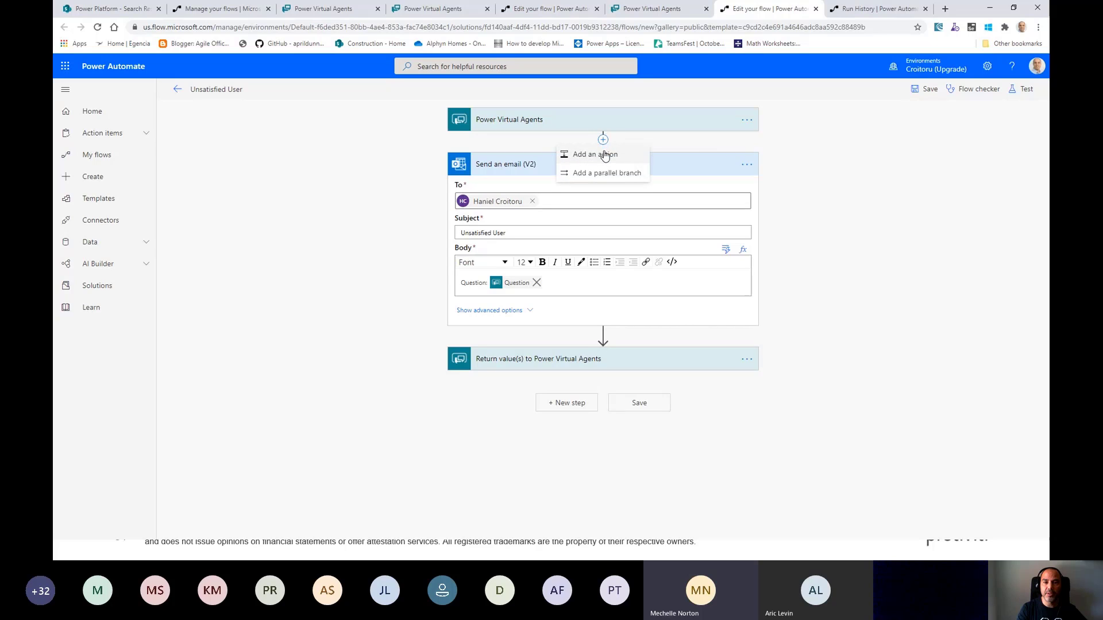
click(829, 164)
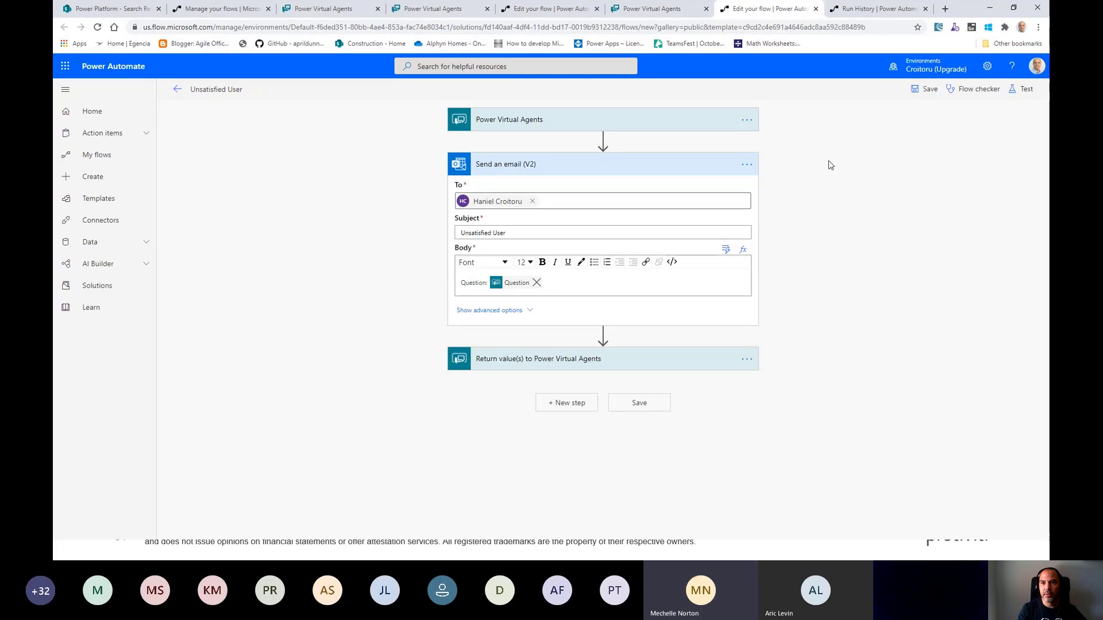
click(603, 140)
click(597, 151)
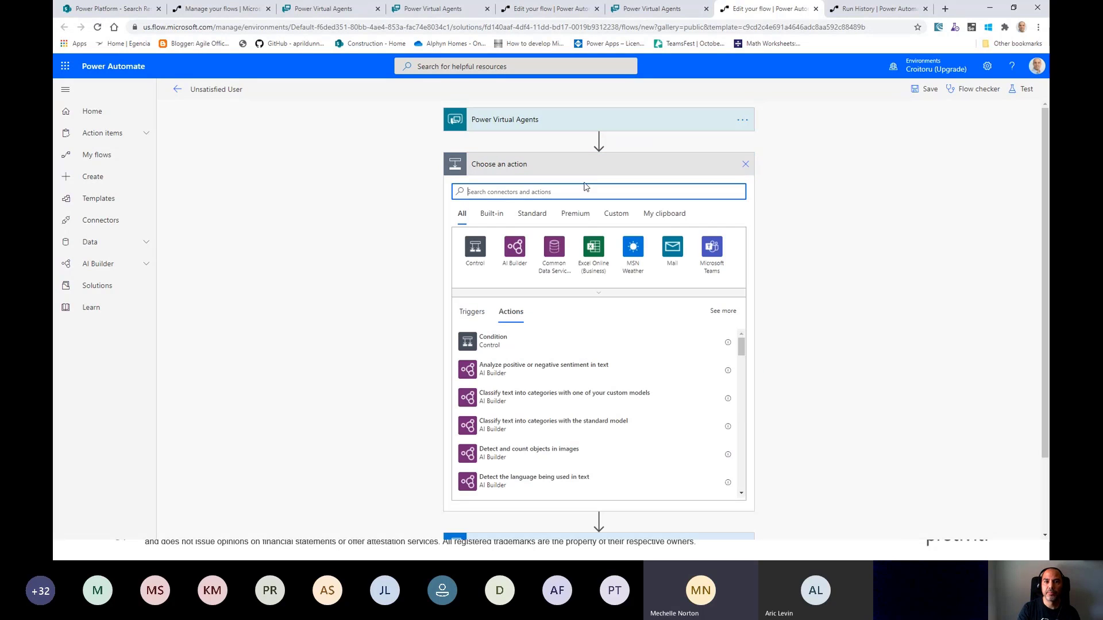
text(service)
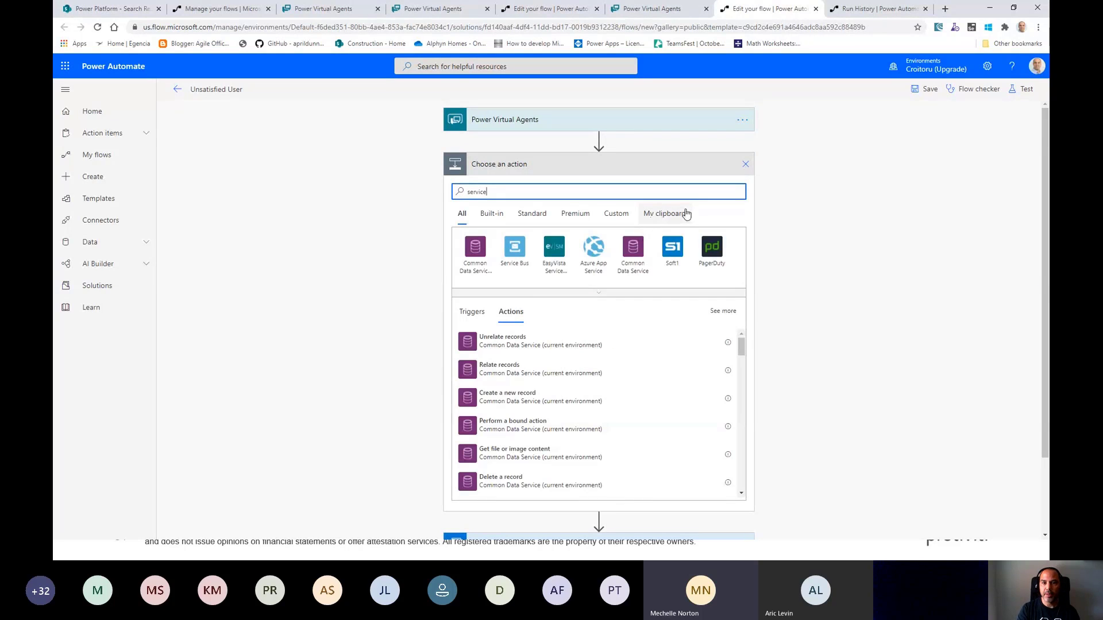
text(now)
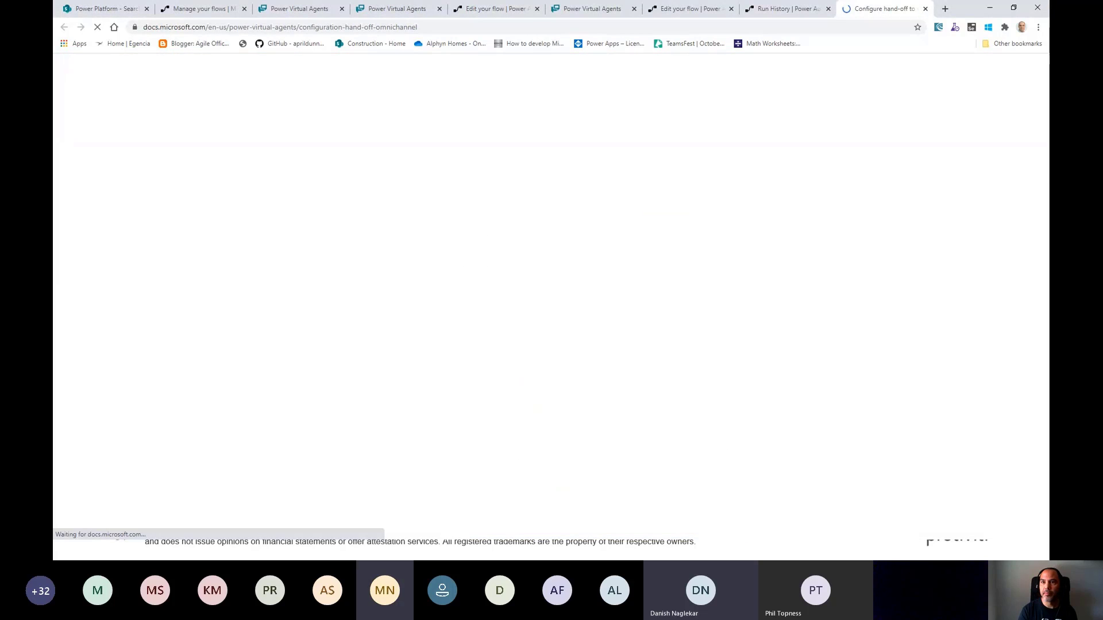
Step: Skim the Microsoft Docs article on configuring hand-off to Omnichannel for Customer Service, and return to the Unsatisfied User flow
scroll(902, 439, down, 2)
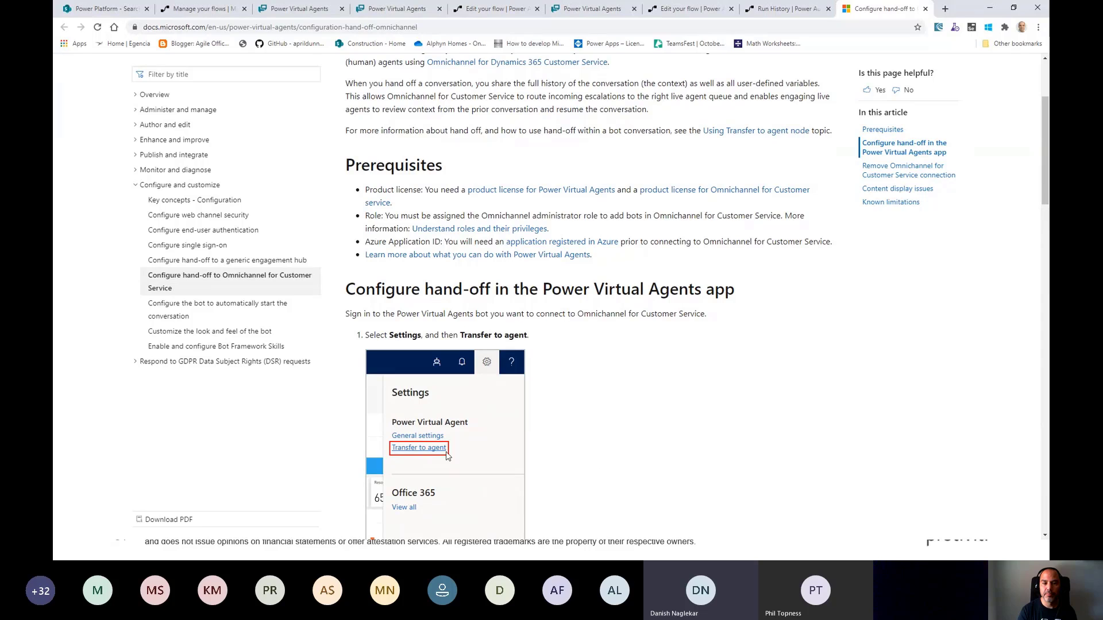
scroll(517, 440, down, 2)
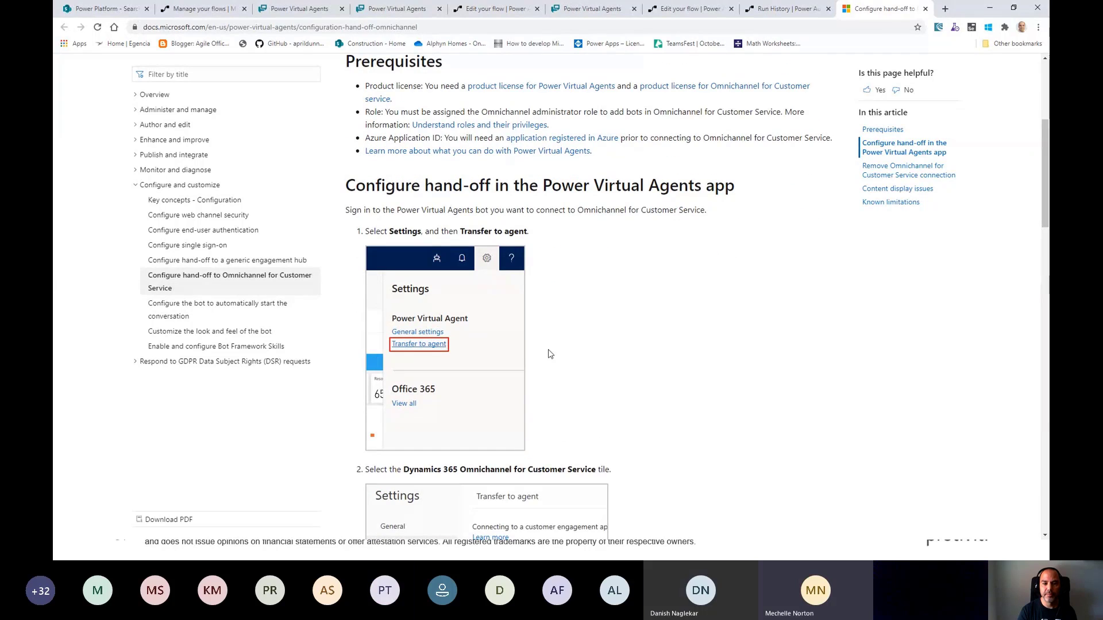
scroll(546, 354, up, 5)
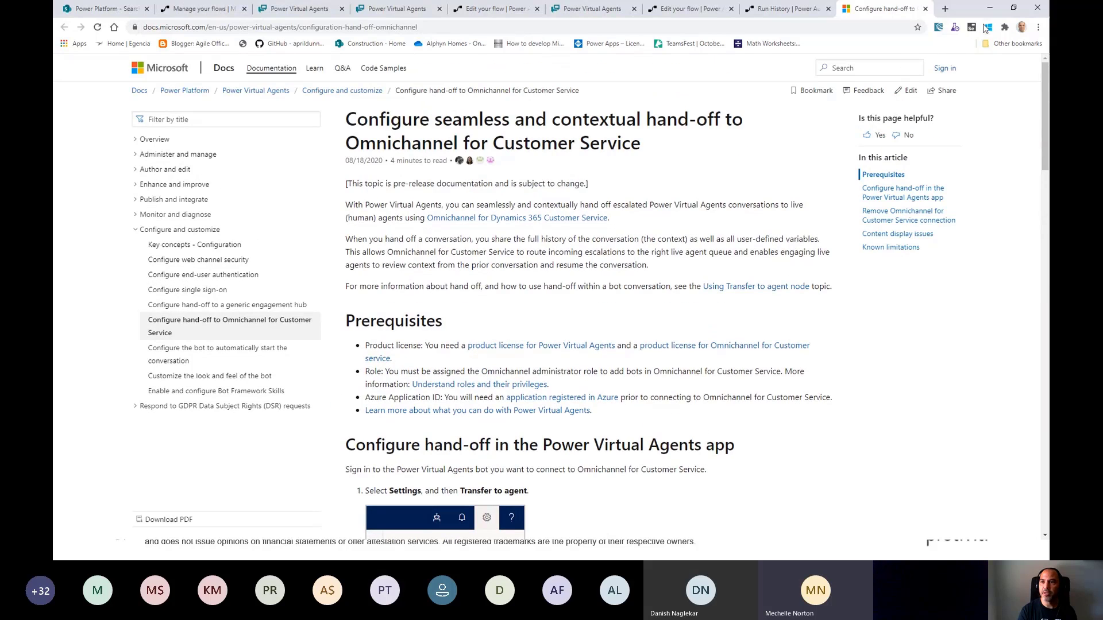
click(795, 12)
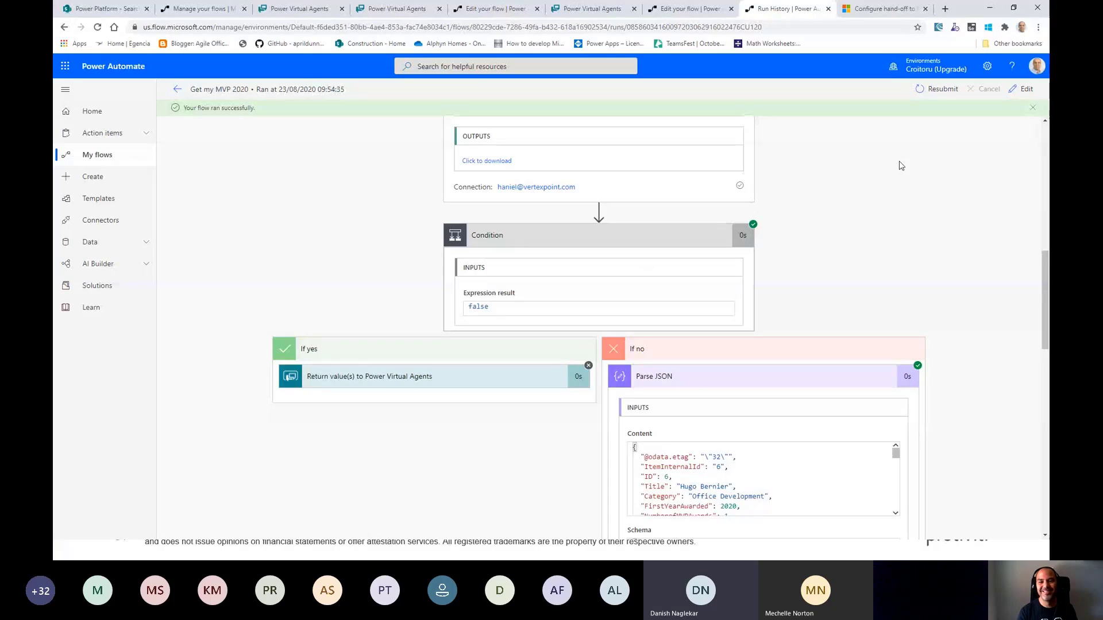
click(679, 10)
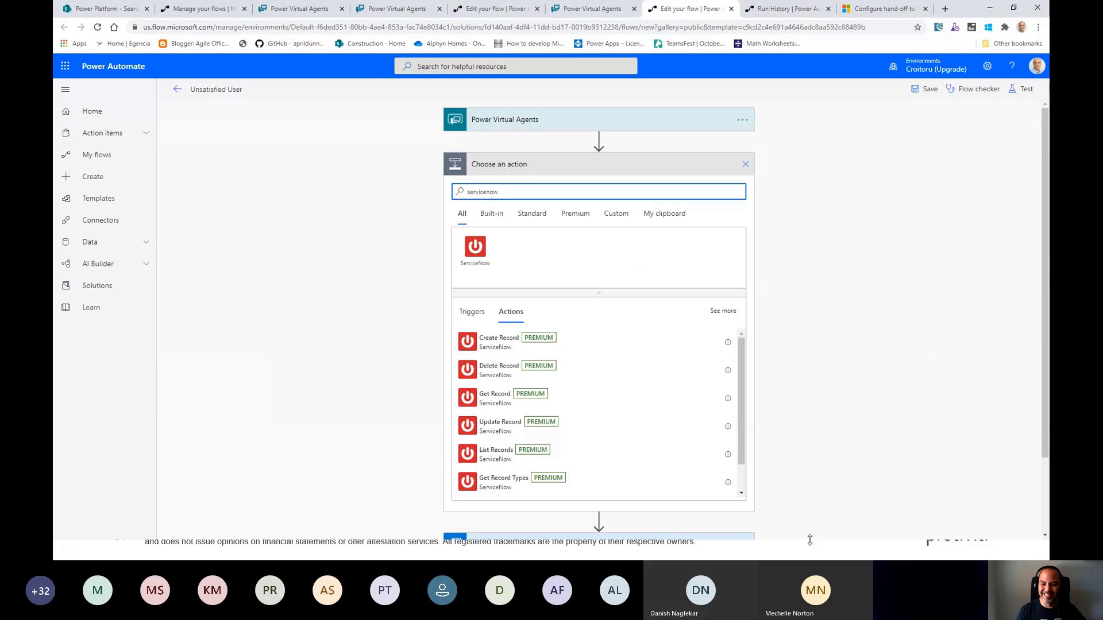
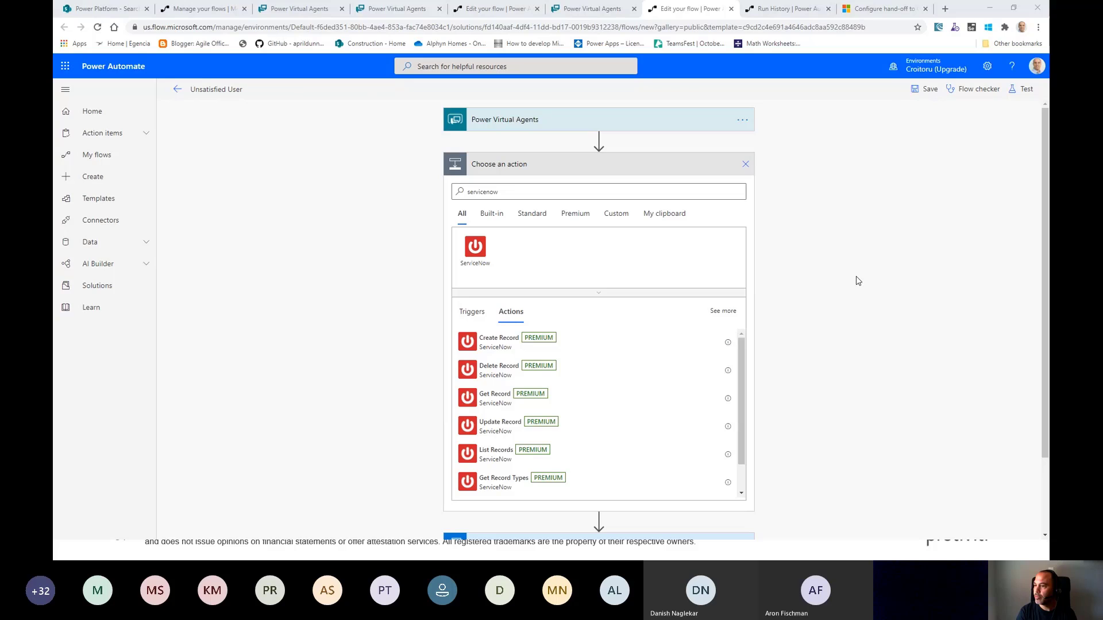
Step: Switch to Process Designer and inspect the Get Details of Element on Web Page action in the Convert Currency process
key(alt+Tab)
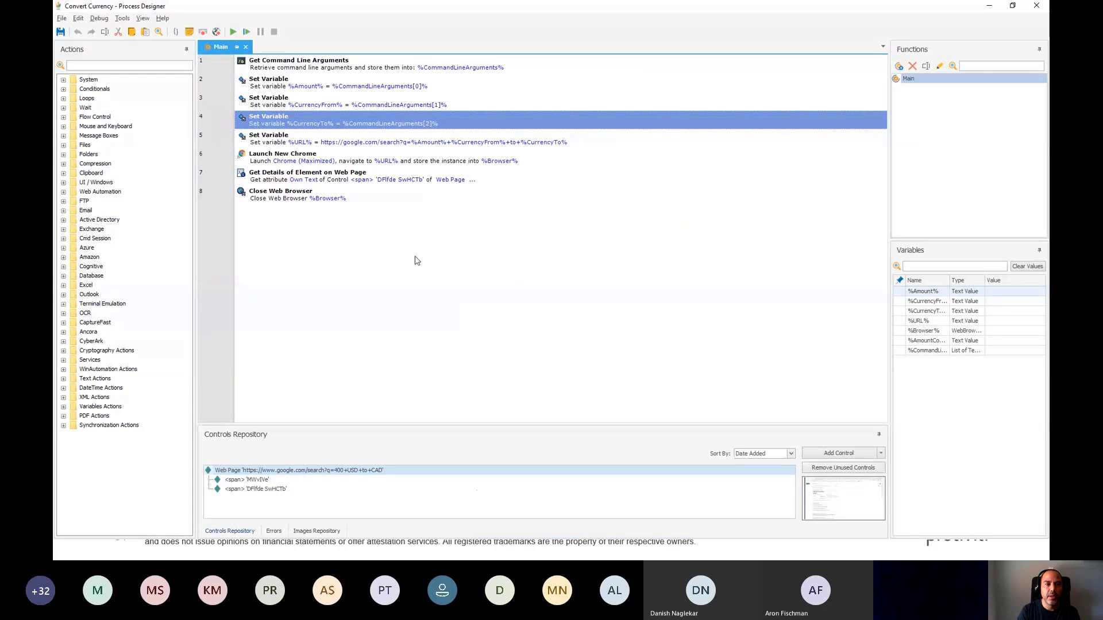
click(417, 261)
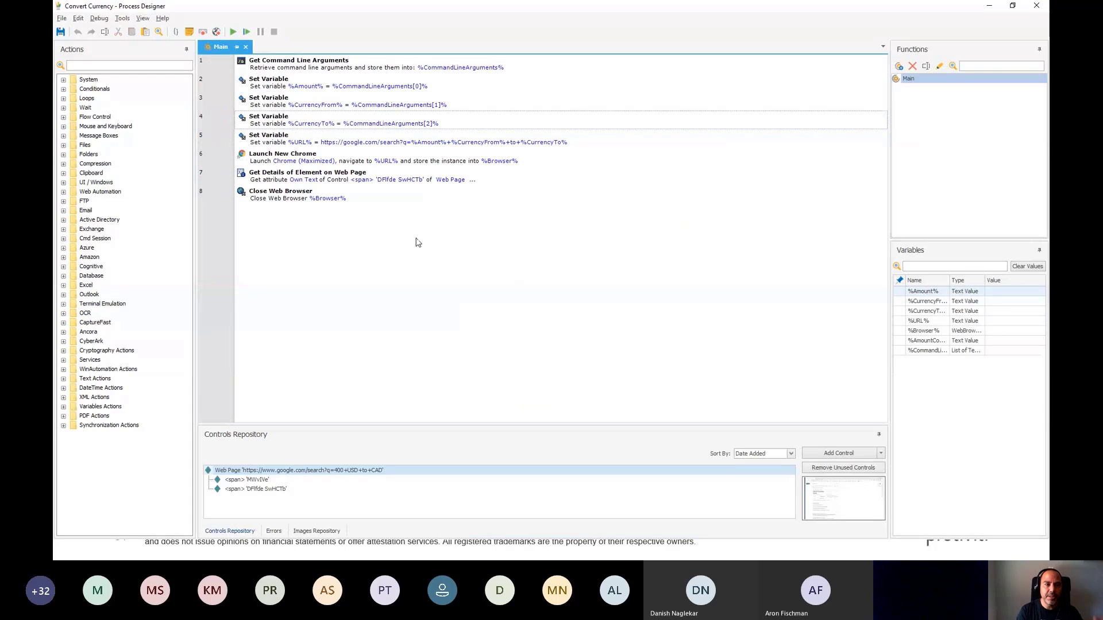
double_click(267, 175)
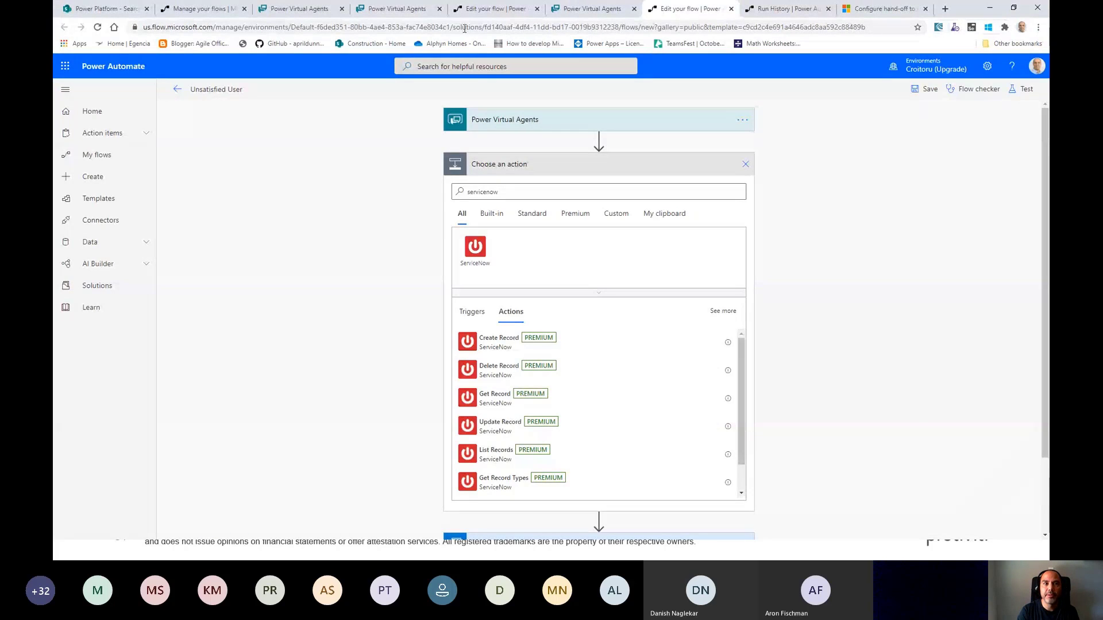
Step: Back in the browser, open google.com in a new tab, fill in the query 2000 cad to gbp, and close the tab
click(945, 8)
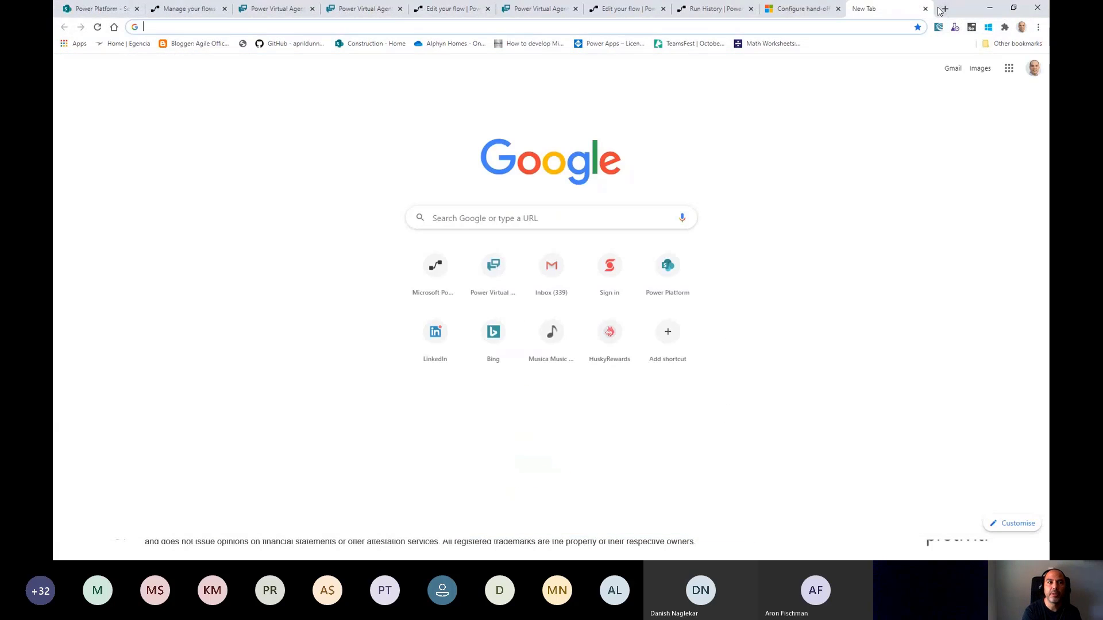
text(google.com)
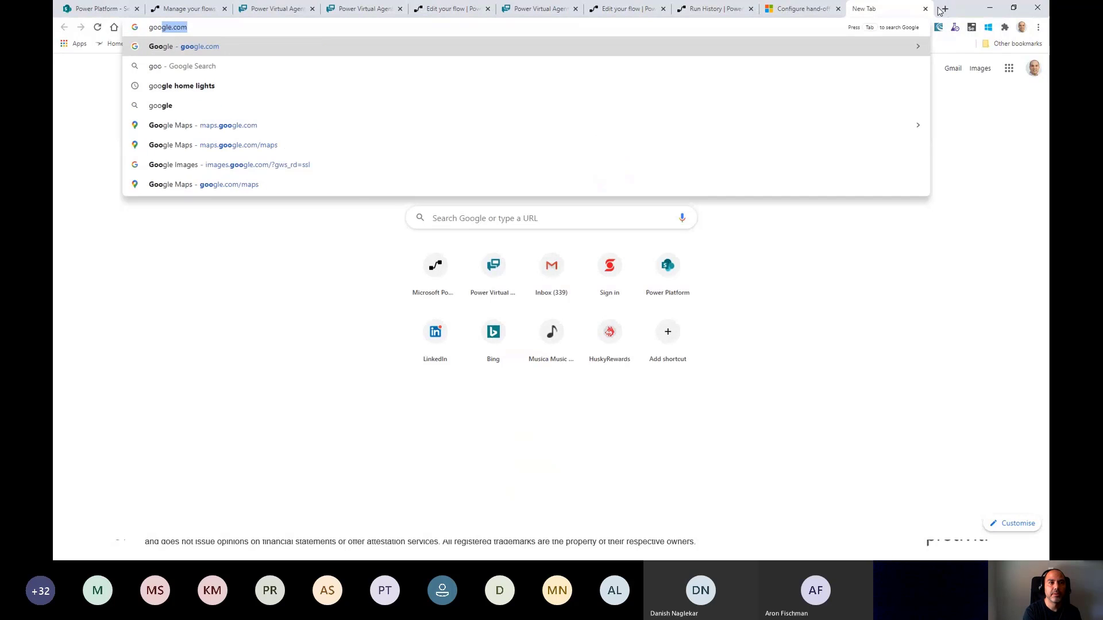
key(Return)
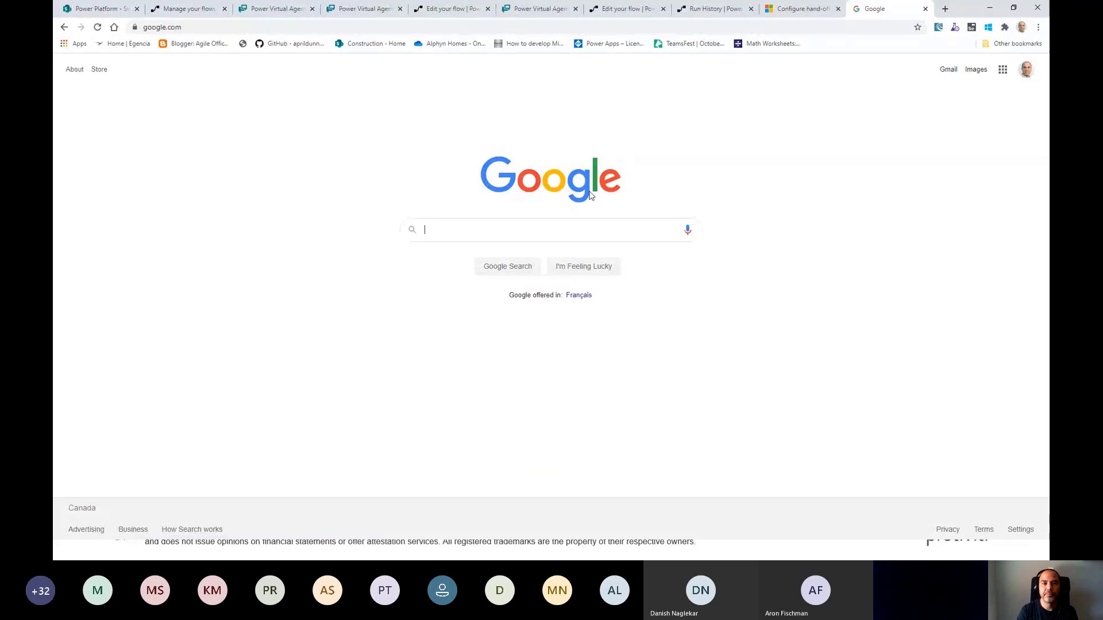
text(2000)
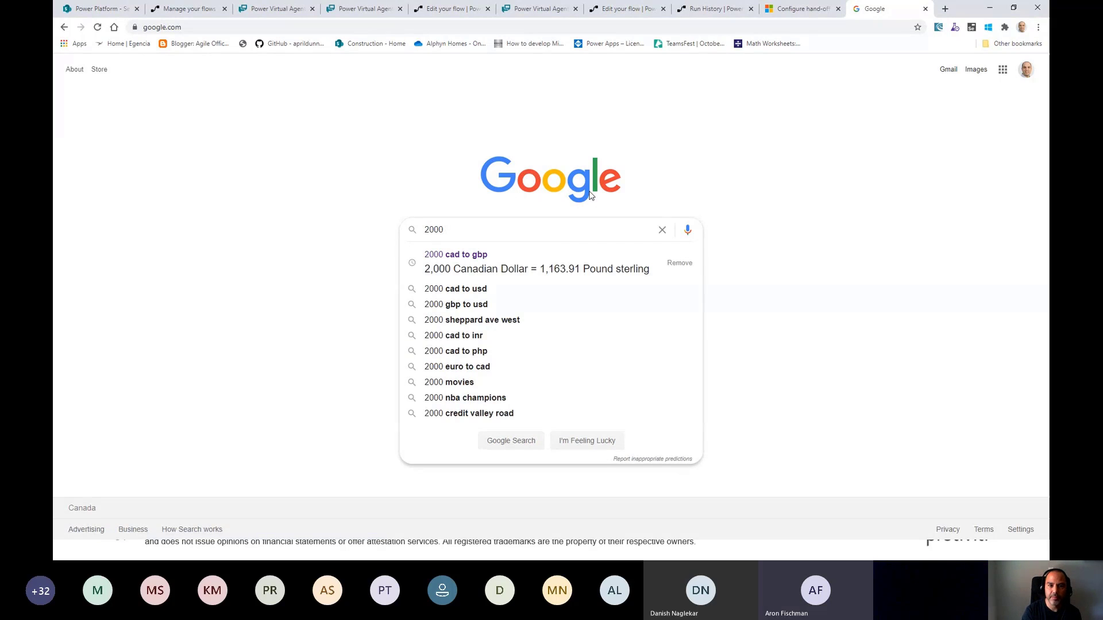
key(Down)
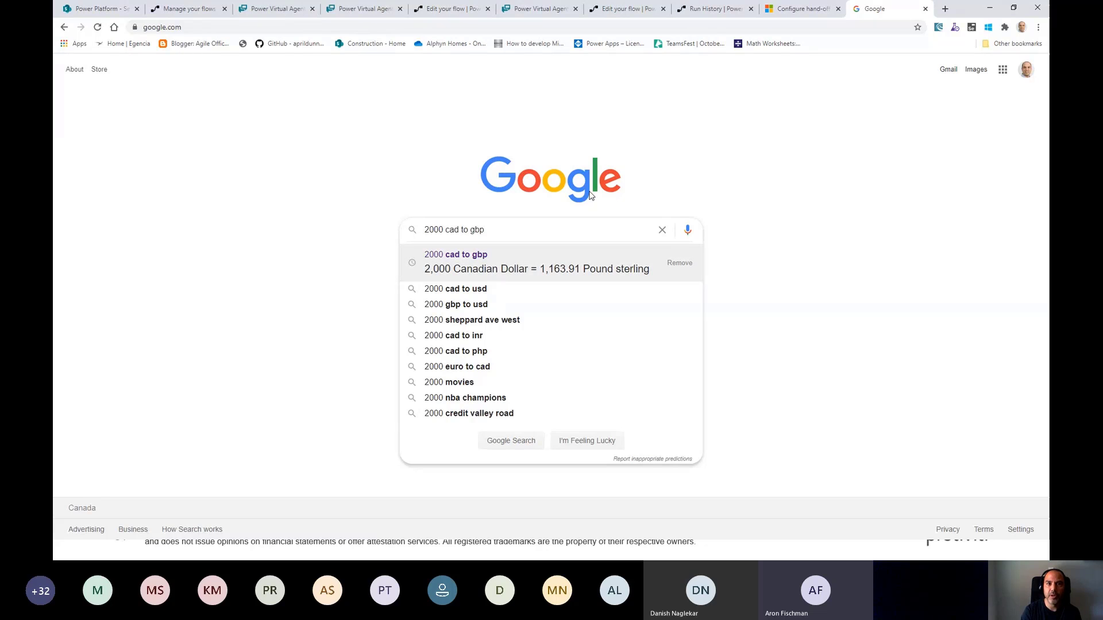
click(591, 195)
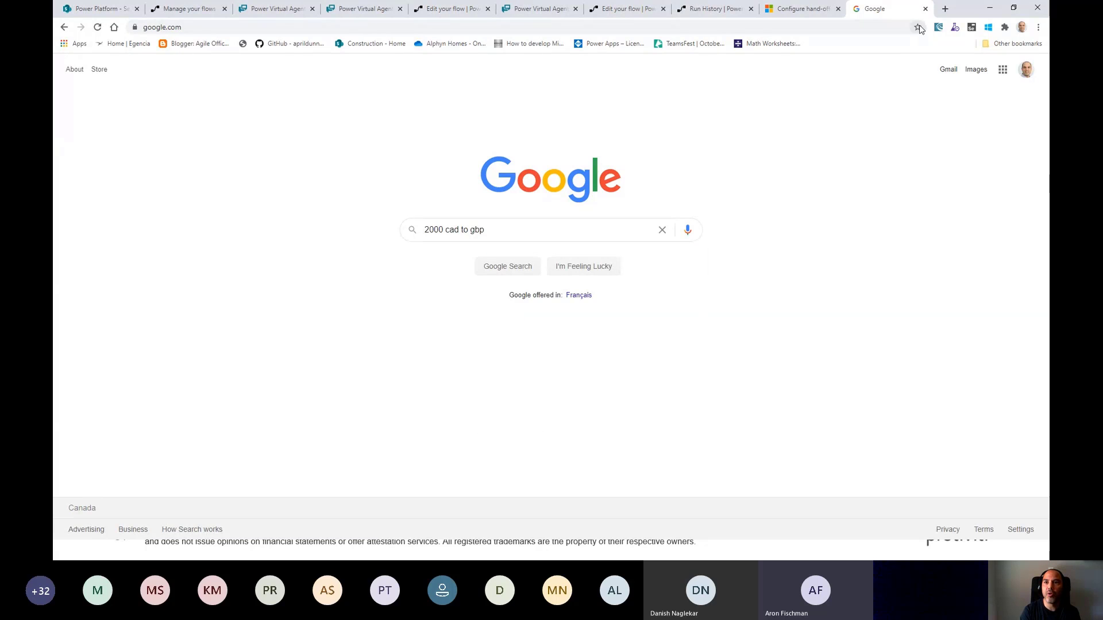
click(925, 8)
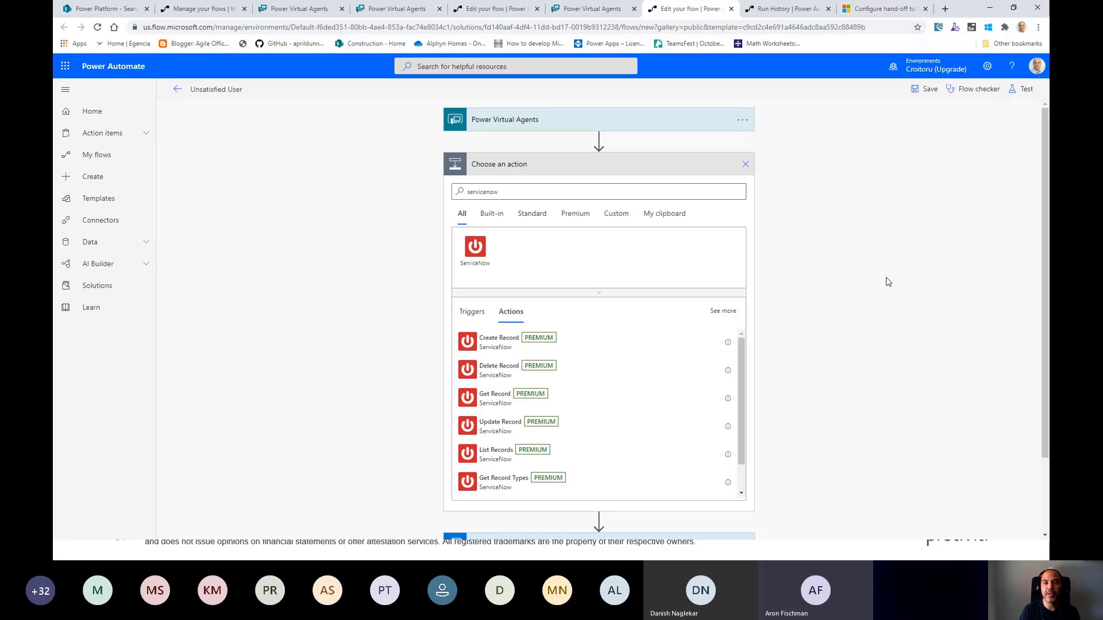
Step: Return to the Most MVP topic and leave it for the bot's Topics list, discarding the unsaved changes
click(594, 12)
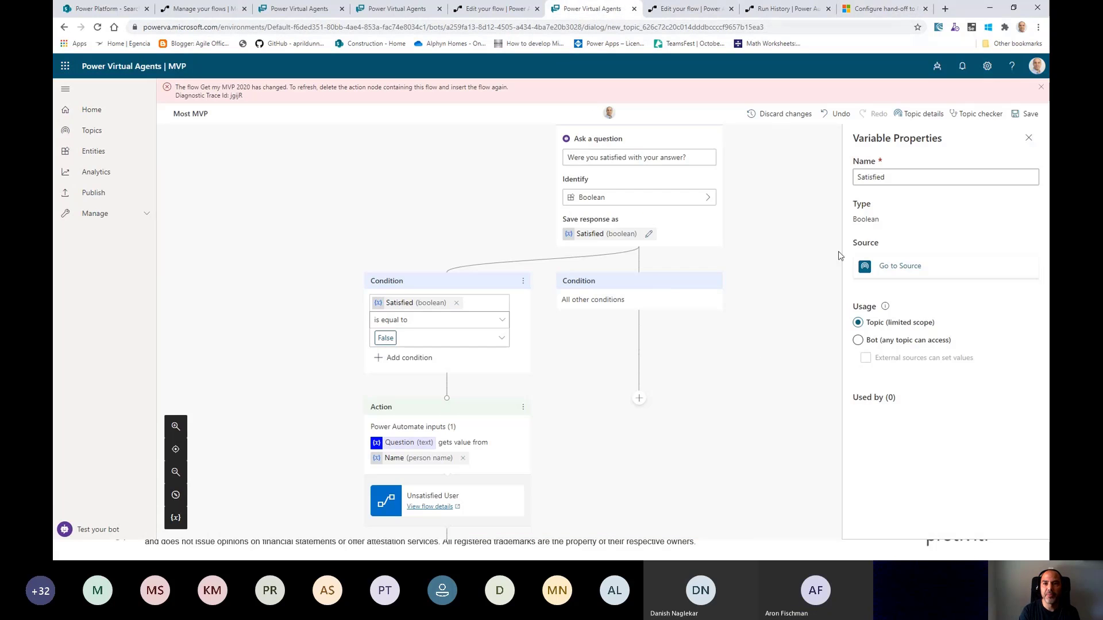
scroll(801, 223, up, 9)
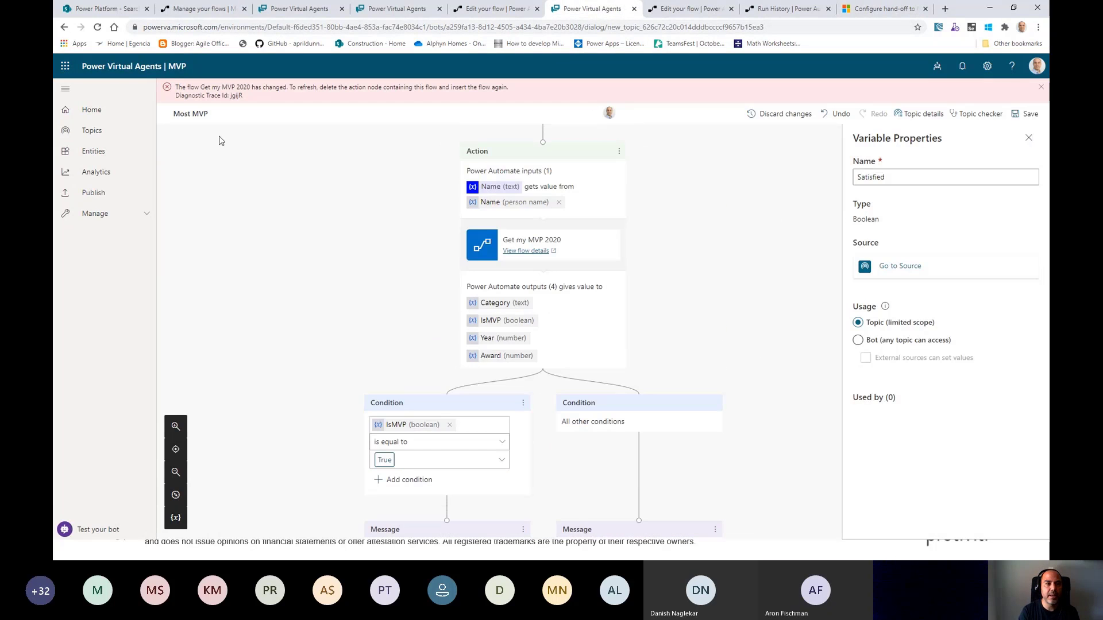
click(90, 132)
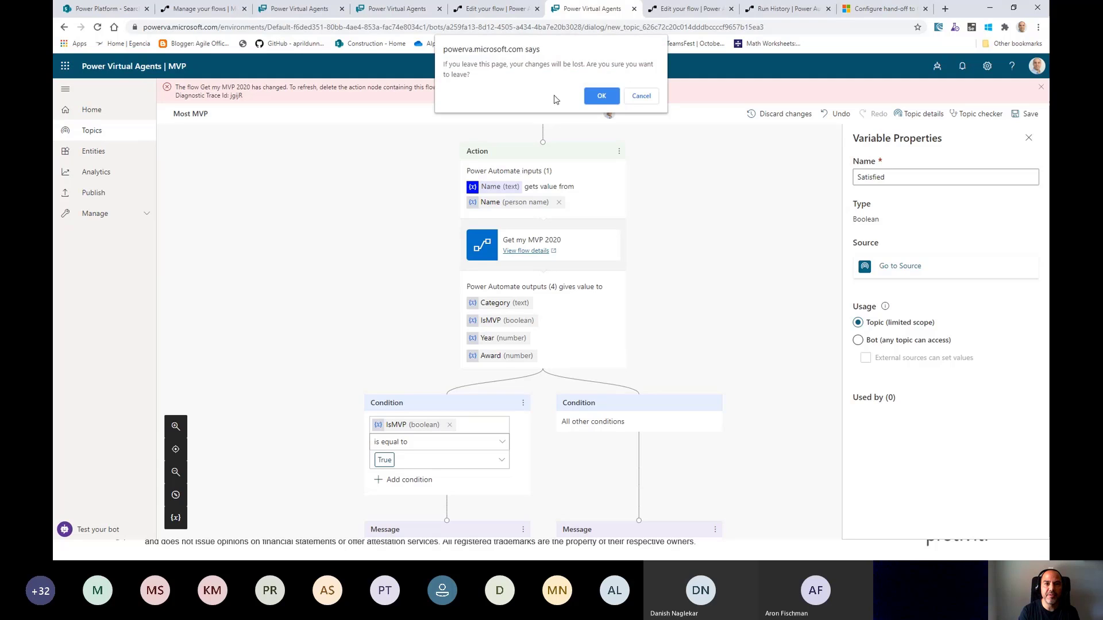
click(600, 97)
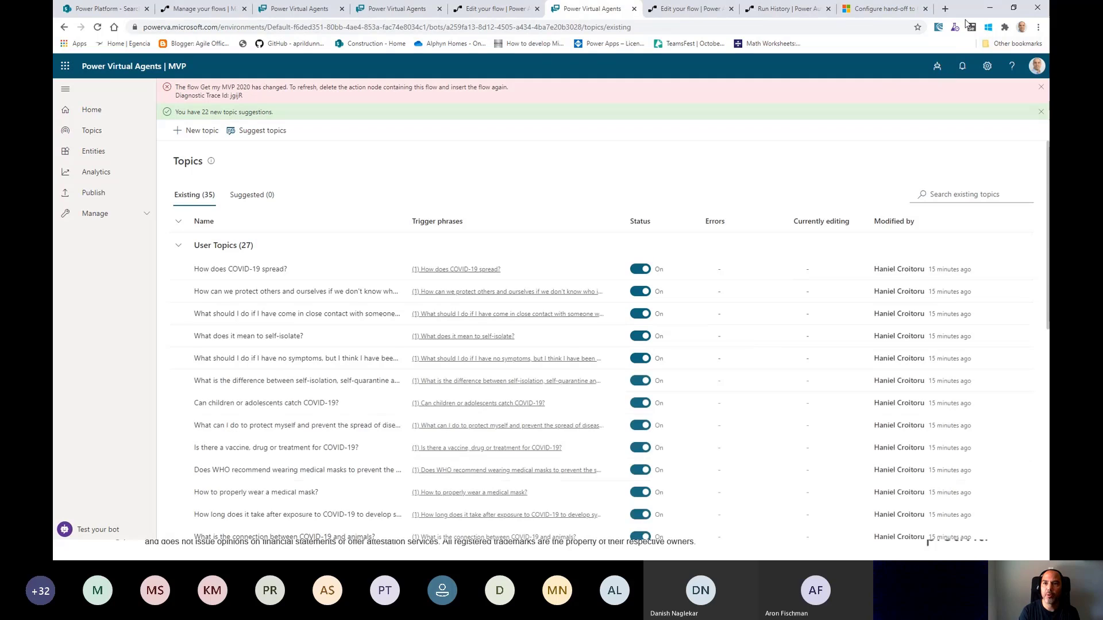
click(90, 131)
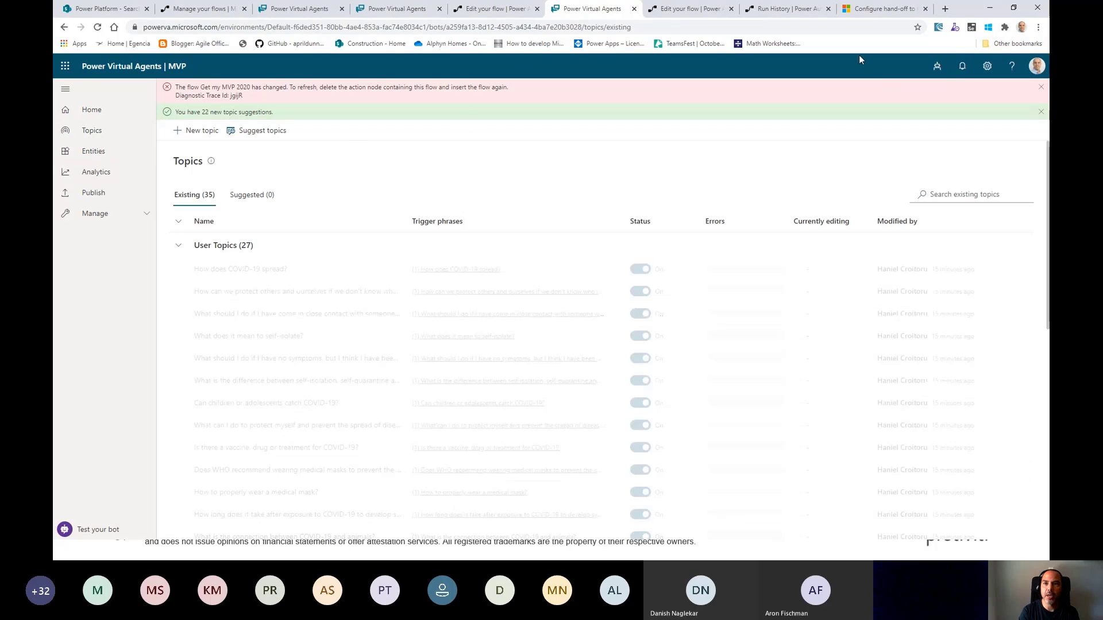
Step: Open mvp.microsoft.com in a new tab, skim the What it takes to be an MVP page, and return to the site's home page
click(945, 9)
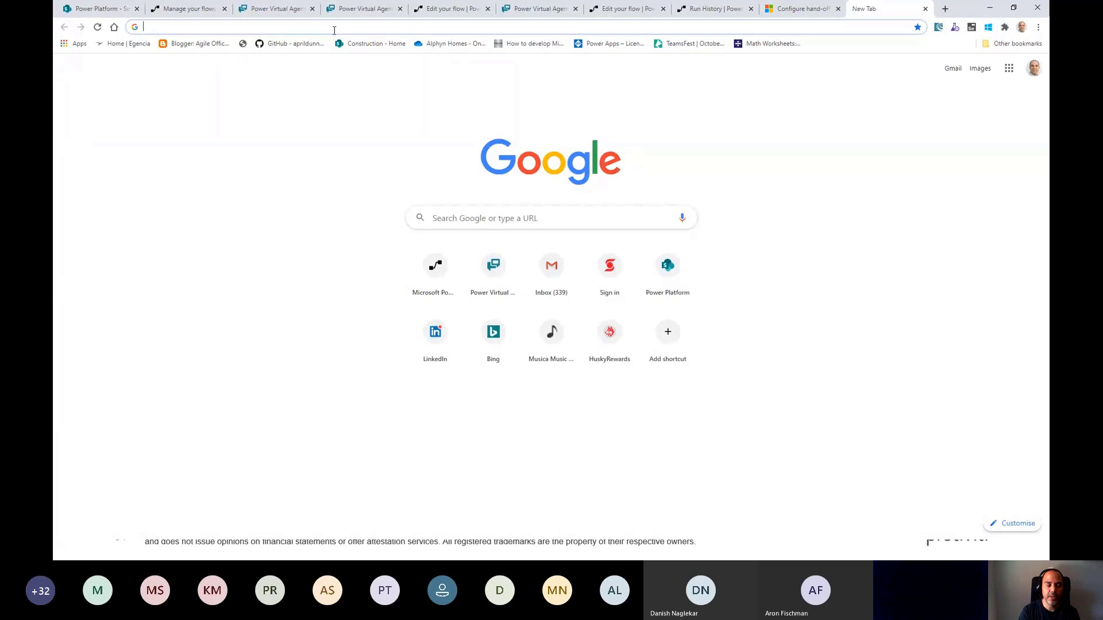
text(mvp.m)
key(Return)
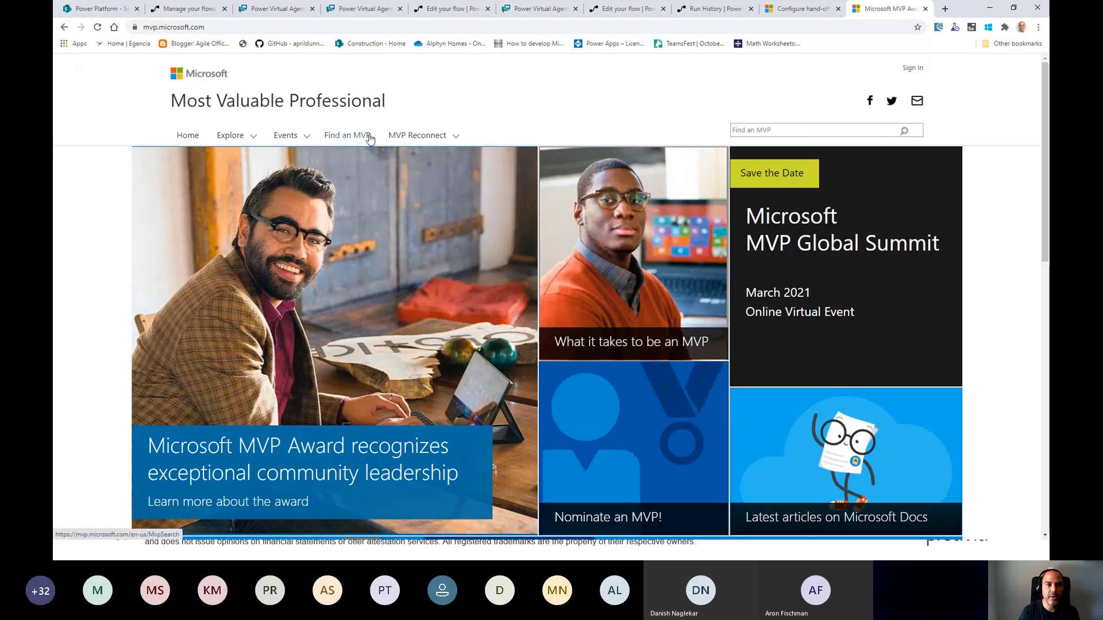
click(256, 136)
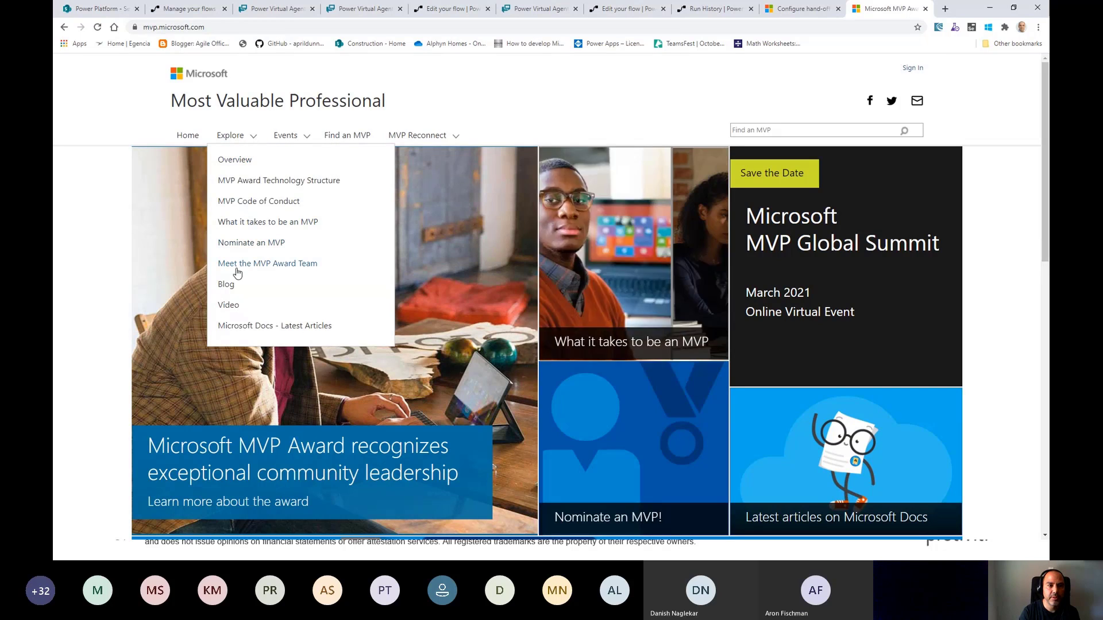
click(283, 223)
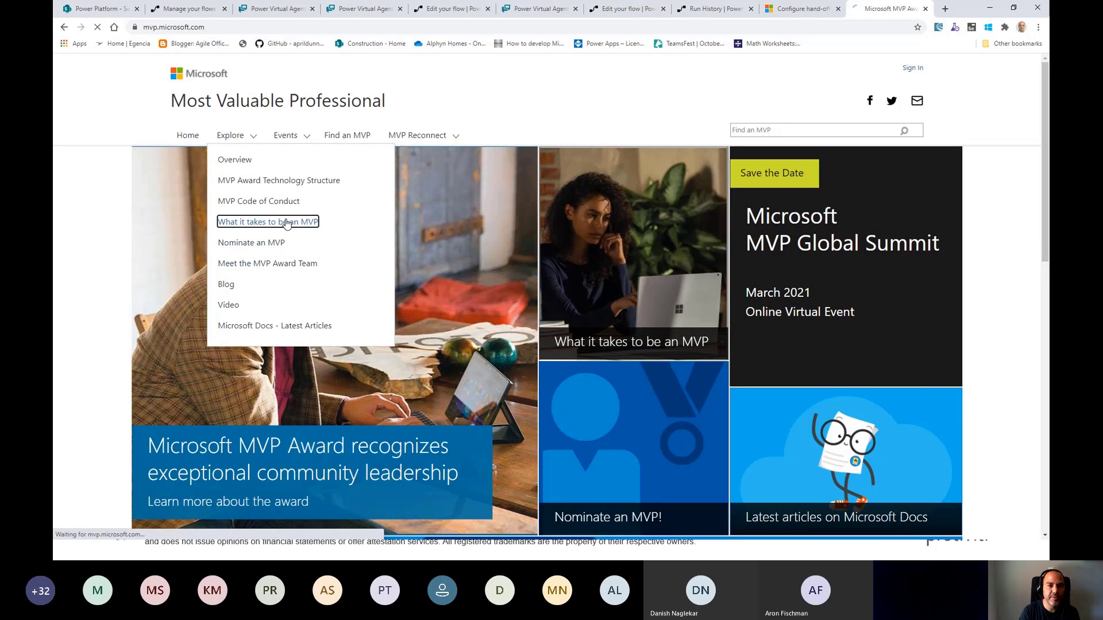
scroll(407, 263, down, 3)
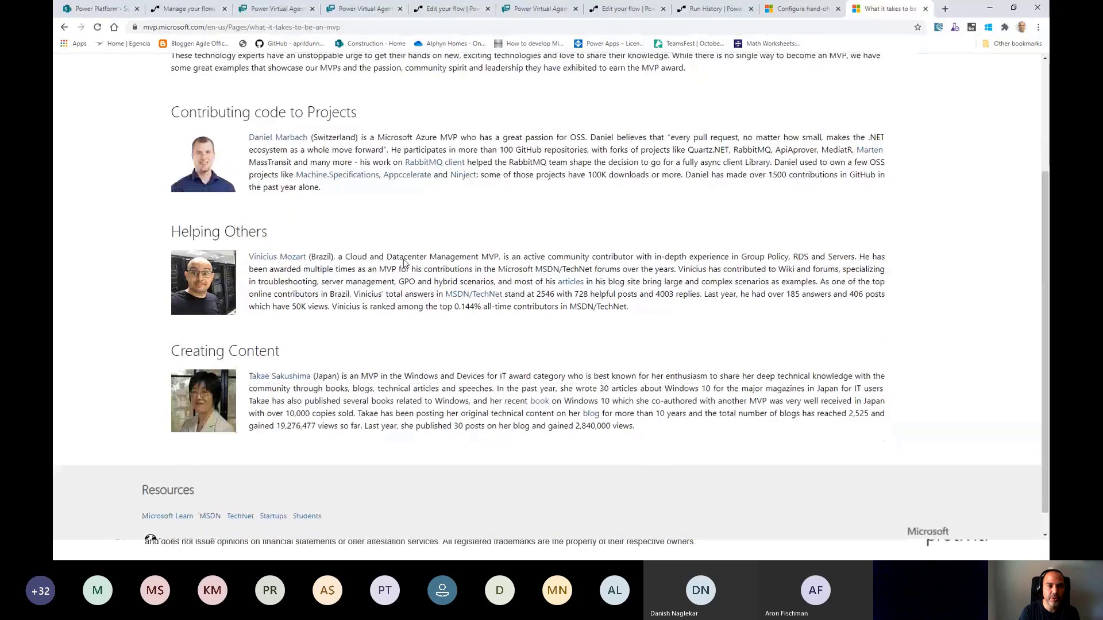
scroll(322, 172, up, 3)
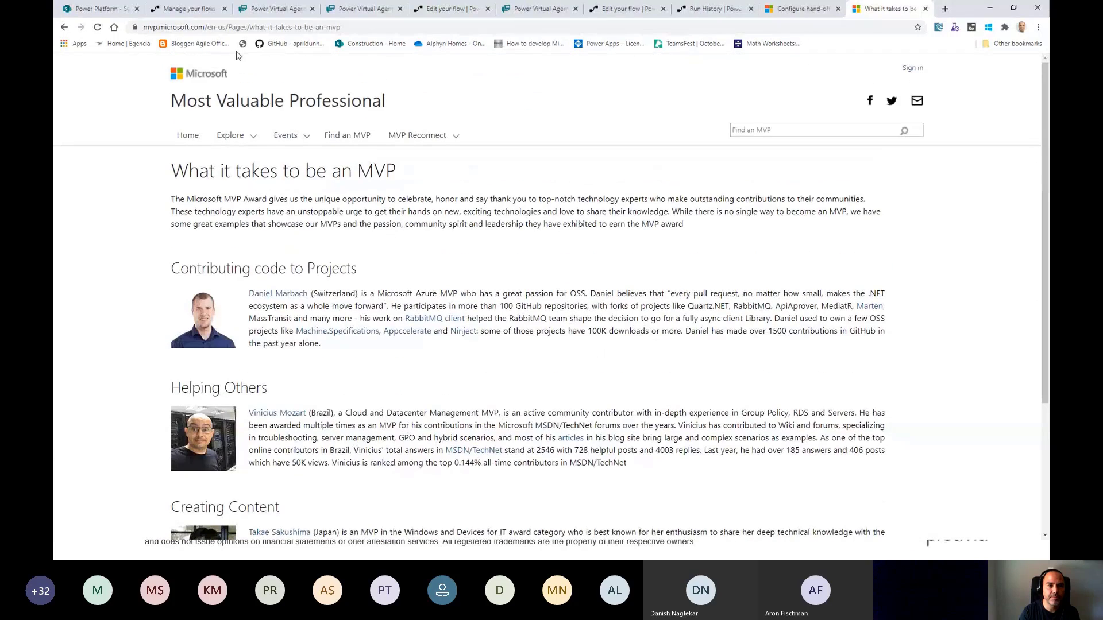
click(65, 27)
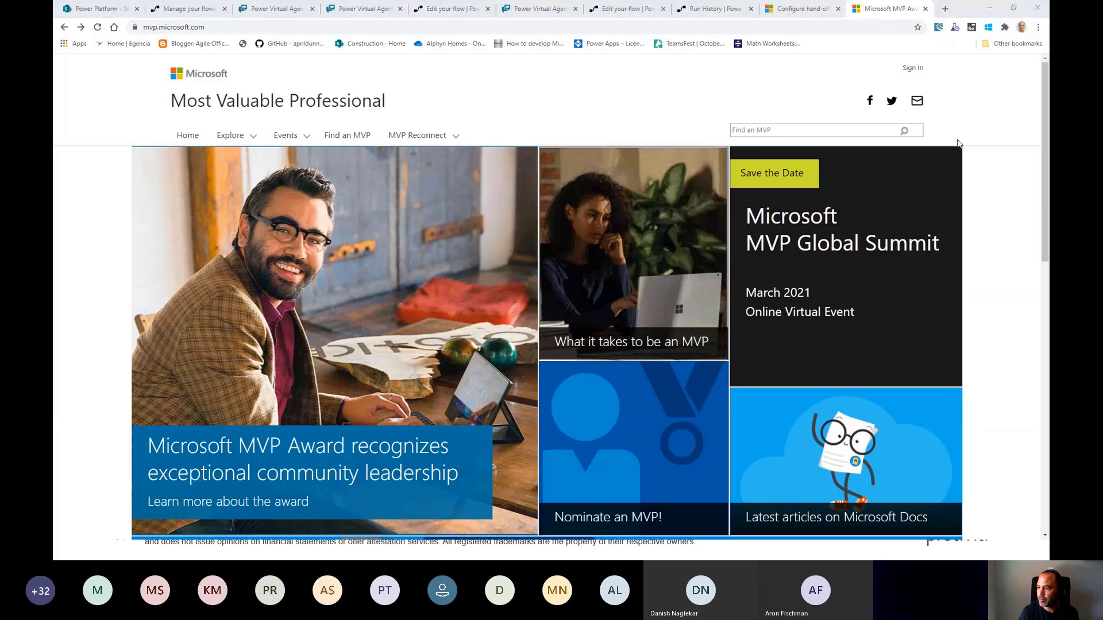
Step: Open the WHO Q&A on coronaviruses (COVID-19) page in a new browser tab
click(945, 9)
text(https://www.who.int/news-room/q-a-detail/q-a-coronaviruses)
key(Return)
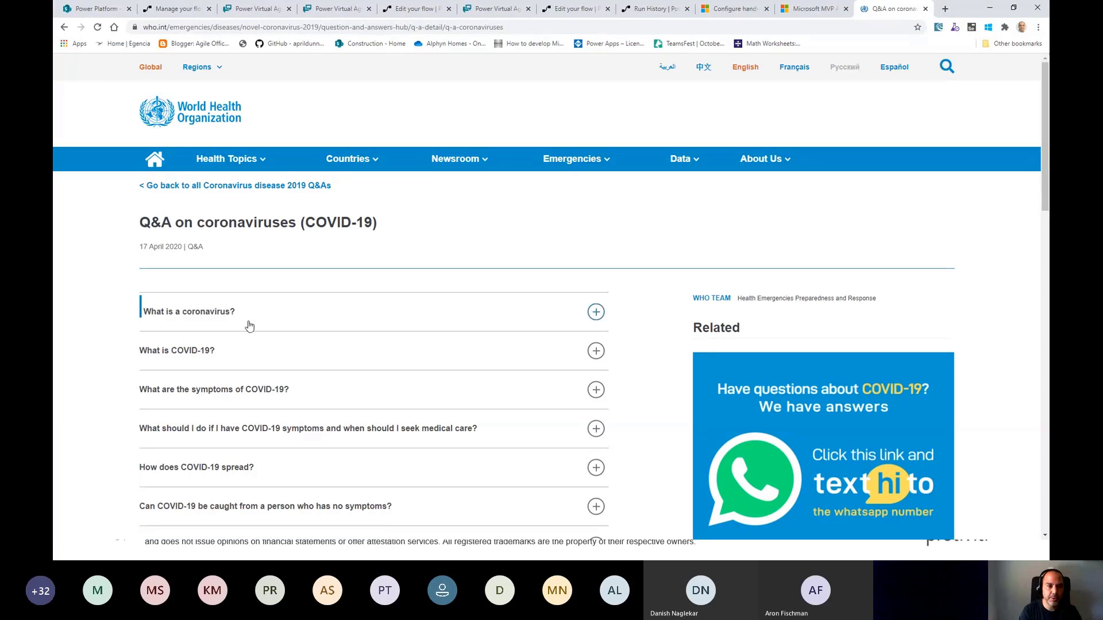
Step: Skim the WHO coronavirus question list and expand the answer about the connection between COVID-19 and animals
scroll(270, 428, down, 5)
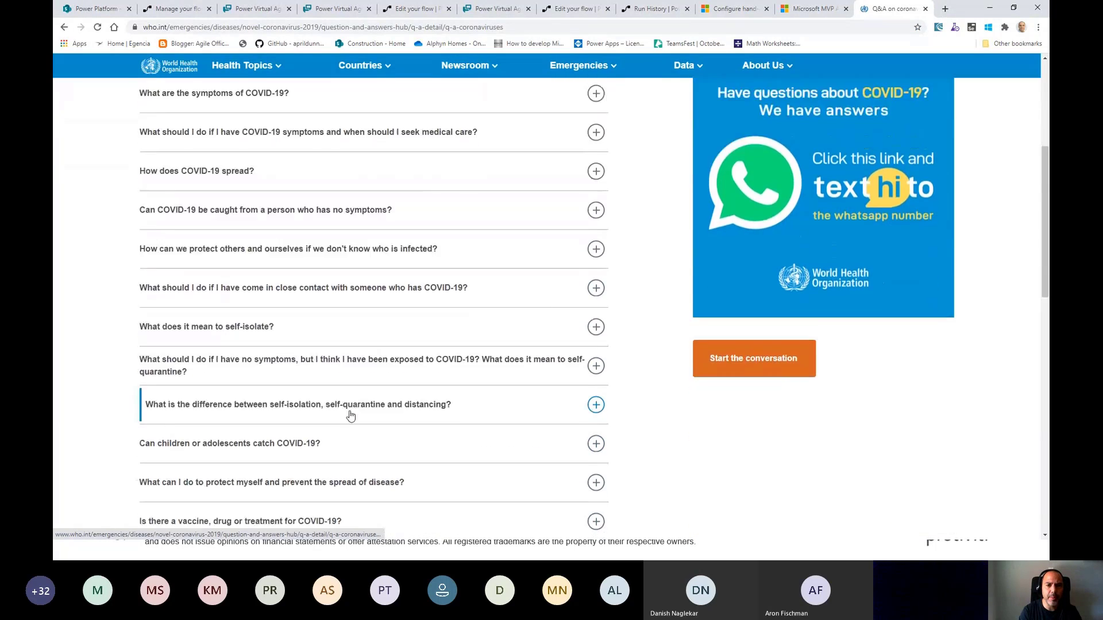
scroll(350, 416, down, 7)
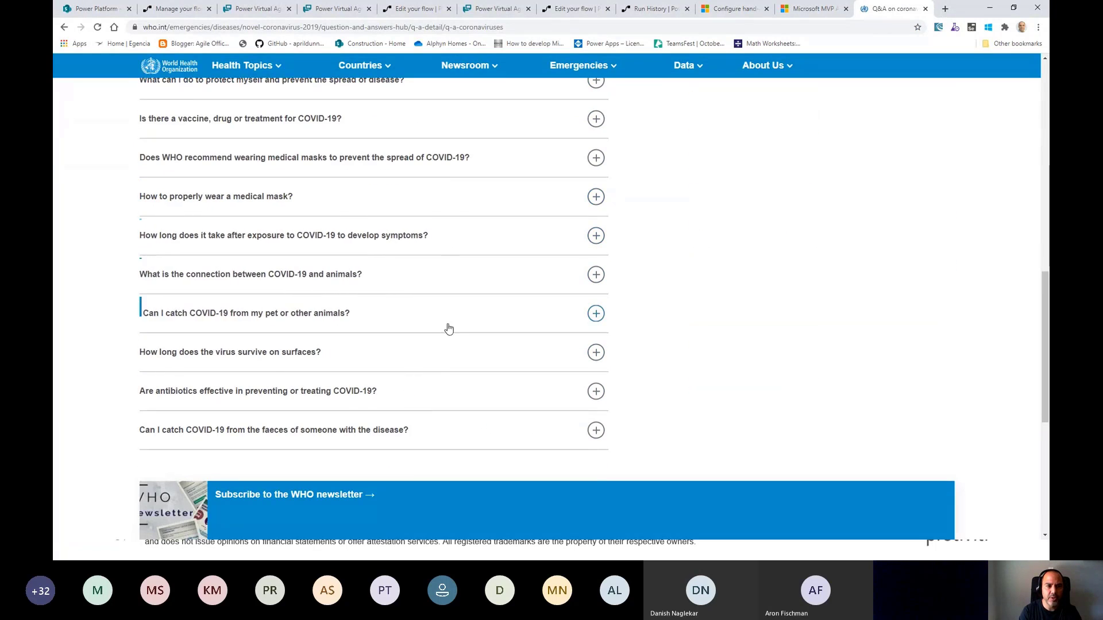
click(595, 276)
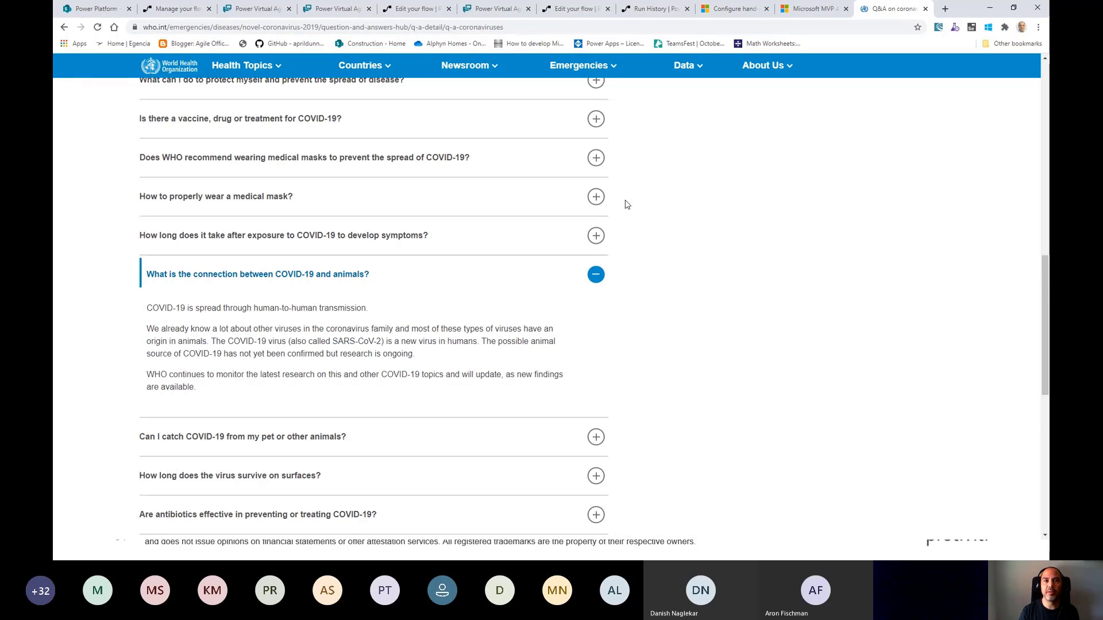
Step: Switch back to the Power Virtual Agents bot and create a new bot named NYCPP Demo with English (US) as its language
click(498, 9)
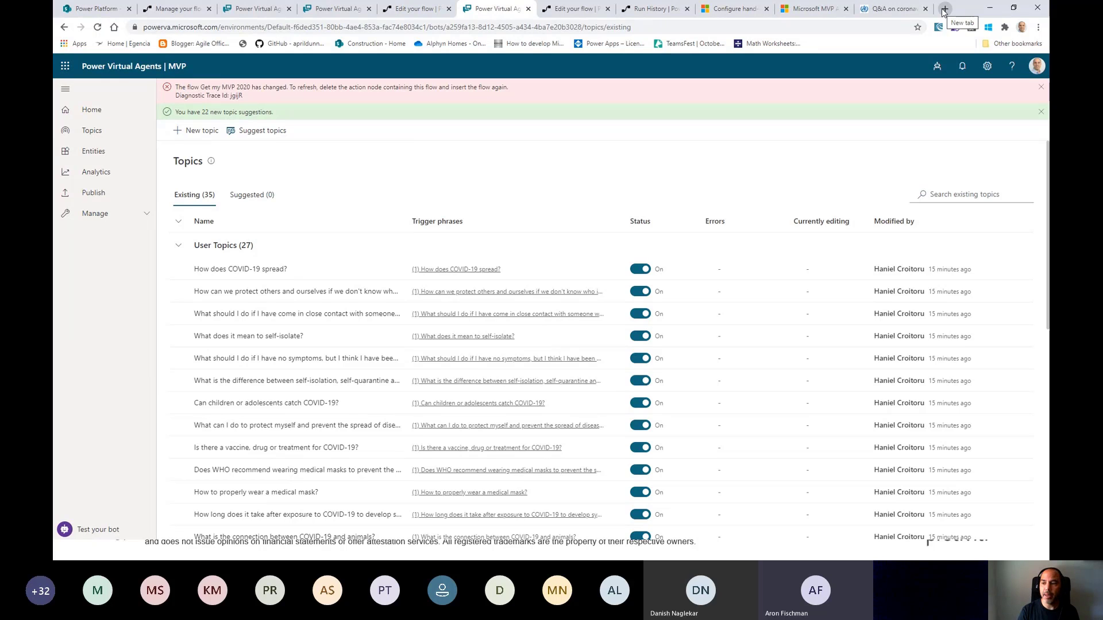
click(938, 66)
click(931, 123)
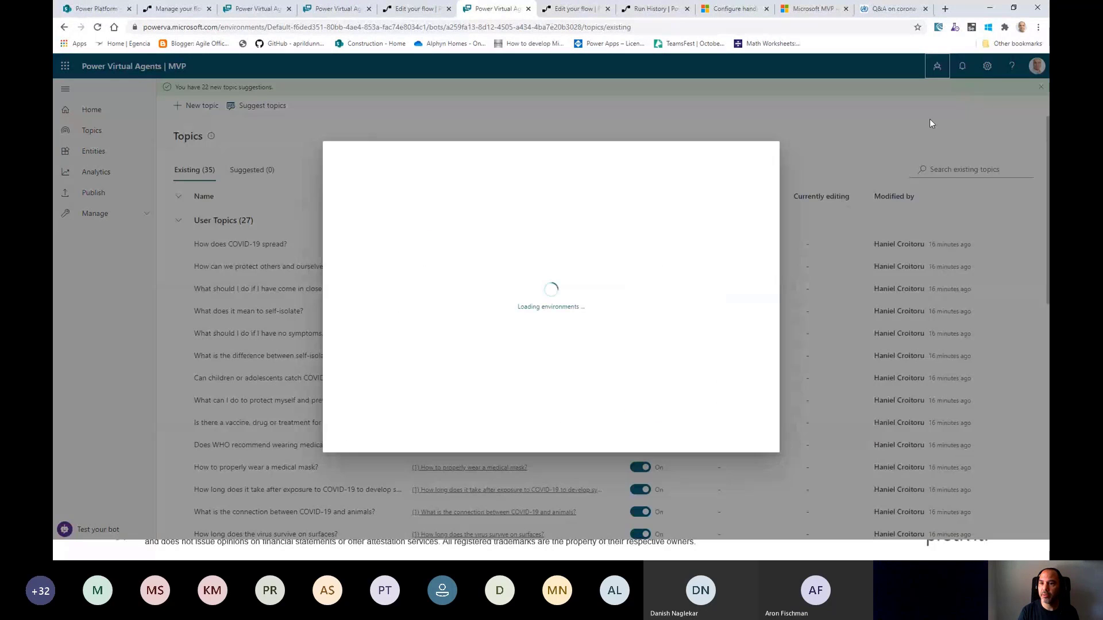
mouse_move(605, 234)
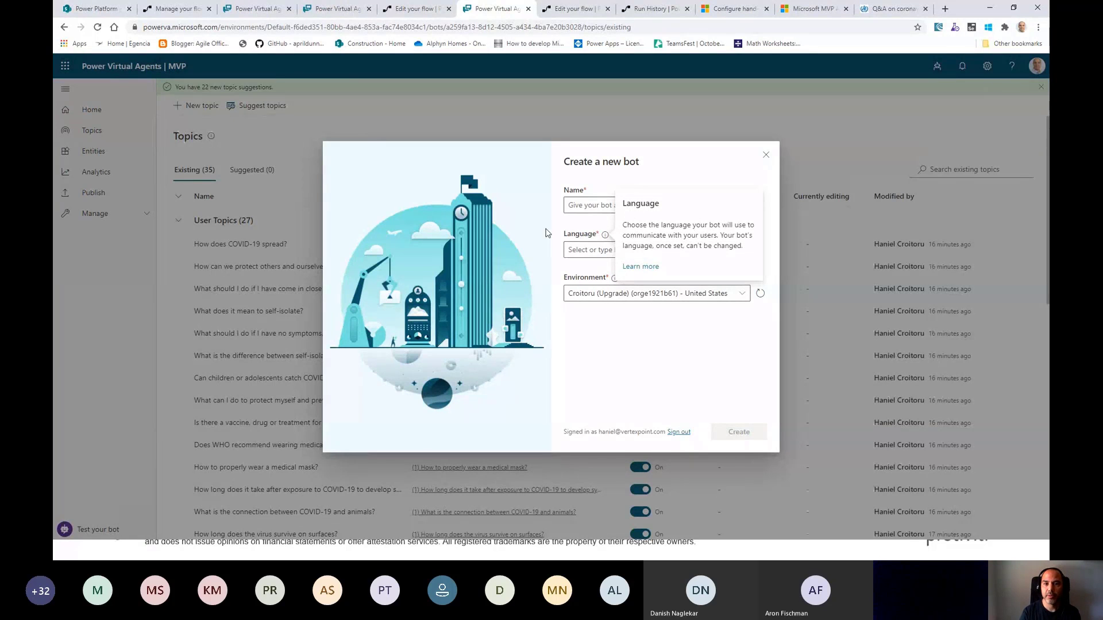
click(666, 198)
text(NYCPP Demo)
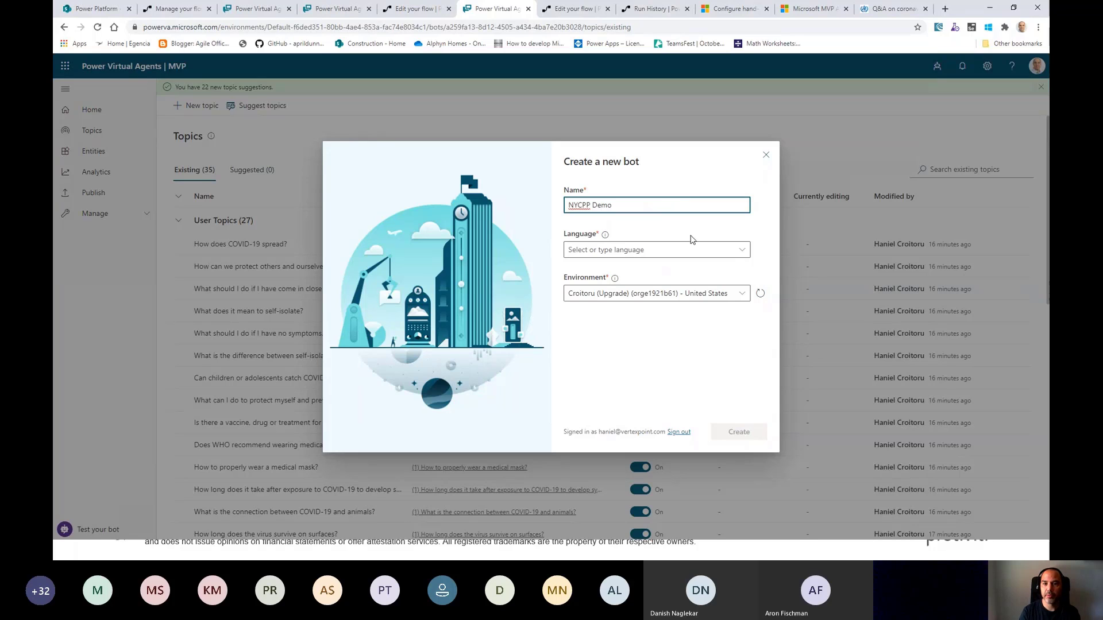
click(709, 248)
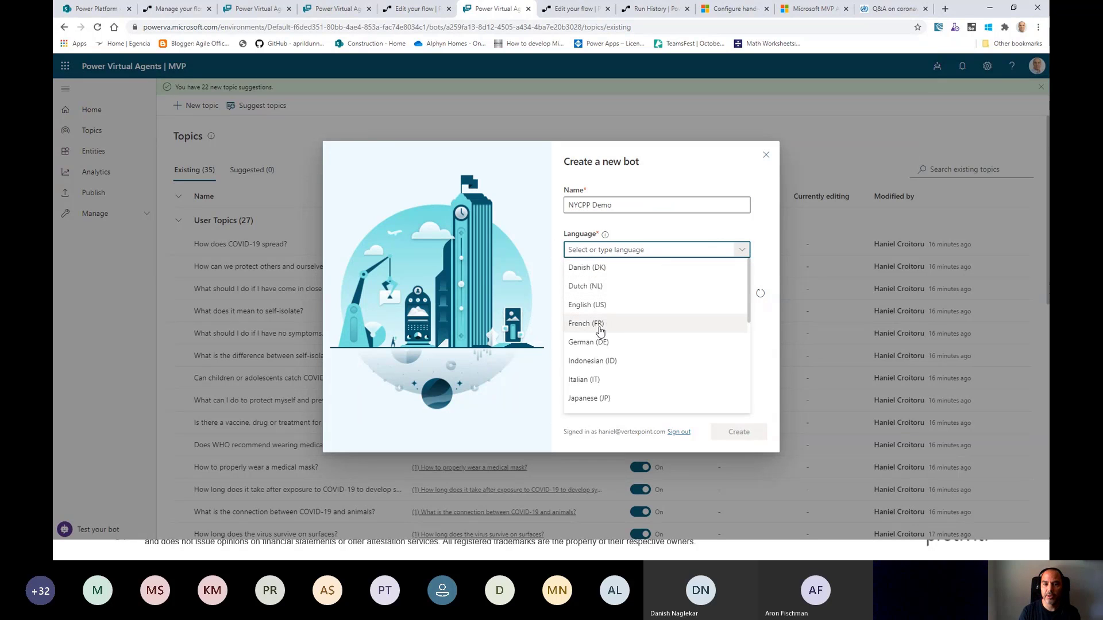
click(592, 306)
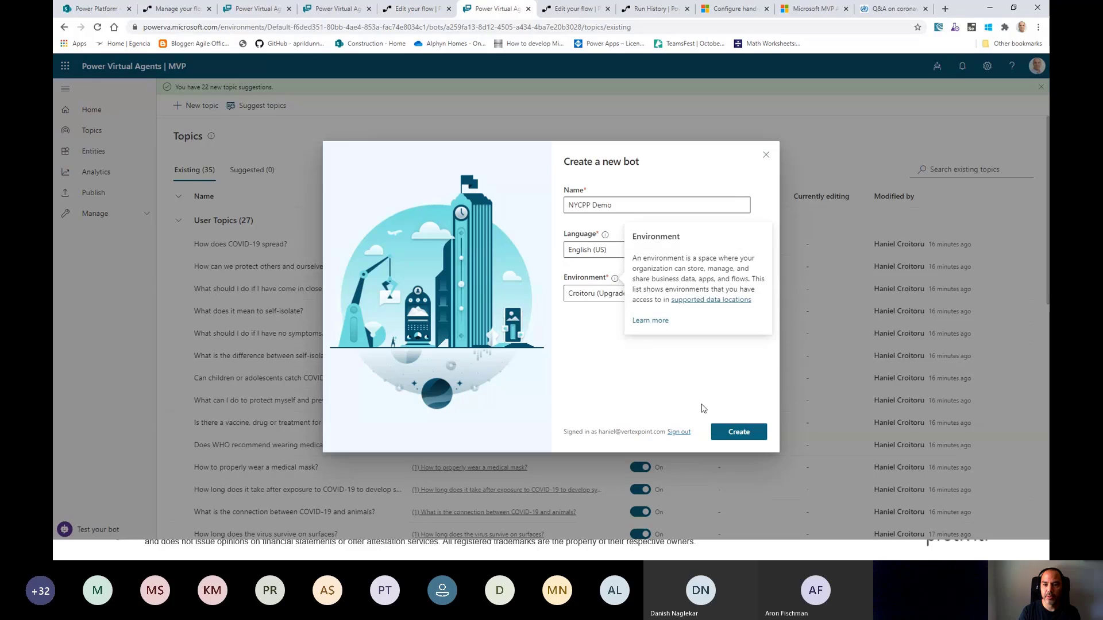
click(739, 433)
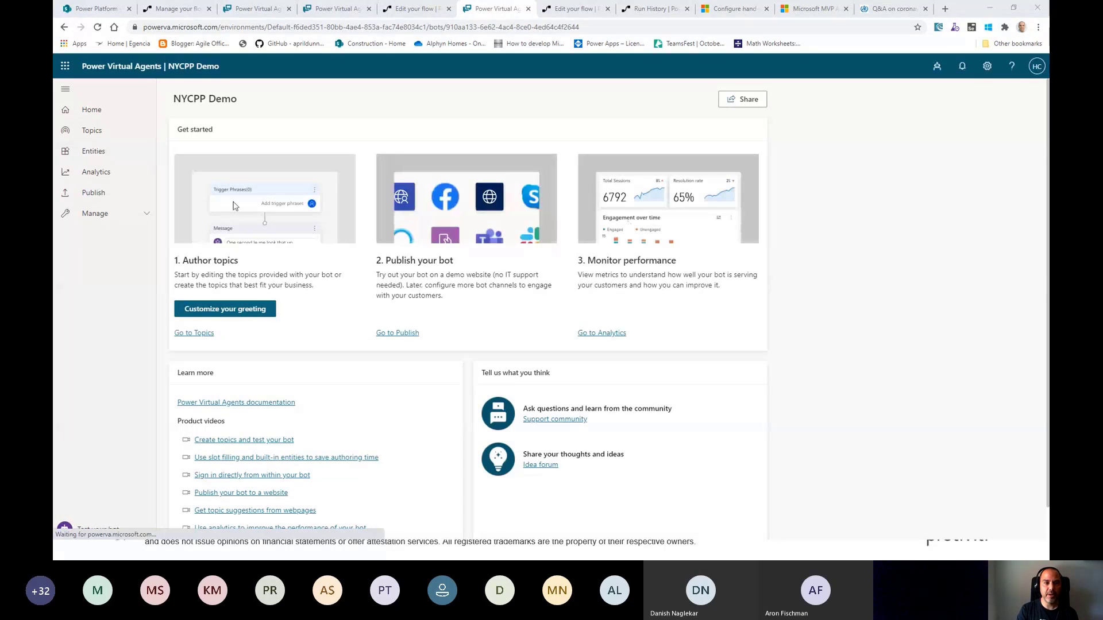
Step: Open the Lesson 1 - A simple topic entry from the new bot's topics and show it in the authoring canvas
click(92, 131)
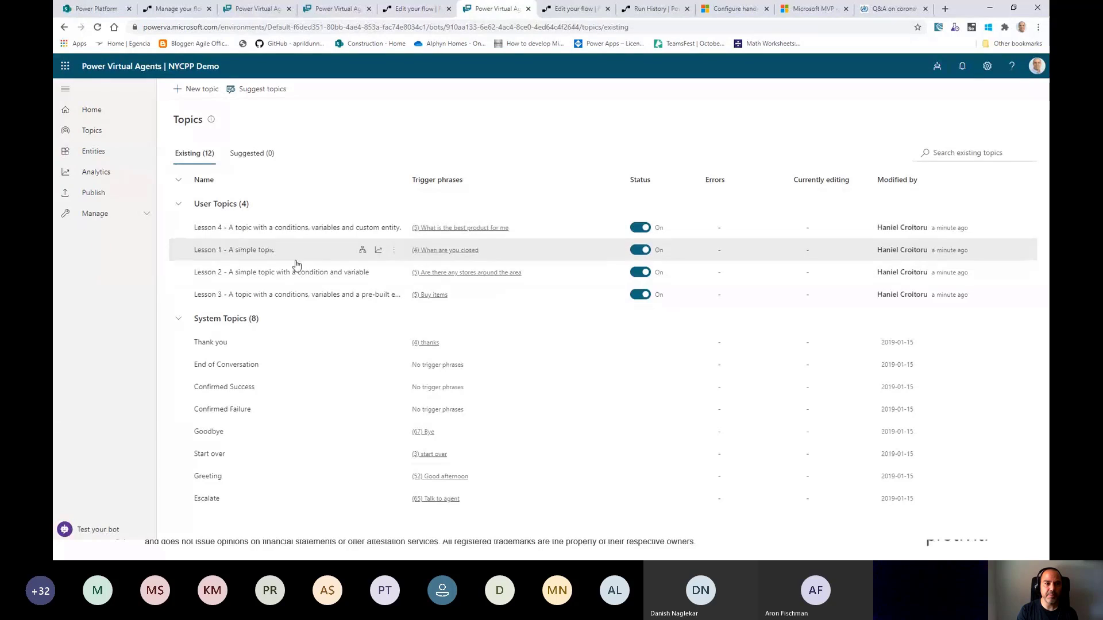
click(260, 251)
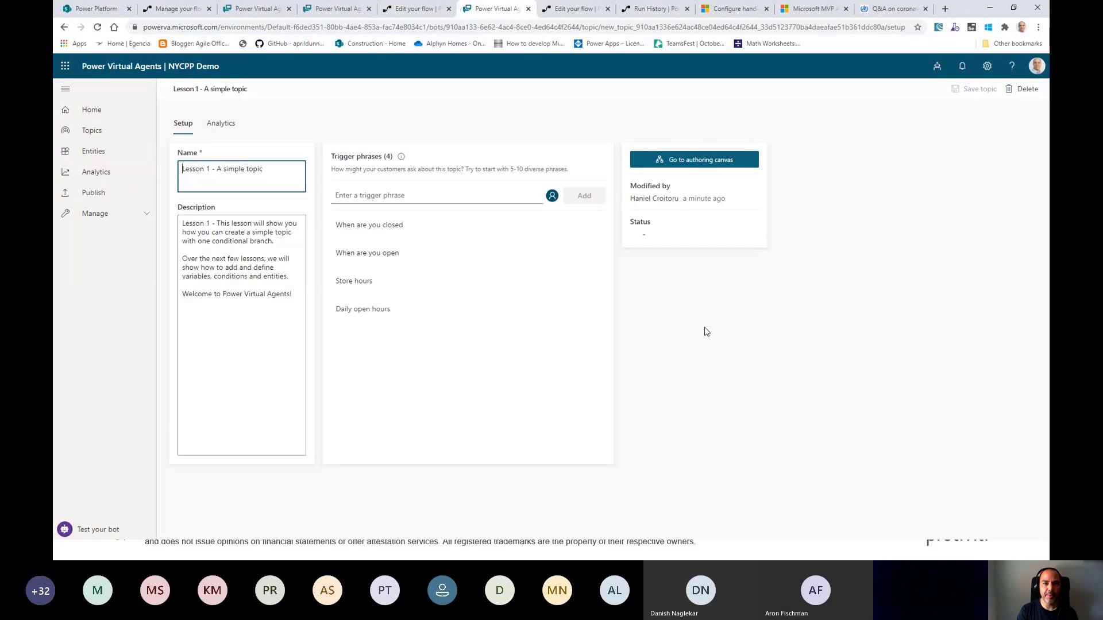
click(688, 162)
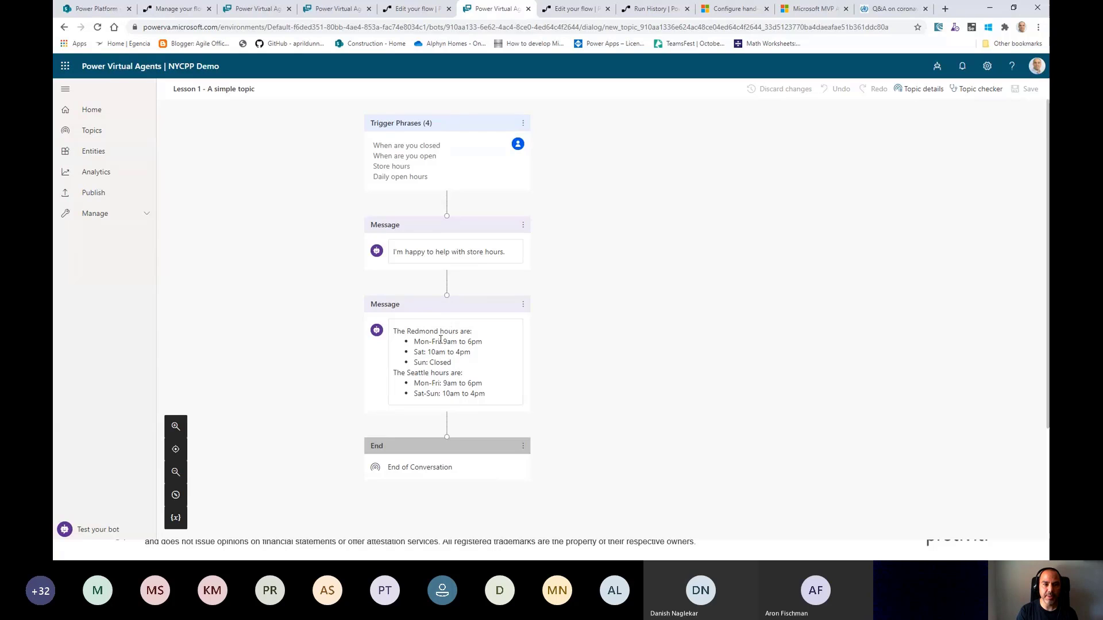
Step: Test the bot by sending it the message Store hours
click(91, 532)
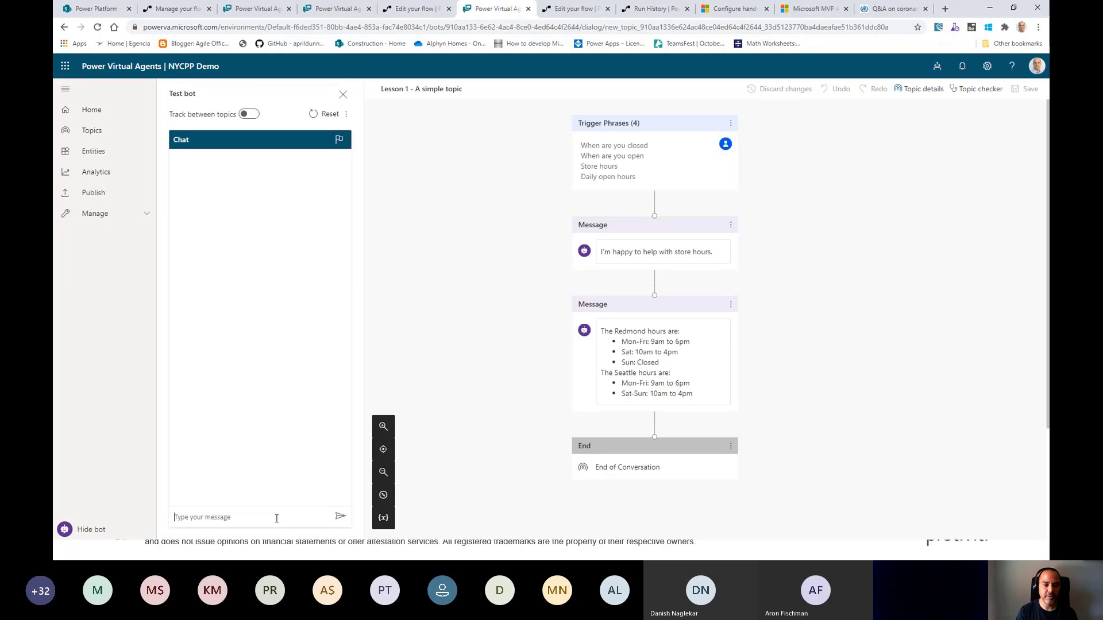
text(St)
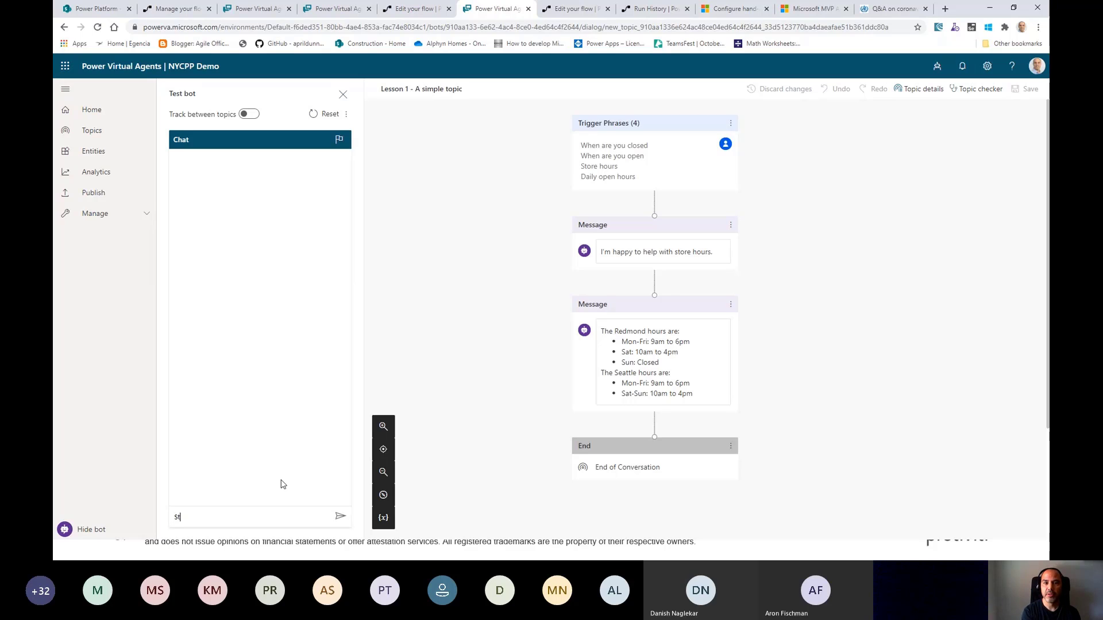
text(ore hours)
click(340, 517)
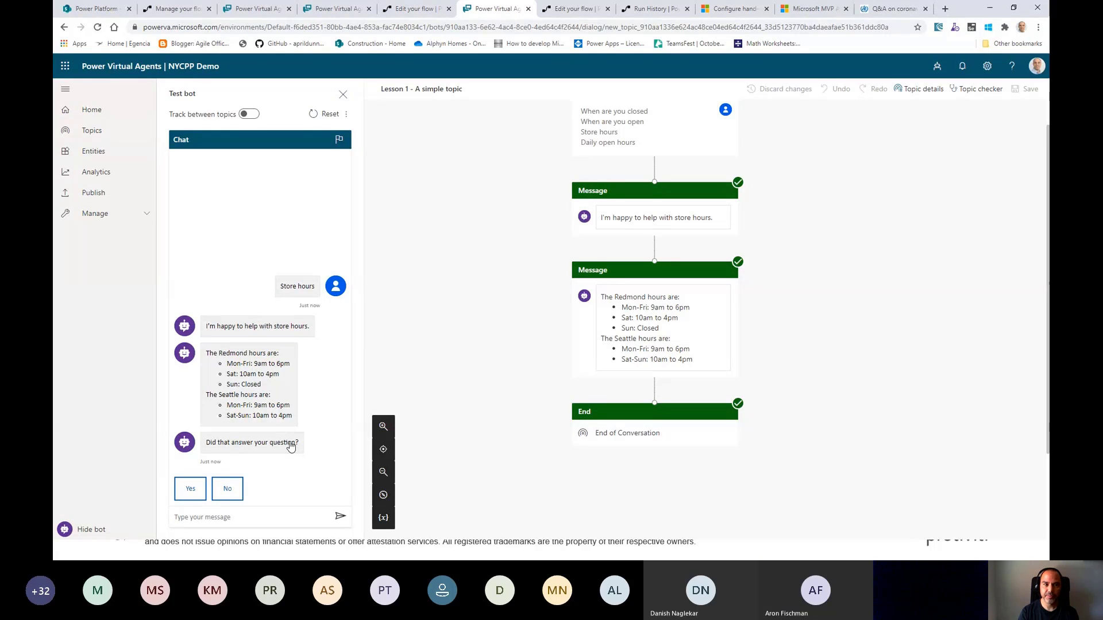
Step: Return to the Topics list and delete the Lesson 4 topic
click(90, 132)
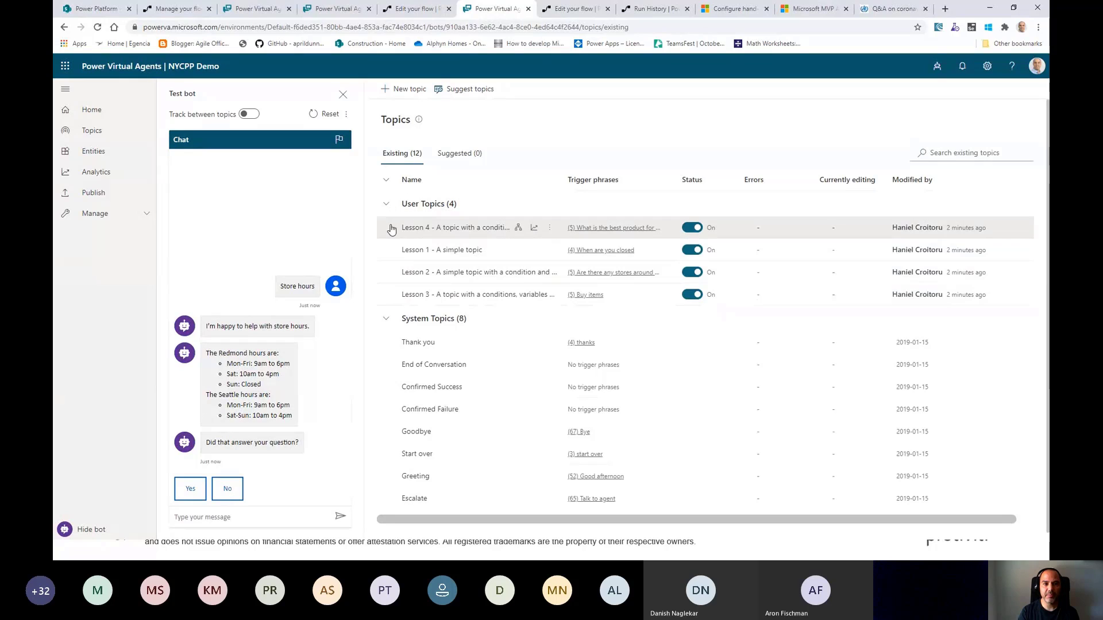
click(550, 228)
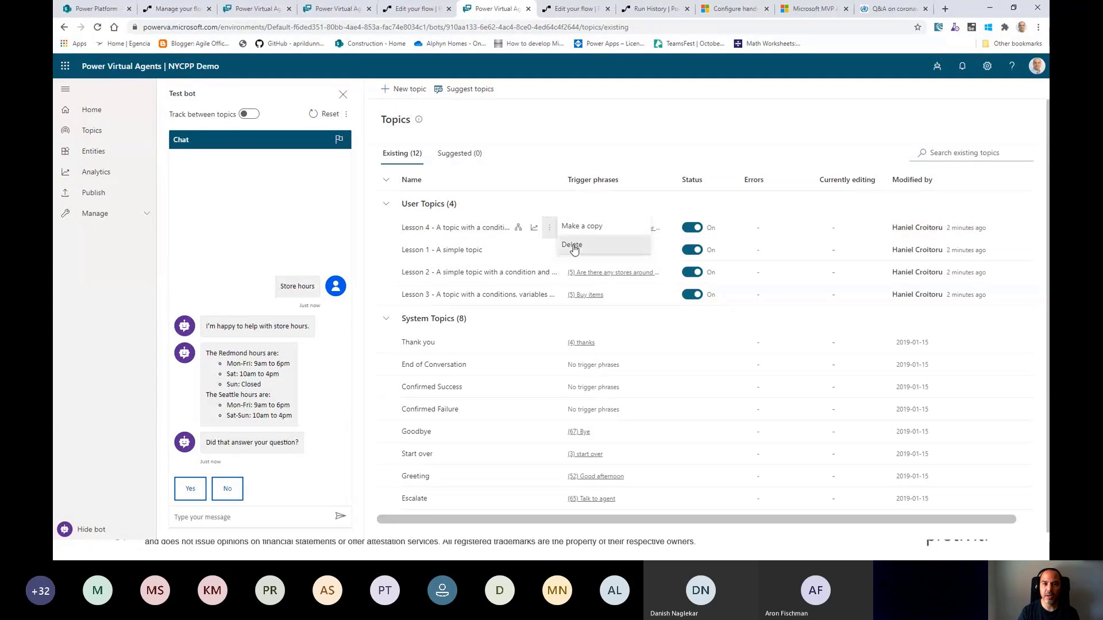
click(570, 238)
click(557, 338)
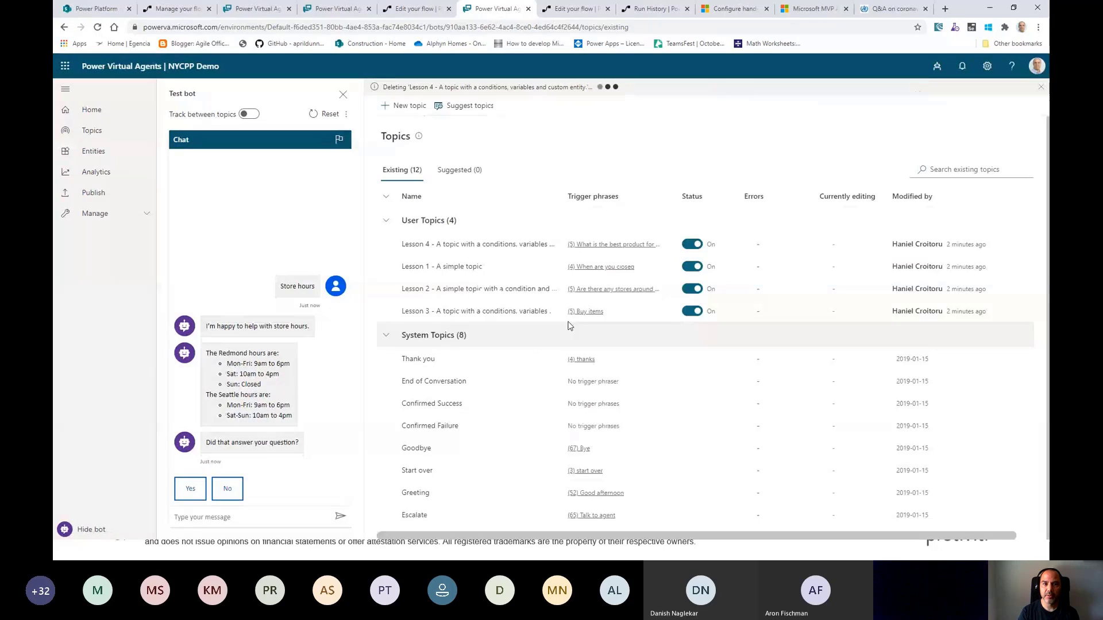
click(465, 108)
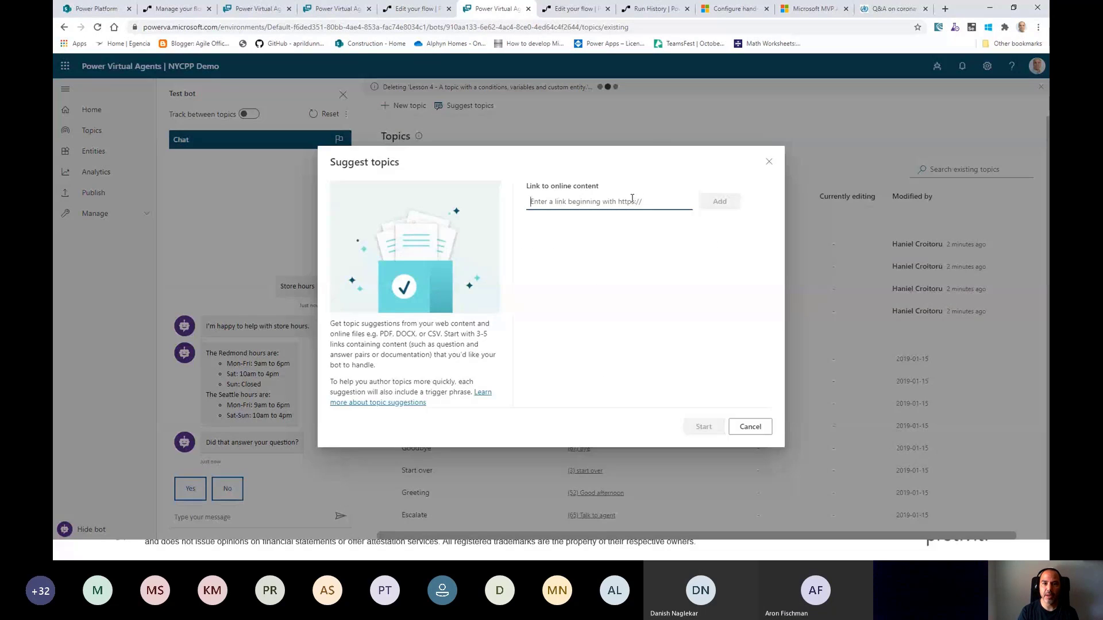
text(https://www.who.int/news-room/q-a-detail/q-a-coronaviruses)
click(719, 202)
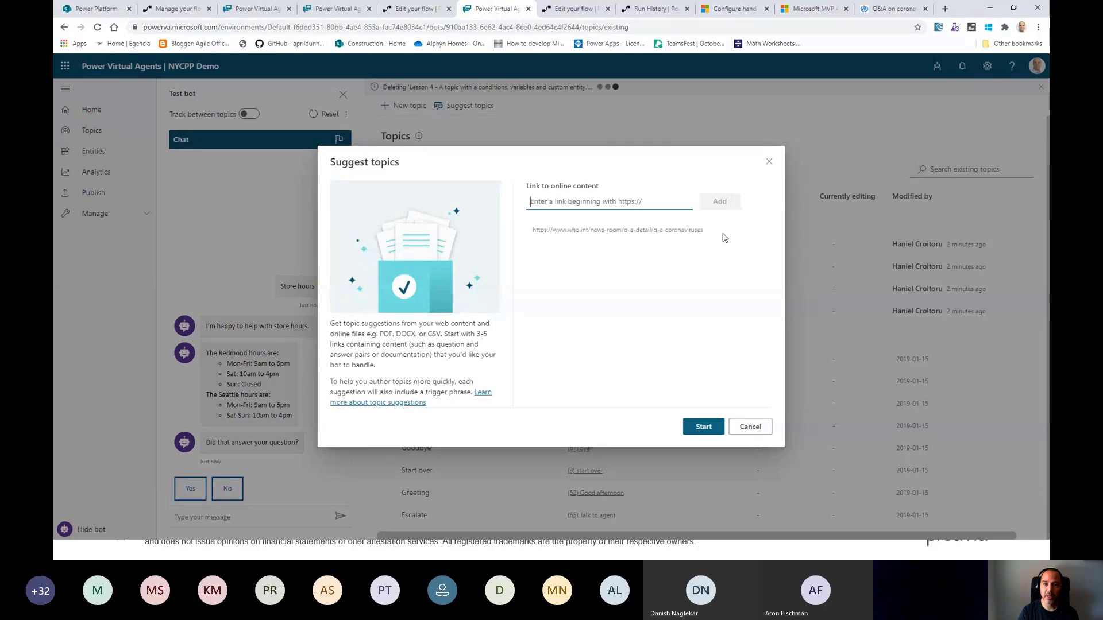
click(702, 426)
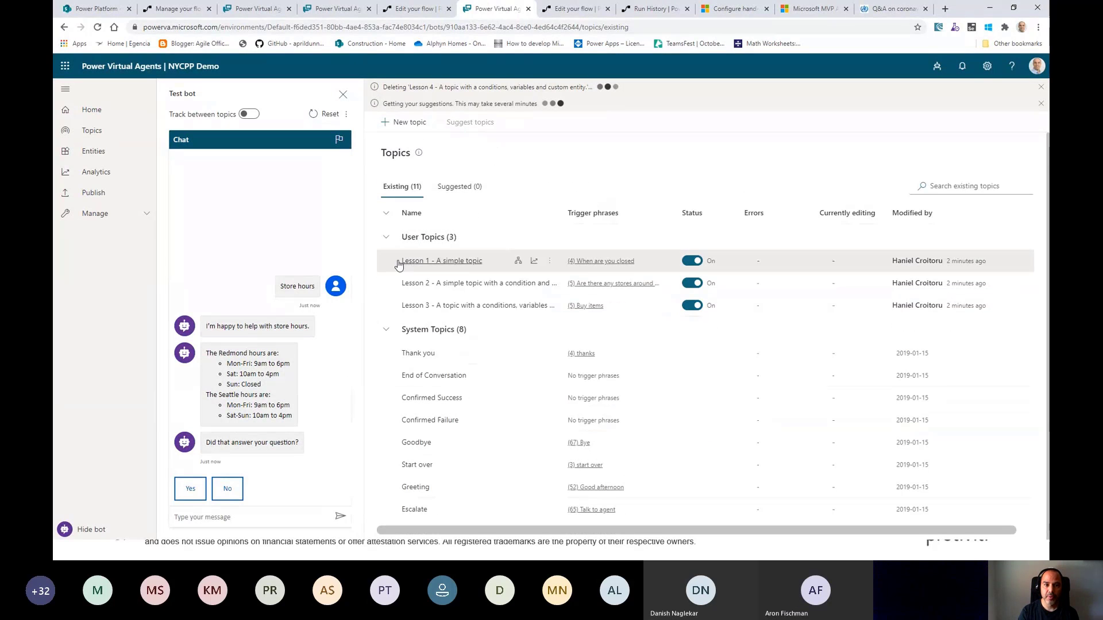
Step: Delete the remaining Lesson 1, Lesson 3 and Lesson 2 user topics, and expand the System Topics group
click(550, 261)
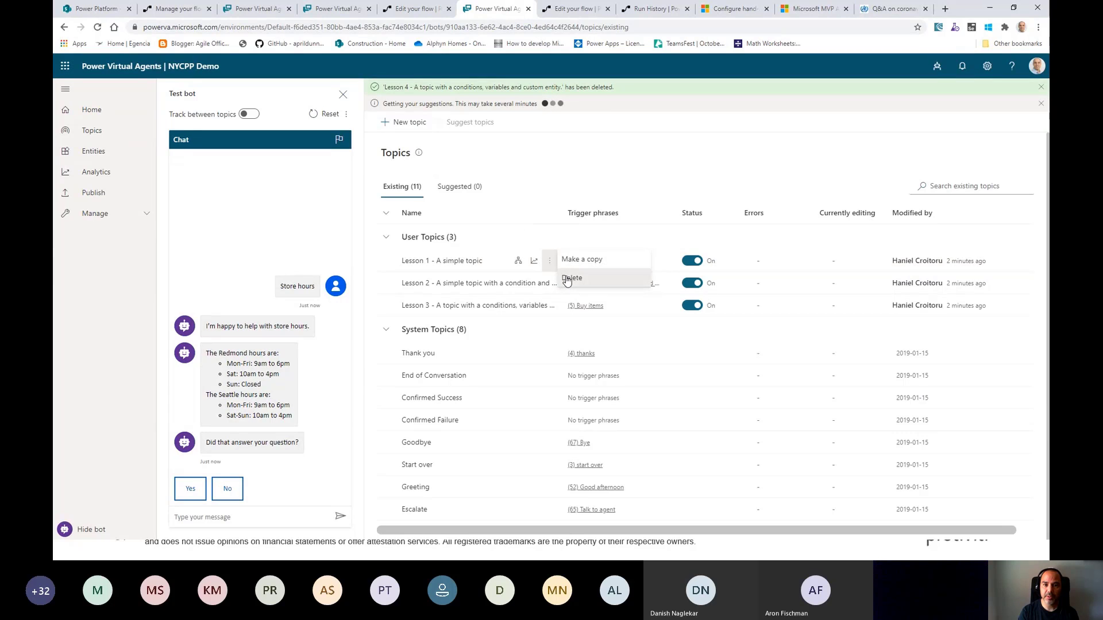
click(572, 278)
click(558, 332)
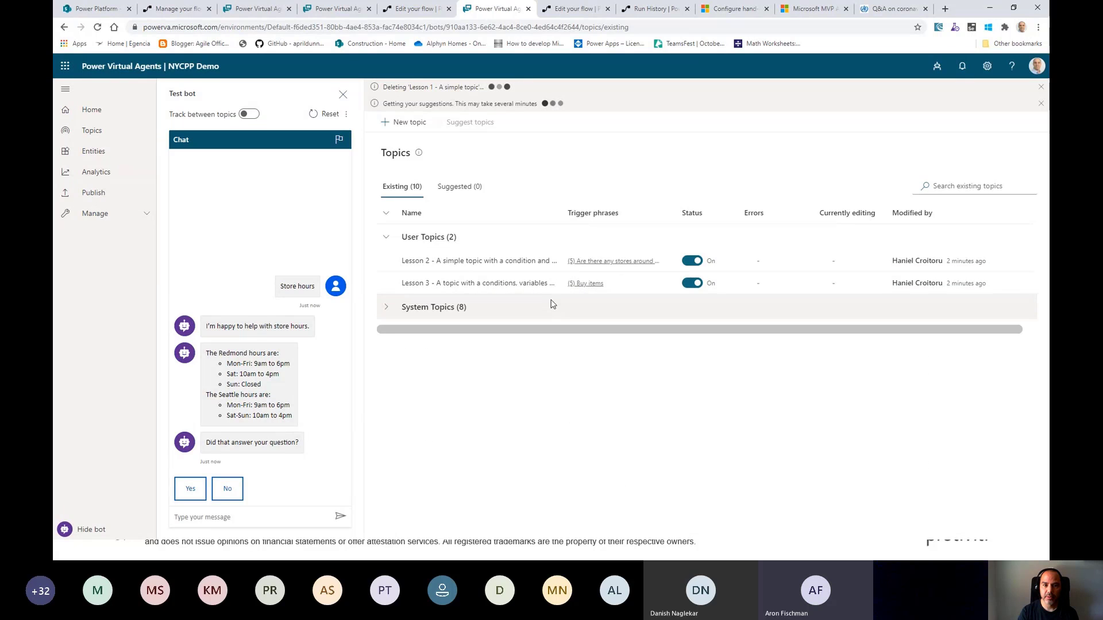
click(555, 283)
click(569, 301)
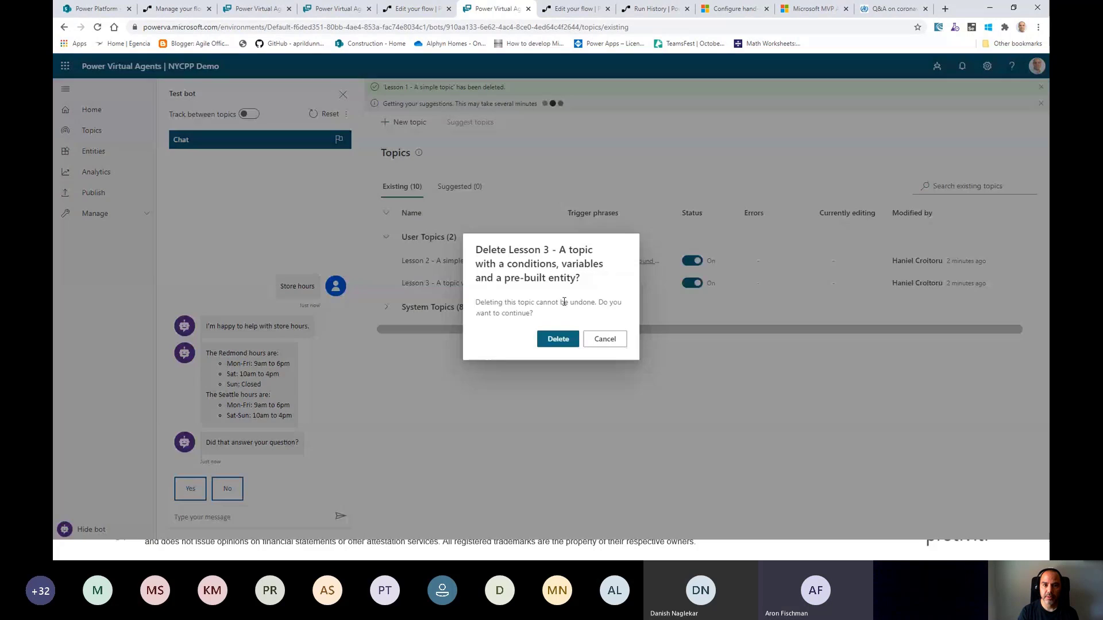
click(552, 338)
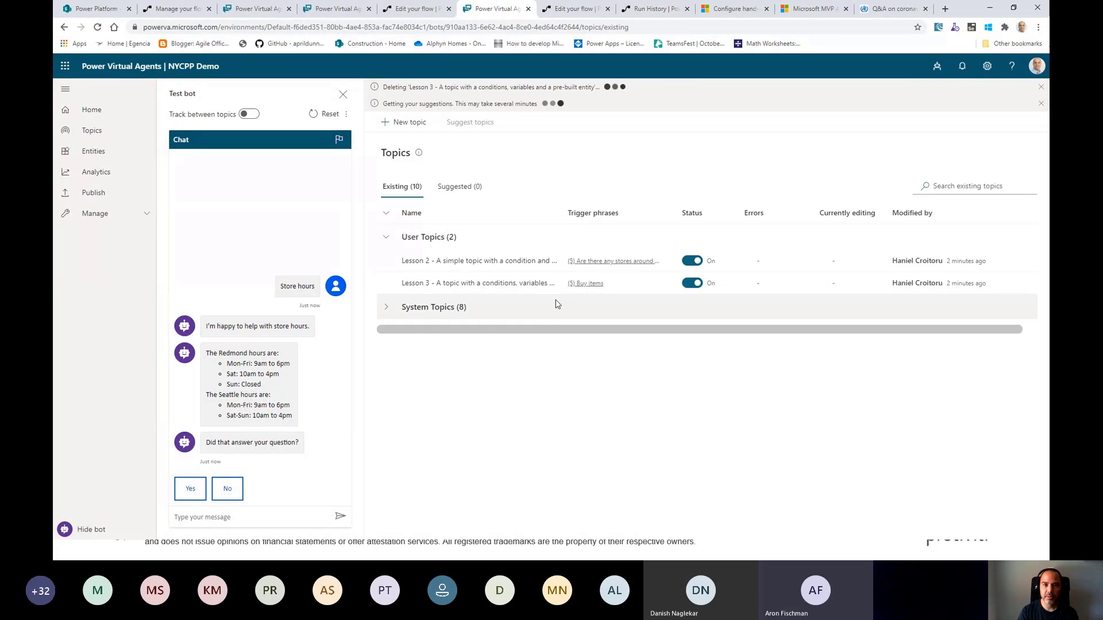
click(550, 260)
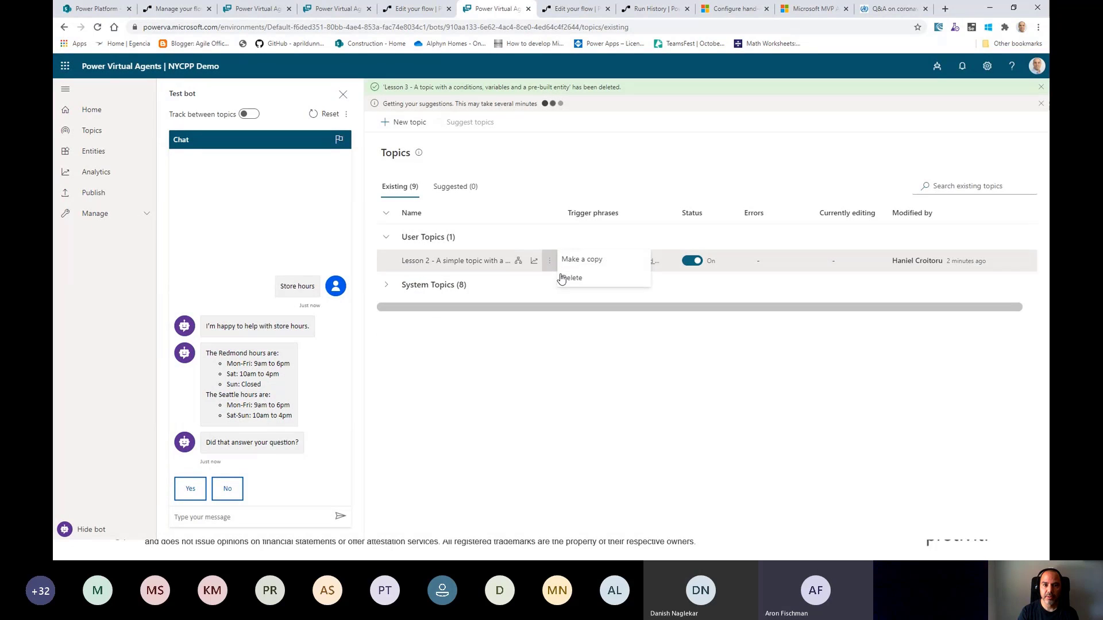
click(569, 278)
click(557, 338)
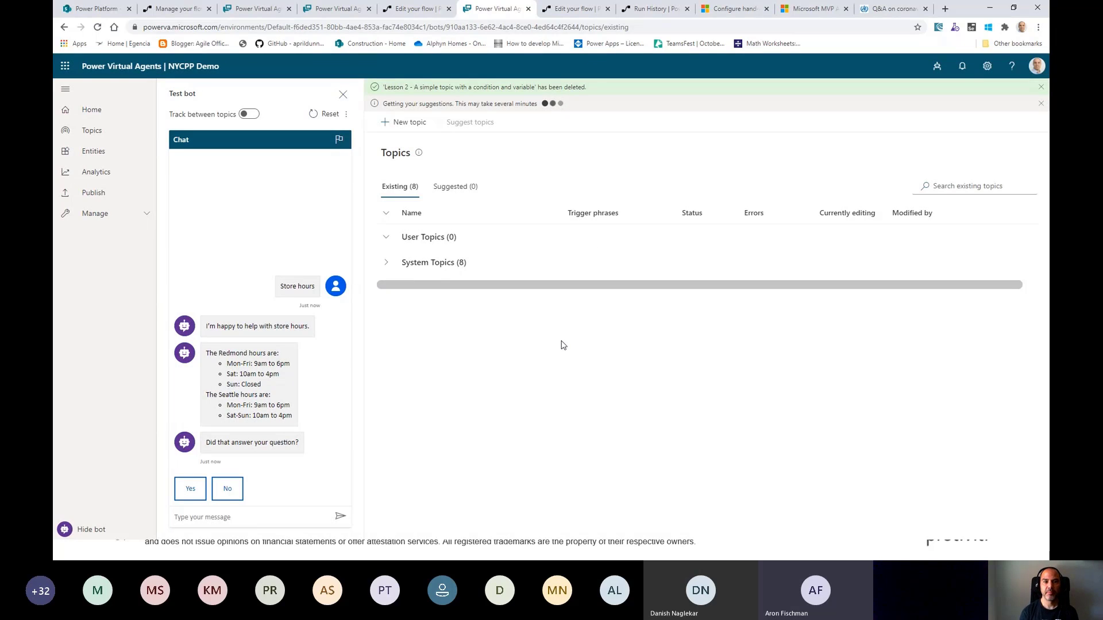
click(383, 263)
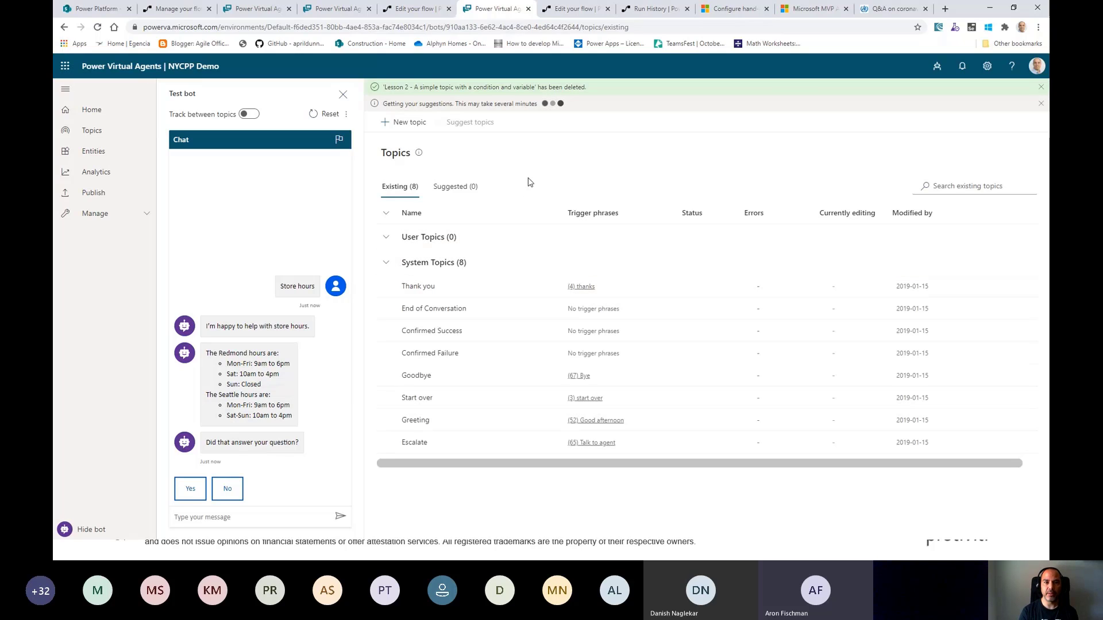
Step: Select all the suggested COVID-19 topics and add them to the bot's existing topics
click(447, 193)
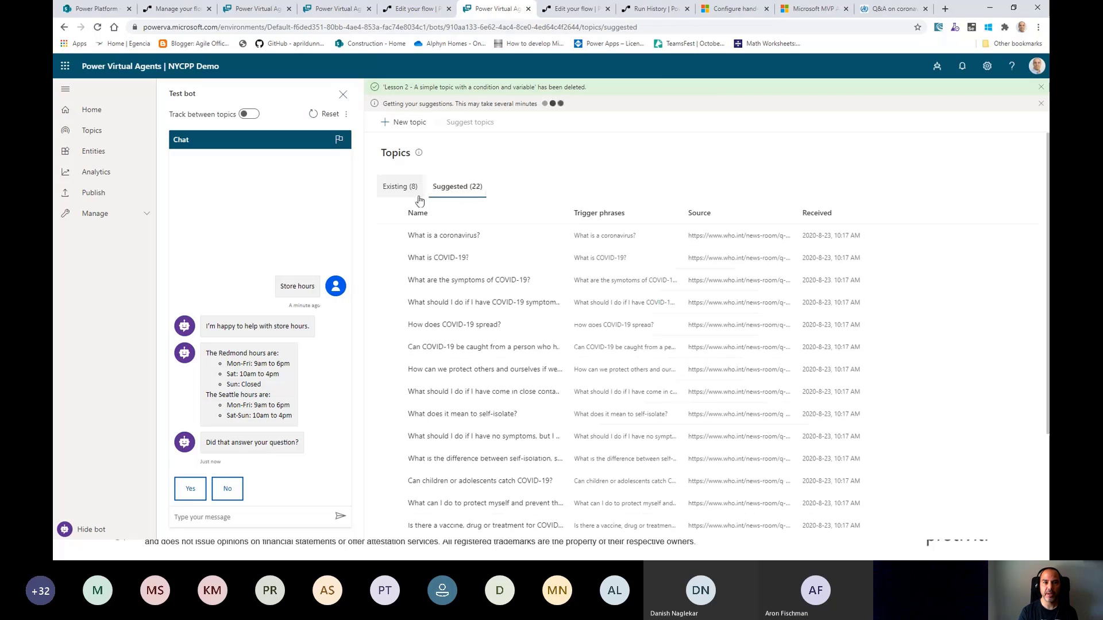
click(390, 215)
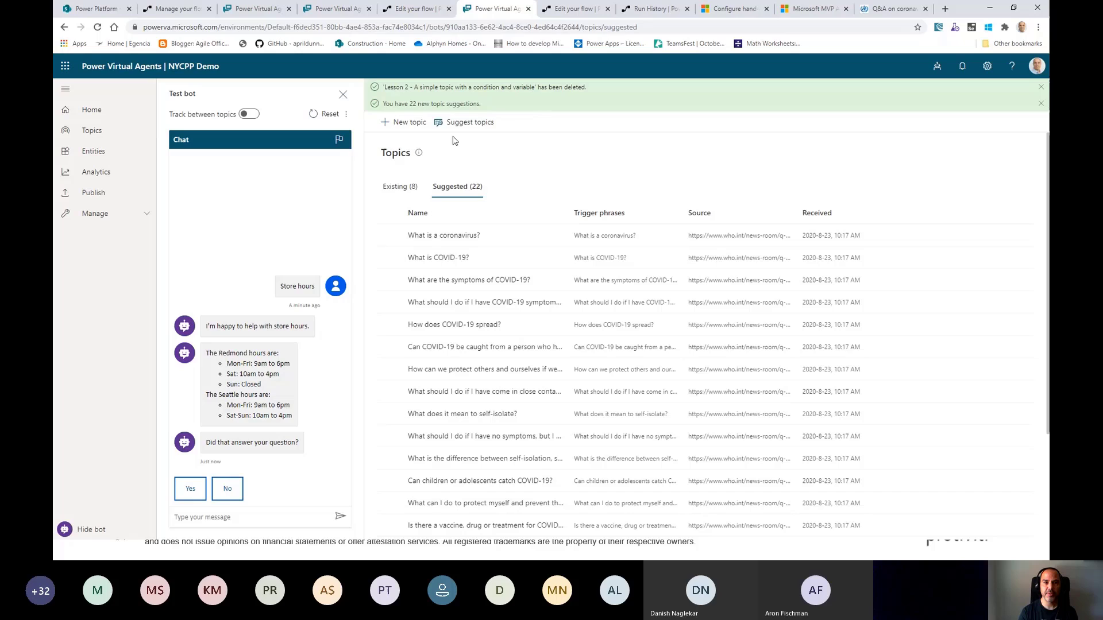
click(390, 213)
click(533, 122)
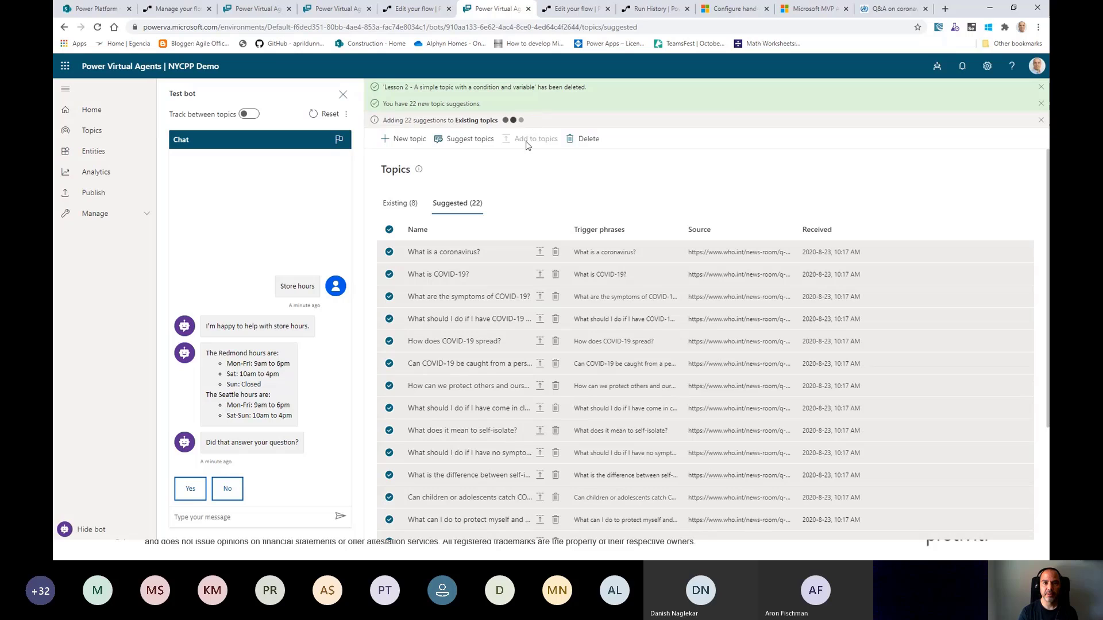
Step: Check the existing and suggested topic lists for progress in adding the suggestions, ending on the existing topics
click(389, 205)
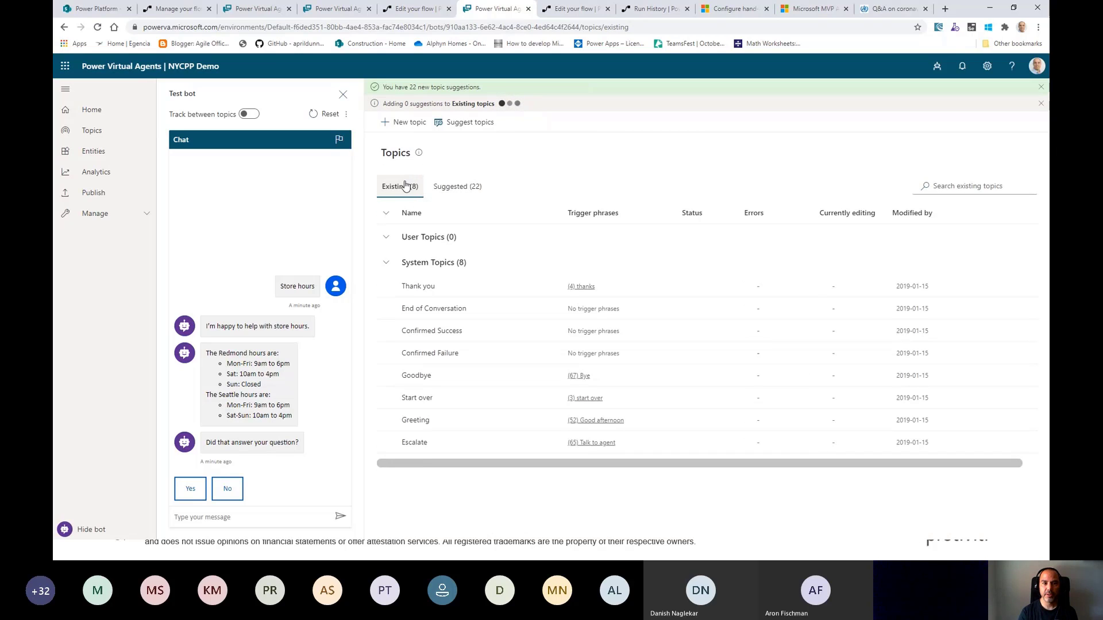
click(459, 187)
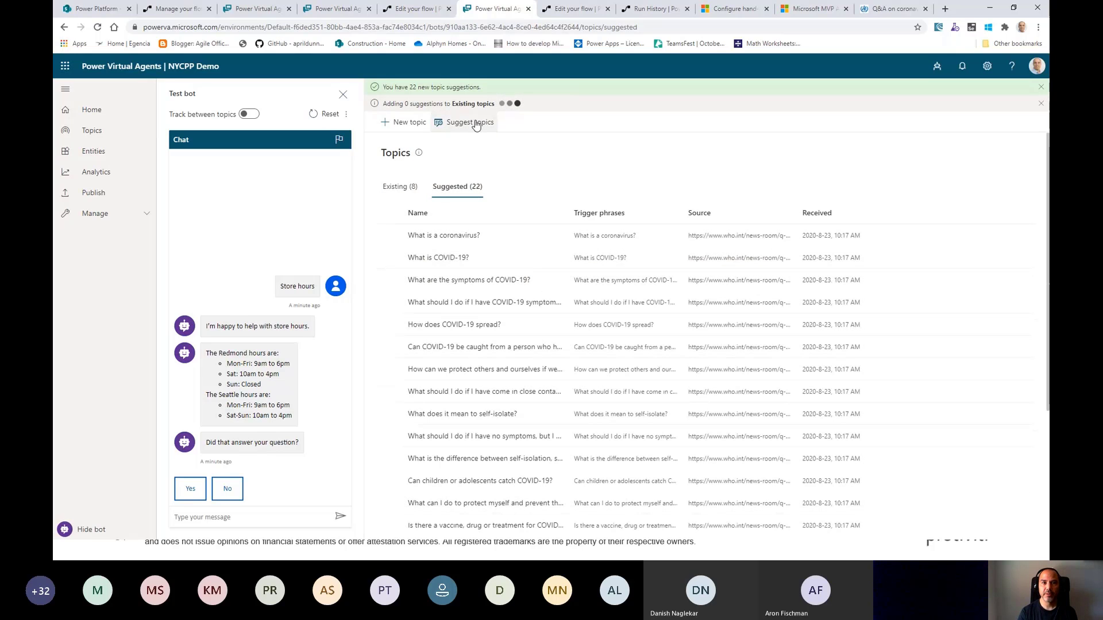
click(395, 187)
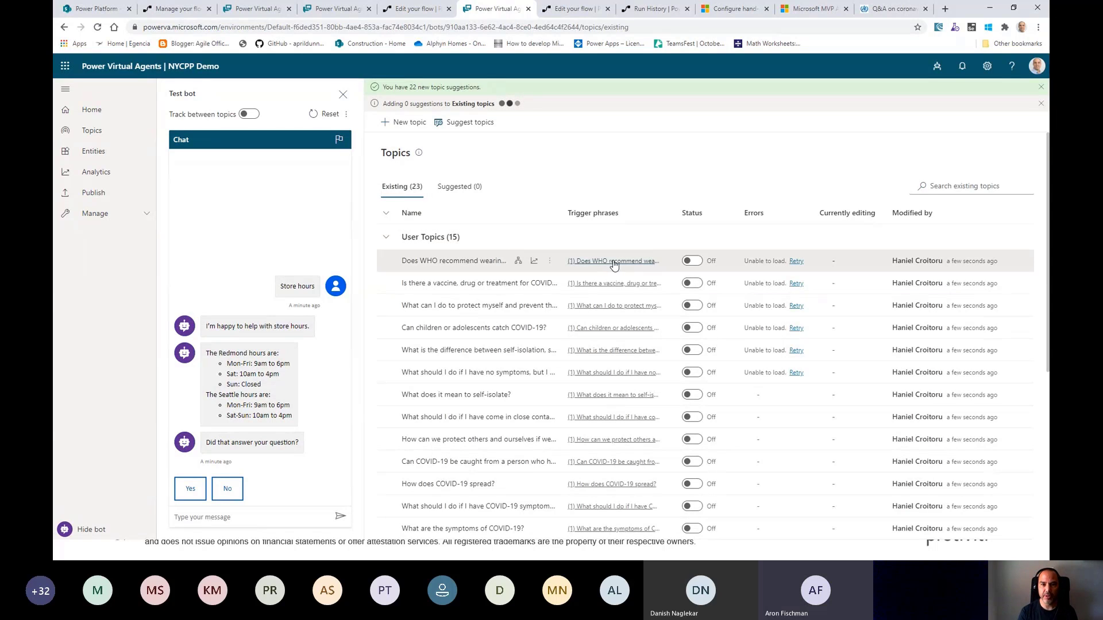
Step: Turn on the topics about WHO's medical mask recommendation and a COVID-19 vaccine, drug or treatment, ending on the topic list
click(691, 261)
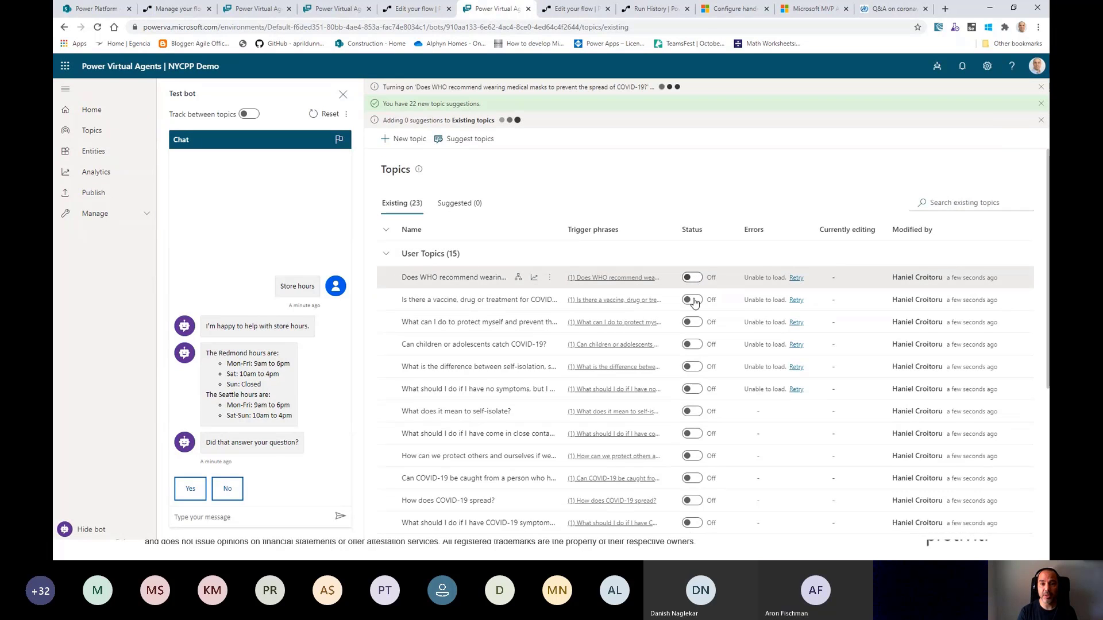
click(693, 301)
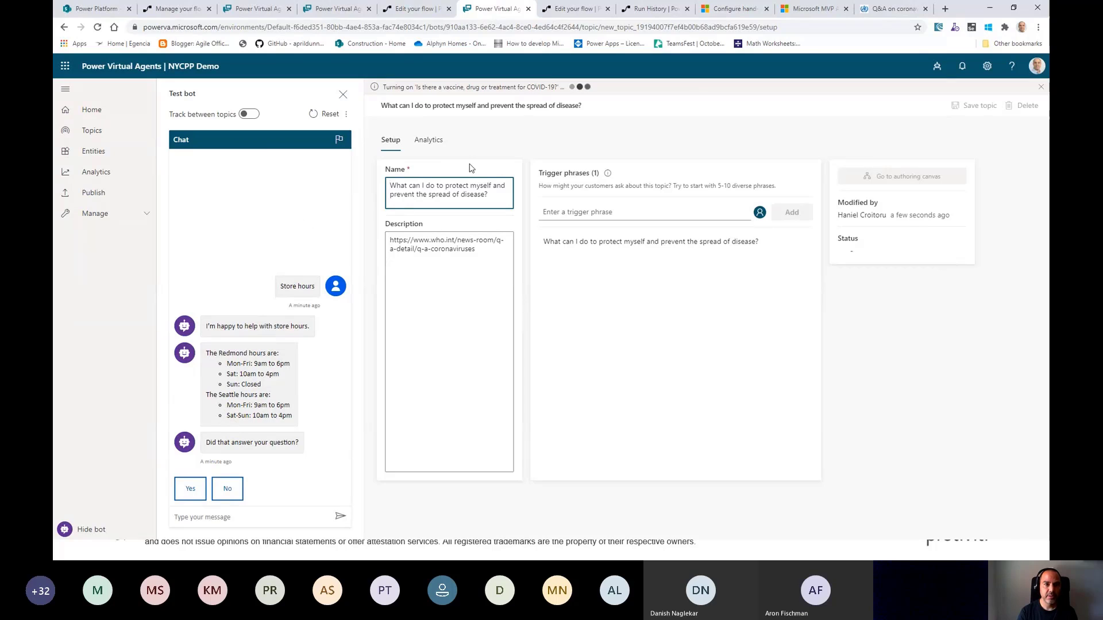
click(92, 131)
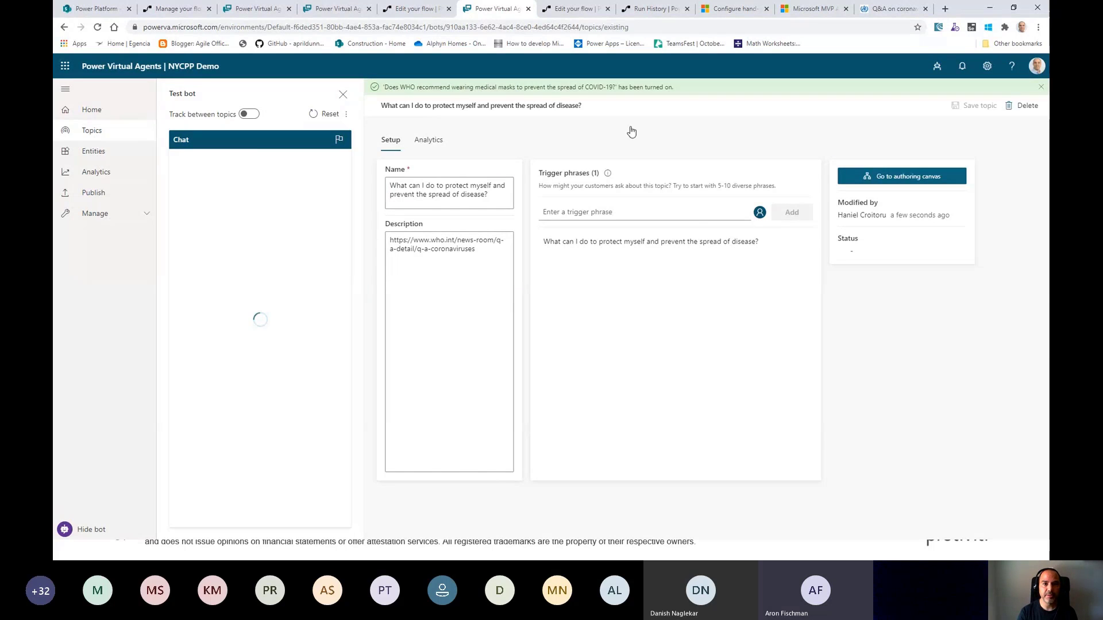
Step: Turn on the next ten user topics, from catching COVID-19 from faeces through the difference between self-isolation and related measures
click(692, 344)
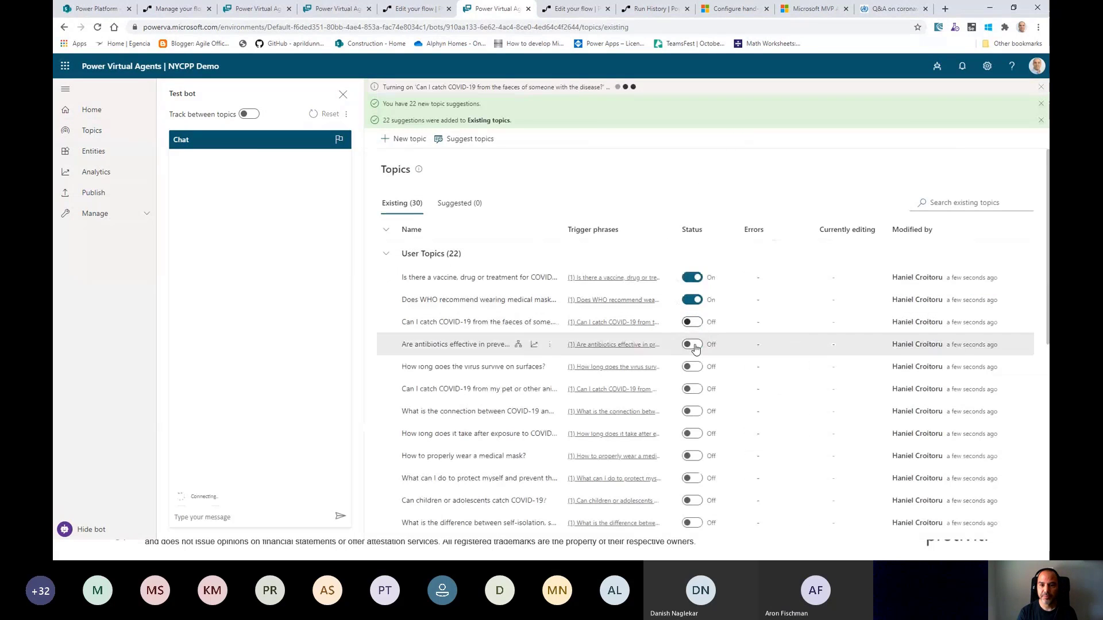
click(698, 369)
click(697, 391)
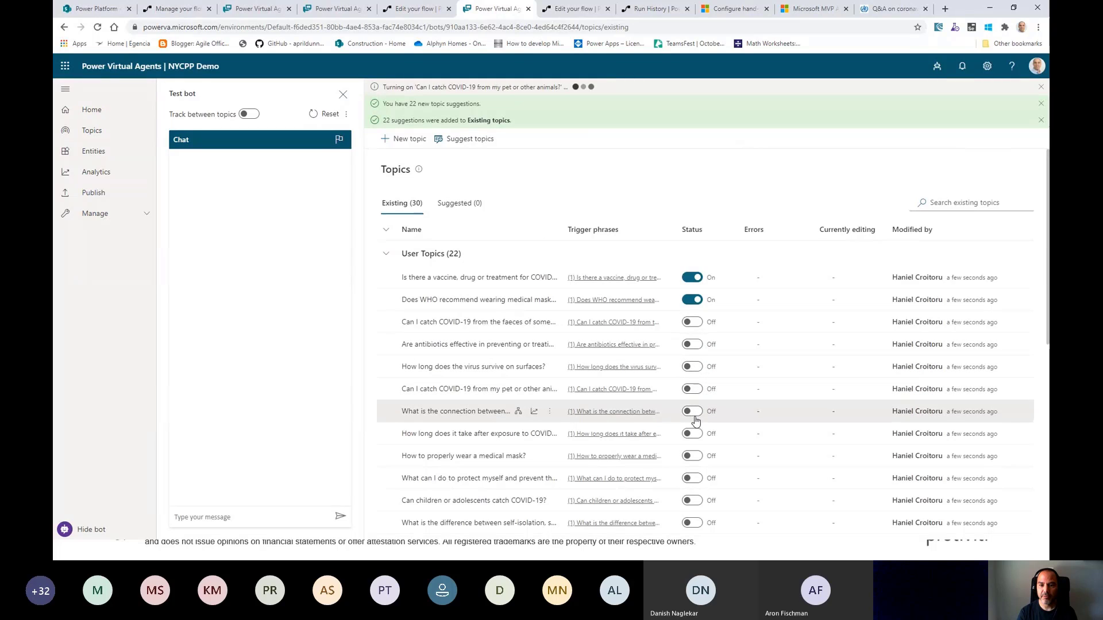
click(697, 418)
click(694, 435)
click(694, 457)
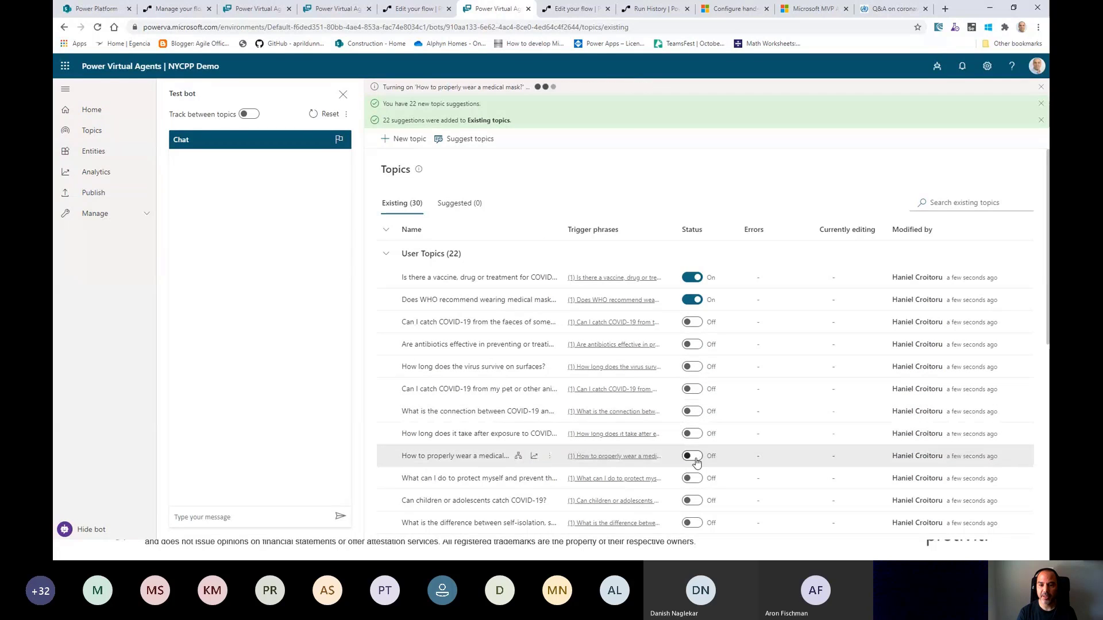
click(694, 523)
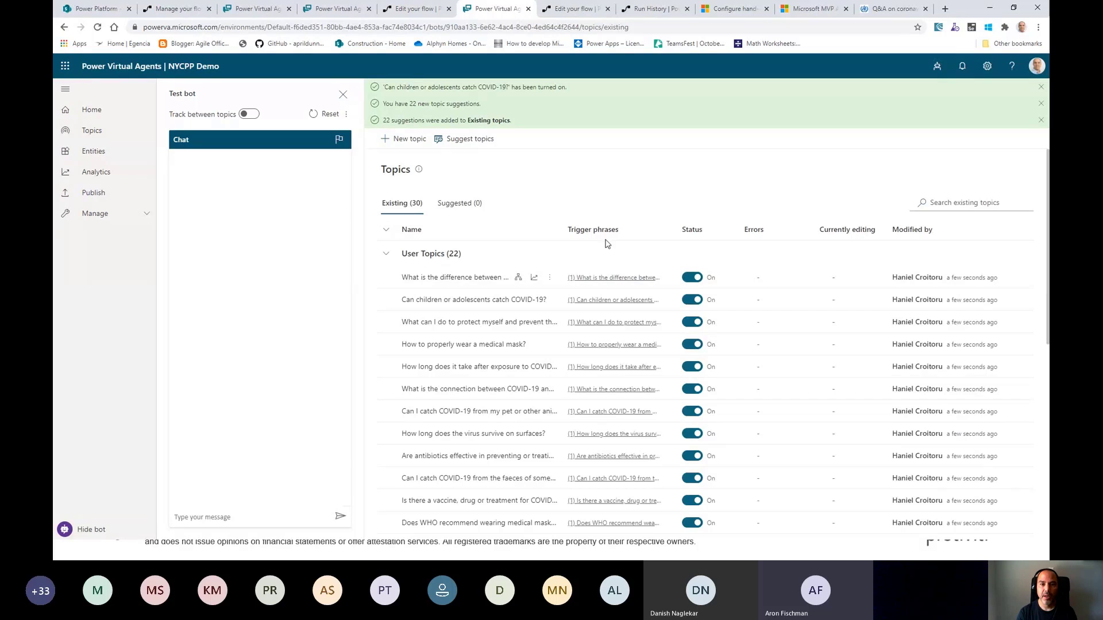
Step: Open the "What is a coronavirus?" topic and add the trigger phrases "What is COVID-19?" and "What is COVID?"
scroll(607, 374, down, 4)
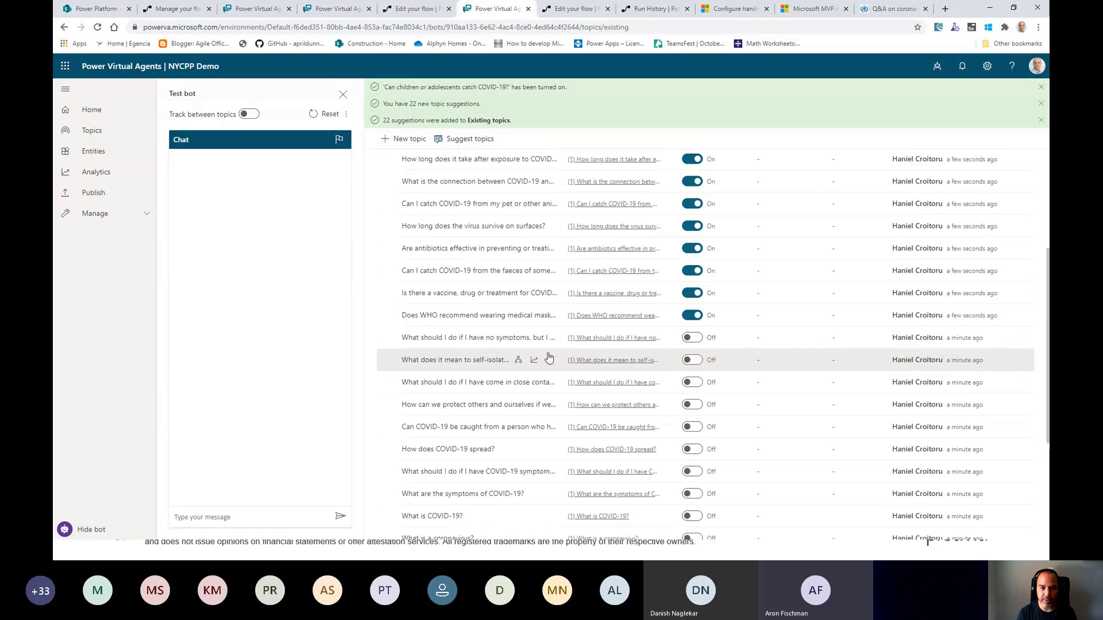
scroll(489, 471, down, 2)
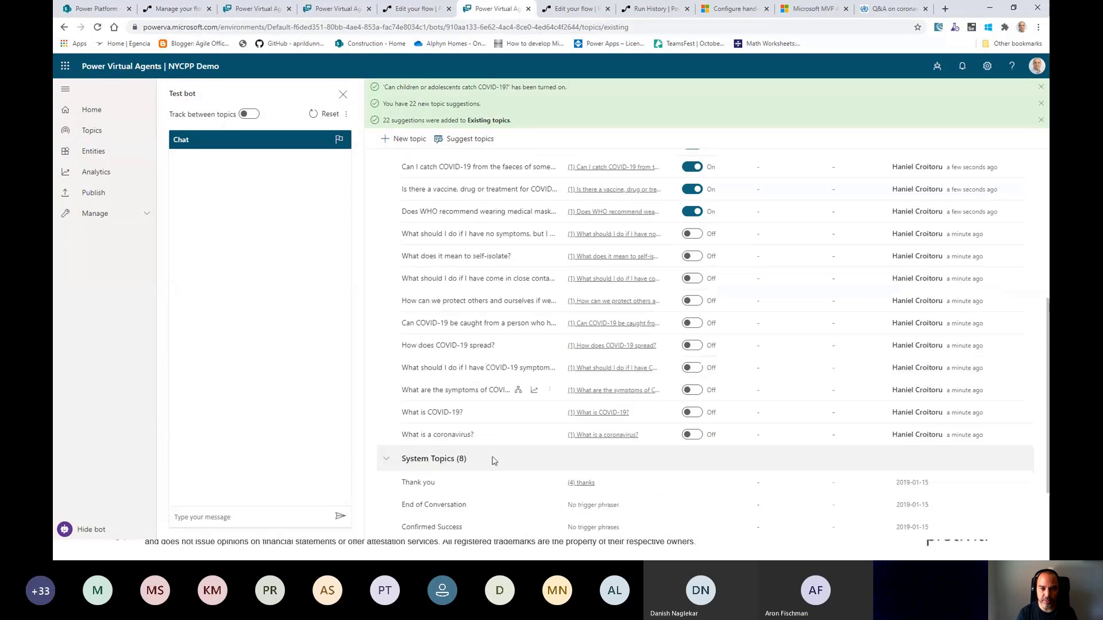
click(429, 438)
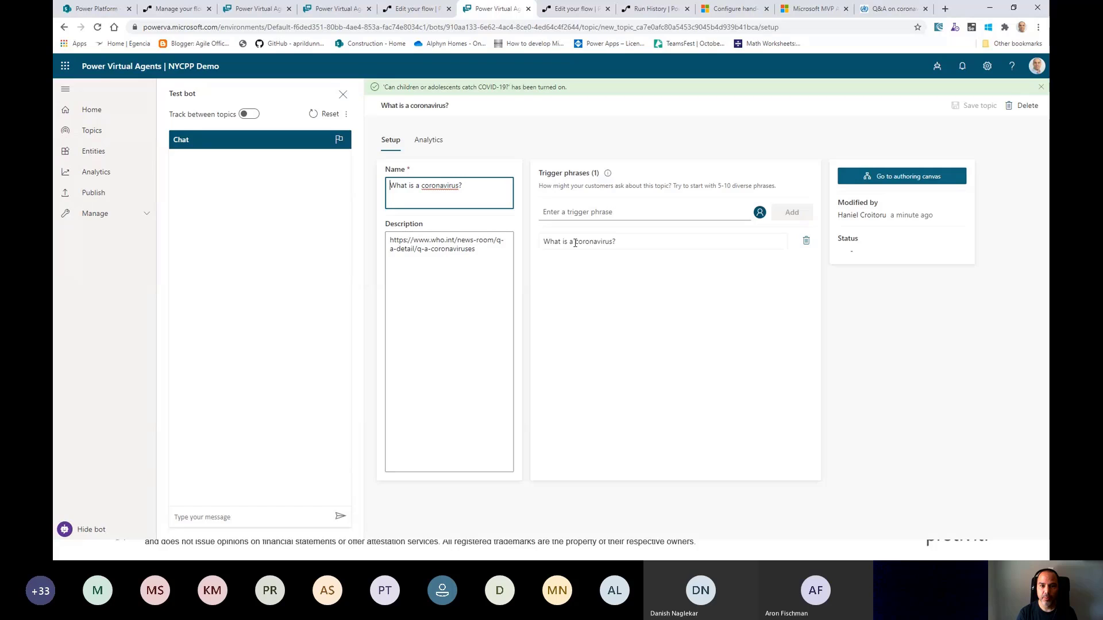
click(630, 195)
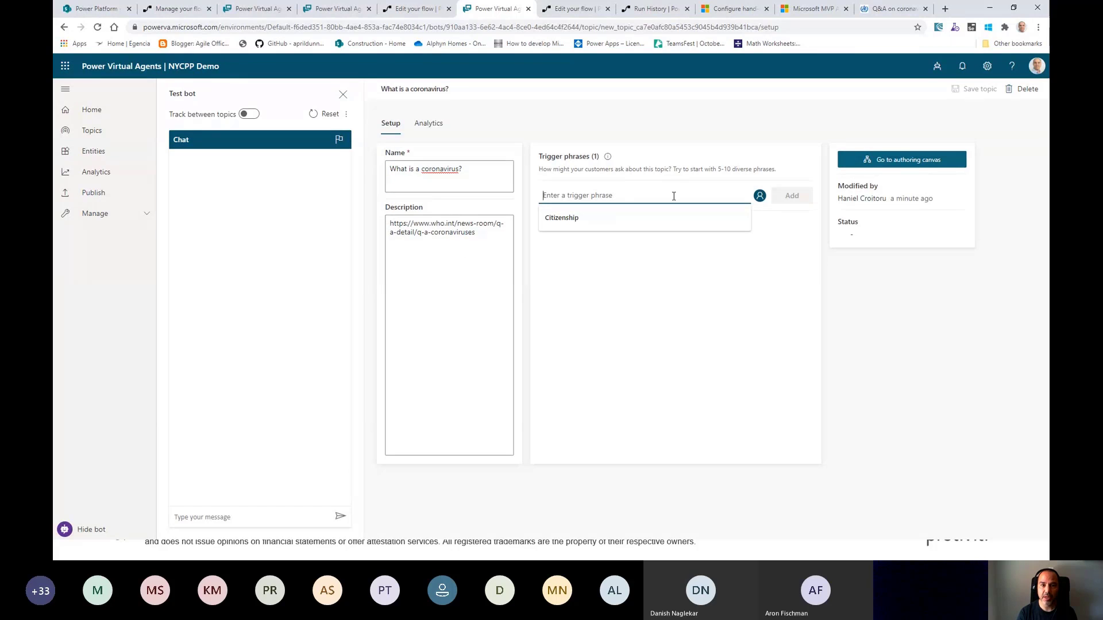
text(What is C)
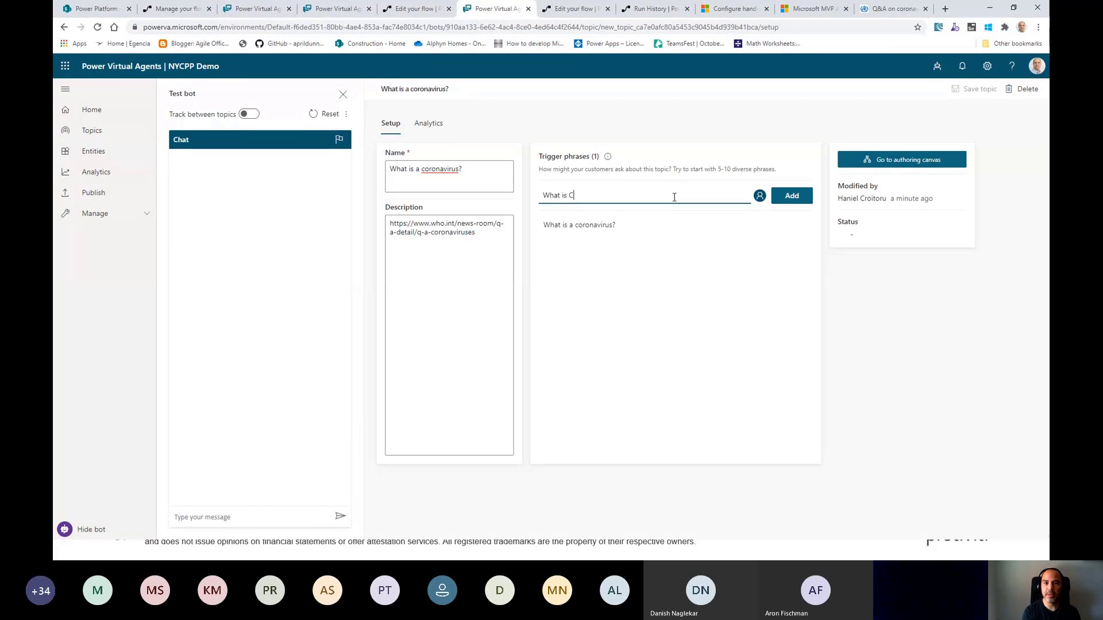
text(OVID)
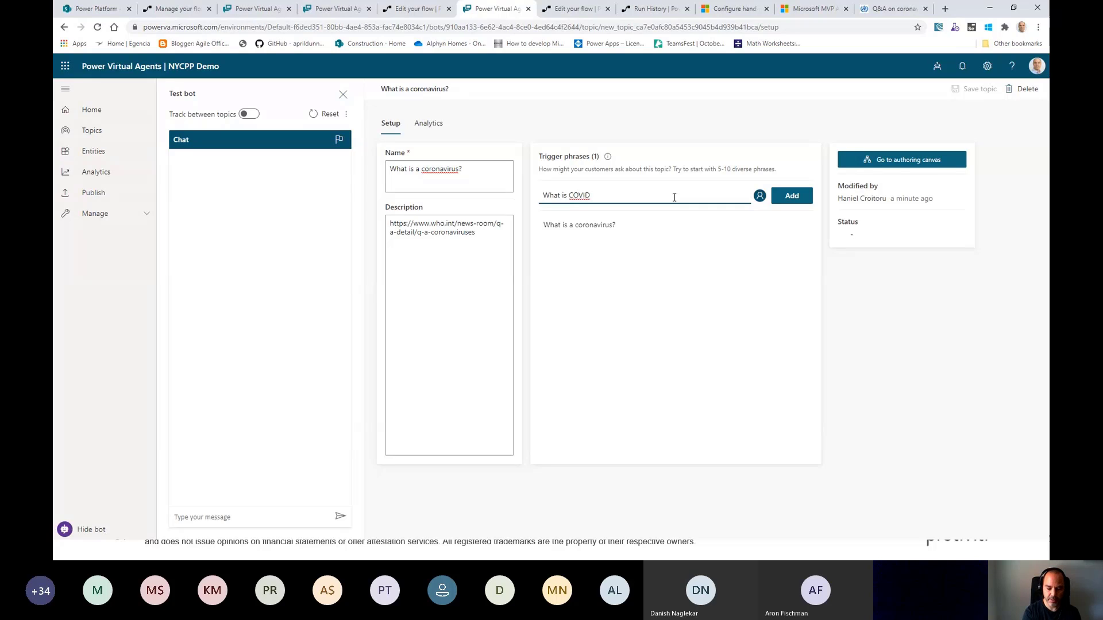
text(-19?)
key(Return)
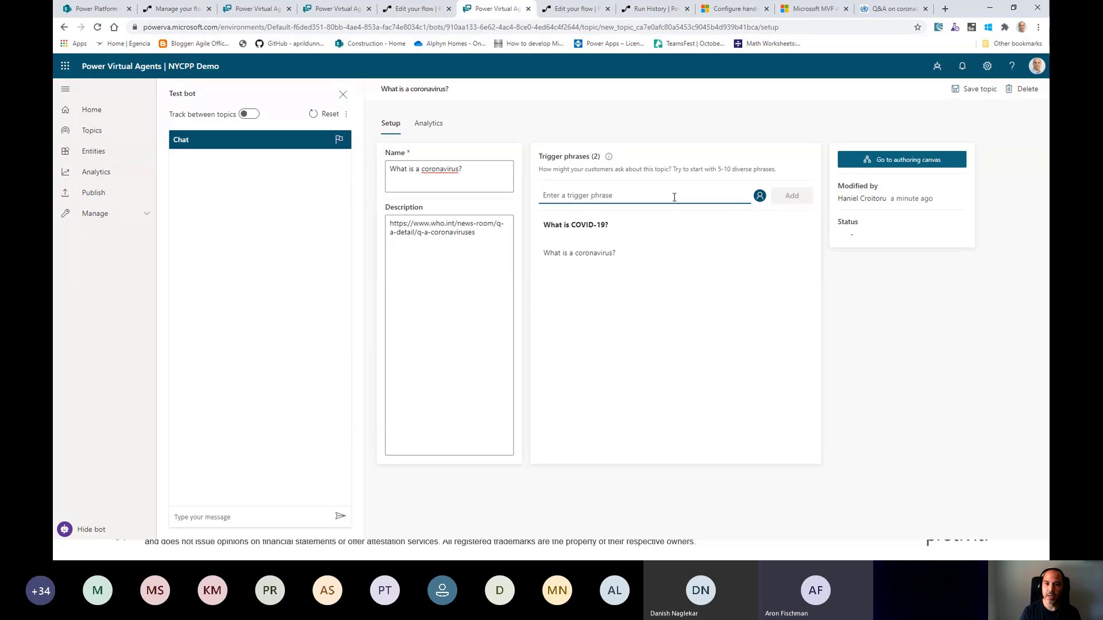
text(W)
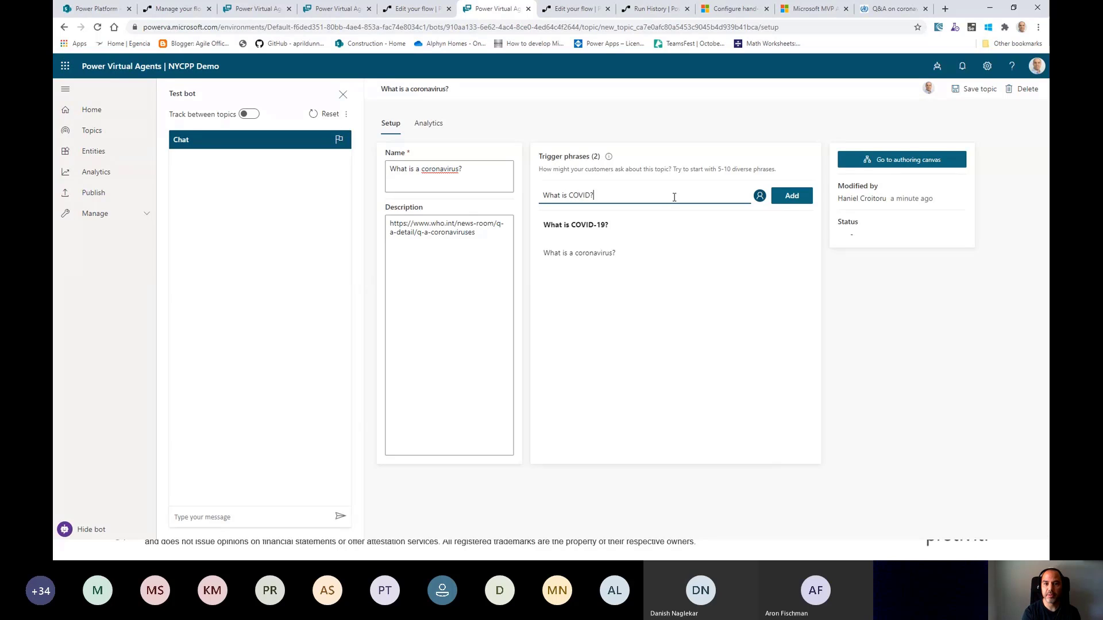
key(Return)
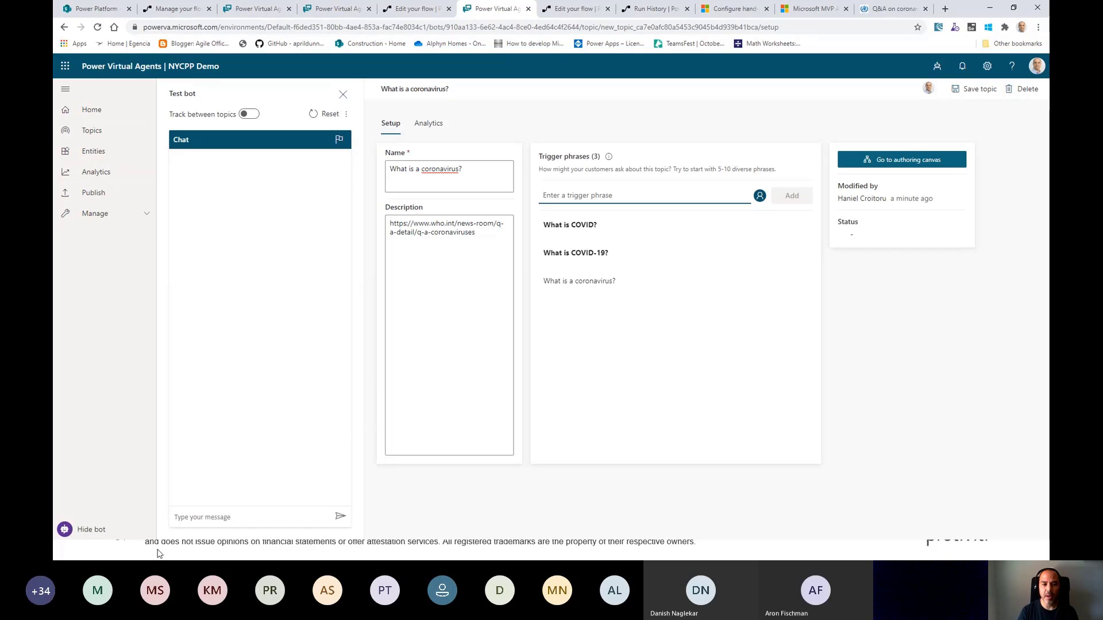
Step: Test the bot by sending the chat messages "What is covid" and "What is COVID?"
click(259, 518)
text(What is covid)
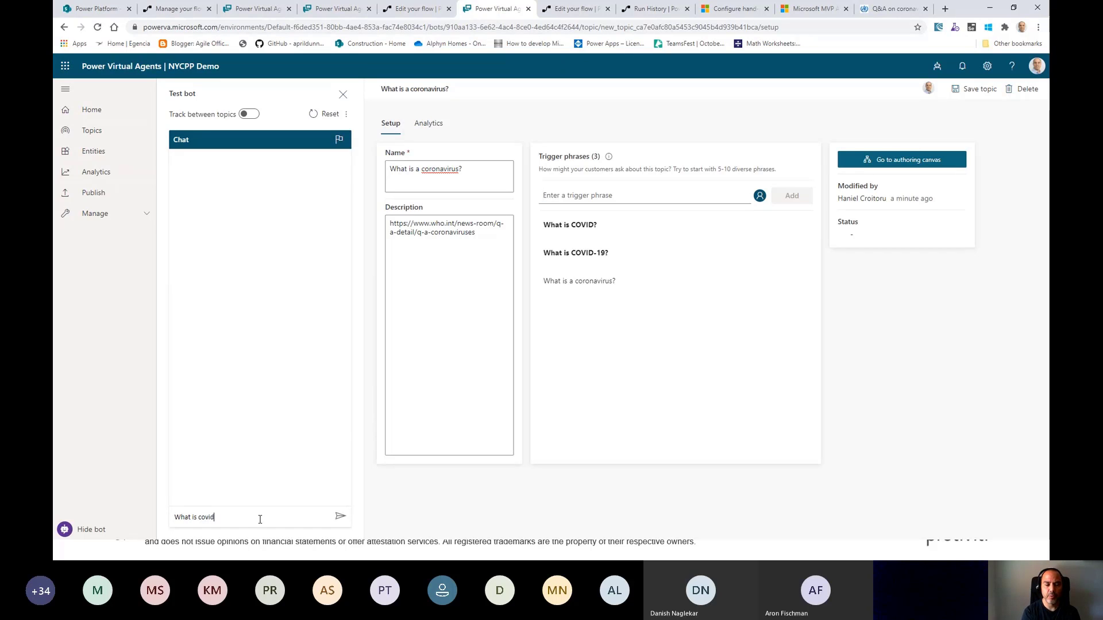
key(Return)
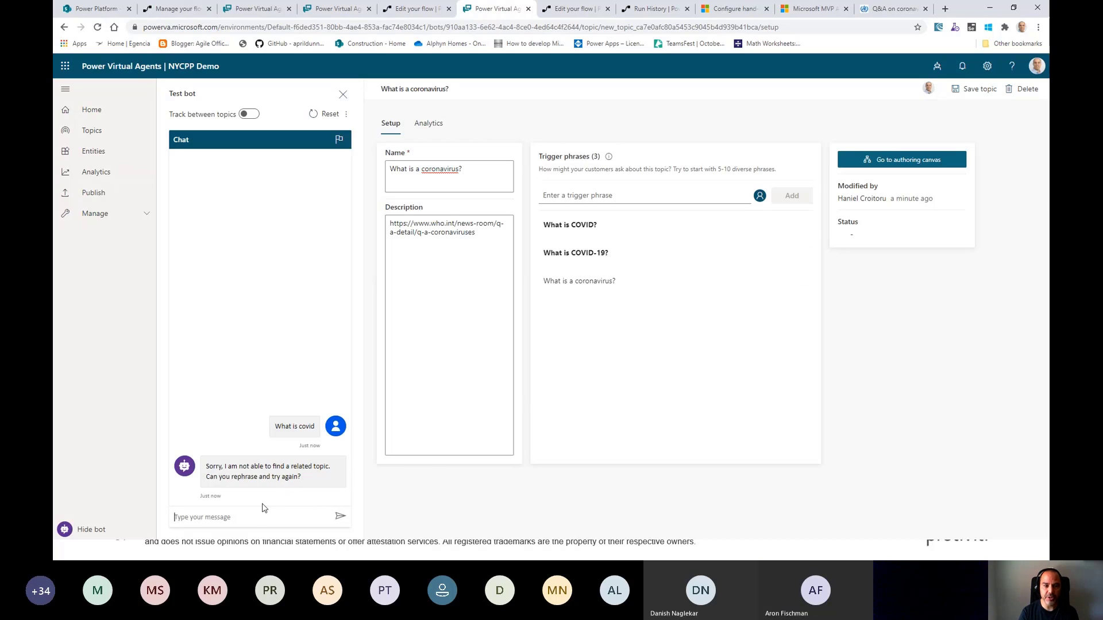
text(What is COVID?)
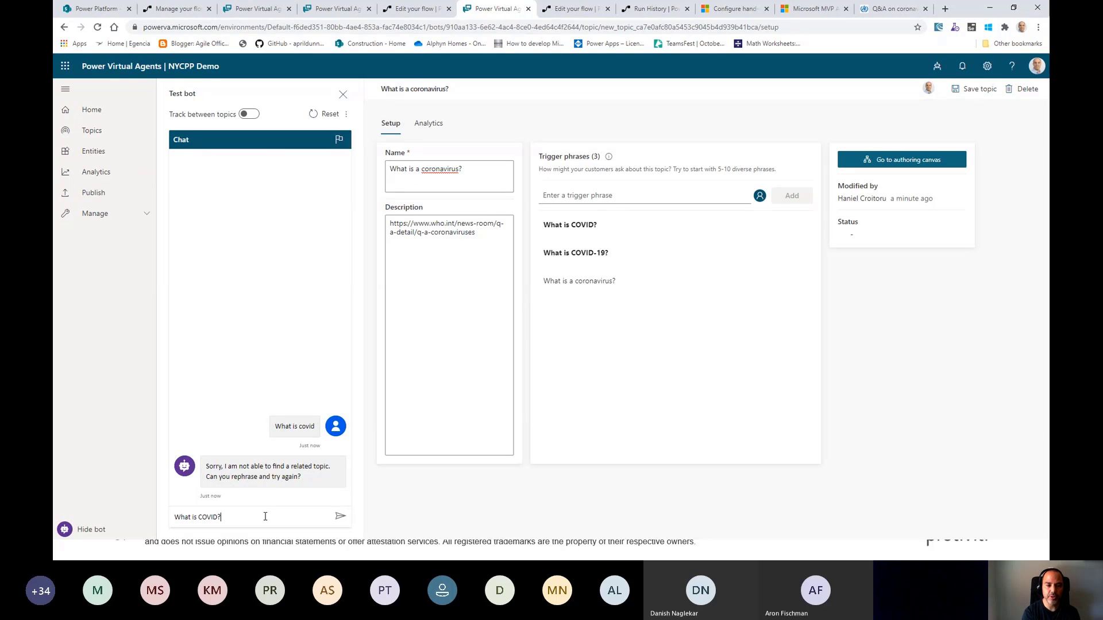
key(Return)
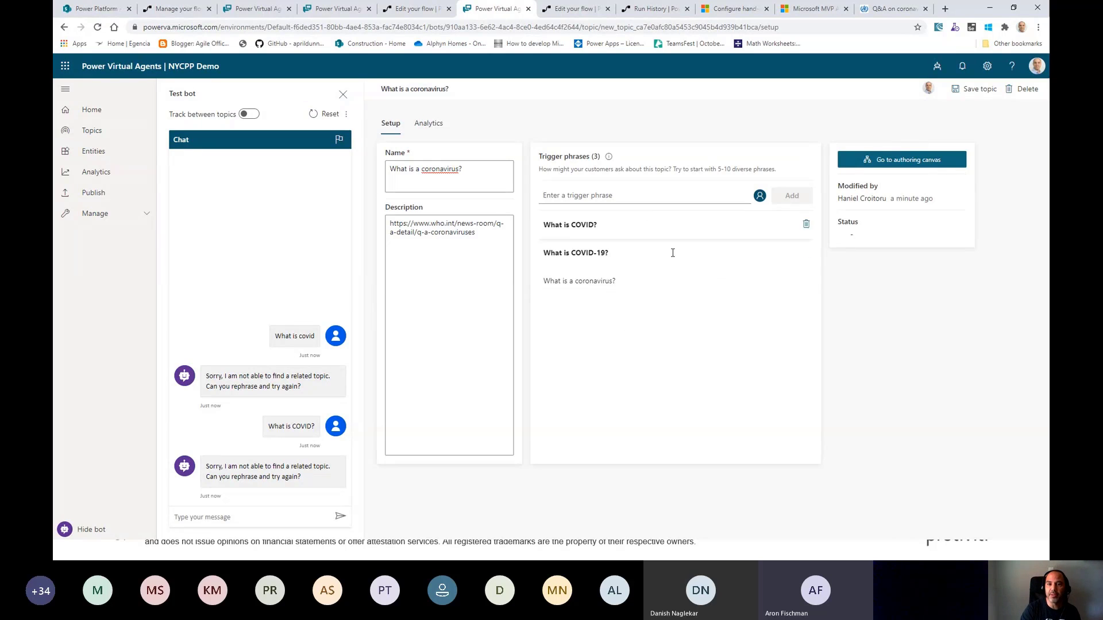
Step: Review the three trigger phrases and the analytics of the "What is a coronavirus?" topic, ending on its setup
click(642, 224)
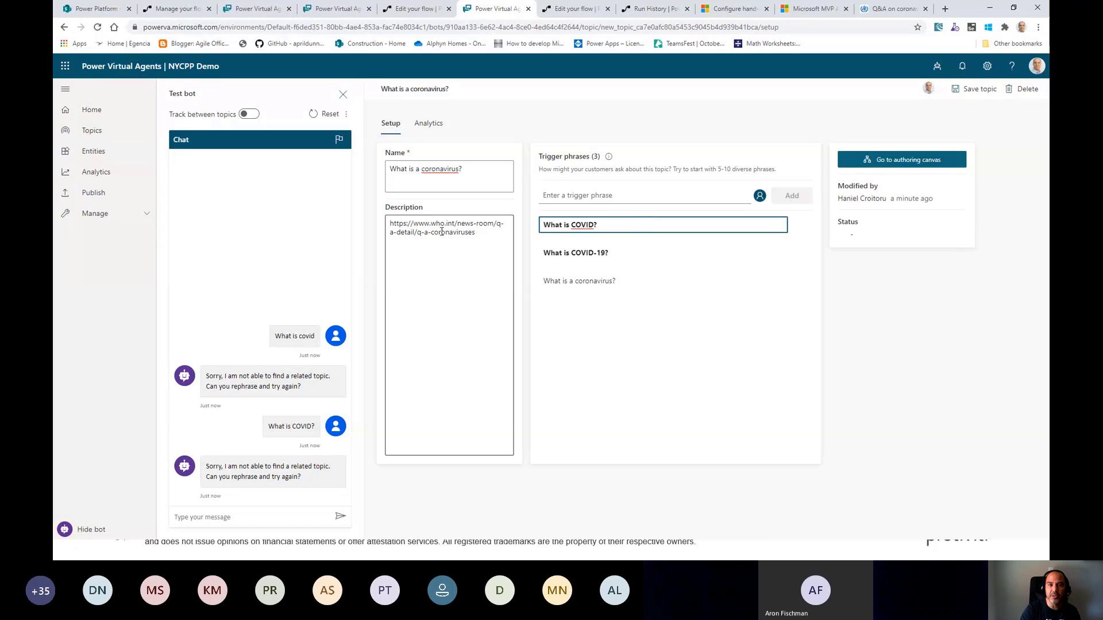
click(633, 256)
click(633, 280)
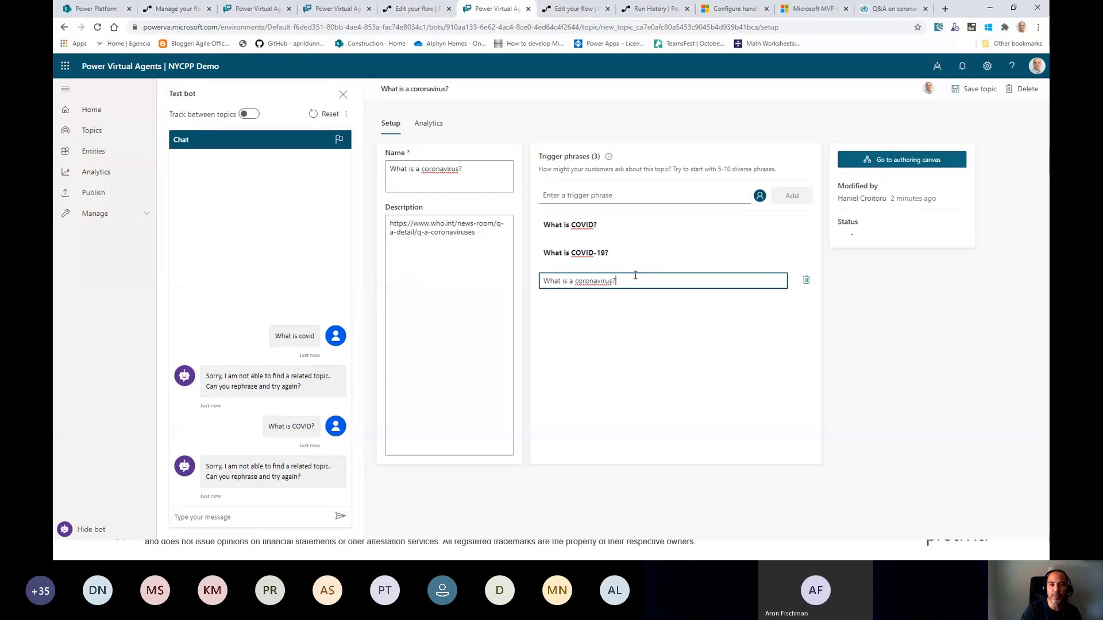
click(426, 124)
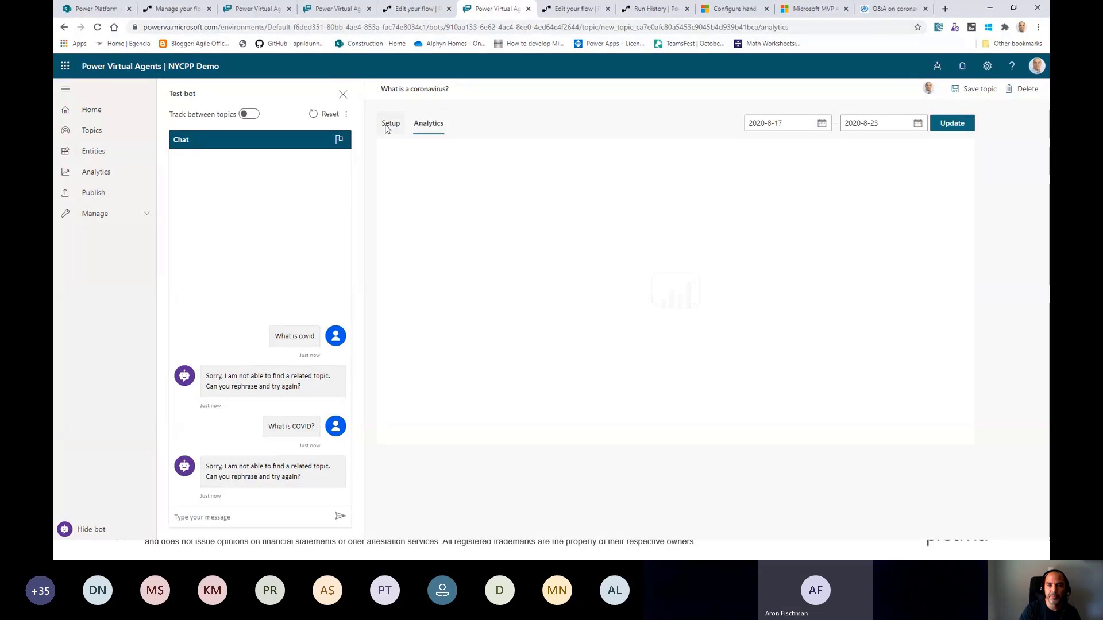
click(388, 124)
Step: Stay on the "What is a coronavirus?" topic, save its new trigger phrases, and switch to the Thank You slide
click(921, 161)
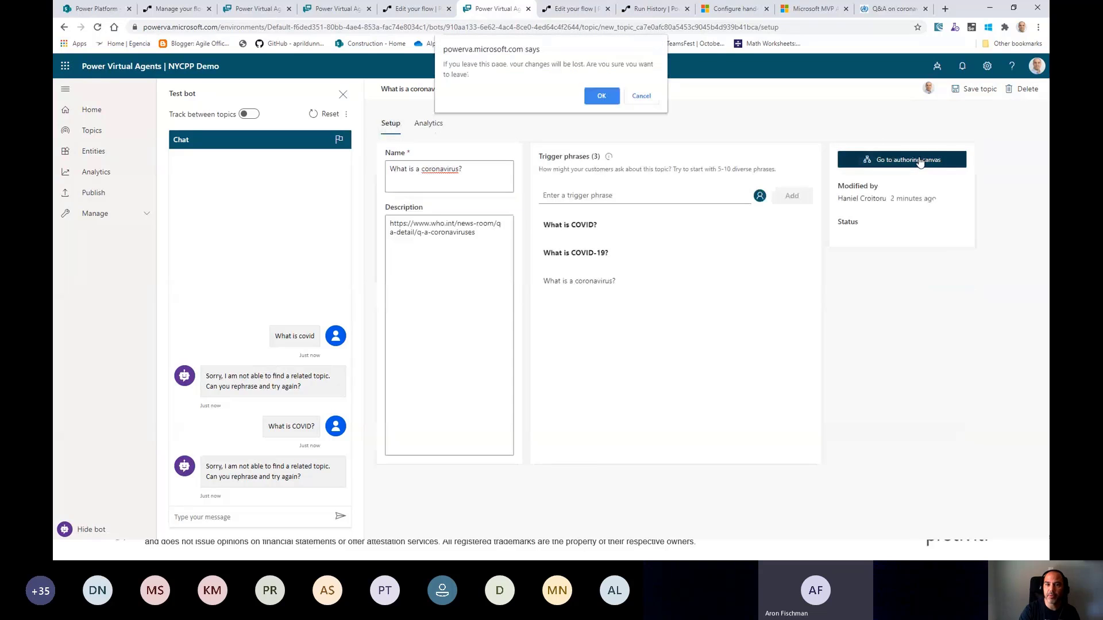
click(641, 96)
click(973, 90)
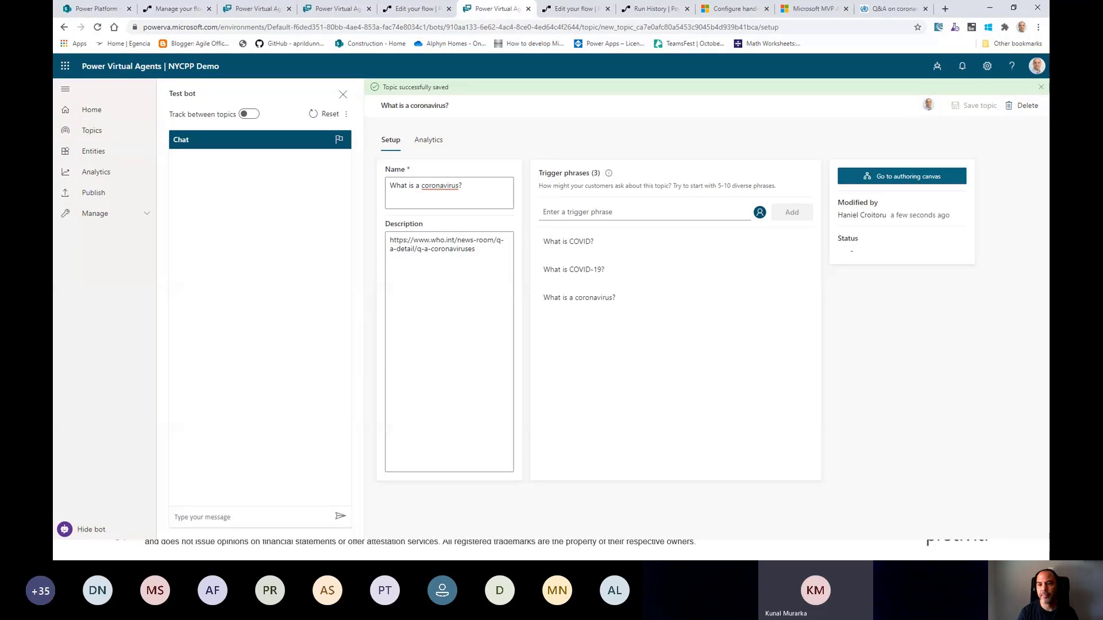
key(alt+Tab)
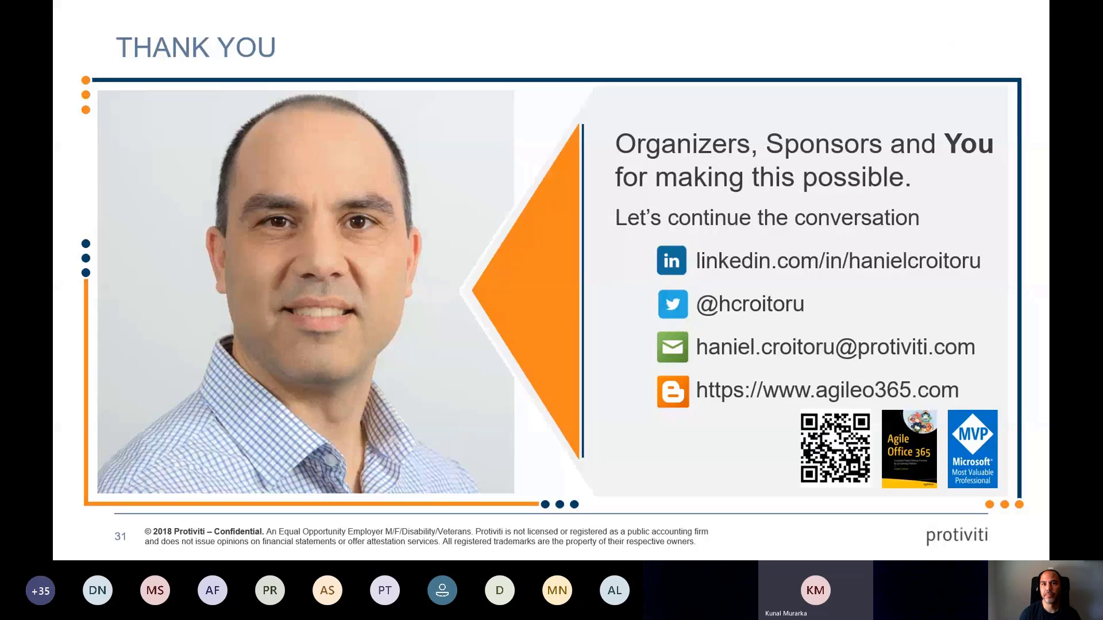